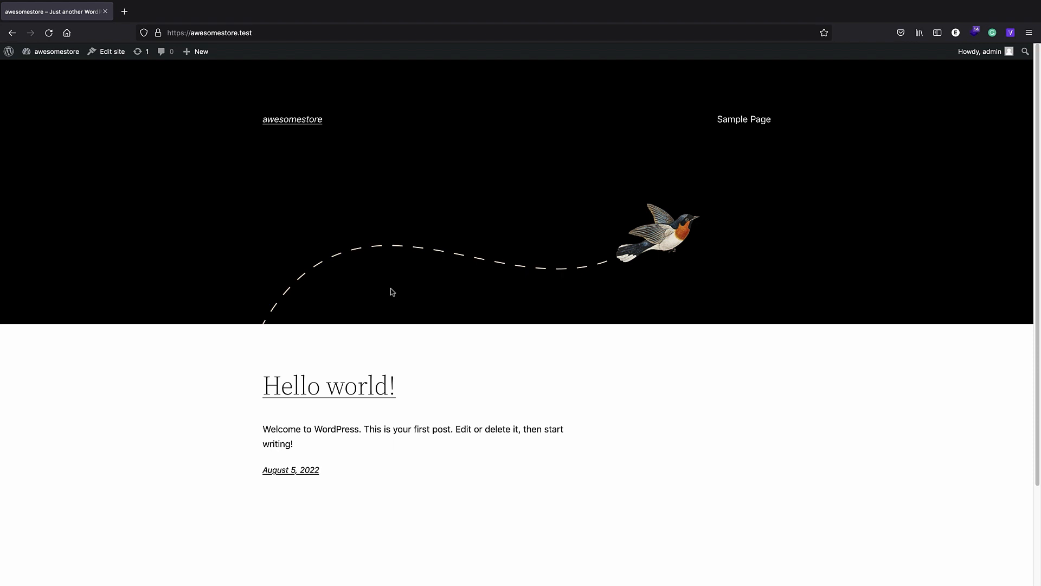
Install and activate the OceanWP theme from the popular themes, and view the site's front page
click(4, 57)
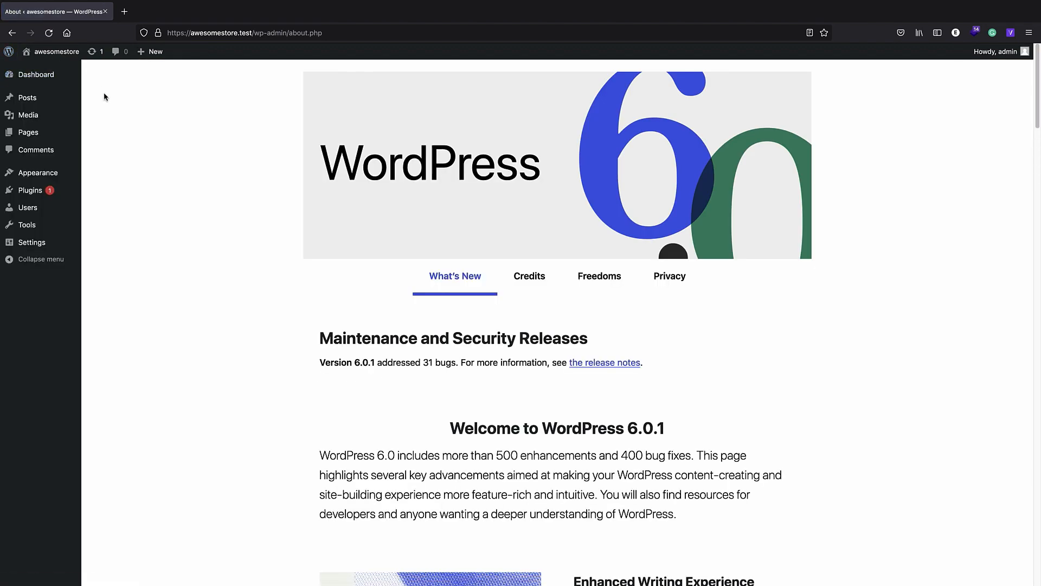
click(91, 175)
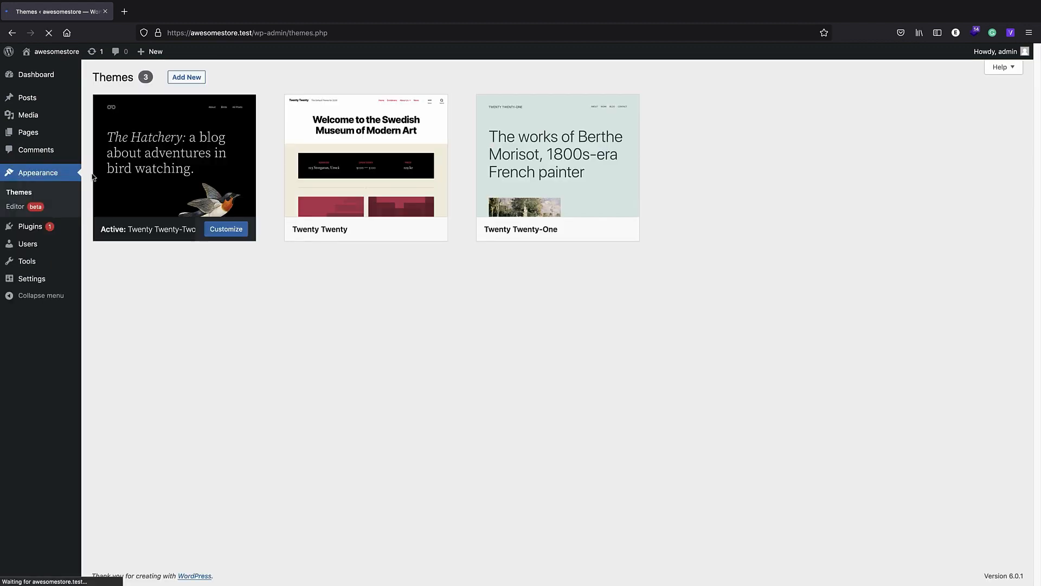
click(186, 77)
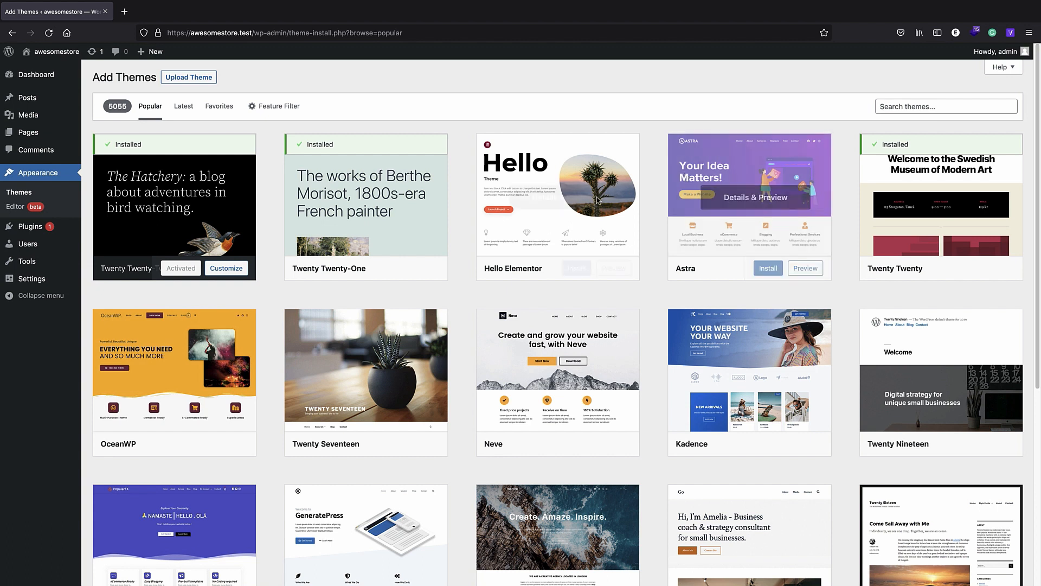
mouse_move(186, 332)
click(186, 444)
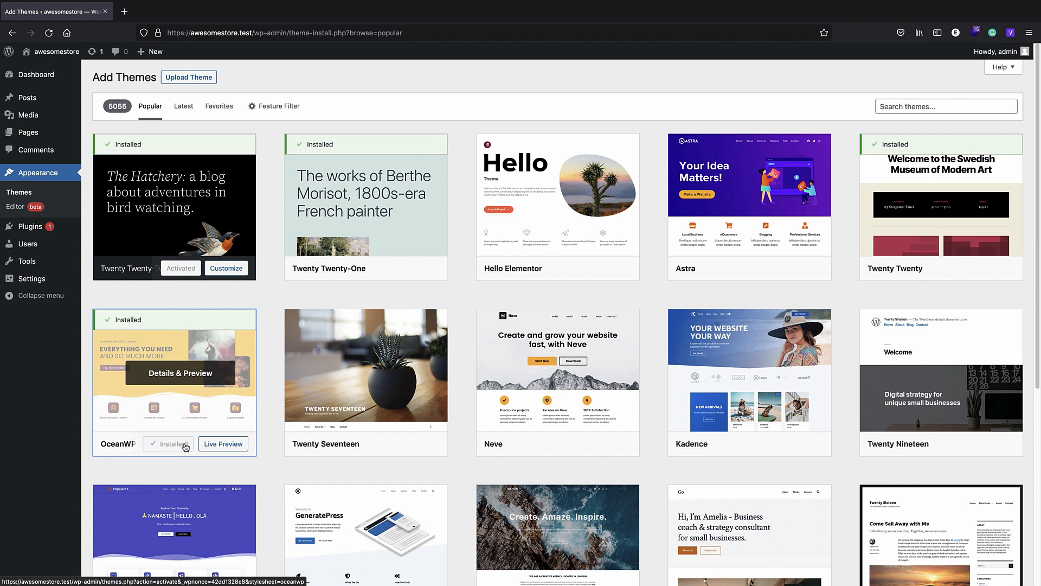
click(186, 445)
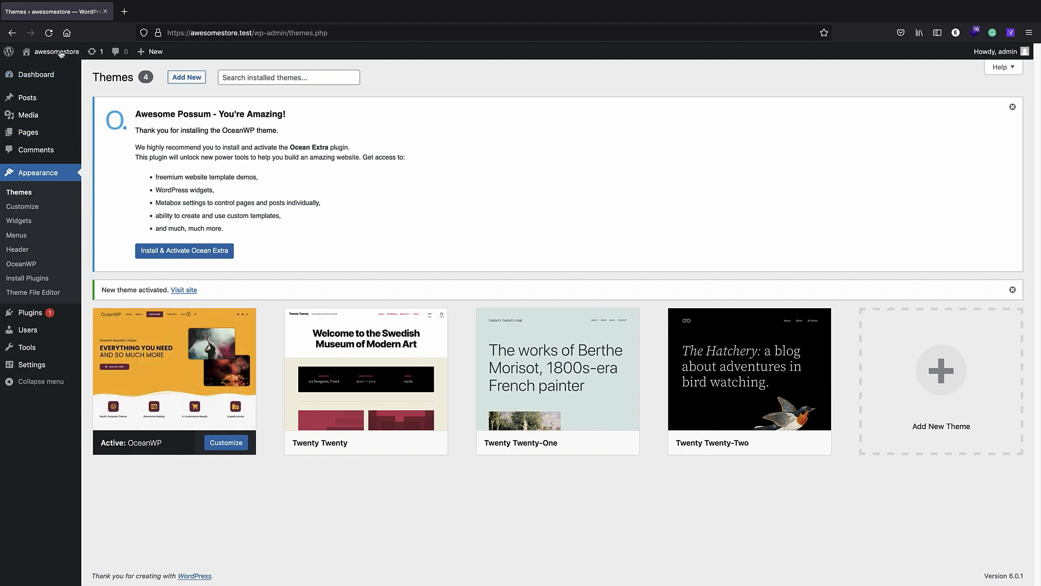
click(61, 53)
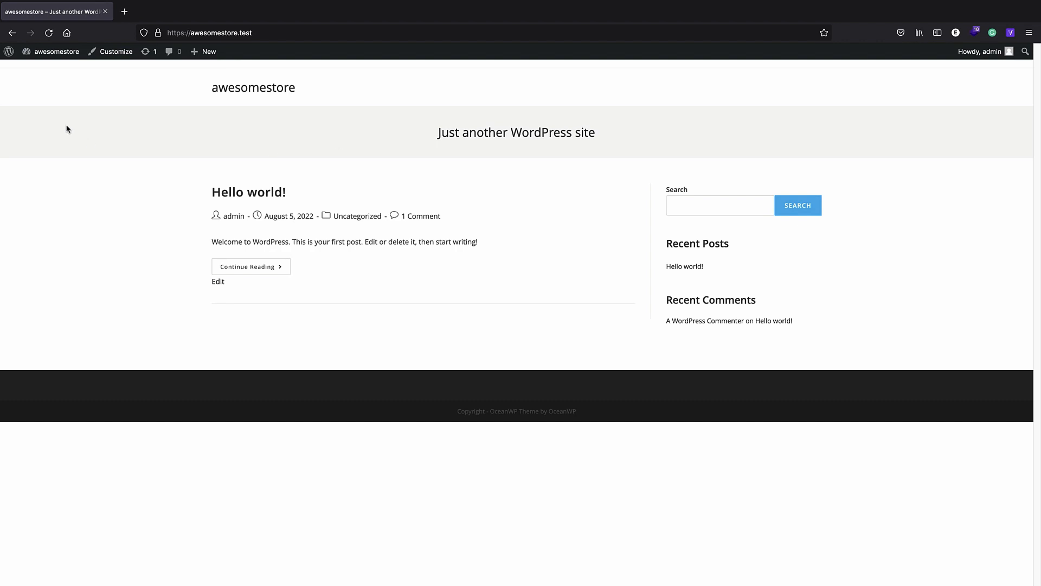
Search the plugin directory for woocommerce and install the WooCommerce plugin
click(10, 58)
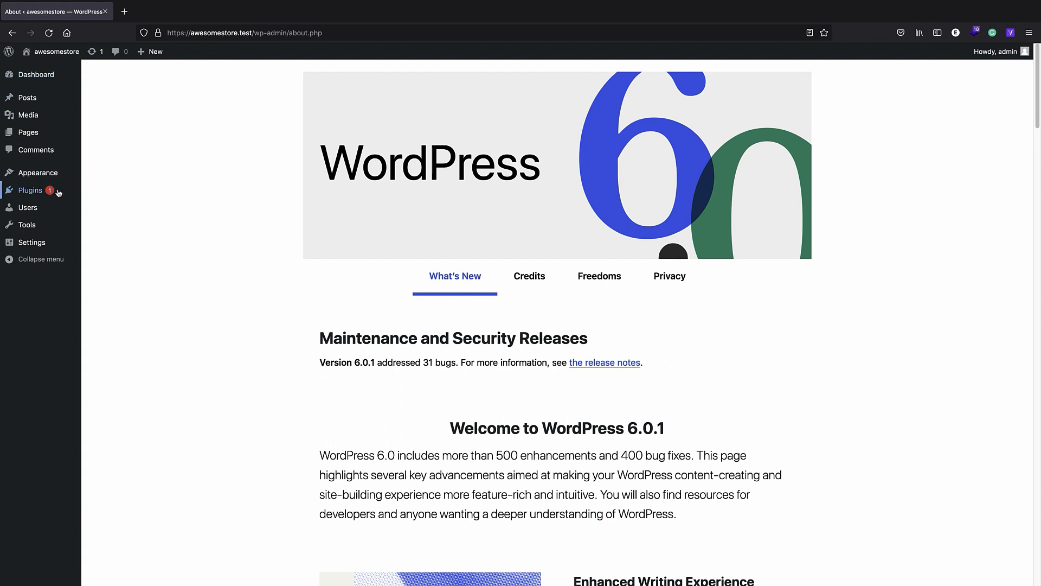
mouse_move(76, 190)
click(107, 207)
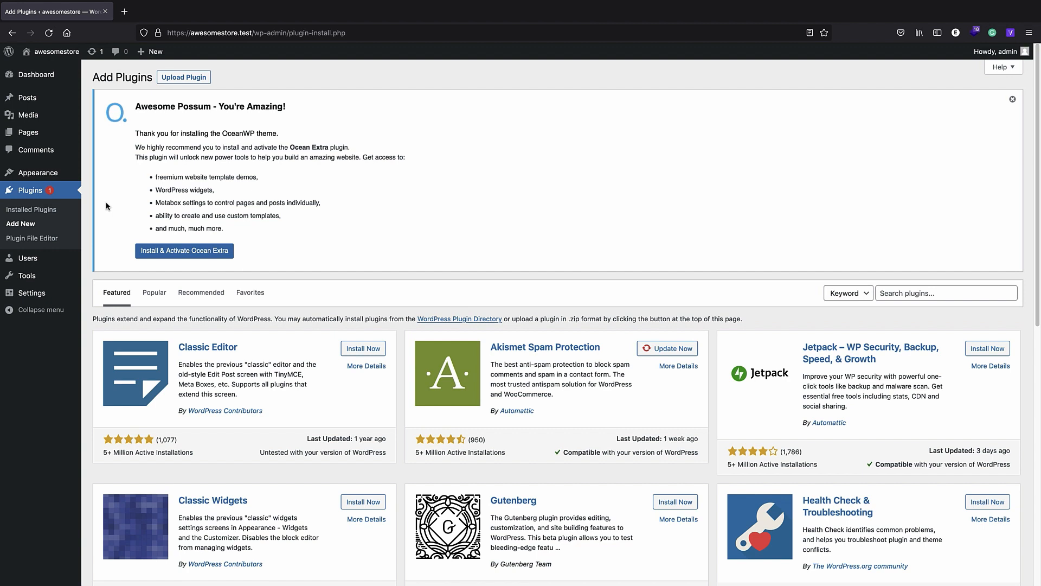
click(900, 293)
scroll(847, 250, down, 2)
scroll(847, 251, down, 2)
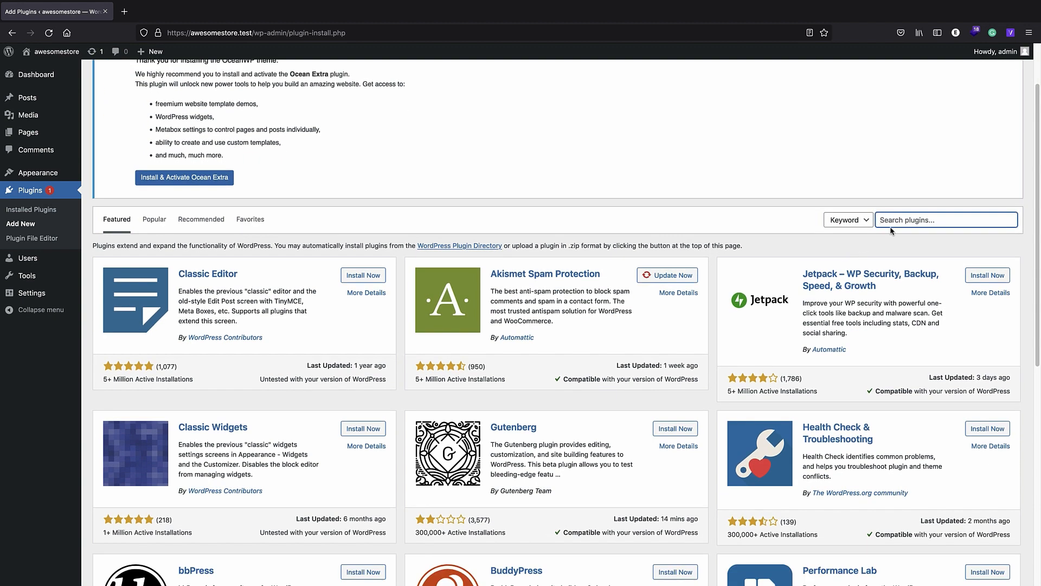
text(woocommerce)
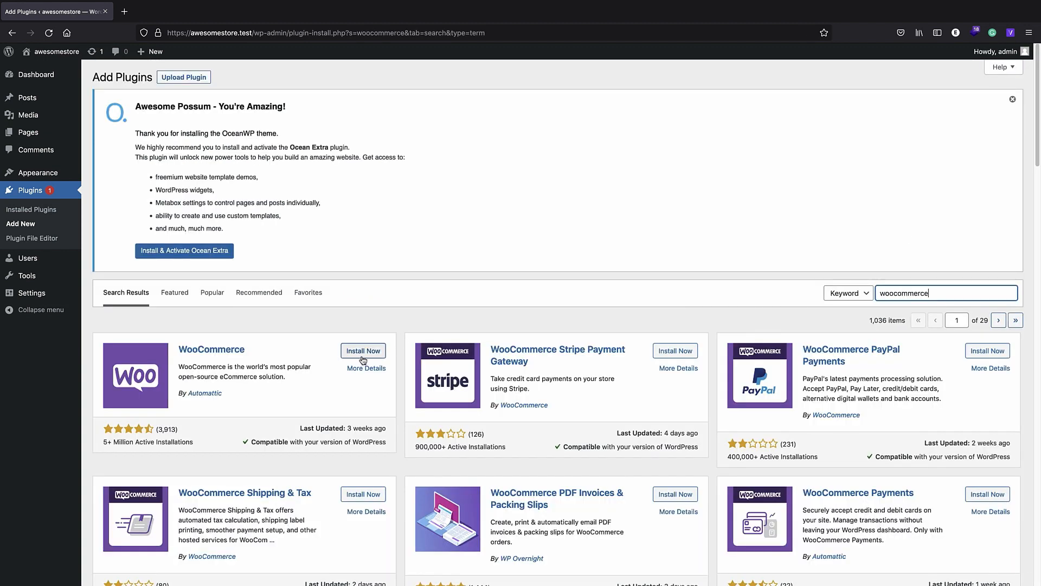
click(363, 353)
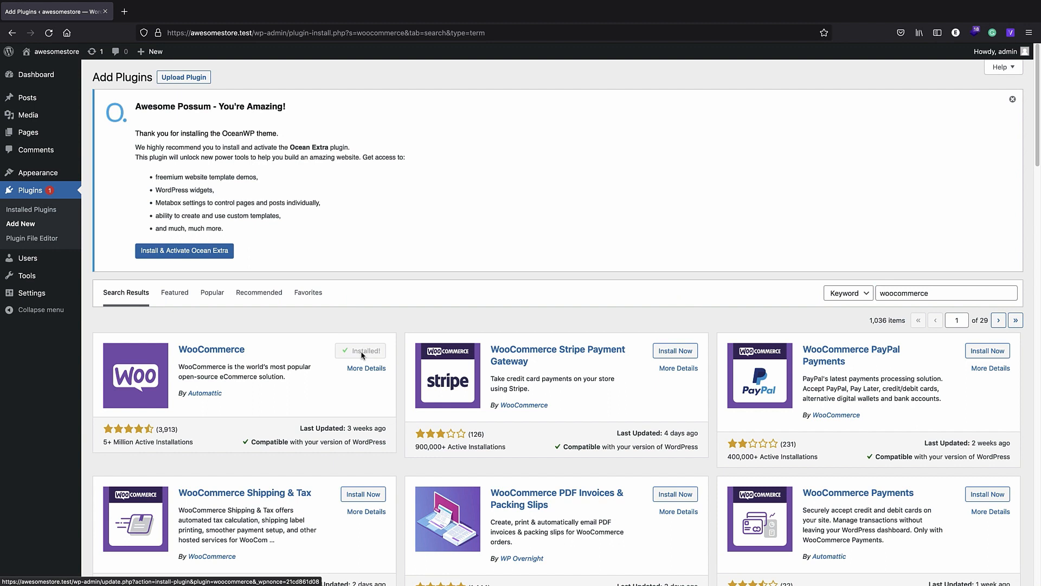
Activate WooCommerce, skipping the store details setup and declining usage tracking
click(363, 353)
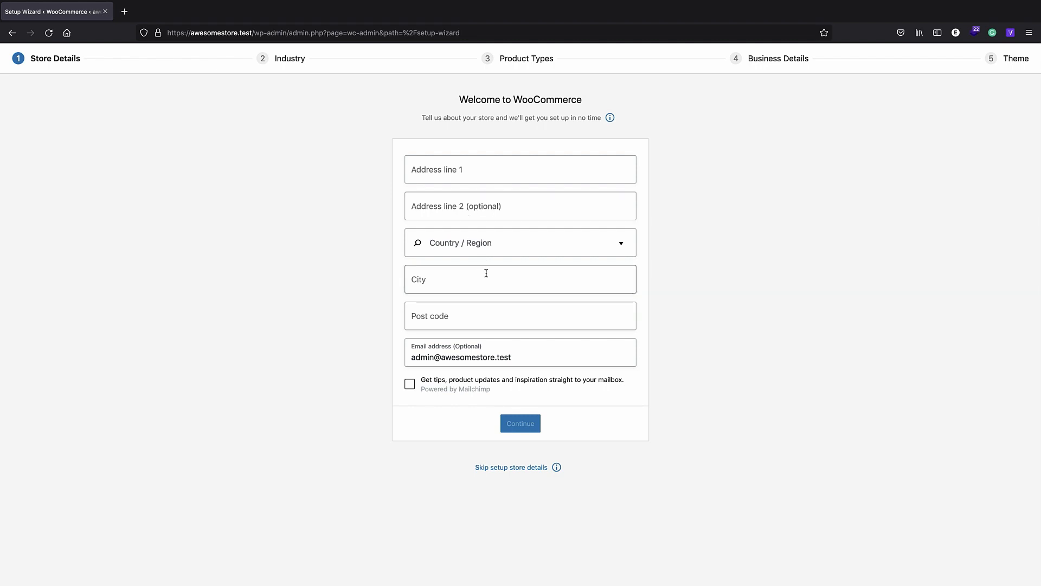
click(482, 469)
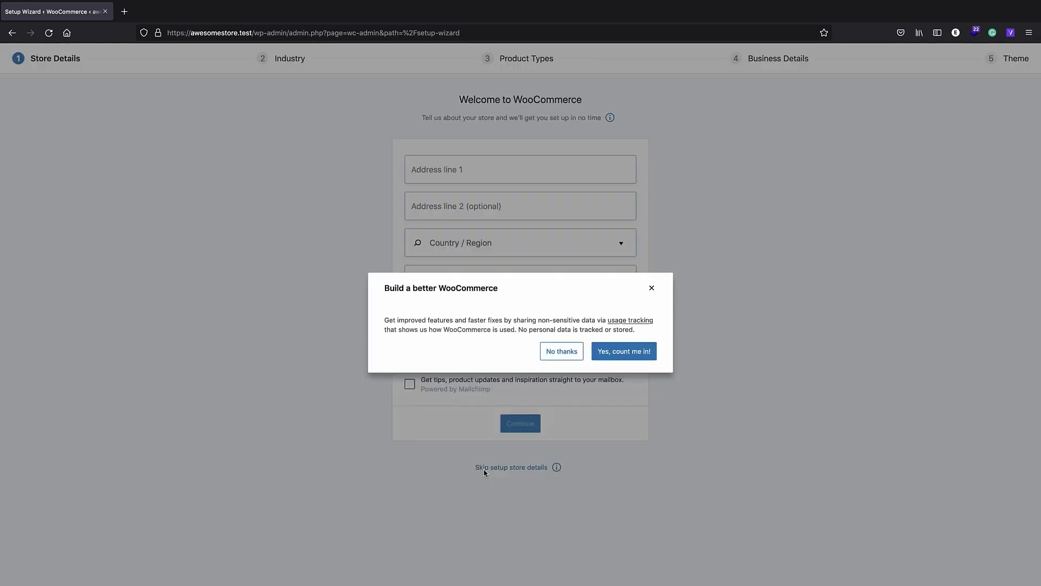
click(563, 345)
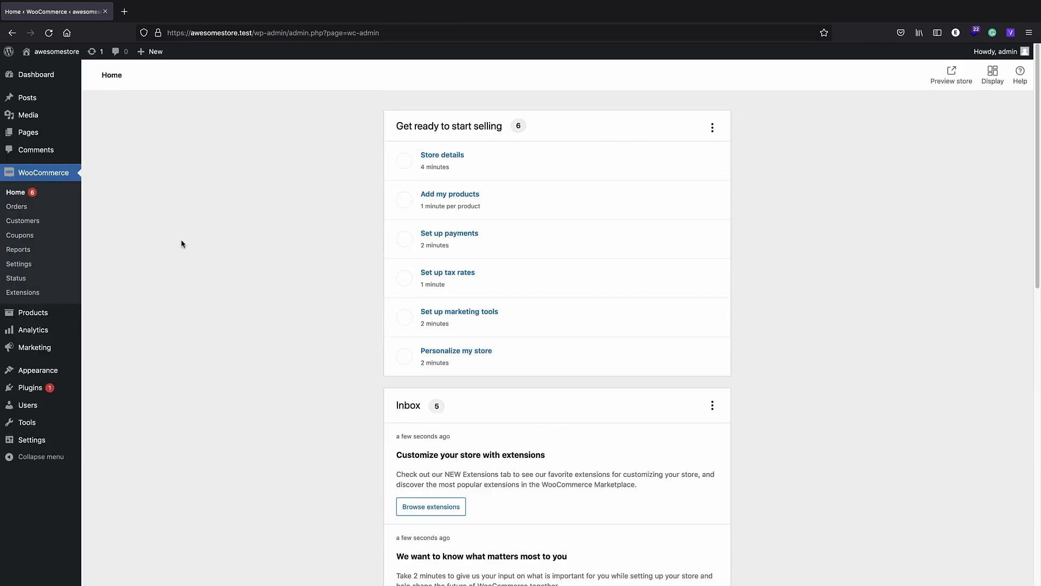
Search the plugin directory for elementor and install the Elementor Website Builder plugin
mouse_move(32, 388)
click(120, 405)
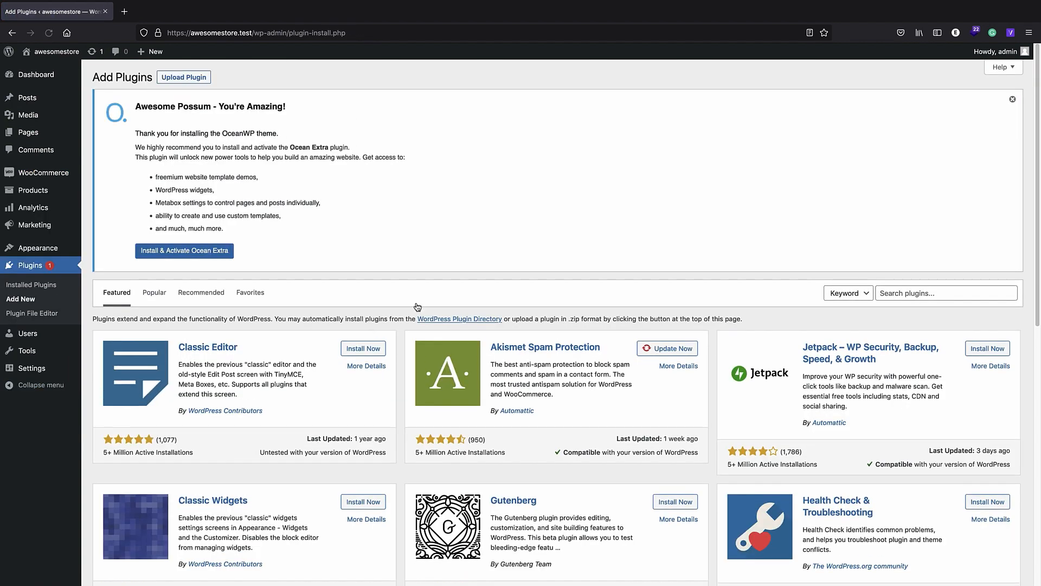
click(931, 297)
text(elementor)
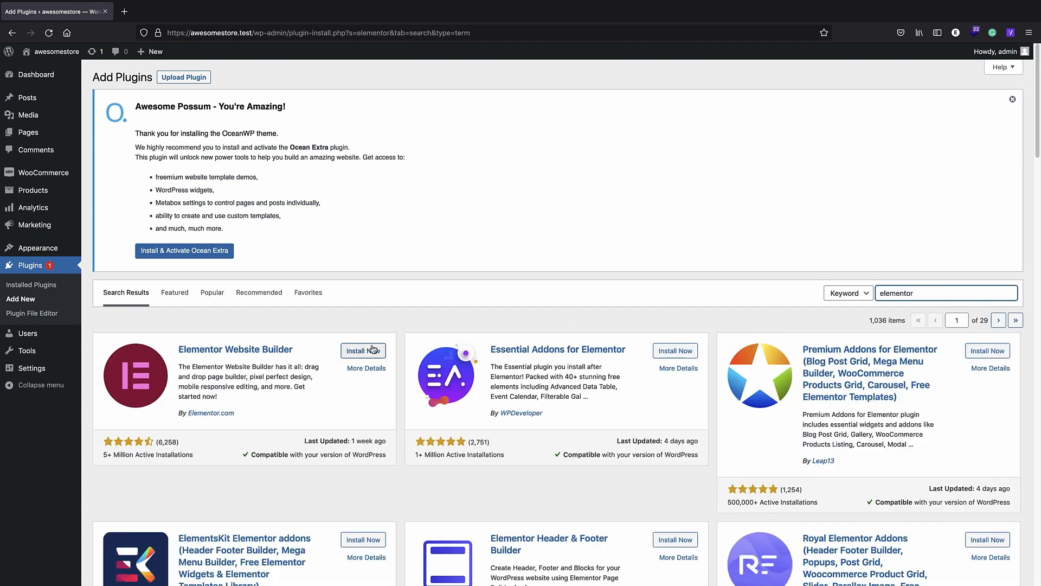
click(372, 351)
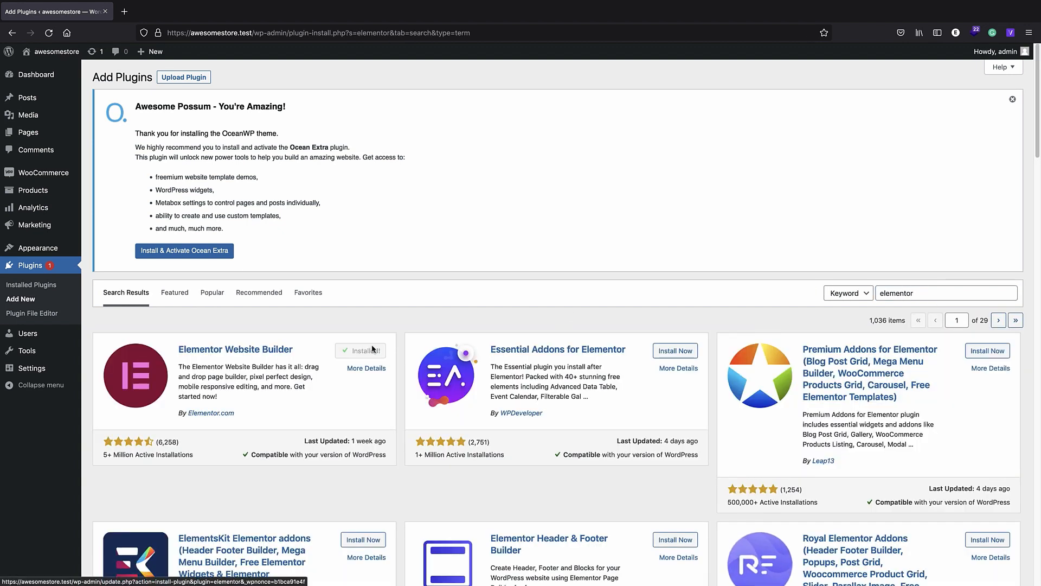
Install the Essential Addons for Elementor, Premium Addons for Elementor, ElementsKit Elementor addons and Royal Elementor Addons plugins
scroll(374, 336, down, 3)
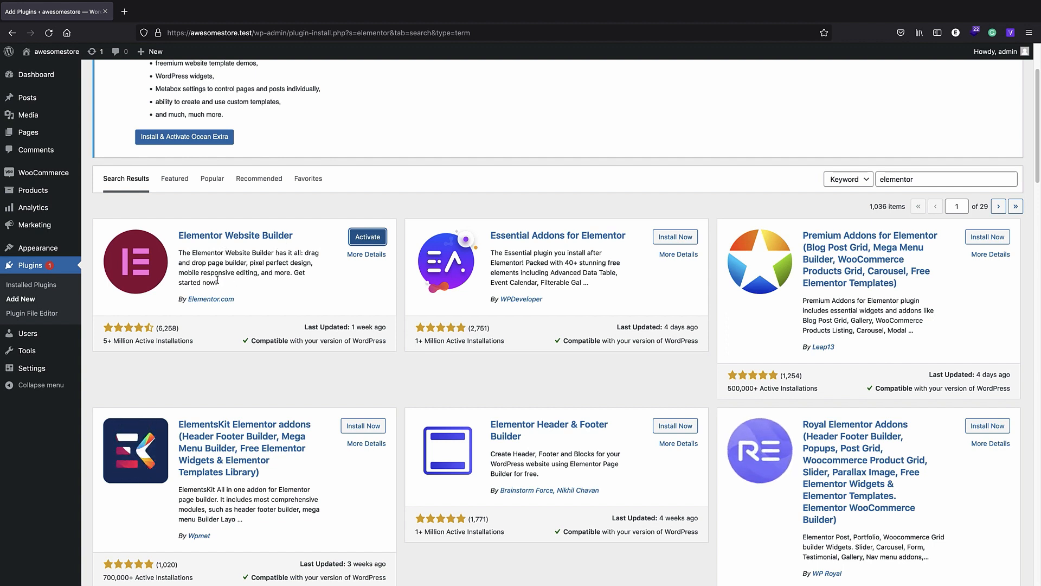
click(684, 238)
click(987, 237)
click(362, 432)
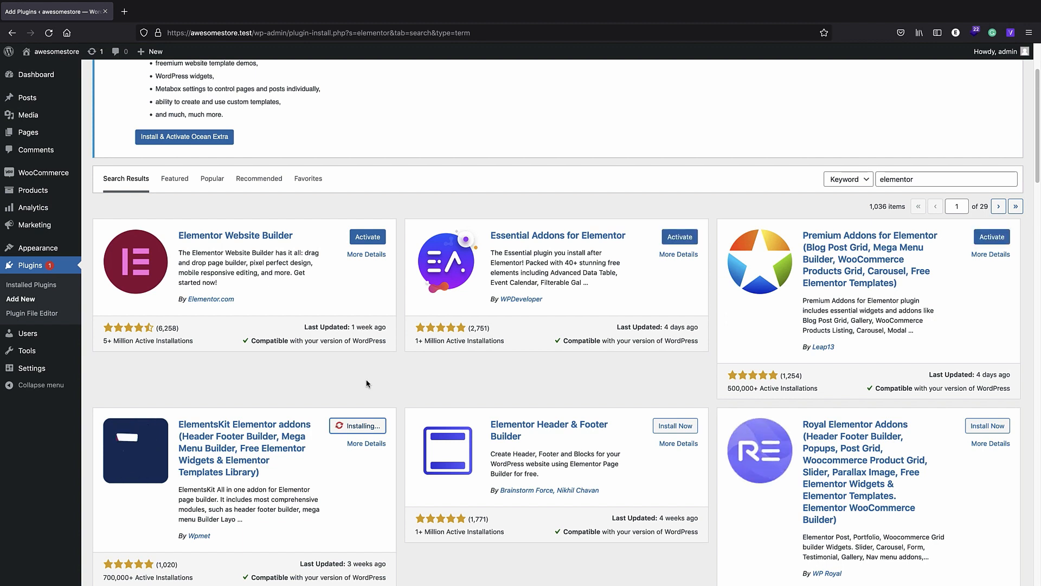
scroll(769, 428, down, 1)
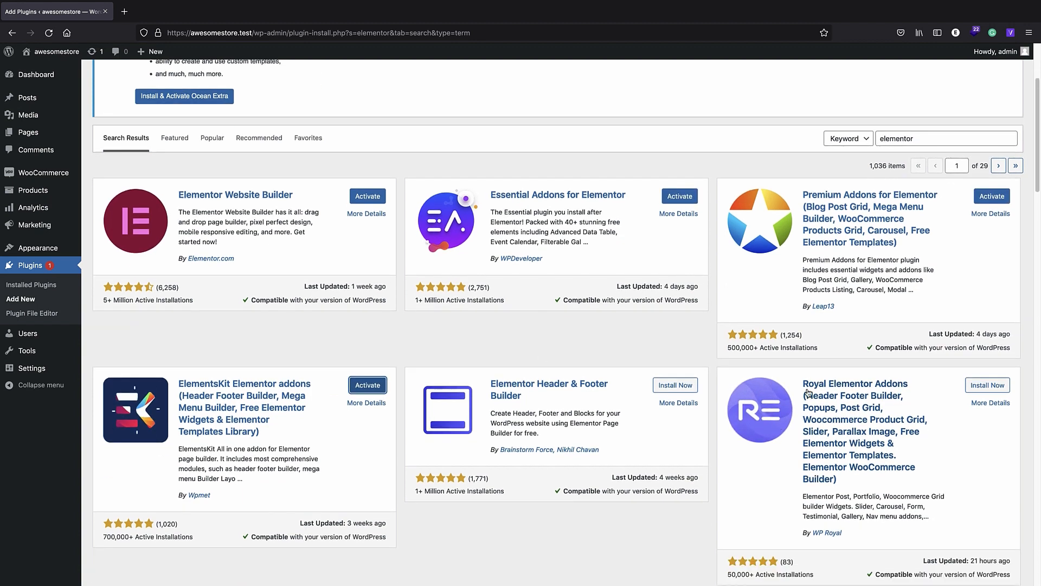
click(1007, 386)
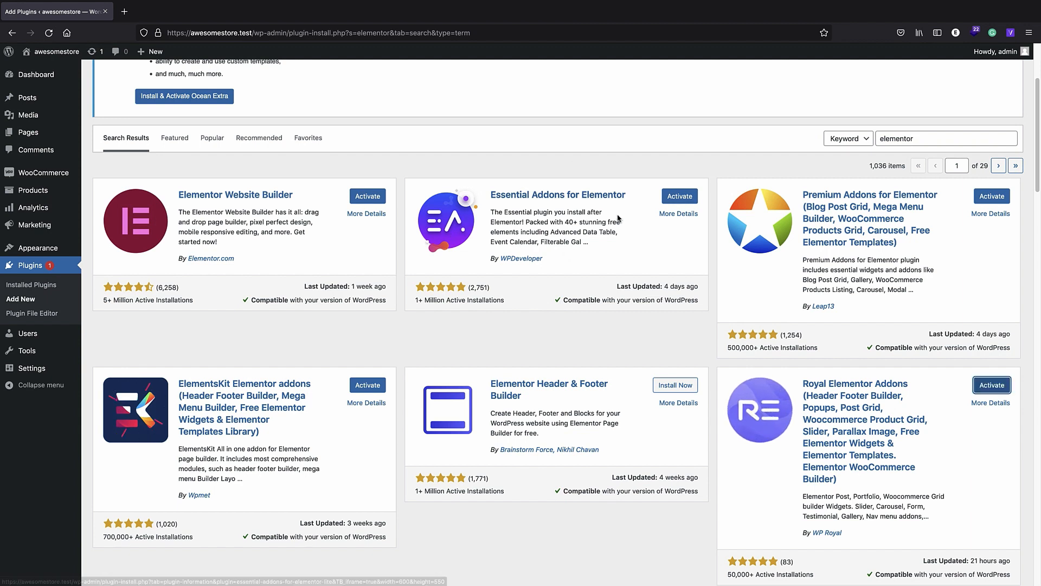
Activate the ElementsKit and Elementor plugins, skipping Elementor's onboarding steps
click(366, 388)
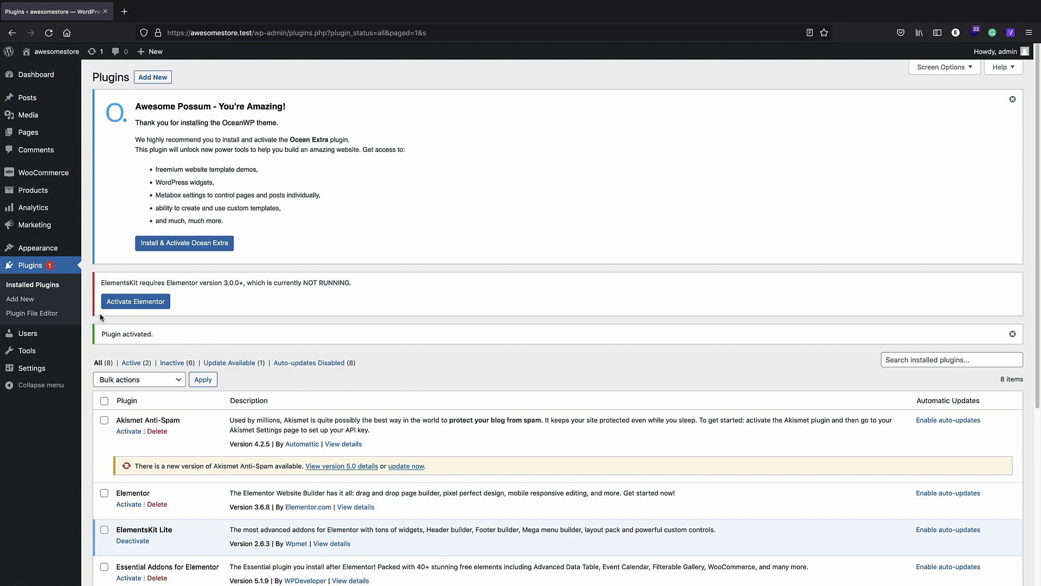
click(116, 303)
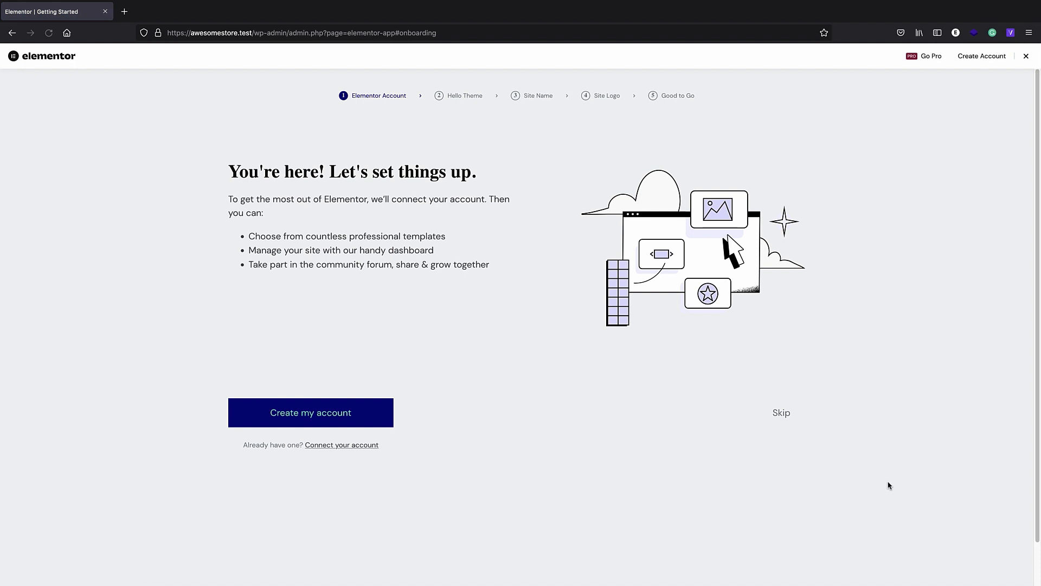
click(779, 414)
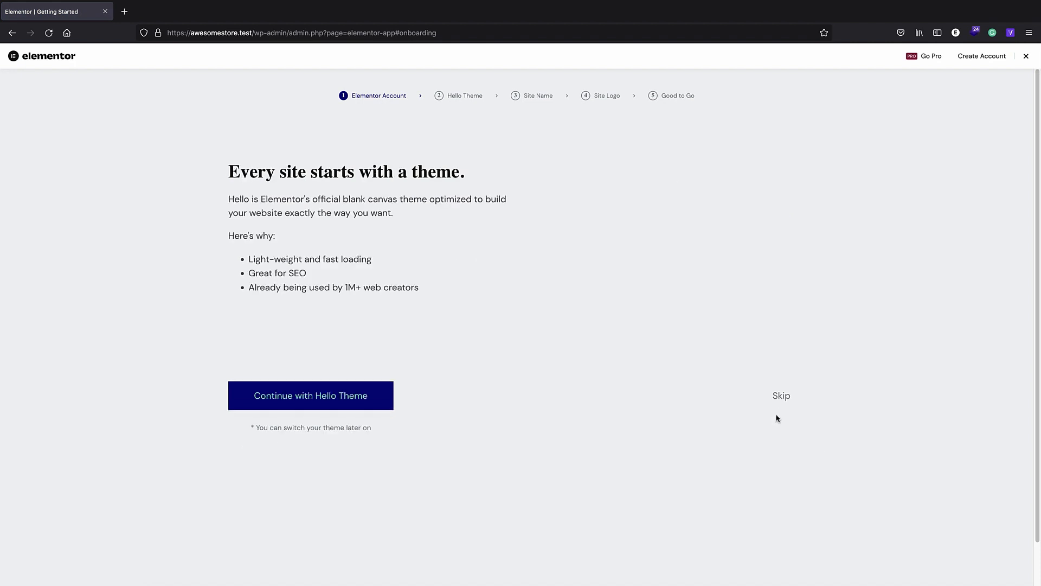
click(778, 412)
click(781, 414)
click(786, 438)
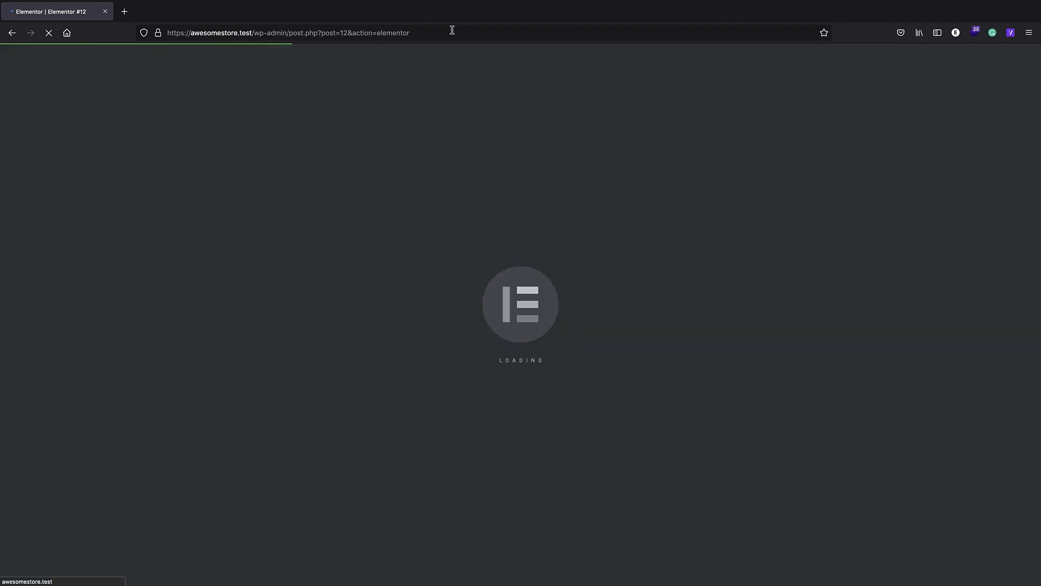
Leave the loading Elementor editor by going to the site's root address, awesomestore.test
click(453, 30)
drag(452, 31, 252, 33)
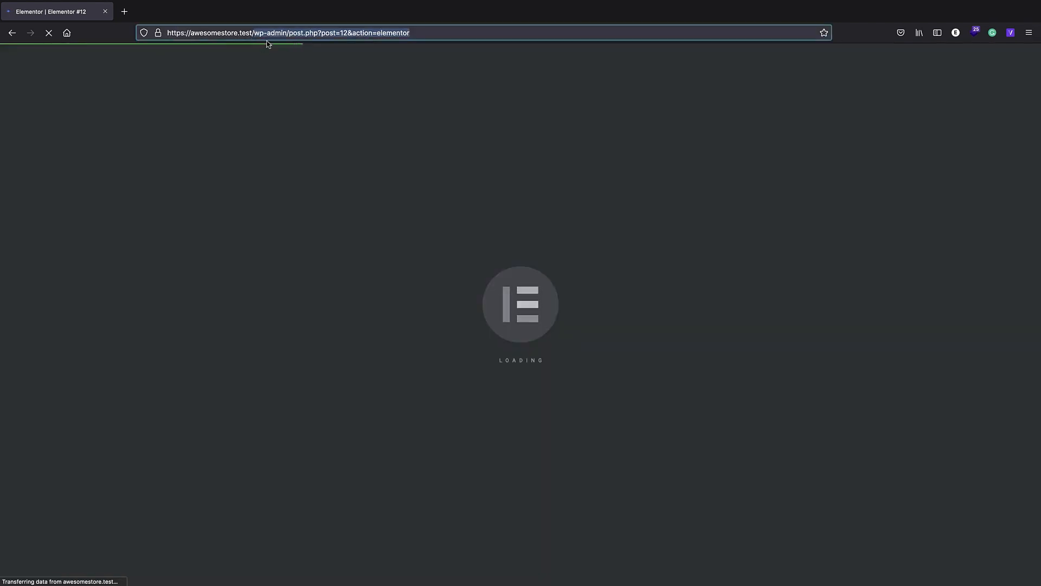
key(BackSpace)
key(Return)
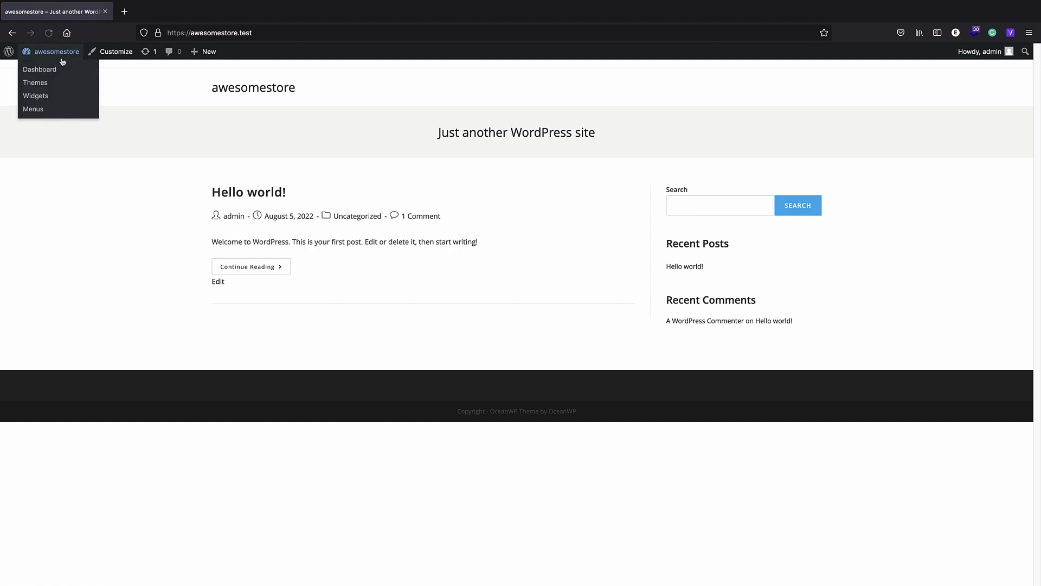
Activate Essential Addons for Elementor from the list of installed plugins in the site's admin area
click(8, 55)
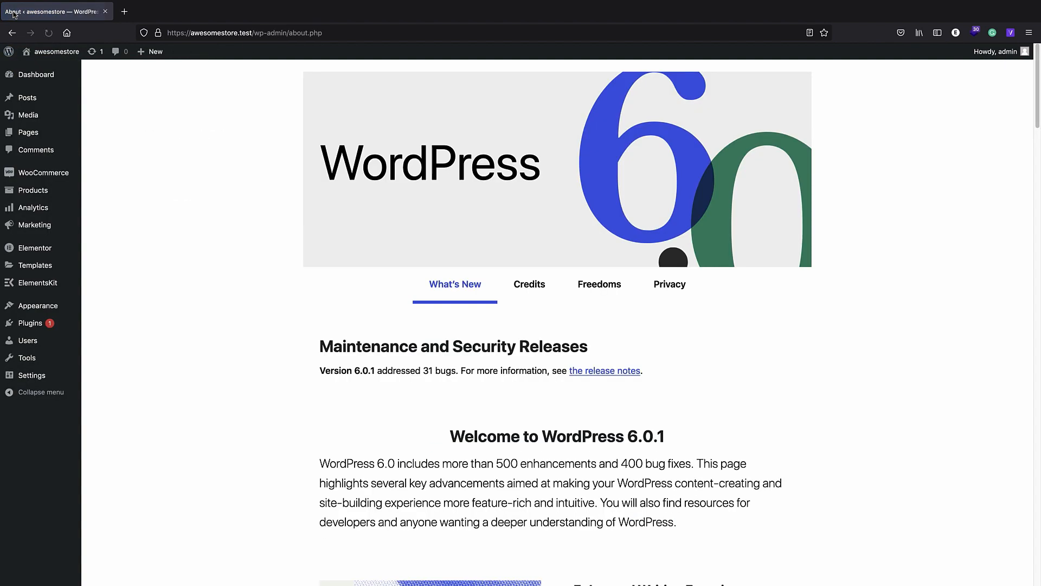
mouse_move(52, 326)
click(120, 328)
scroll(136, 342, down, 3)
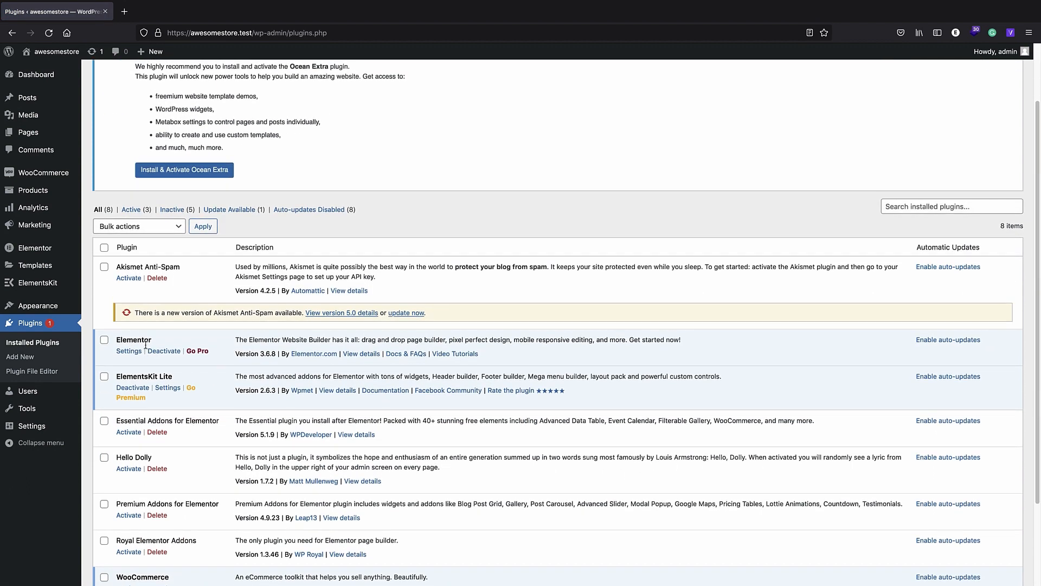
scroll(155, 395, down, 1)
click(136, 418)
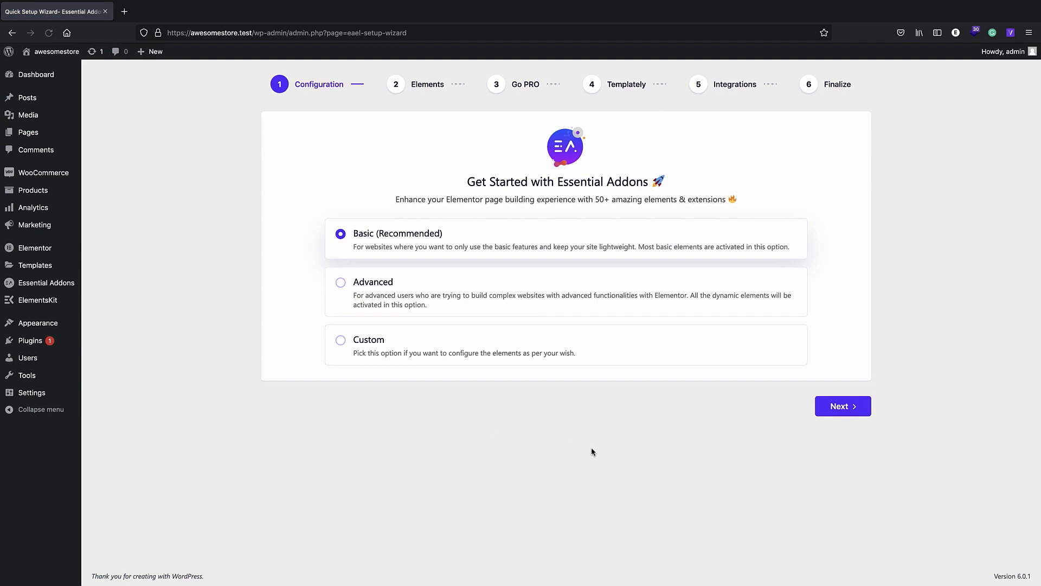
Complete the Essential Addons setup wizard with the Basic configuration, declining data sharing, and return to the installed plugins
click(830, 413)
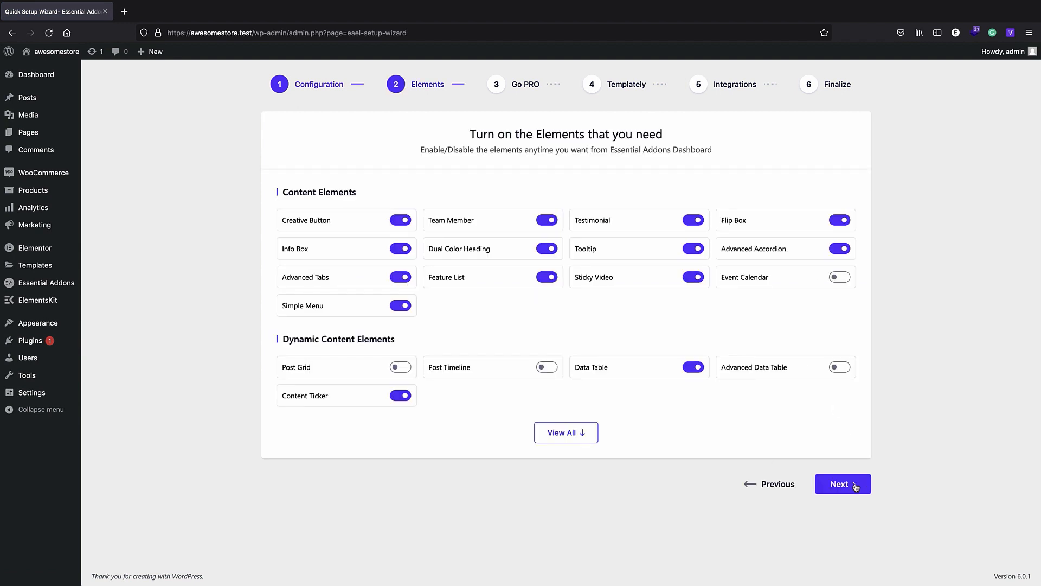
click(855, 485)
click(850, 391)
click(847, 332)
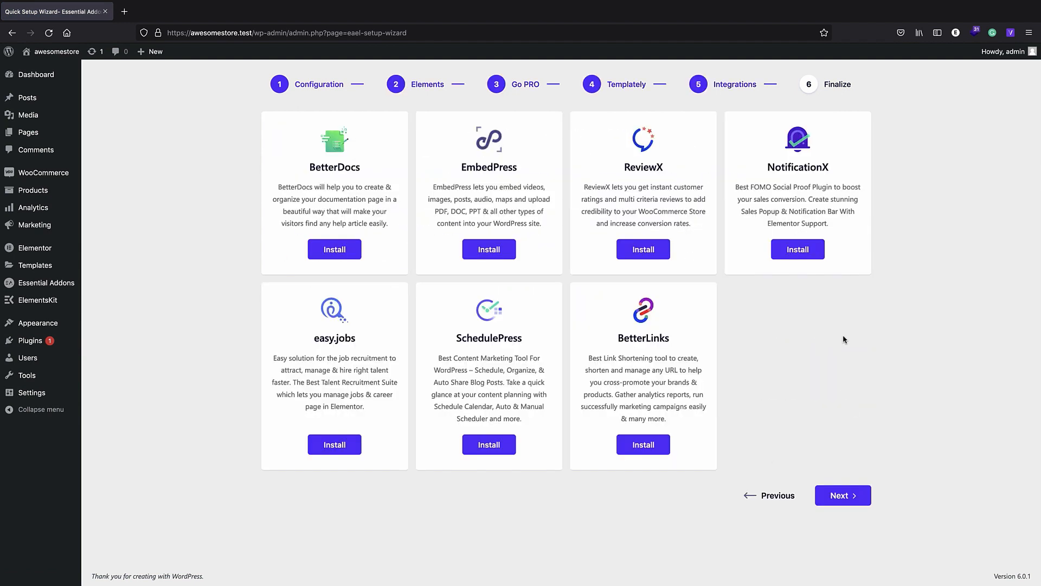
click(856, 501)
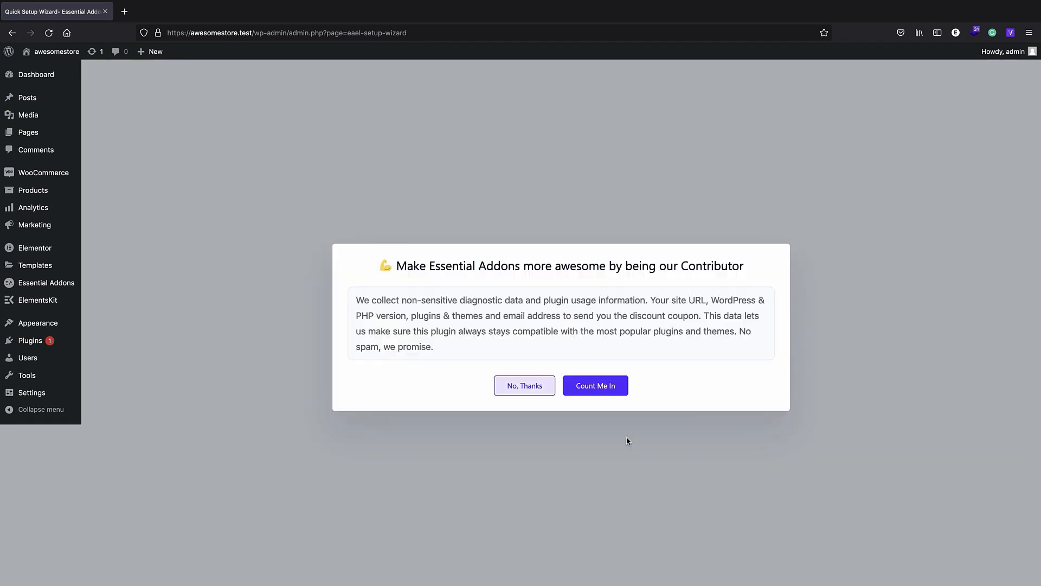
click(526, 389)
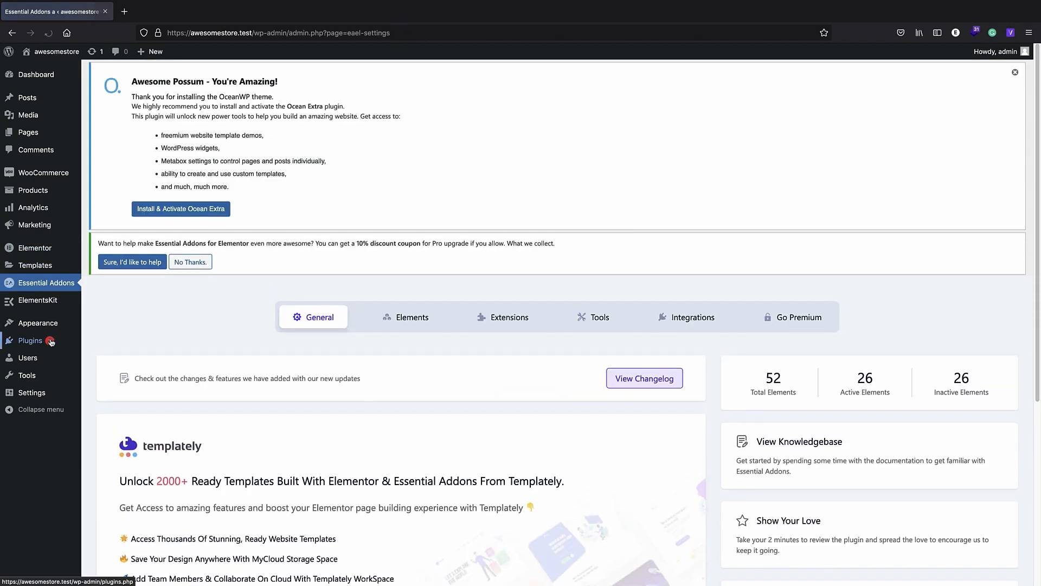
click(45, 347)
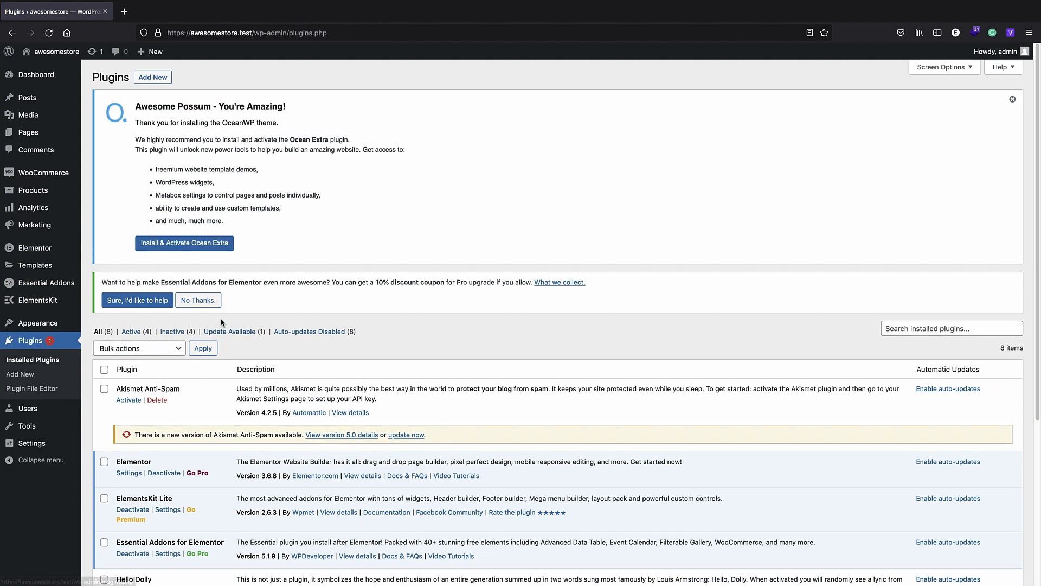
Activate Royal Elementor Addons, allow its update notifications and diagnostic tracking, and open the Royal Addons settings page
scroll(230, 315, down, 1)
scroll(182, 363, down, 5)
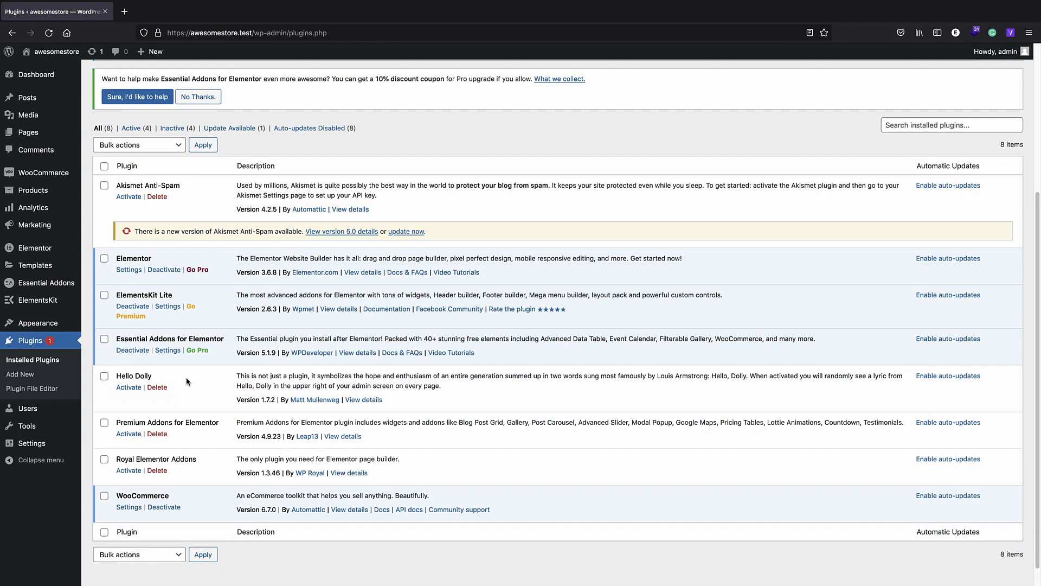
click(129, 470)
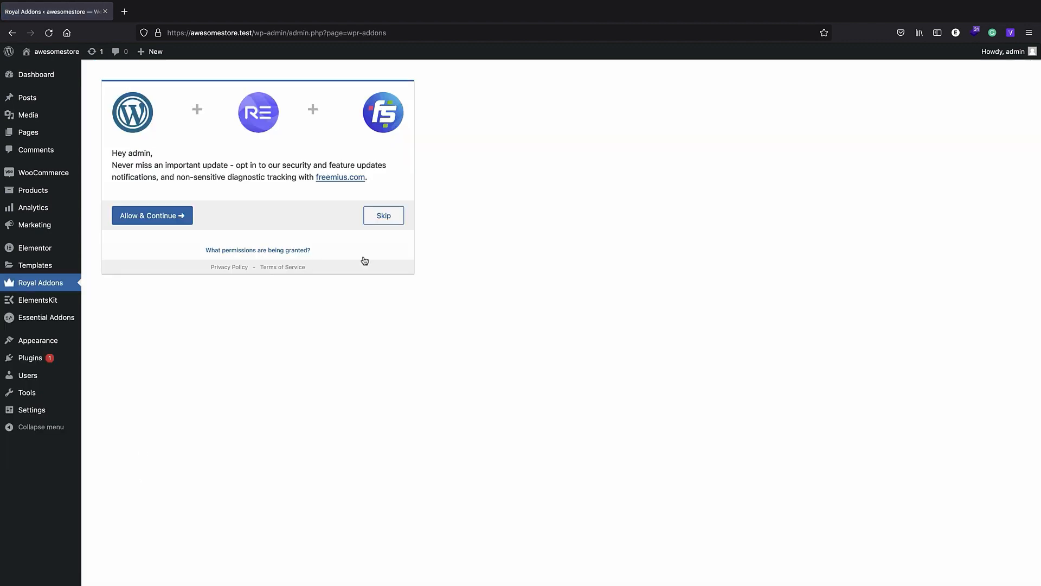
click(152, 214)
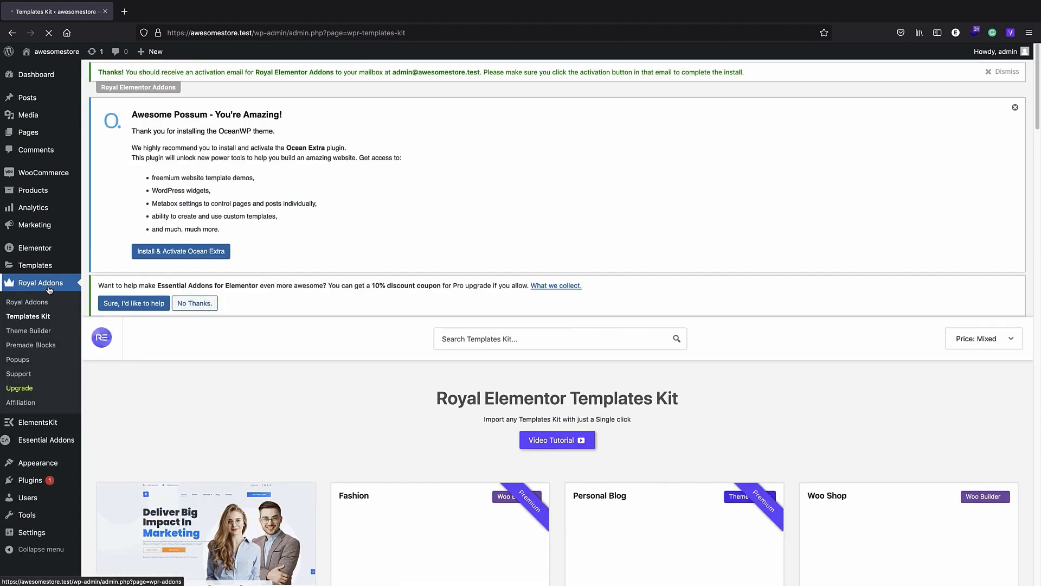
click(48, 289)
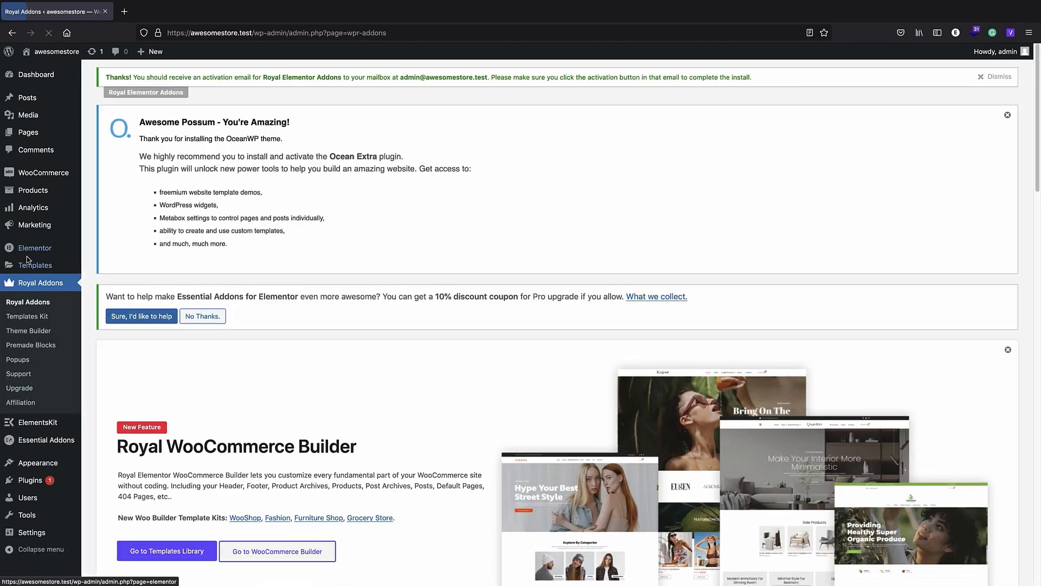
Activate Premium Addons for Elementor from the list of installed plugins
click(47, 483)
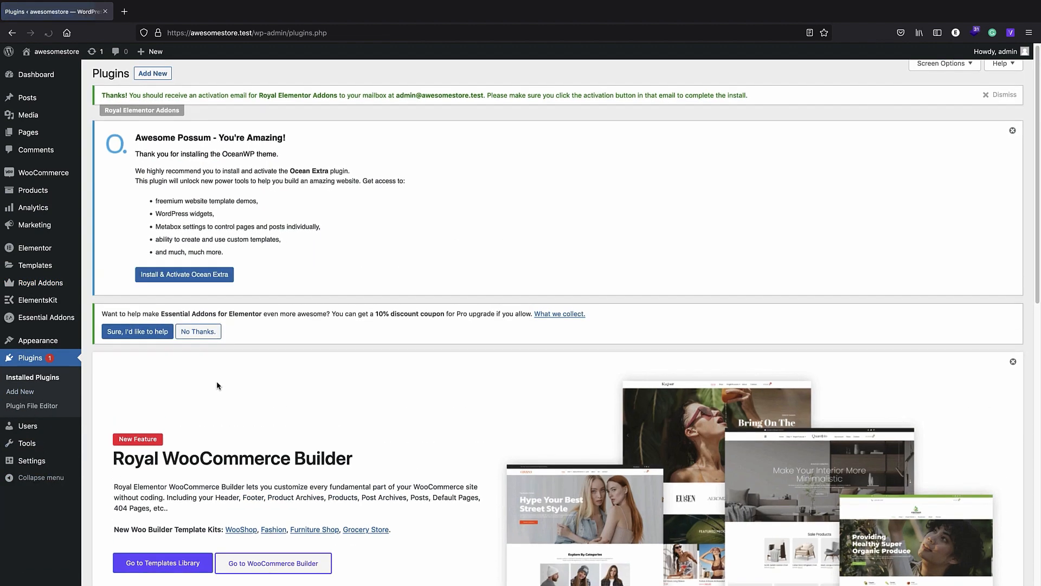
scroll(217, 380, down, 10)
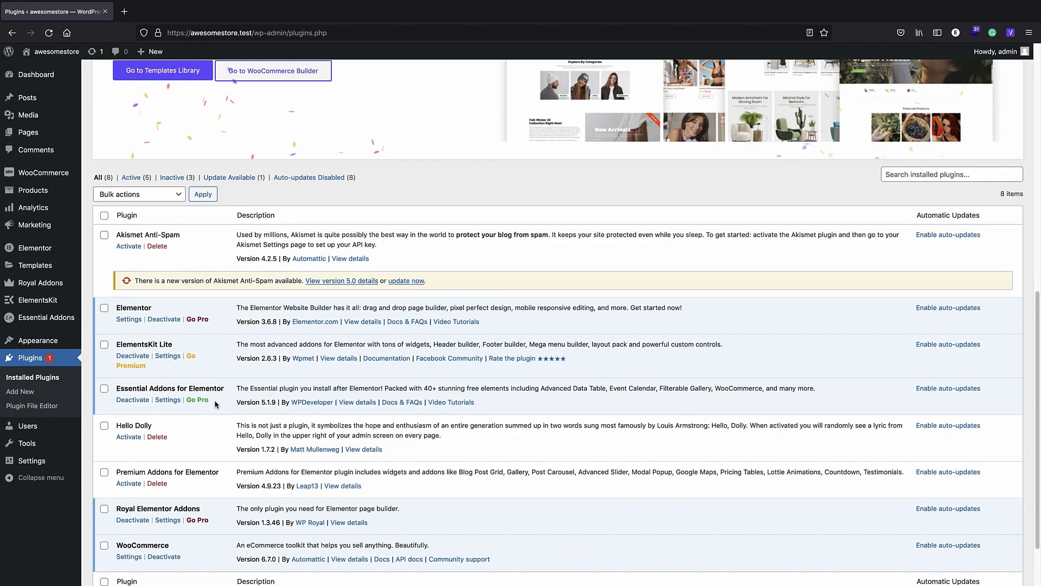
click(129, 483)
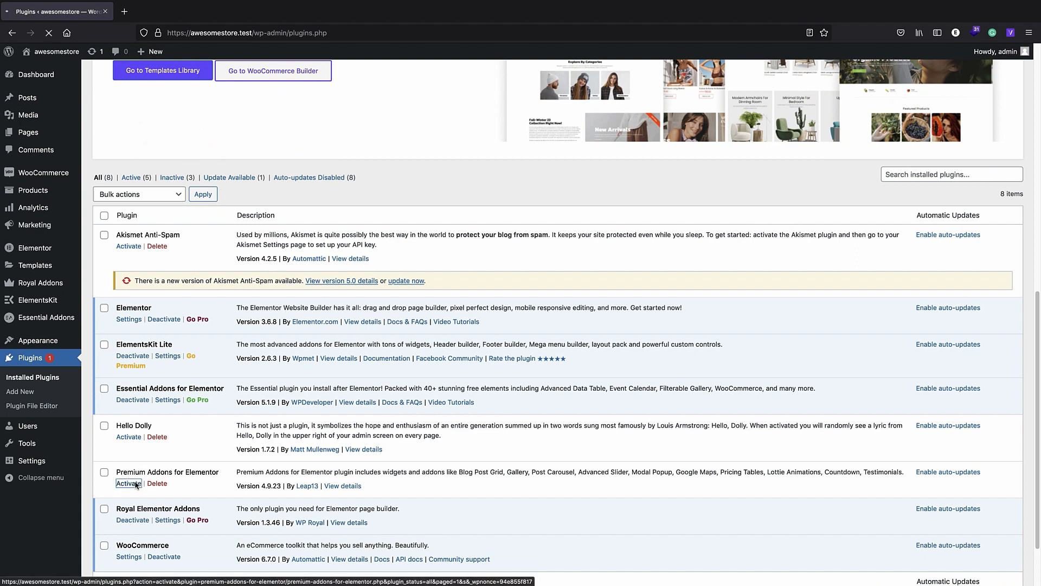
Look over the Royal Addons widget list and the Elementor settings, and view the store's front page
scroll(195, 437, down, 20)
click(17, 312)
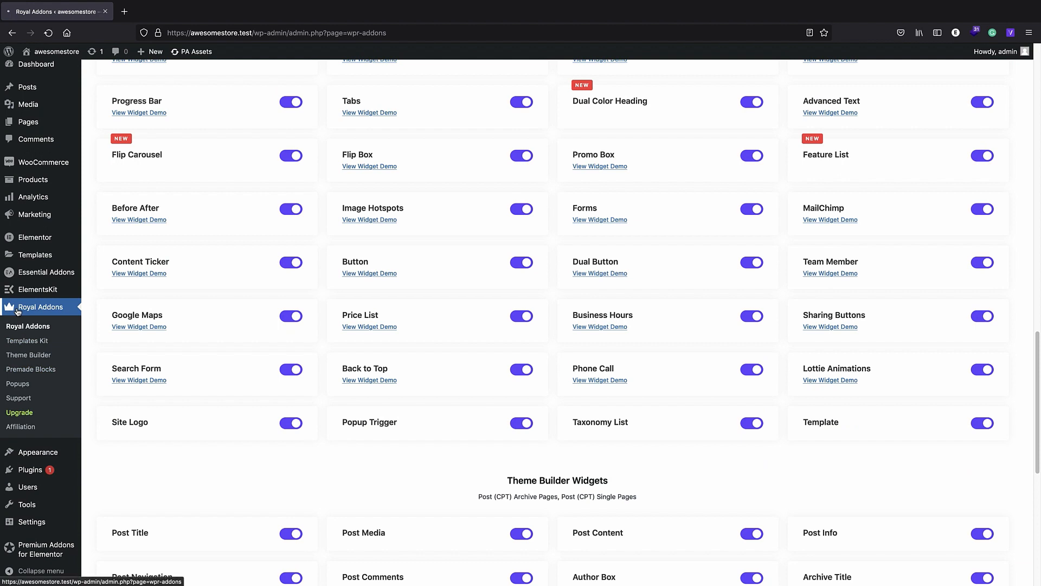
click(20, 249)
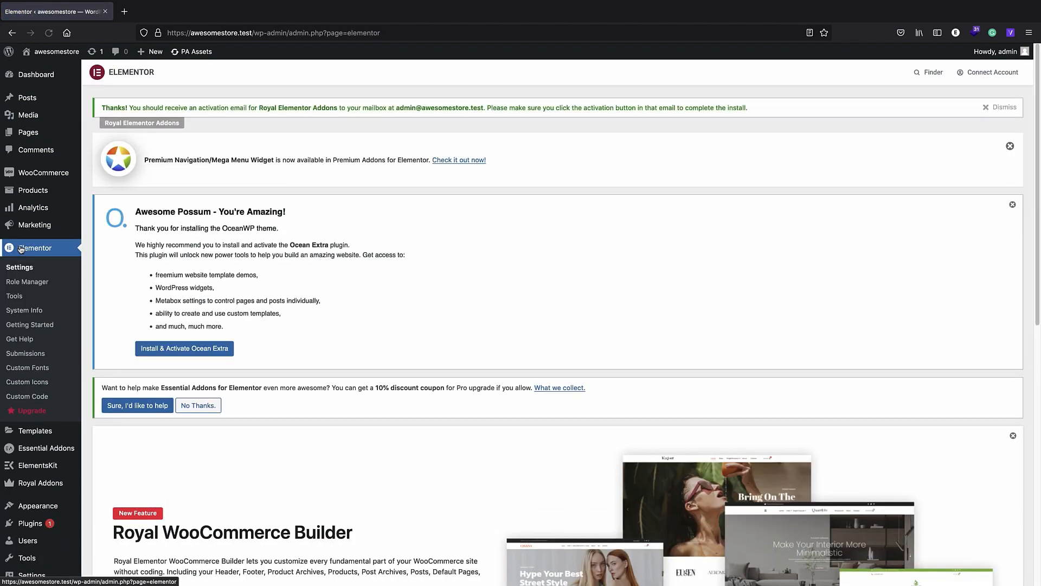
click(42, 54)
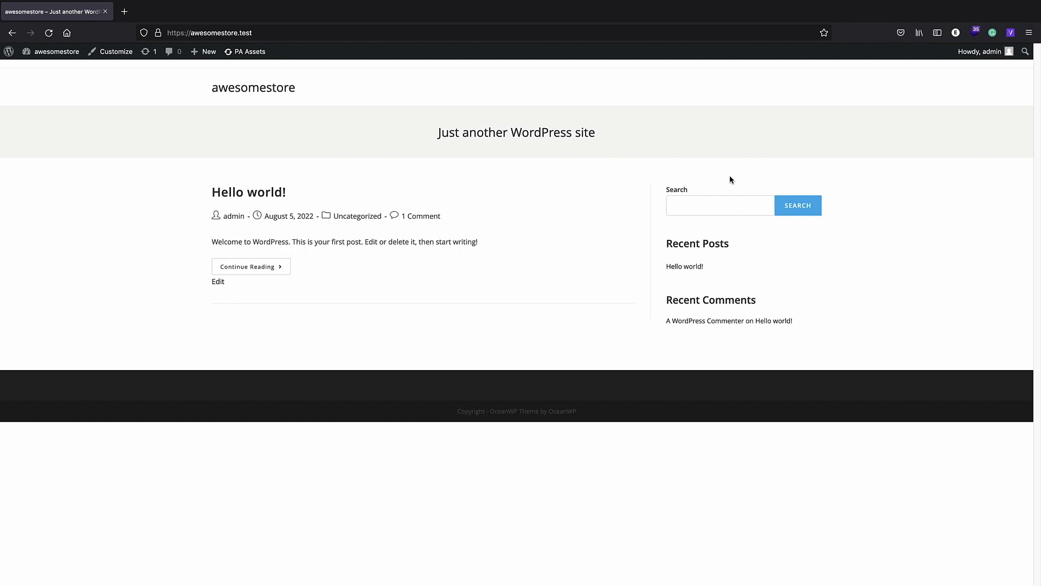
Return to the site's admin area and publish a new page titled "Home", dismissing the block editor welcome guide
click(10, 53)
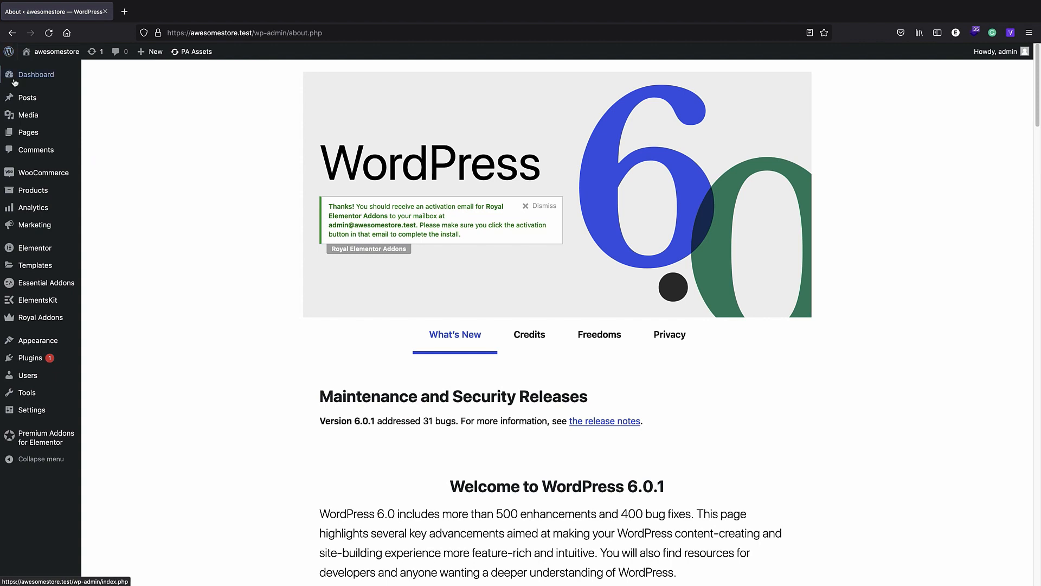
mouse_move(49, 133)
click(102, 133)
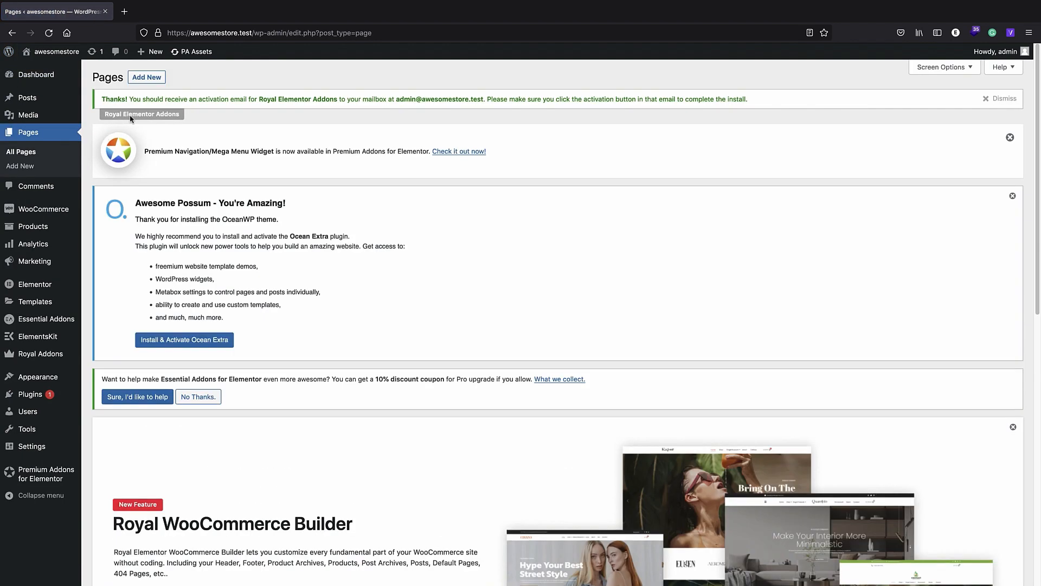
click(146, 78)
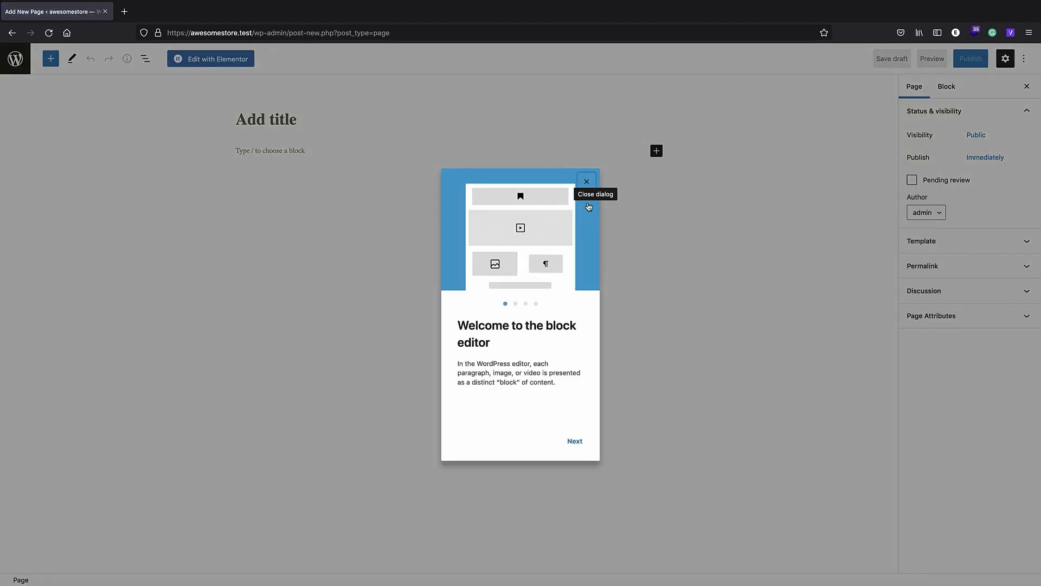
click(587, 181)
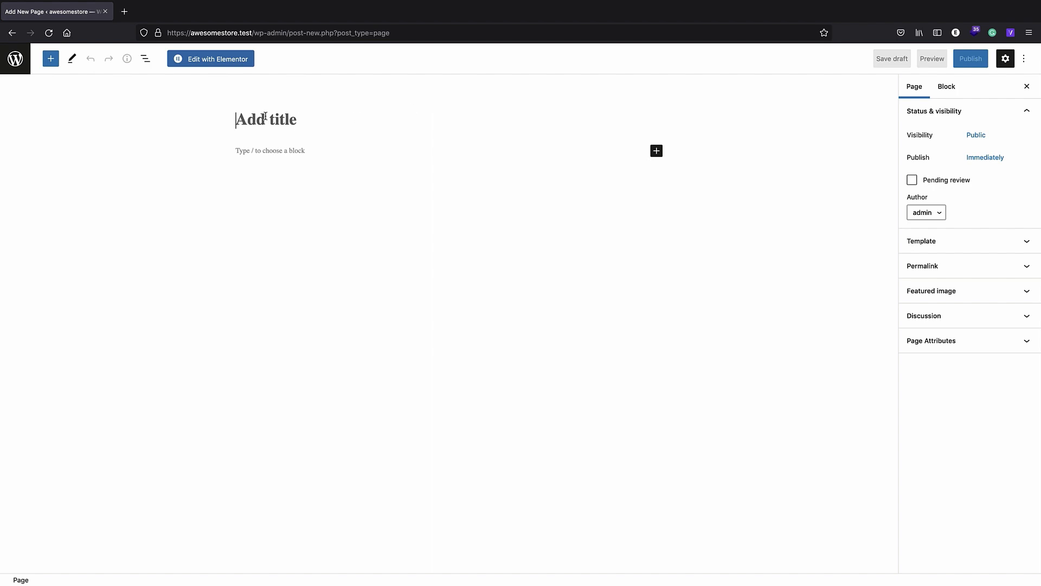
text(Home)
click(969, 63)
click(938, 65)
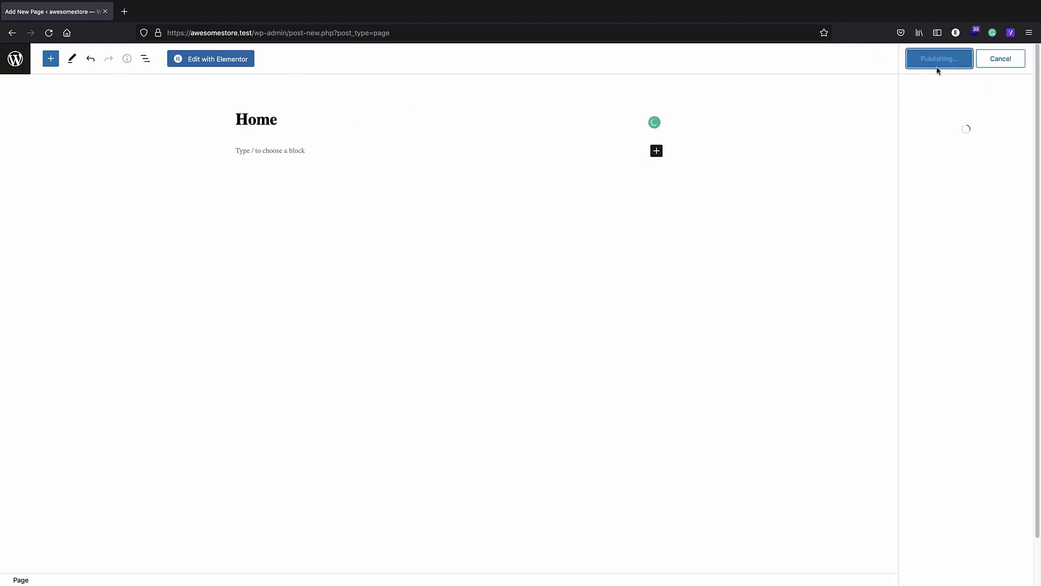
Add another new page titled "Blog", publish it and select its page address
click(18, 64)
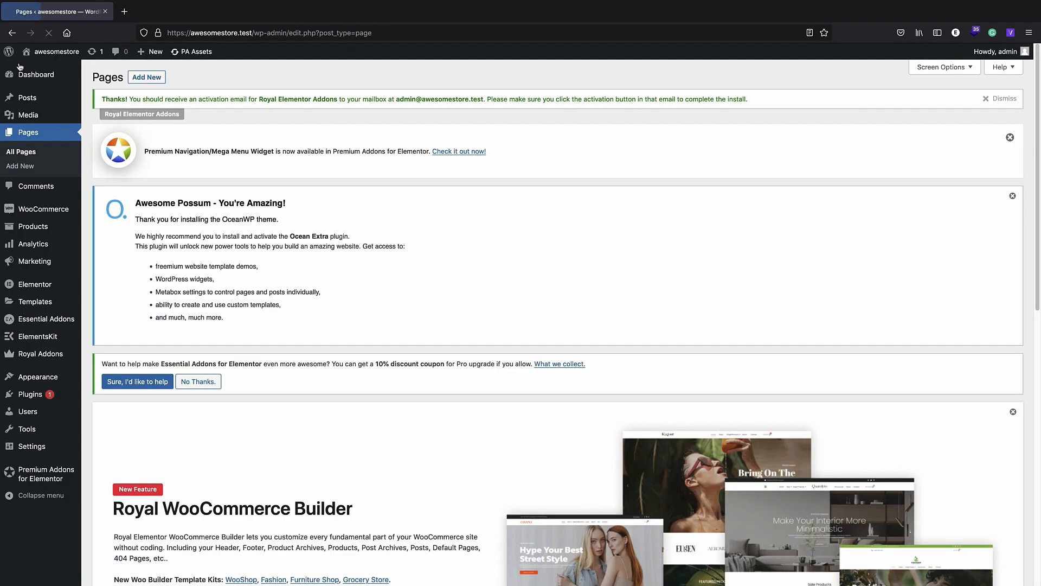
click(21, 168)
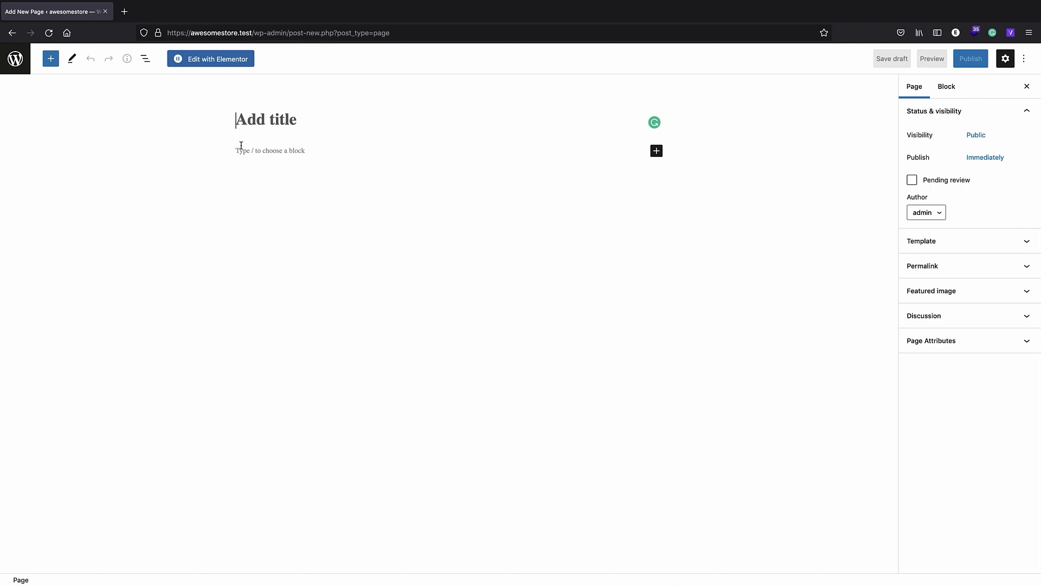
text(Blog)
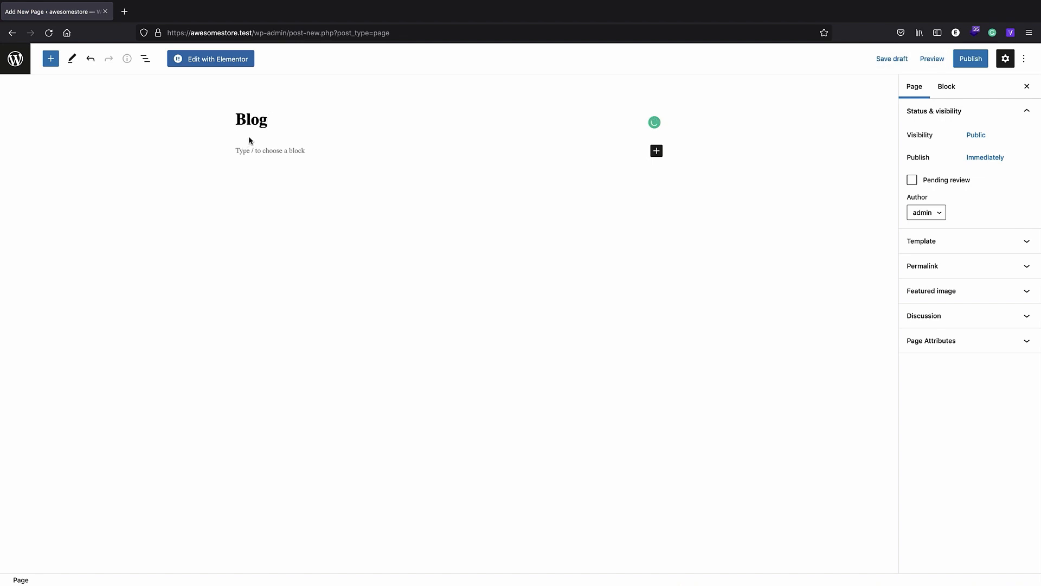
click(968, 60)
click(958, 64)
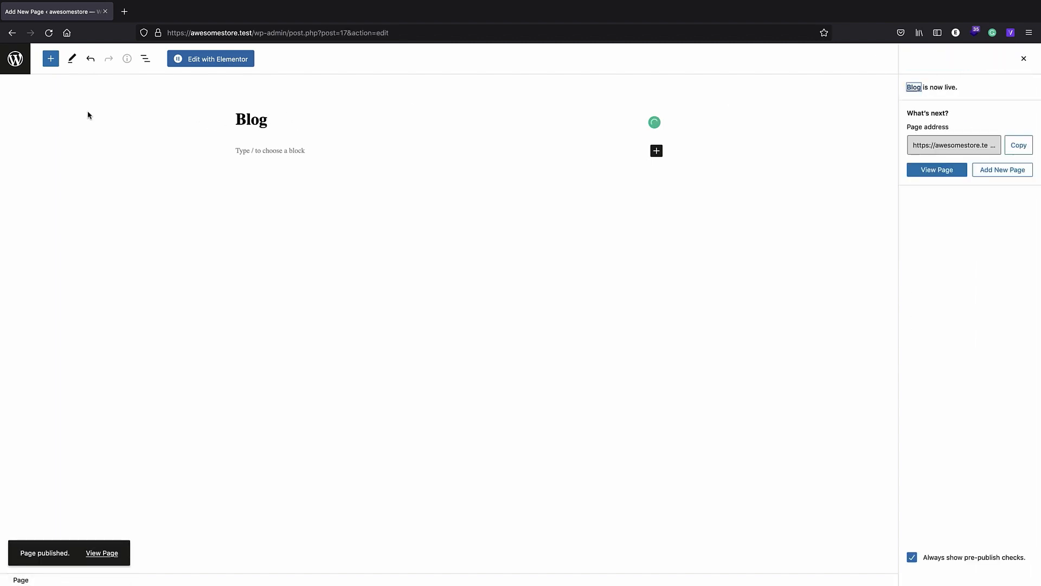
click(953, 145)
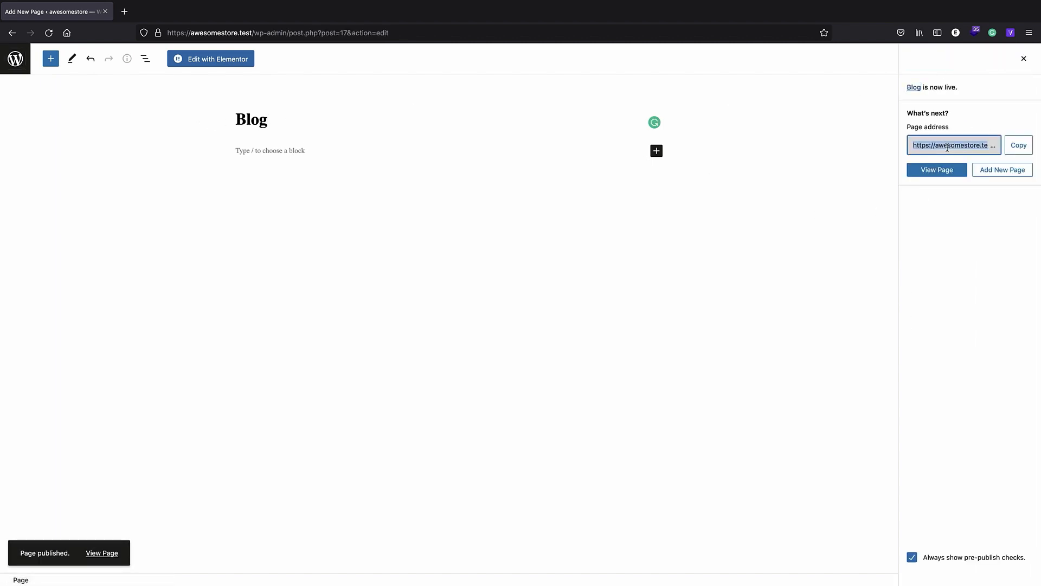
drag(953, 145, 1022, 145)
In the Reading settings, display a static page with Home as the homepage and Blog as the posts page, and save
click(20, 66)
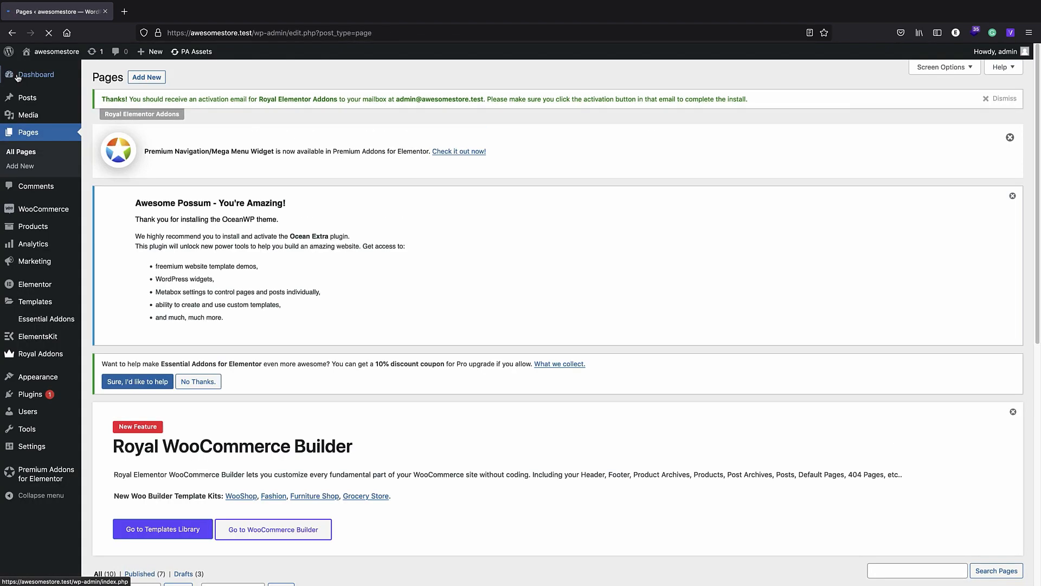
mouse_move(51, 449)
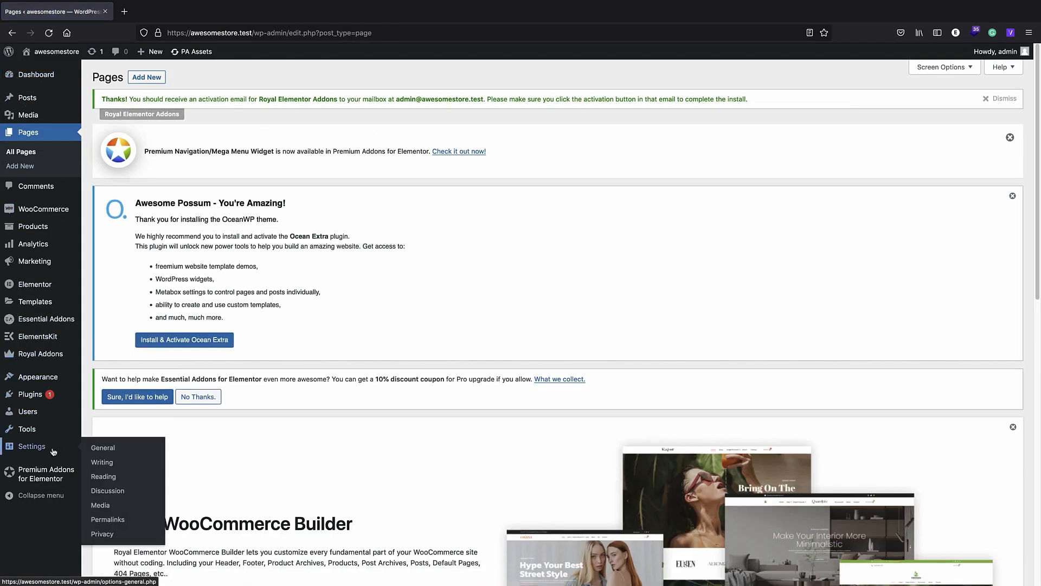
click(131, 477)
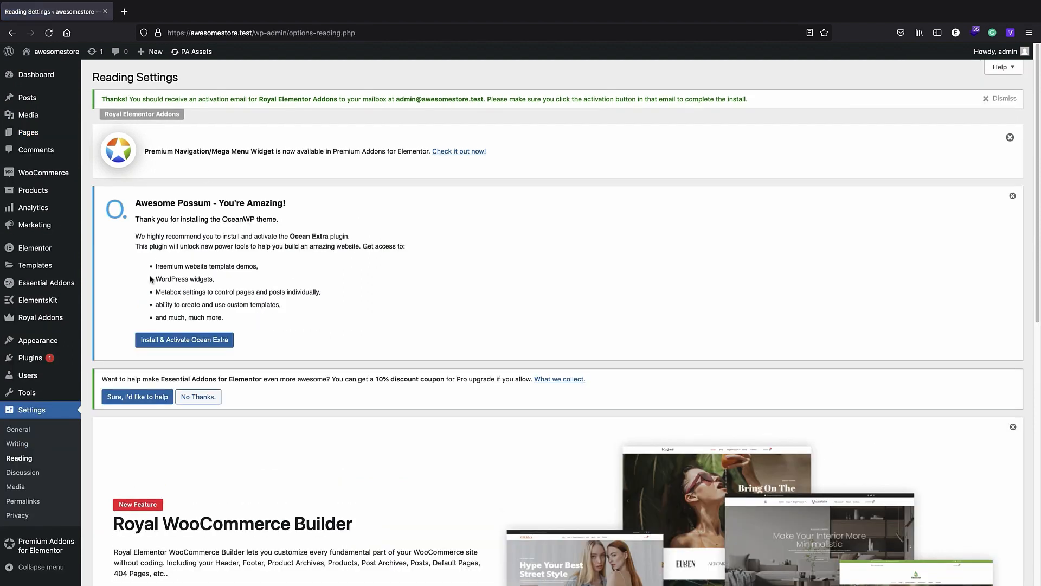
click(20, 460)
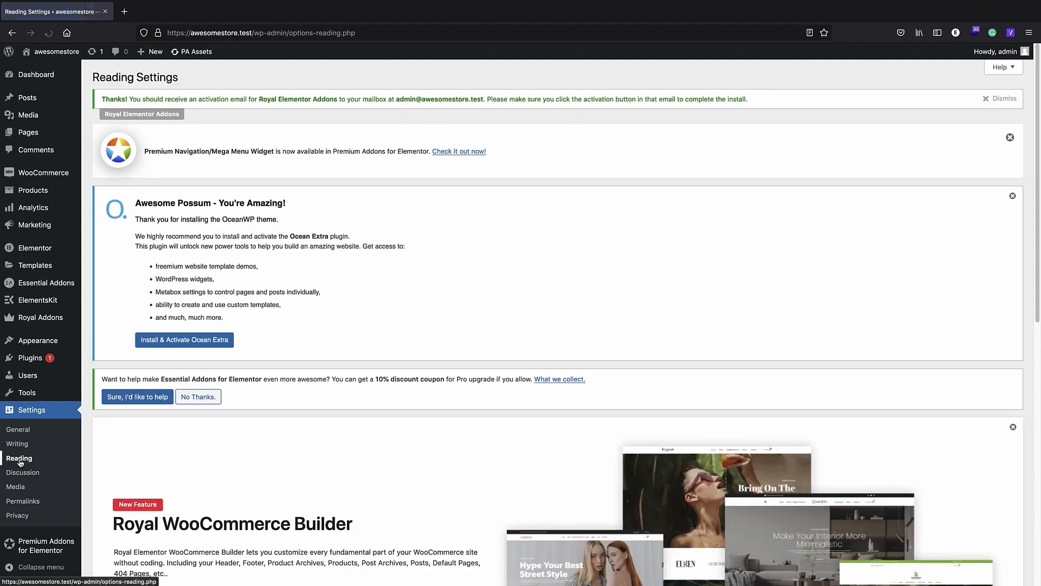
scroll(210, 304, down, 8)
click(209, 299)
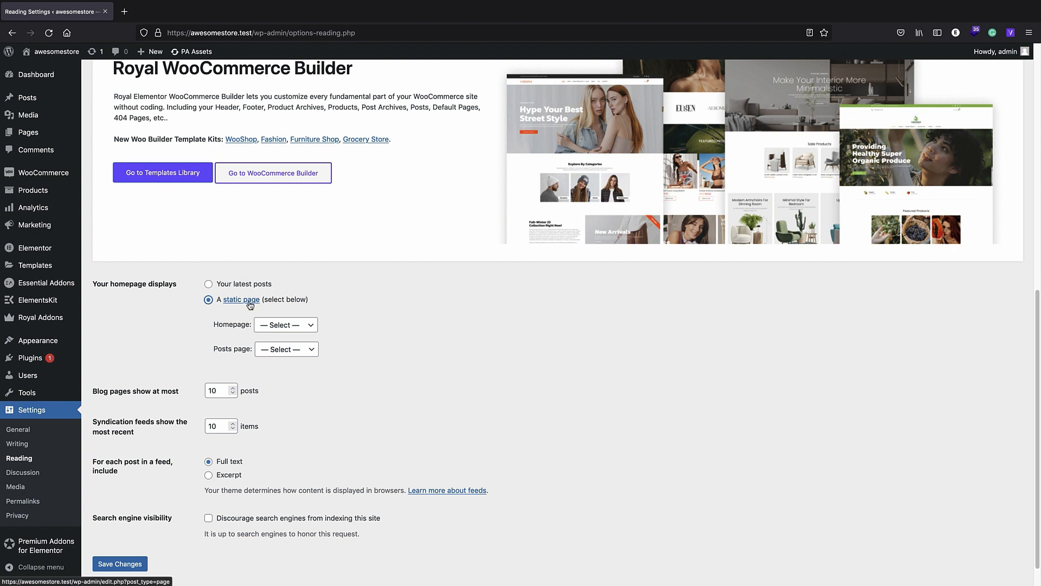
click(286, 324)
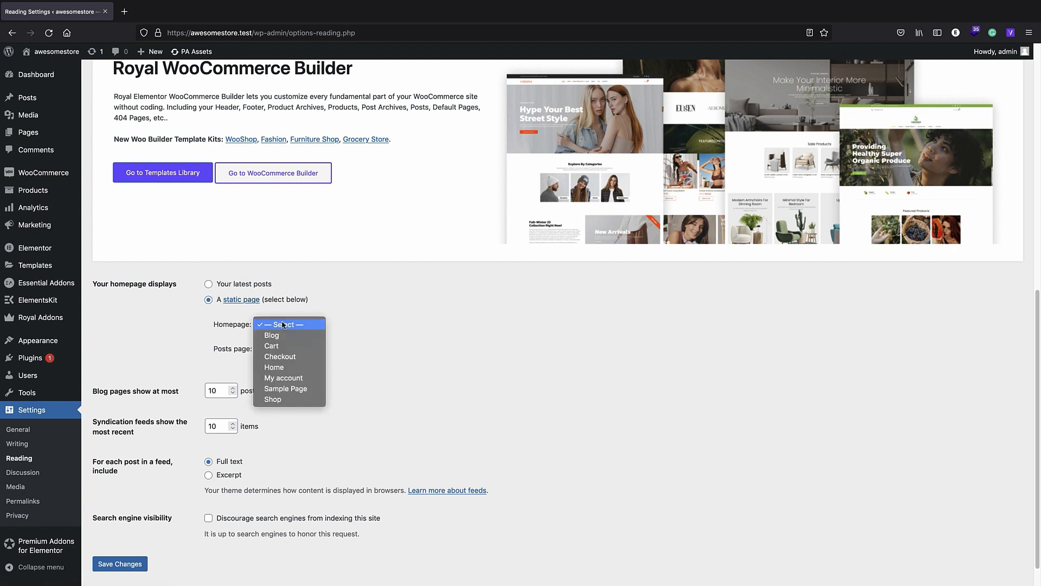
click(293, 371)
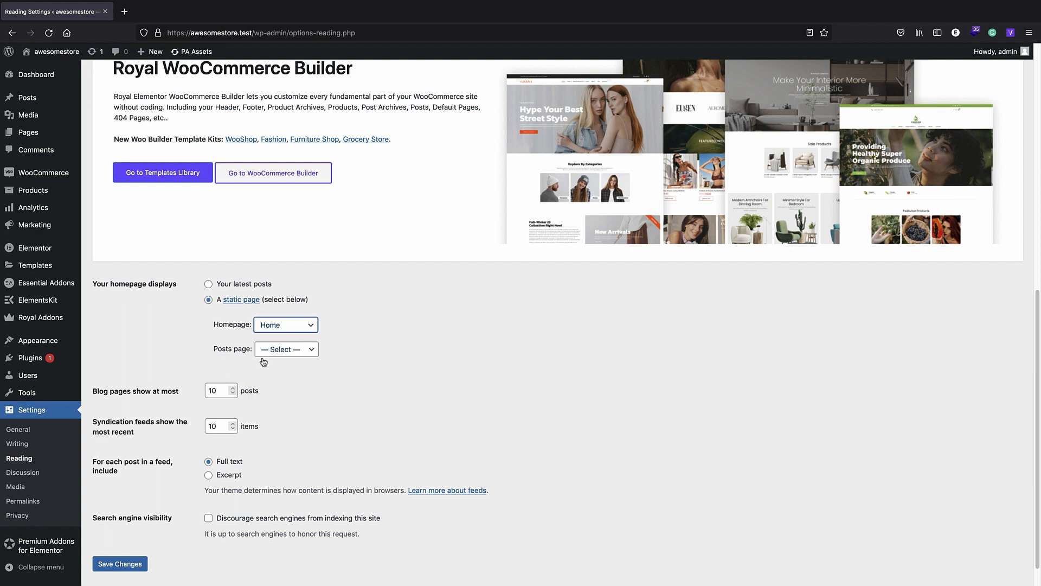
click(282, 350)
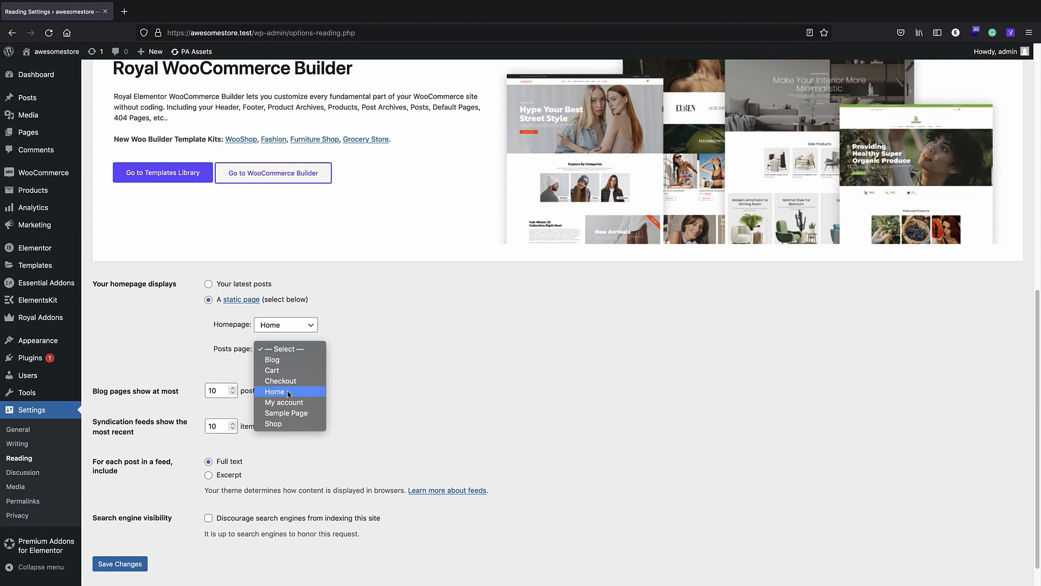
click(272, 359)
click(126, 563)
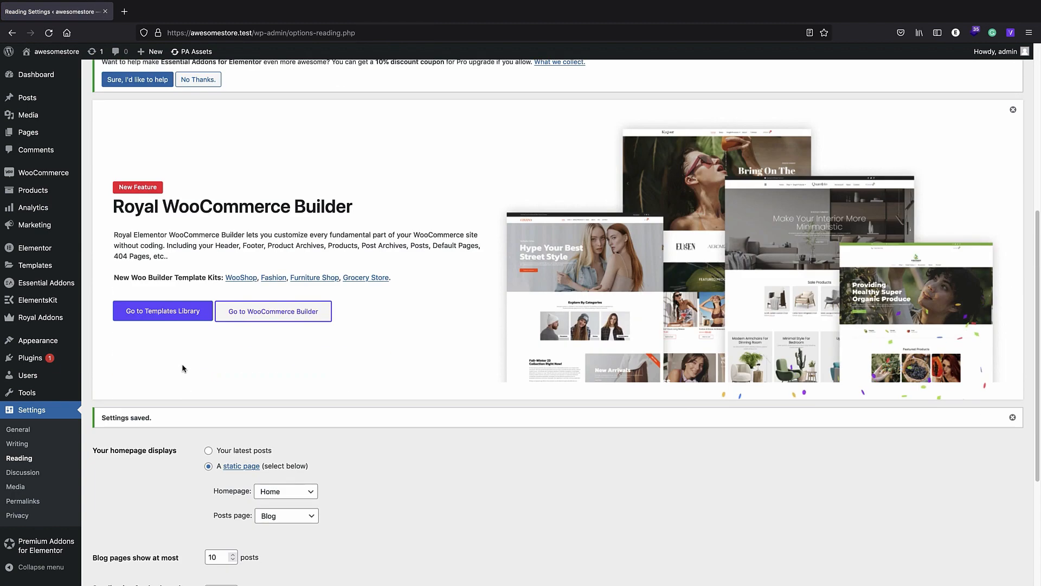
Set the site's permalink structure to Post name and save the permalink settings
click(34, 504)
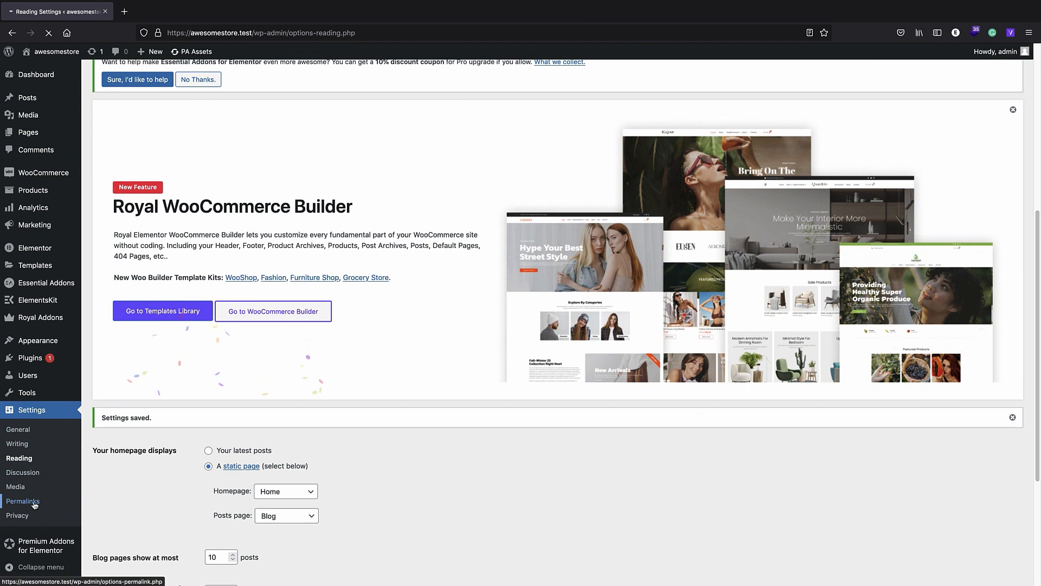
scroll(240, 276, down, 5)
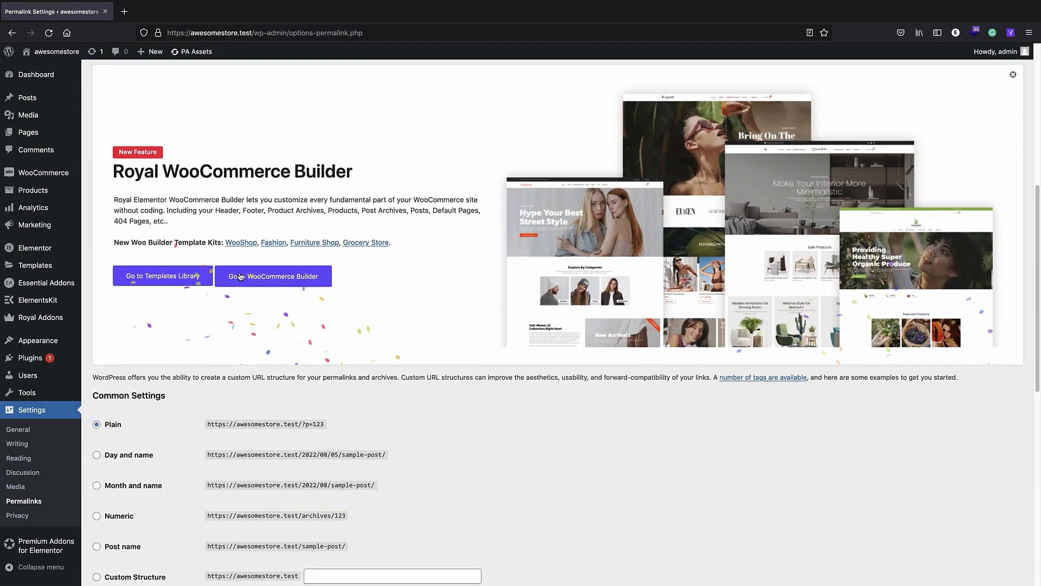
scroll(240, 277, down, 3)
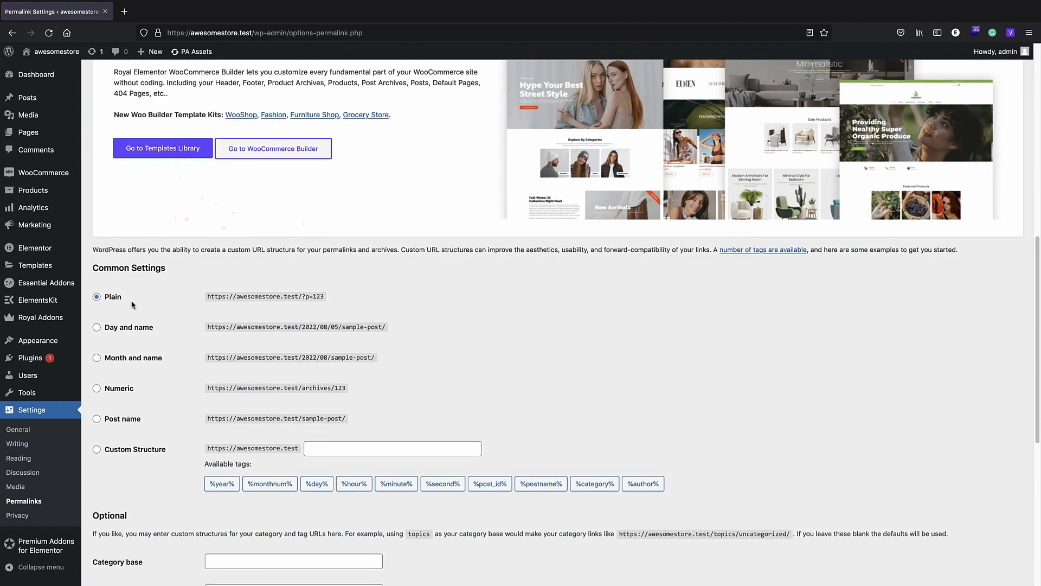
triple_click(328, 296)
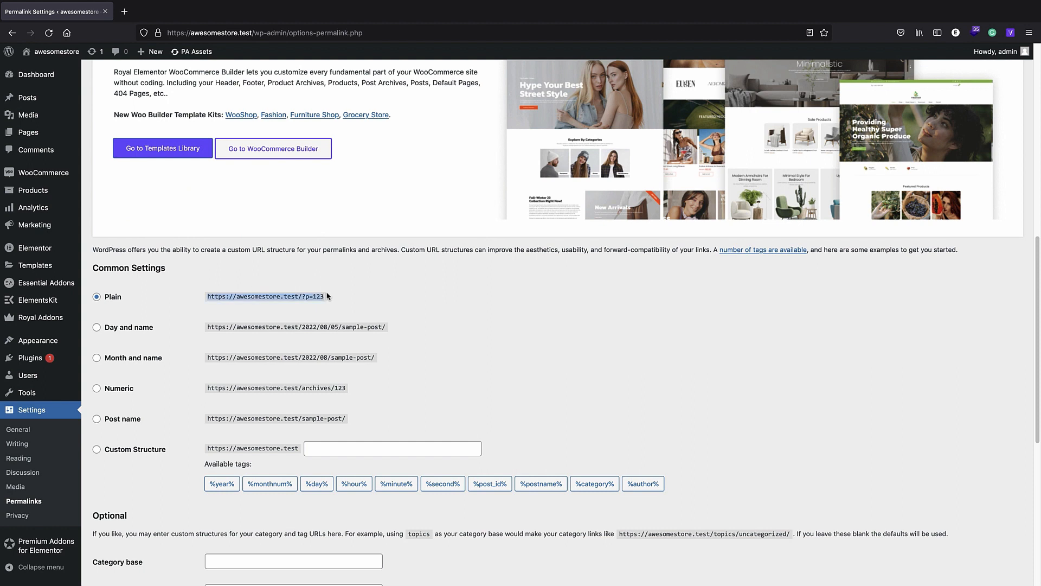
click(327, 296)
scroll(244, 319, down, 2)
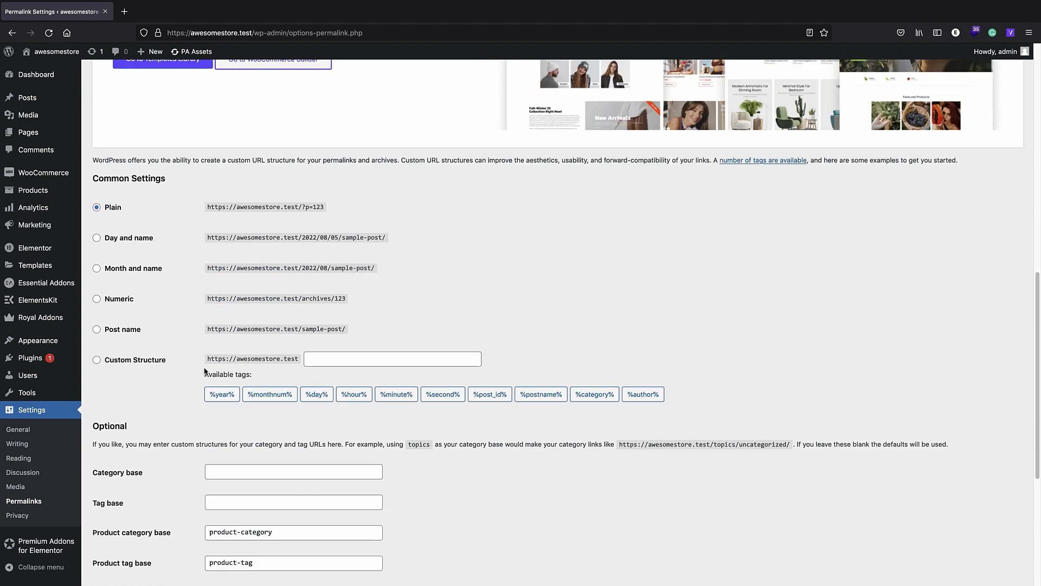
click(97, 330)
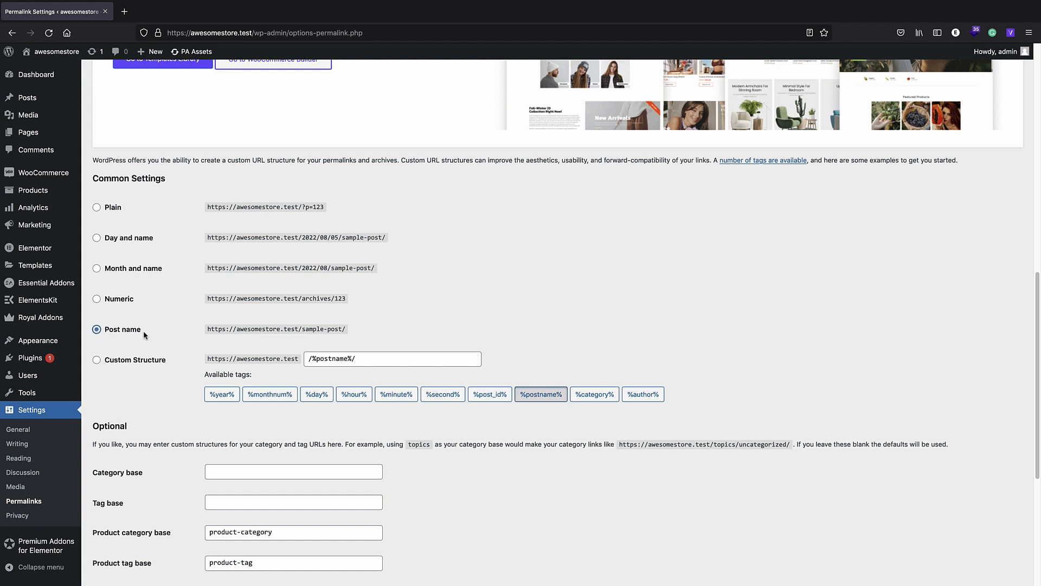
scroll(144, 335, down, 5)
click(124, 536)
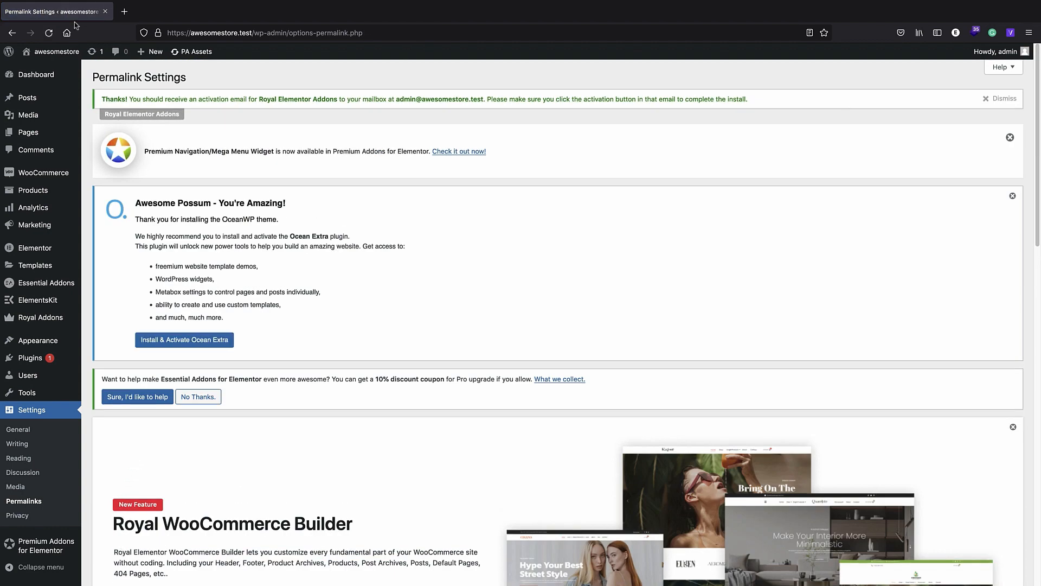
Open the store's front page in a separate browser tab and view its header
right_click(71, 50)
click(116, 55)
click(150, 19)
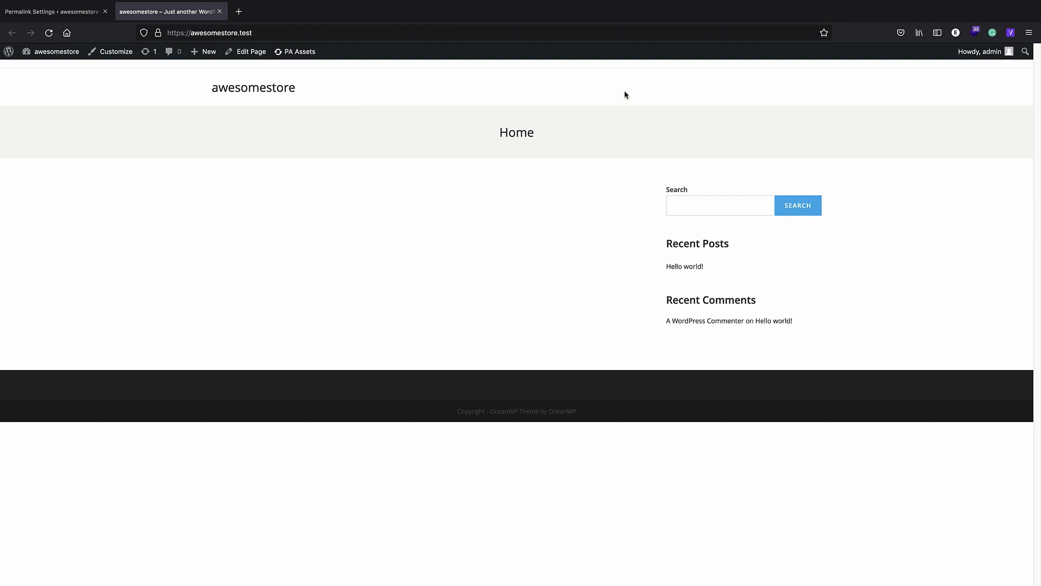
Return to the site's admin area and create a new navigation menu named "main"
click(59, 13)
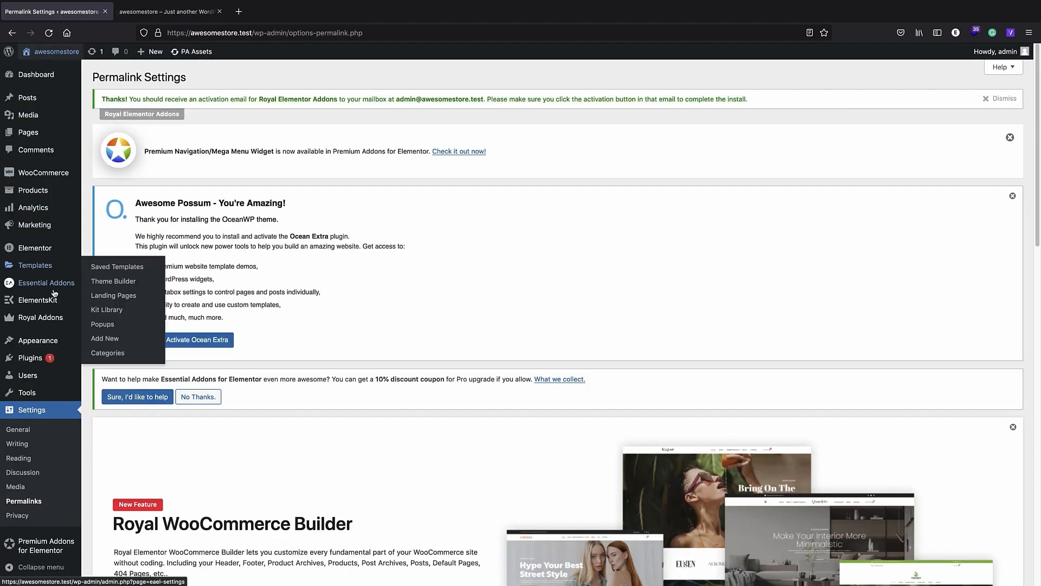
mouse_move(66, 341)
click(124, 384)
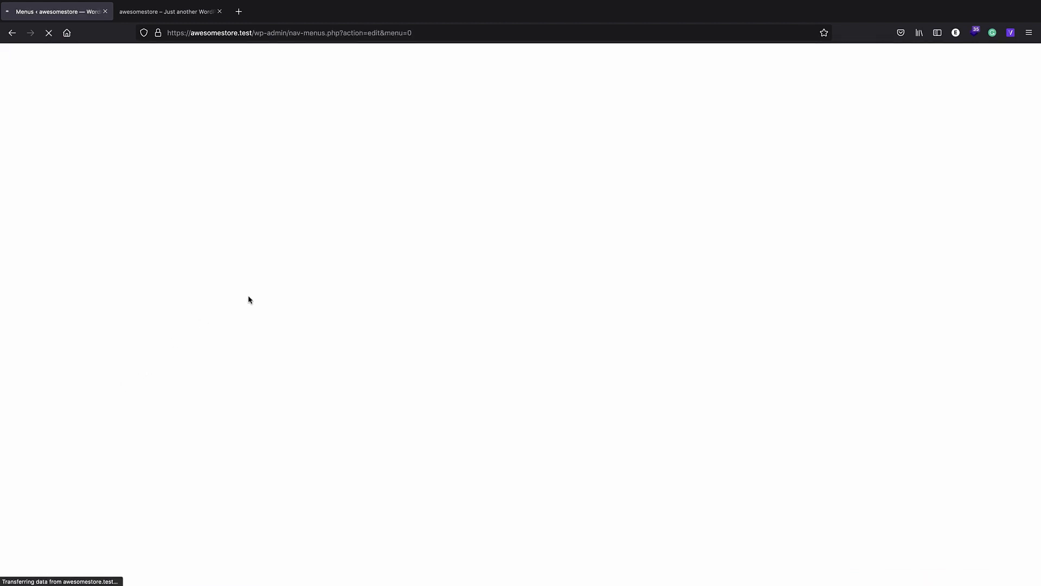
scroll(271, 315, down, 10)
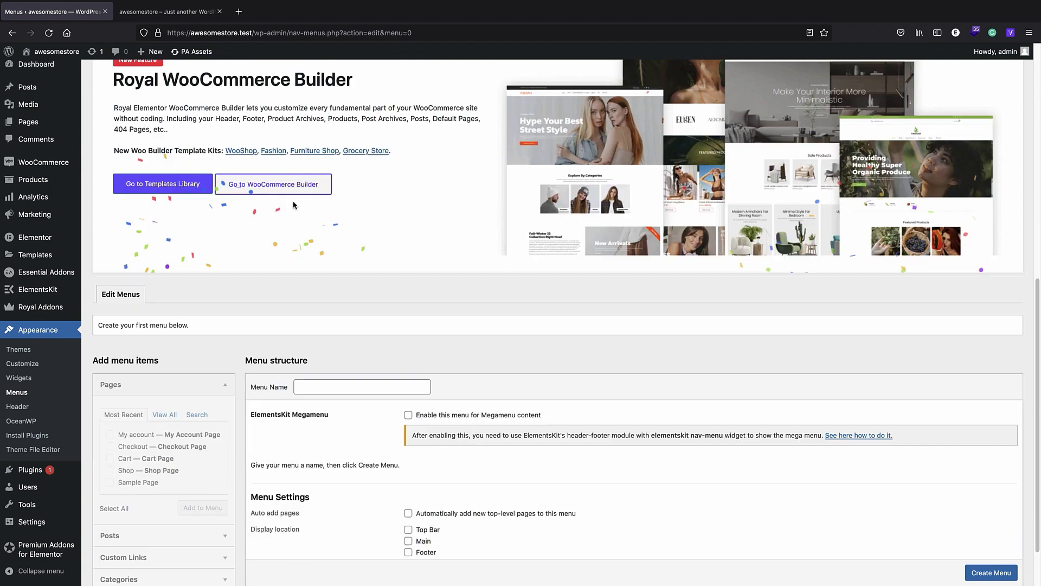
click(303, 328)
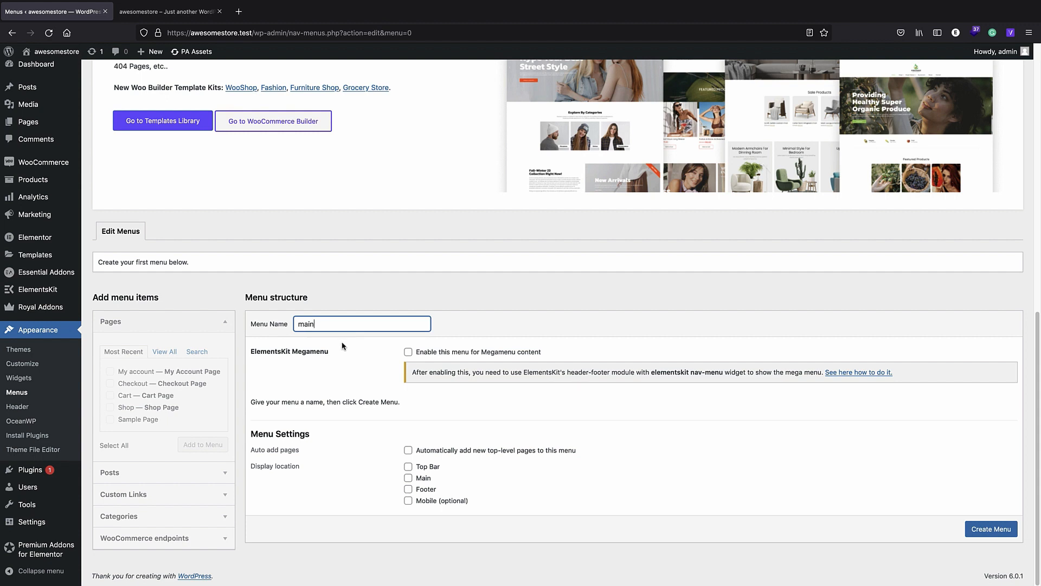
click(976, 527)
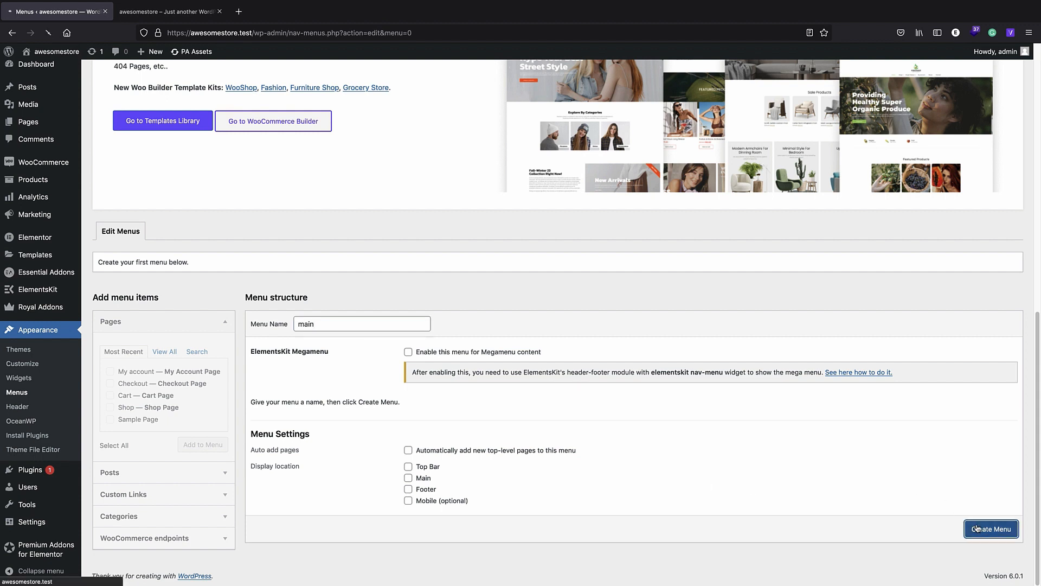
Assign the "main" menu to the theme's Main location and save the menu locations
scroll(266, 282, down, 10)
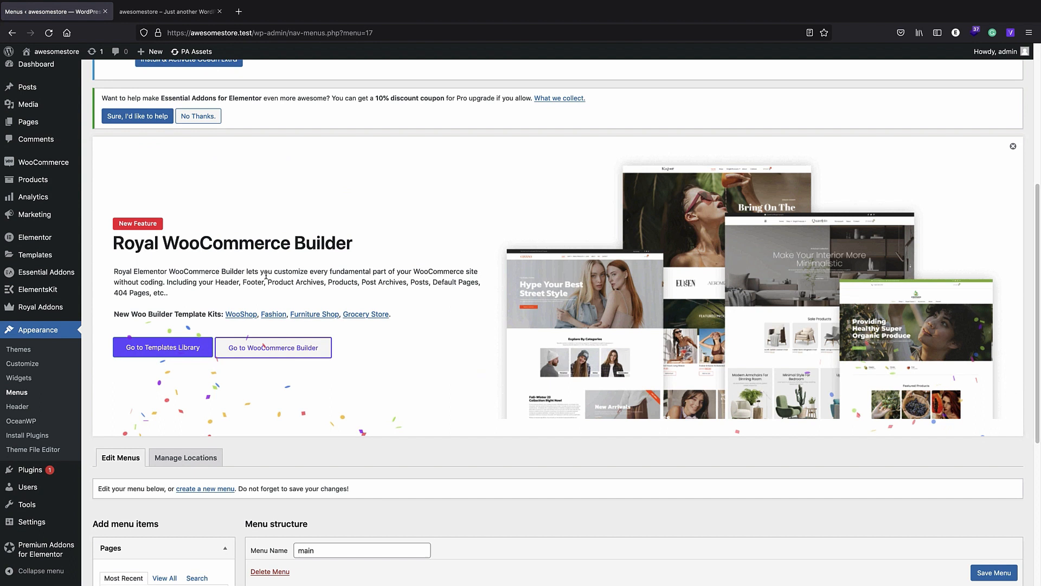
click(185, 248)
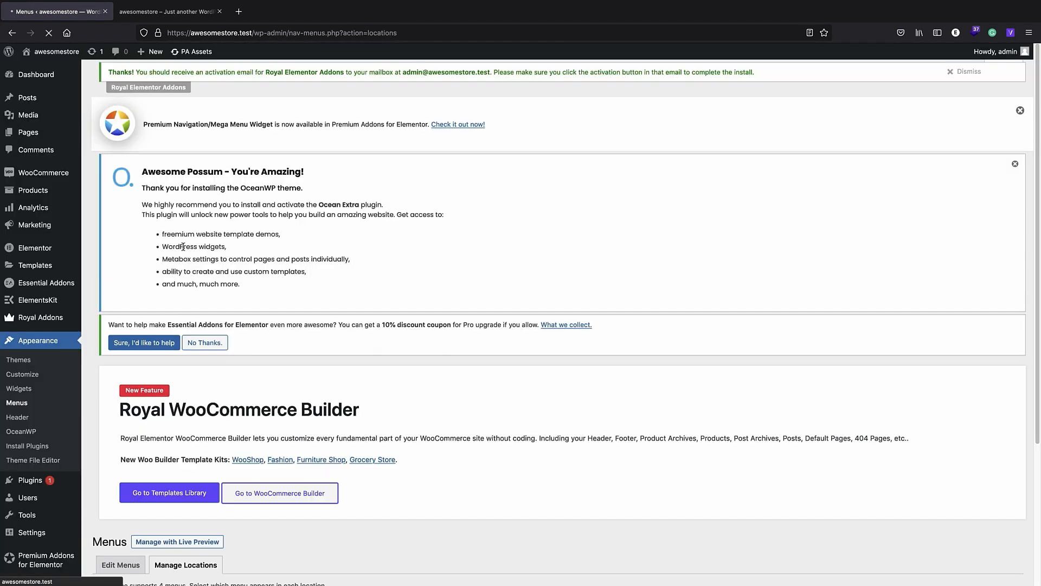
scroll(218, 245, down, 3)
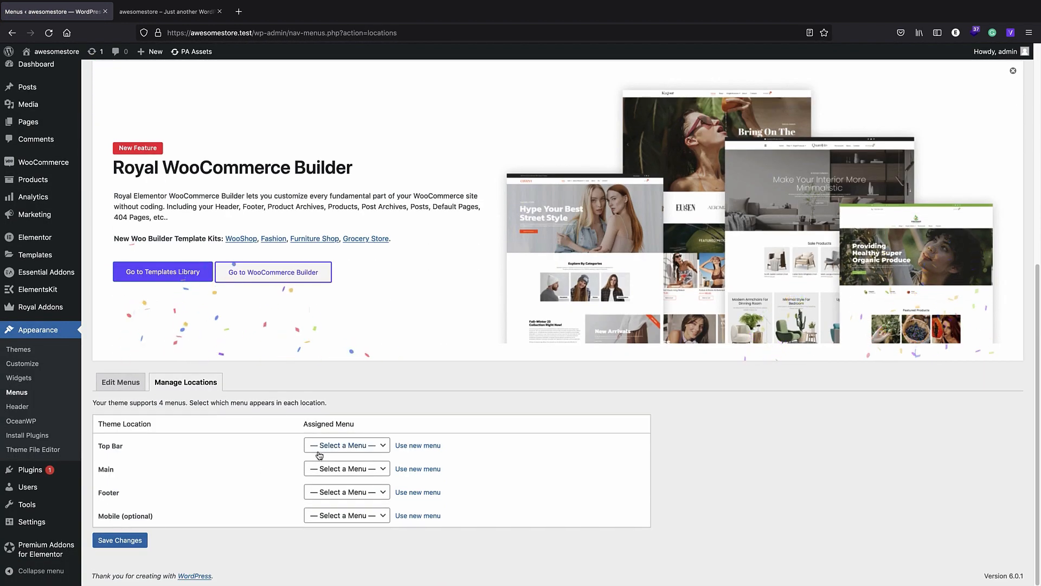
mouse_move(78, 509)
click(347, 469)
click(313, 480)
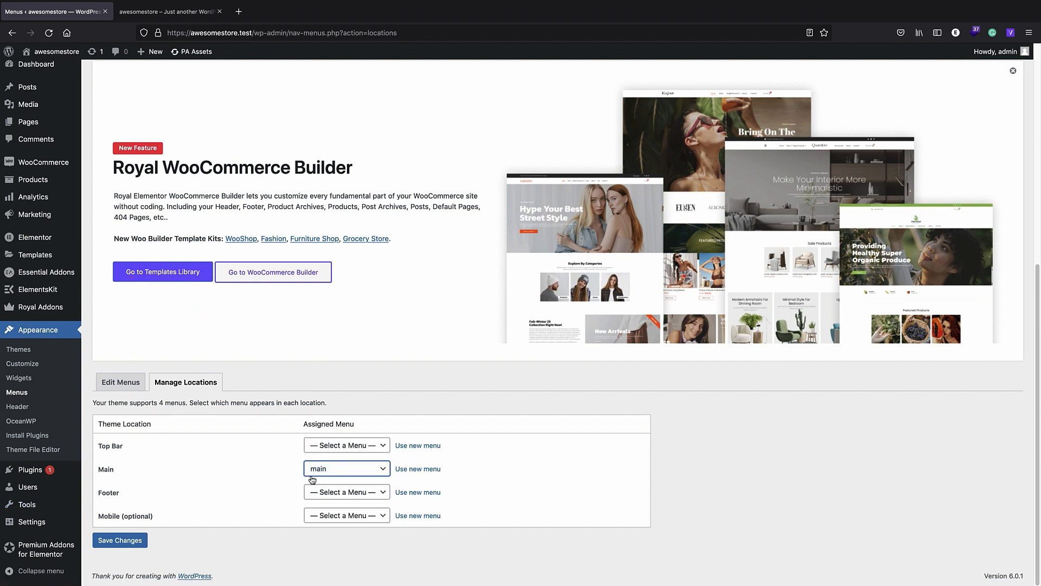
click(138, 540)
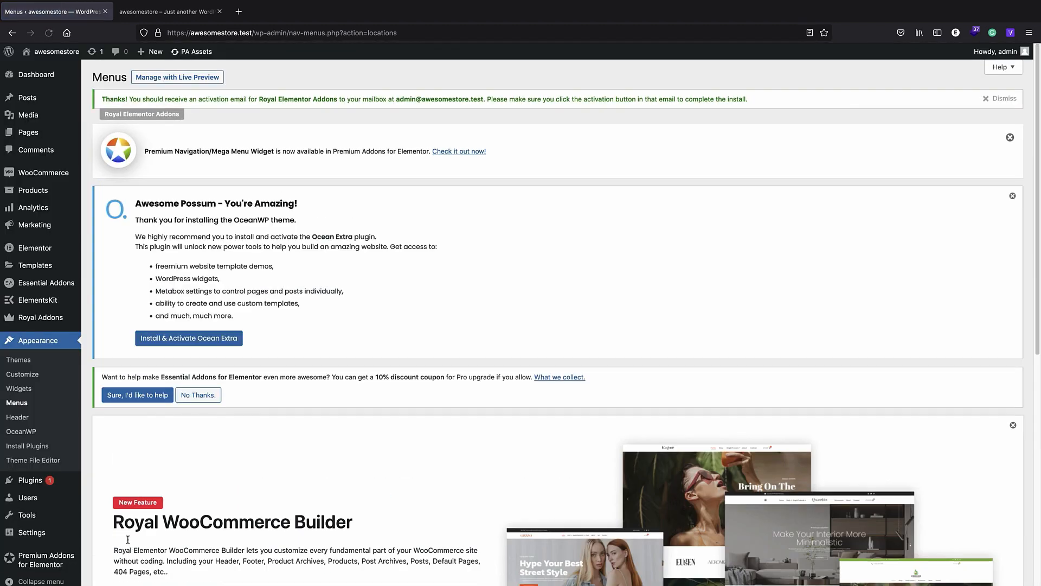
Add the Home and Blog pages to the "main" menu and save the menu
click(42, 402)
scroll(252, 288, down, 10)
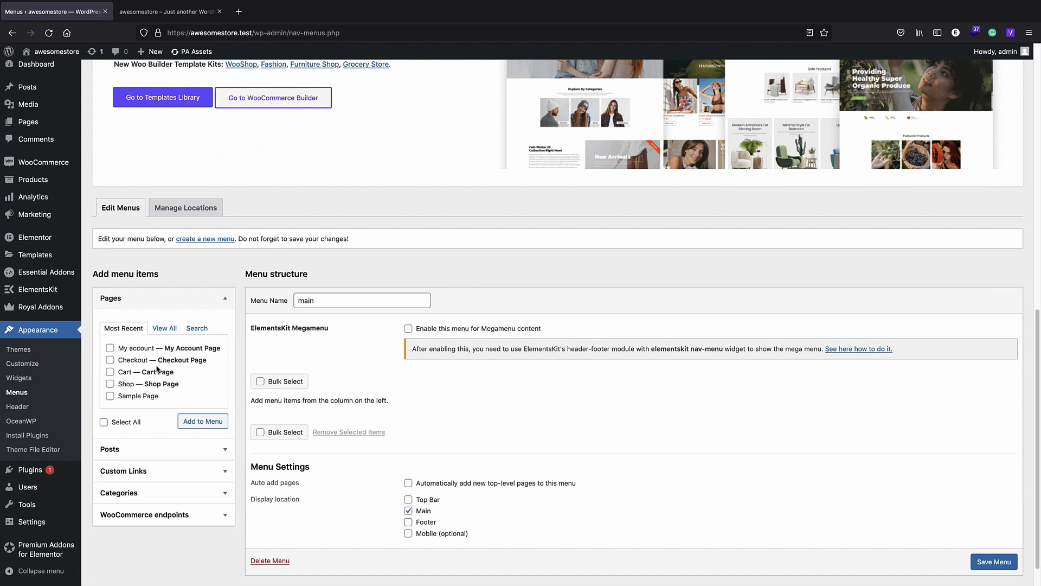
click(160, 330)
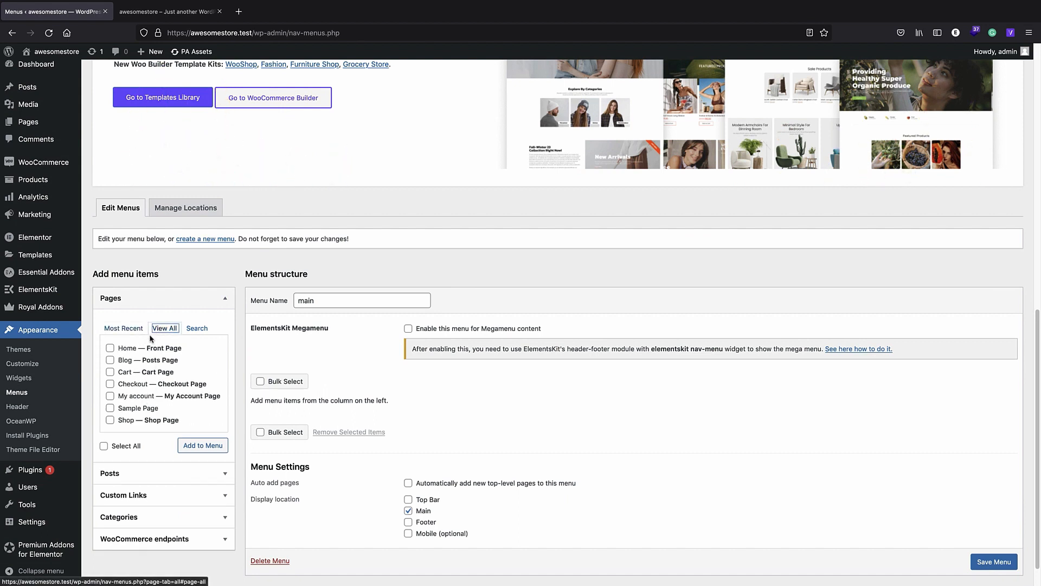
click(110, 347)
click(110, 361)
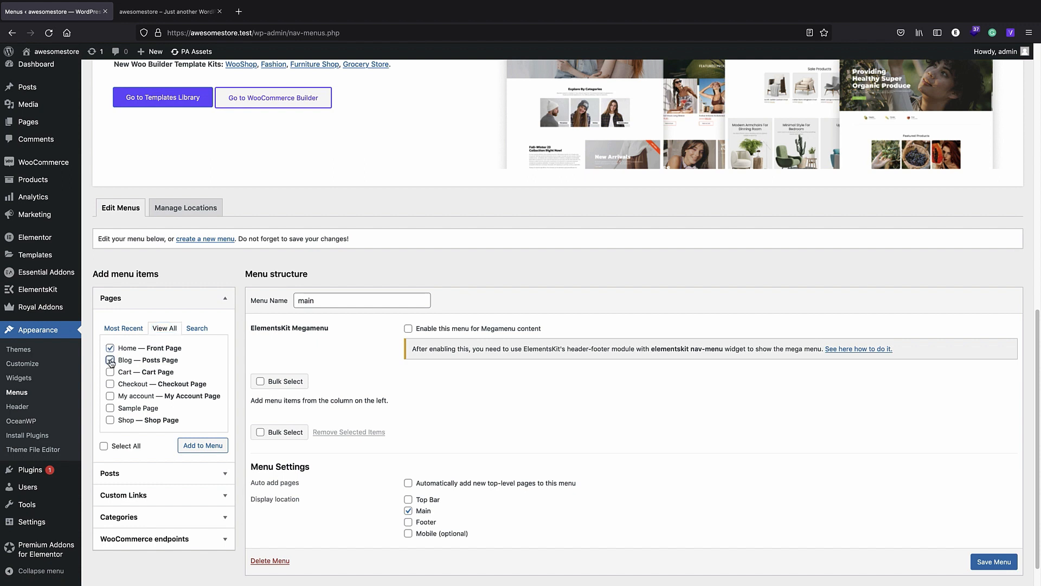
click(203, 445)
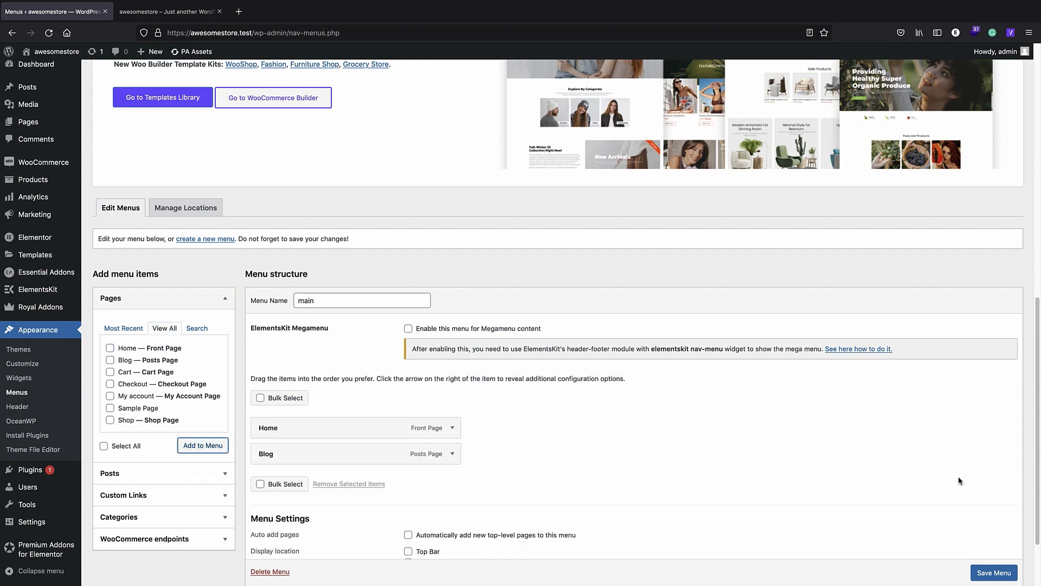
scroll(965, 543, down, 1)
click(986, 576)
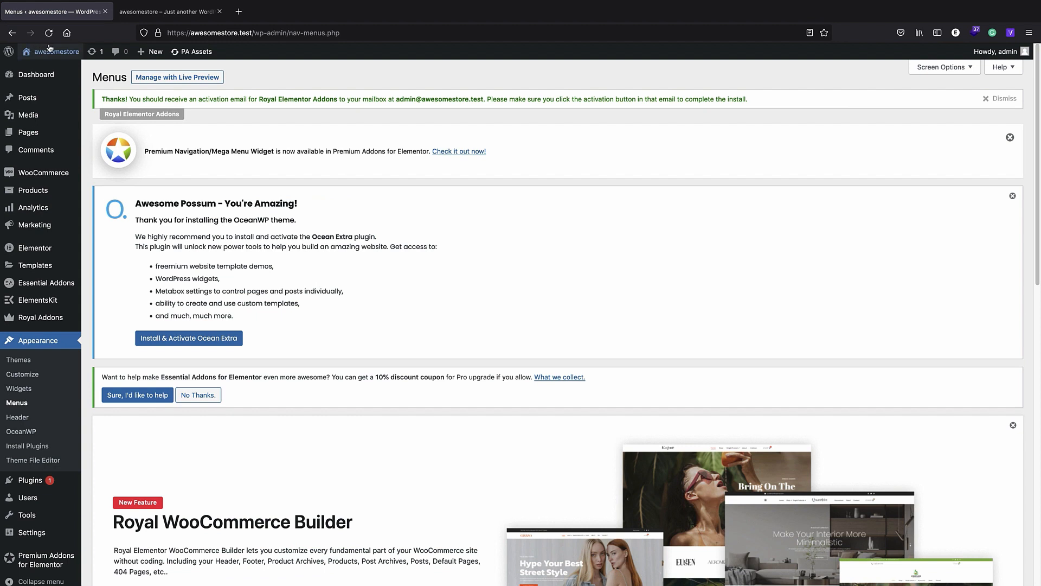
Visit the storefront, try the Home and Blog menu links, and examine the Home page's title bar, sidebar and footer
click(52, 50)
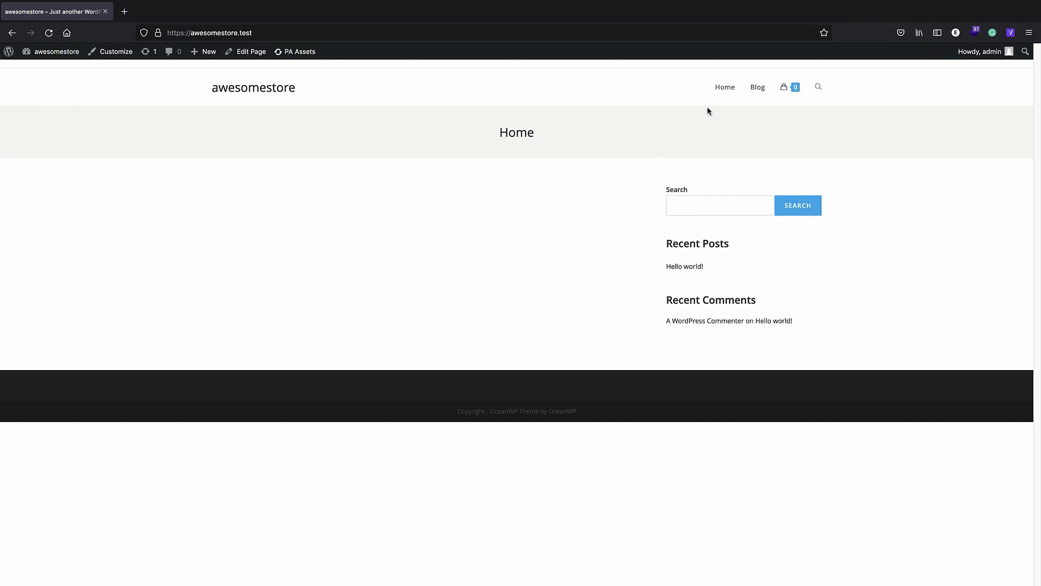
click(732, 93)
click(756, 89)
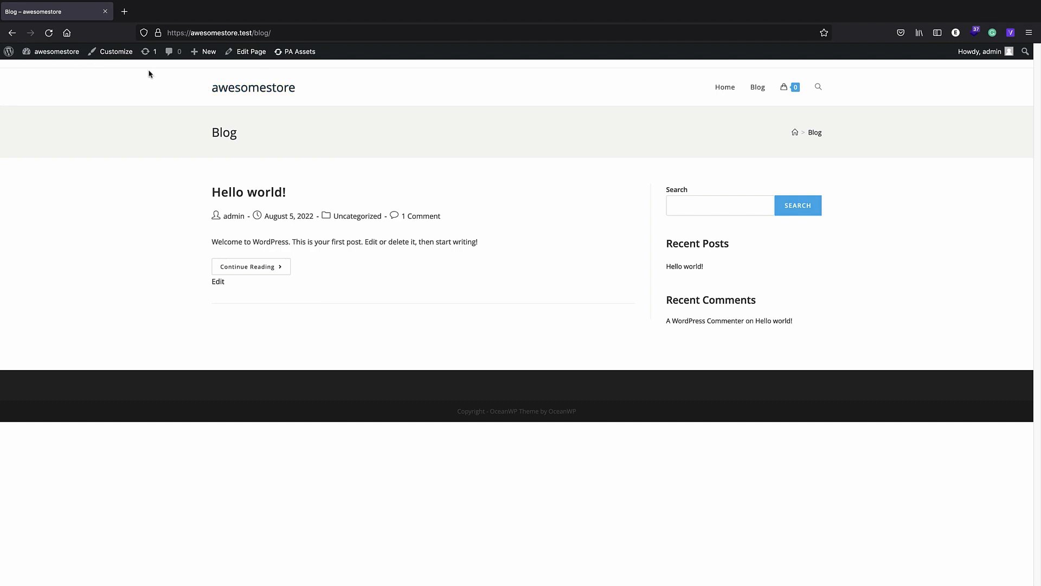
click(718, 96)
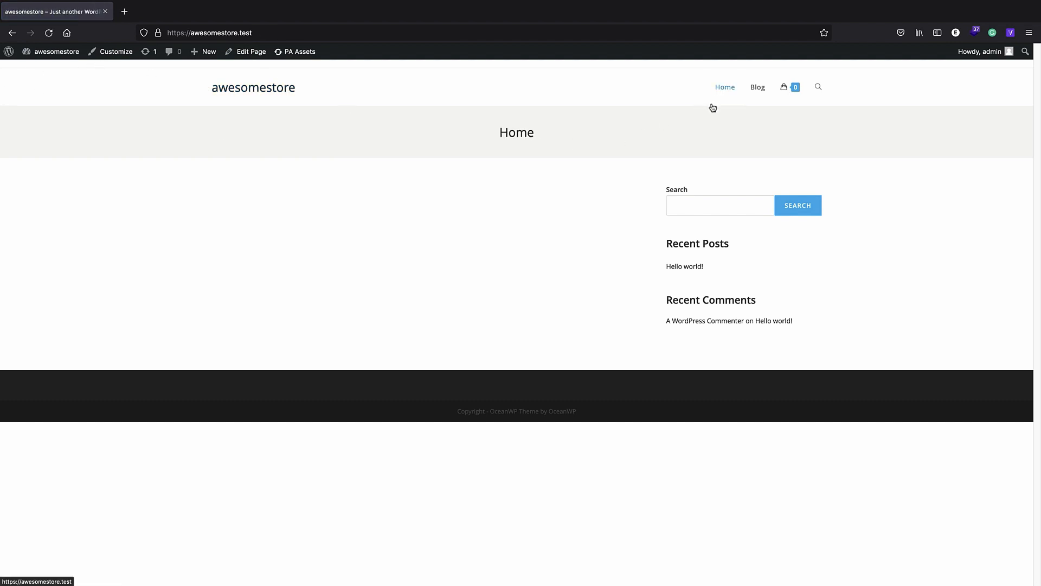
drag(499, 133, 558, 130)
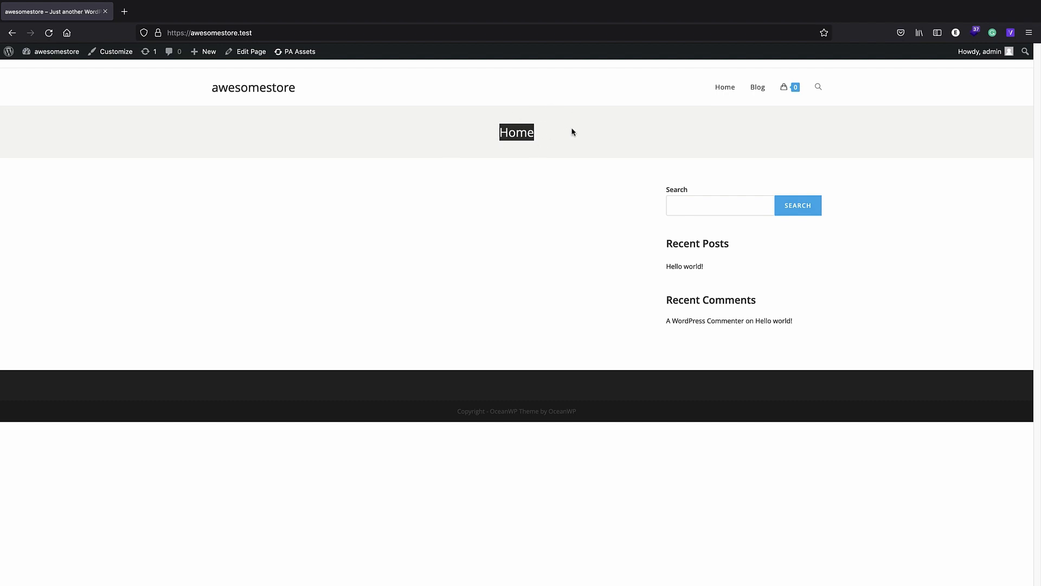
click(589, 135)
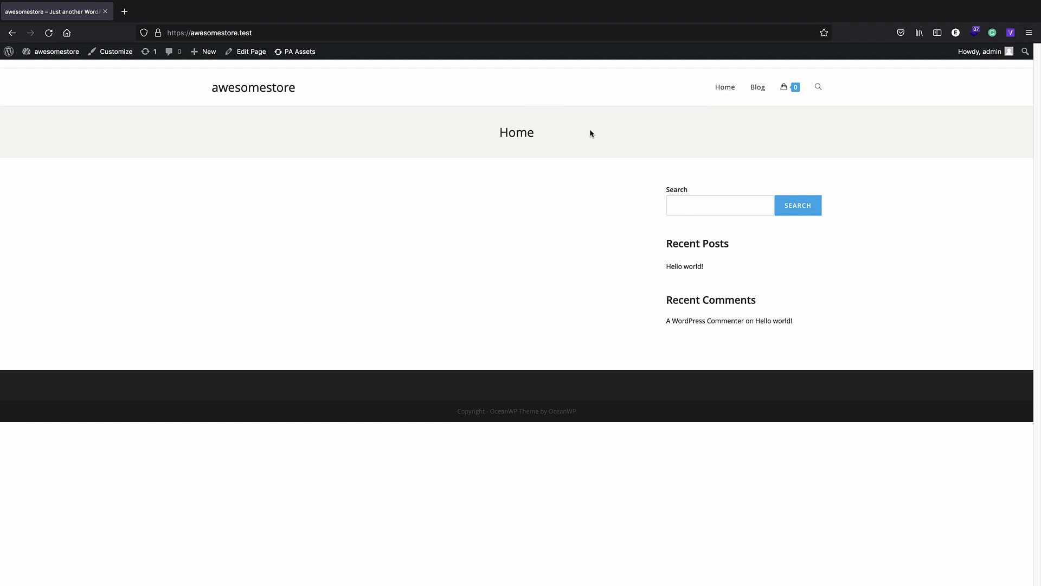
drag(645, 356, 840, 433)
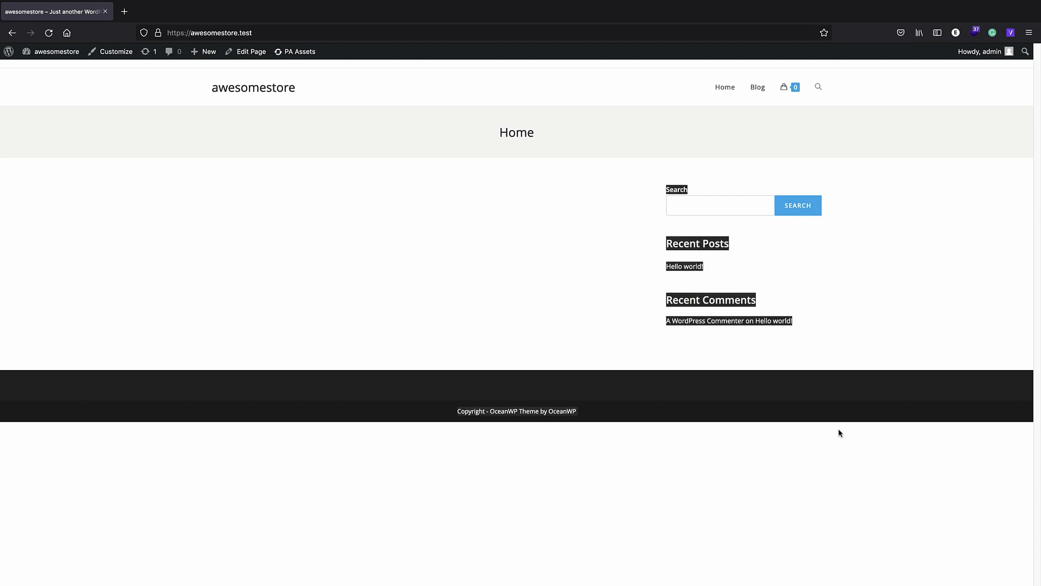
click(847, 360)
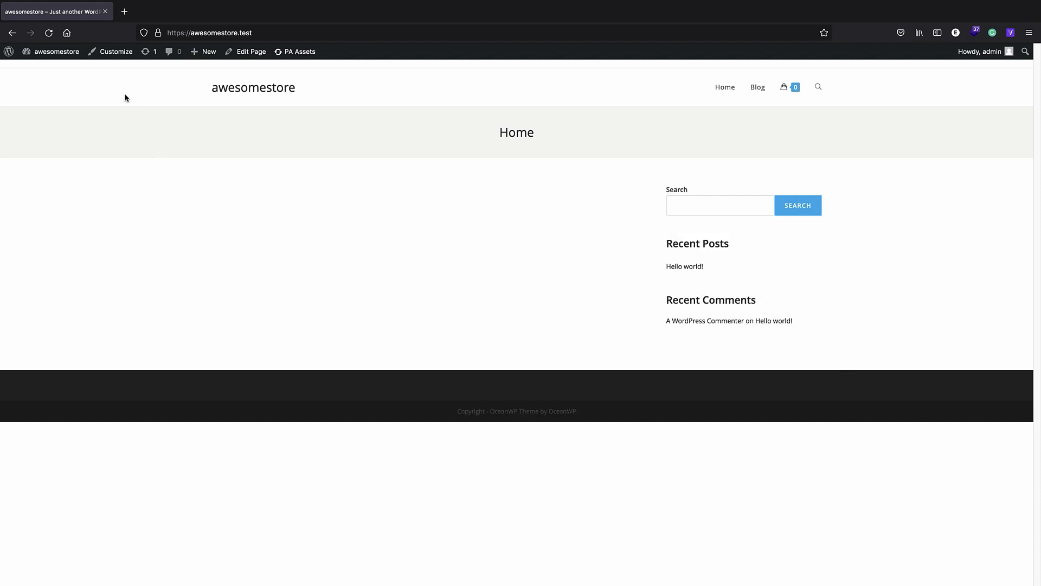
Customize the theme's general Page Title options, setting Visibility to Hide On All Devices
click(114, 51)
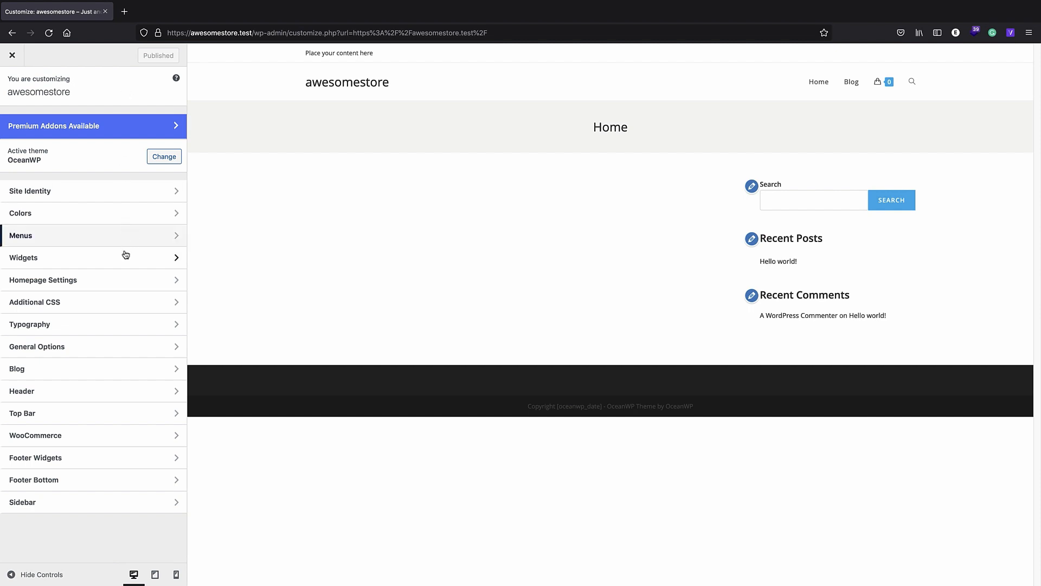
click(102, 349)
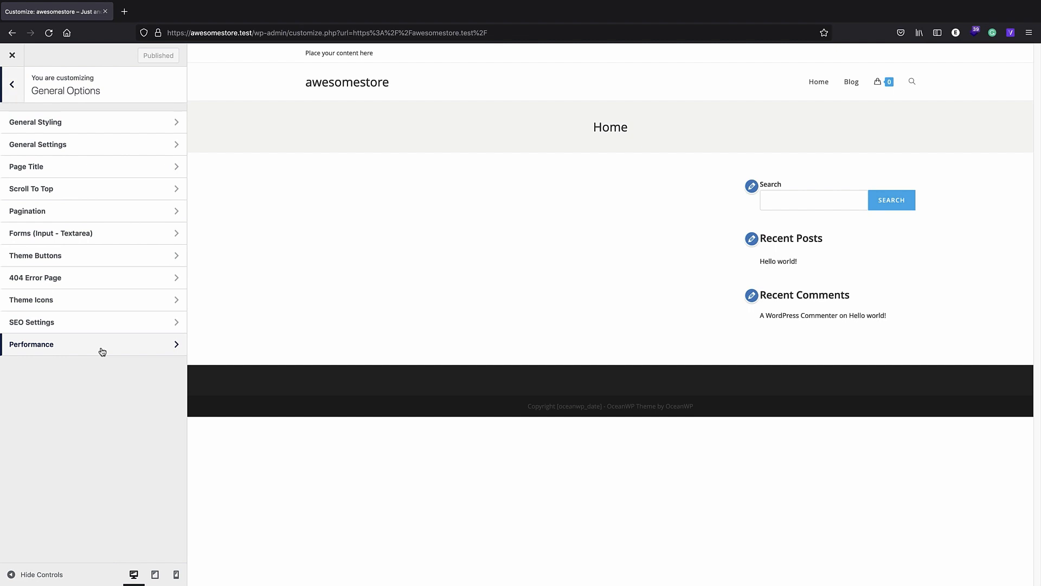
click(32, 171)
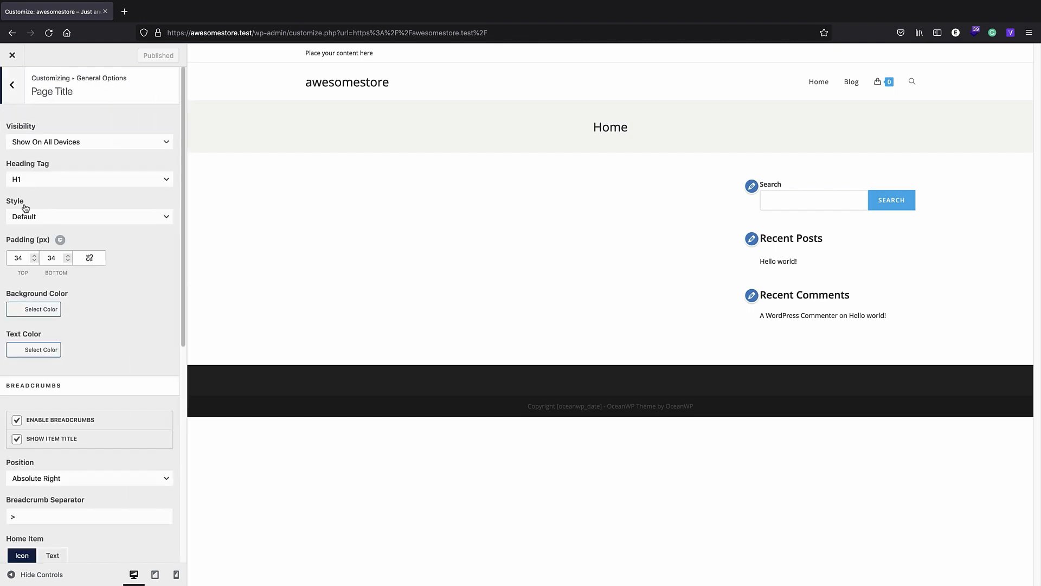
click(48, 142)
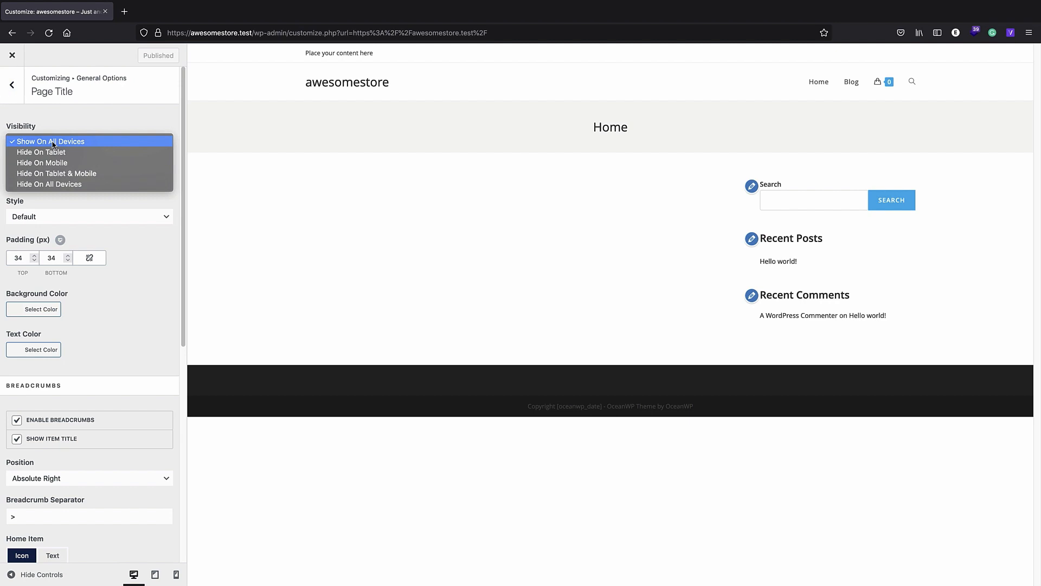
click(48, 184)
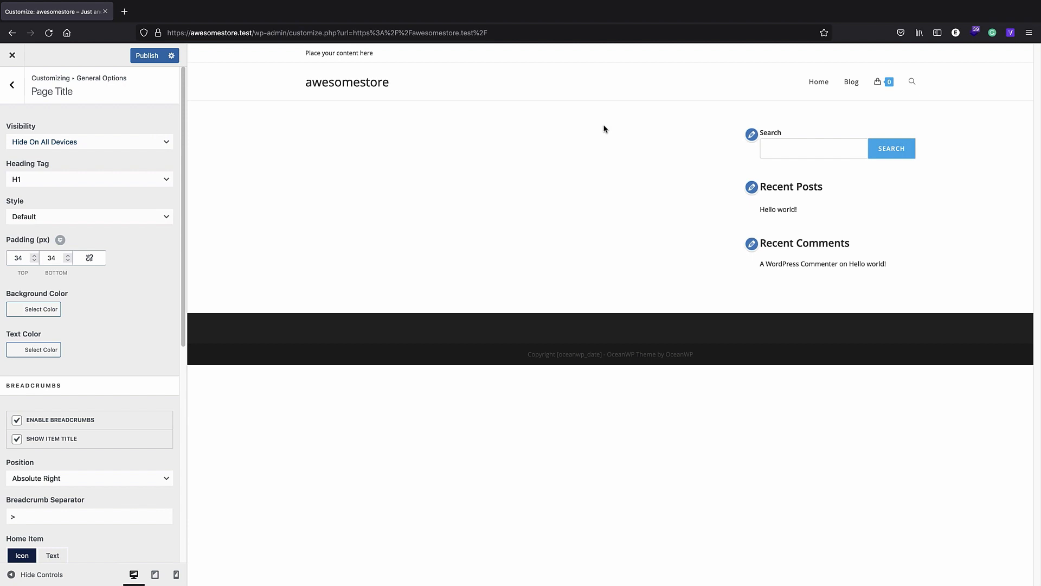
Publish the page title change, then set the general Pages layout to full width without a sidebar and publish it
click(142, 57)
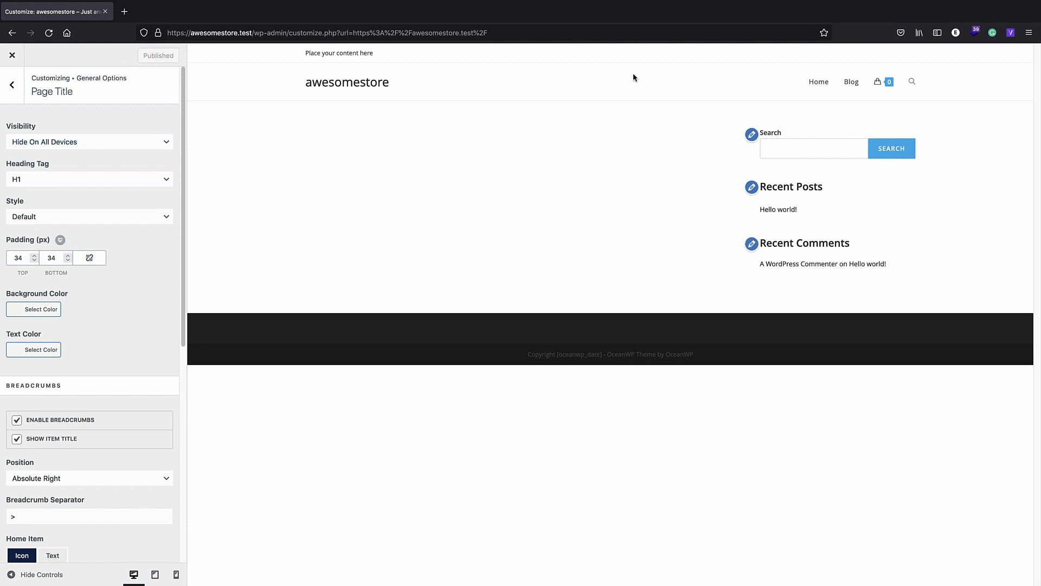
click(15, 85)
click(58, 145)
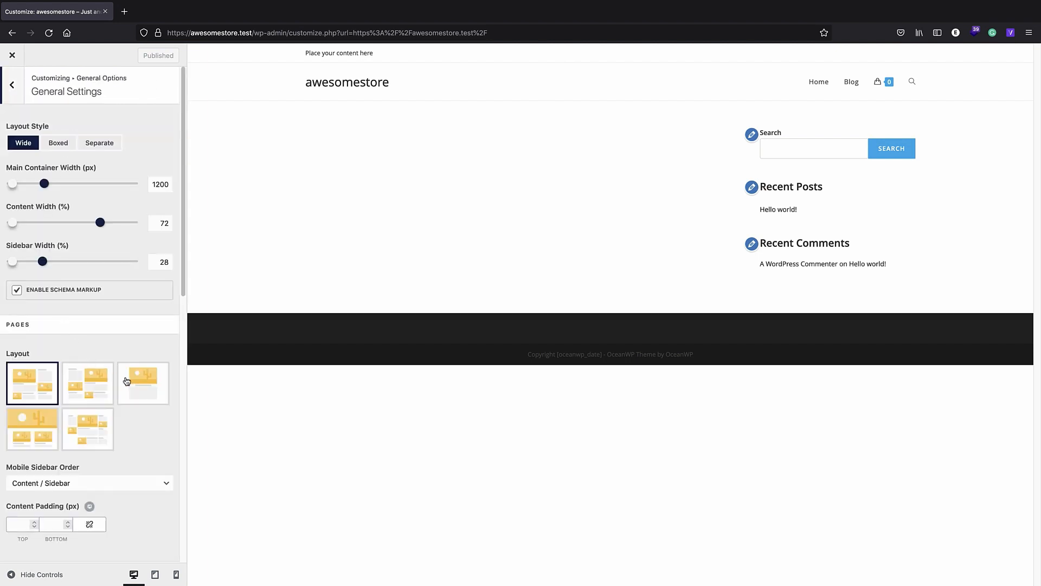
click(133, 381)
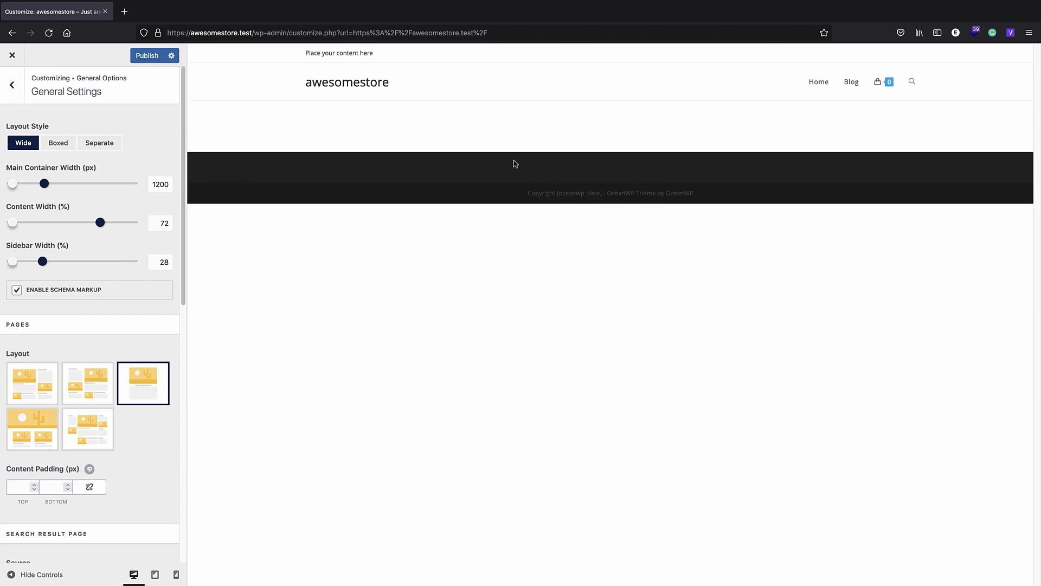
click(146, 55)
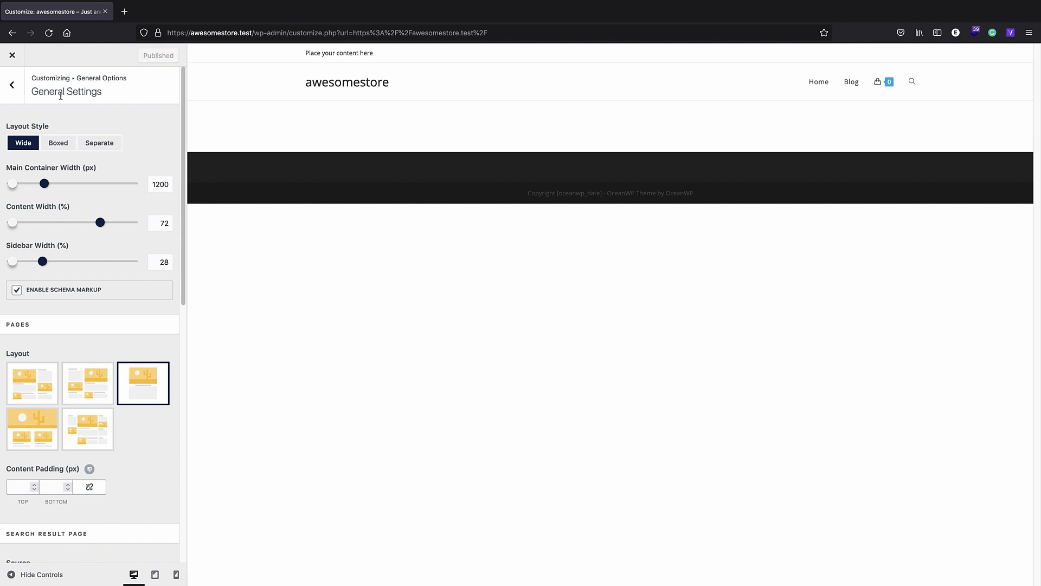
Return to the storefront and examine the header's search box and cart
click(12, 56)
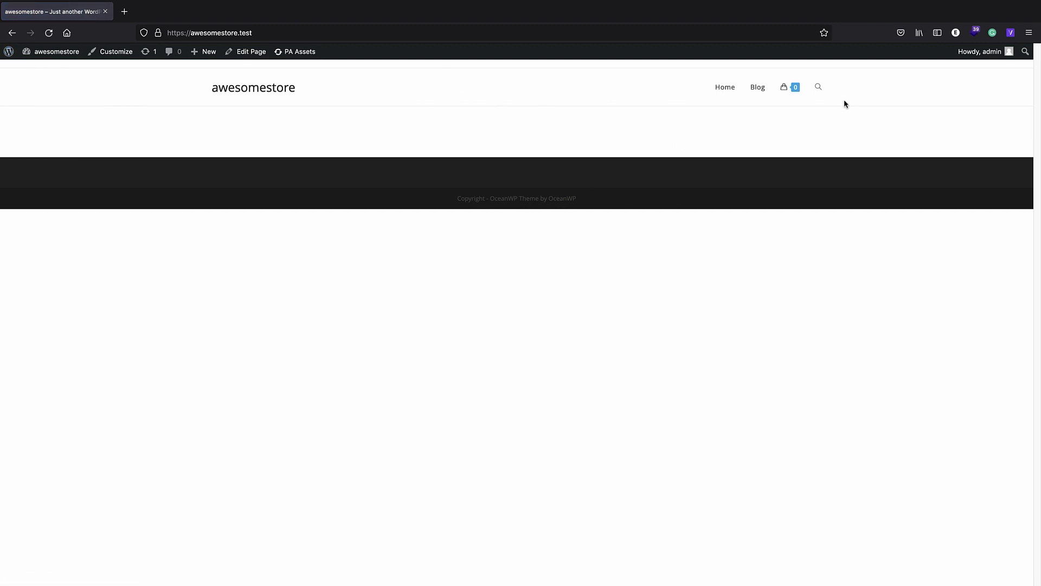
click(818, 88)
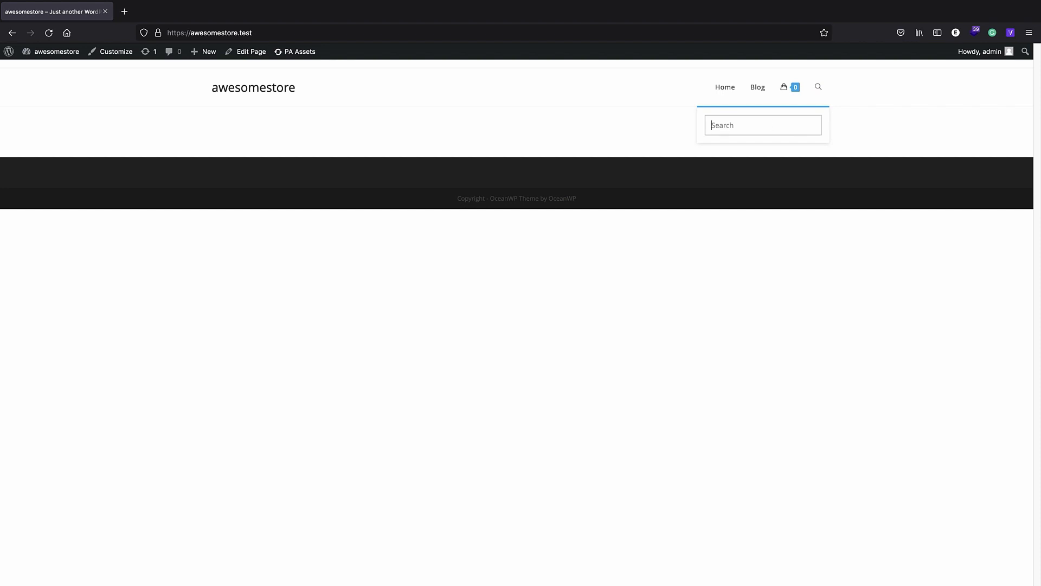
mouse_move(790, 88)
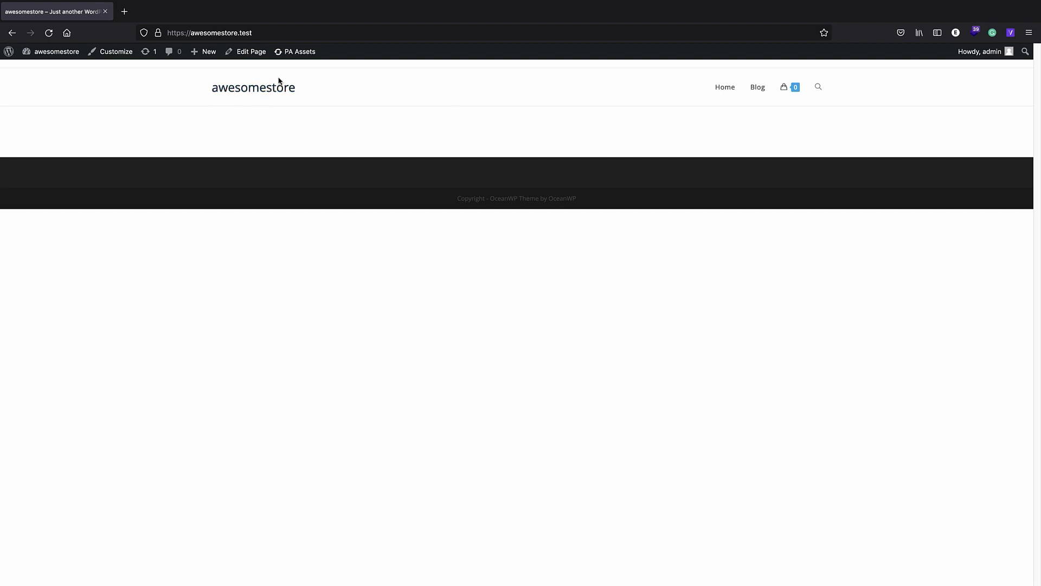
Customize the header logo by uploading LOGO-01.png from the clothes/logo folder and cropping it with the suggested frame
click(118, 55)
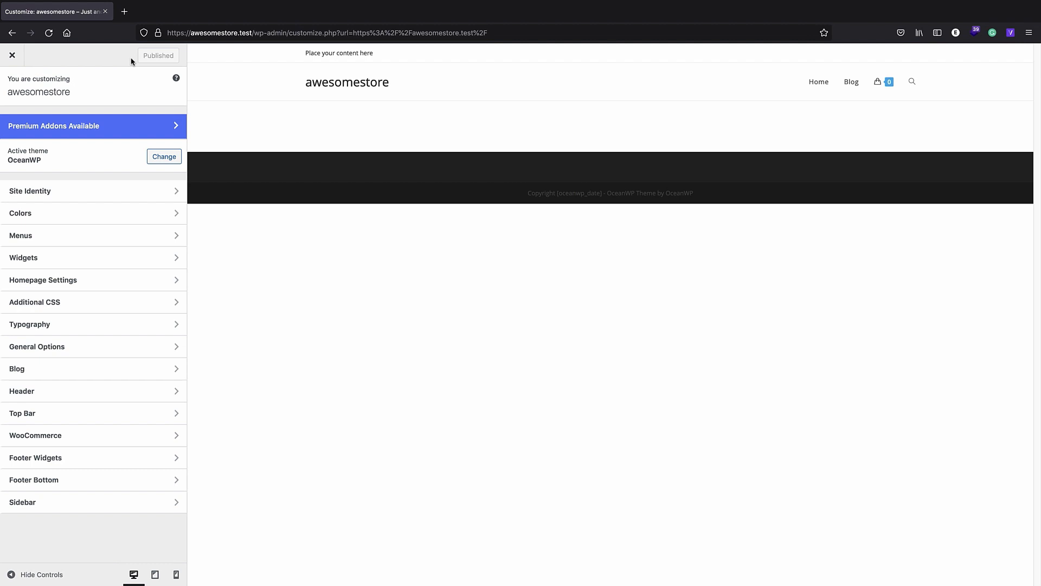
click(93, 392)
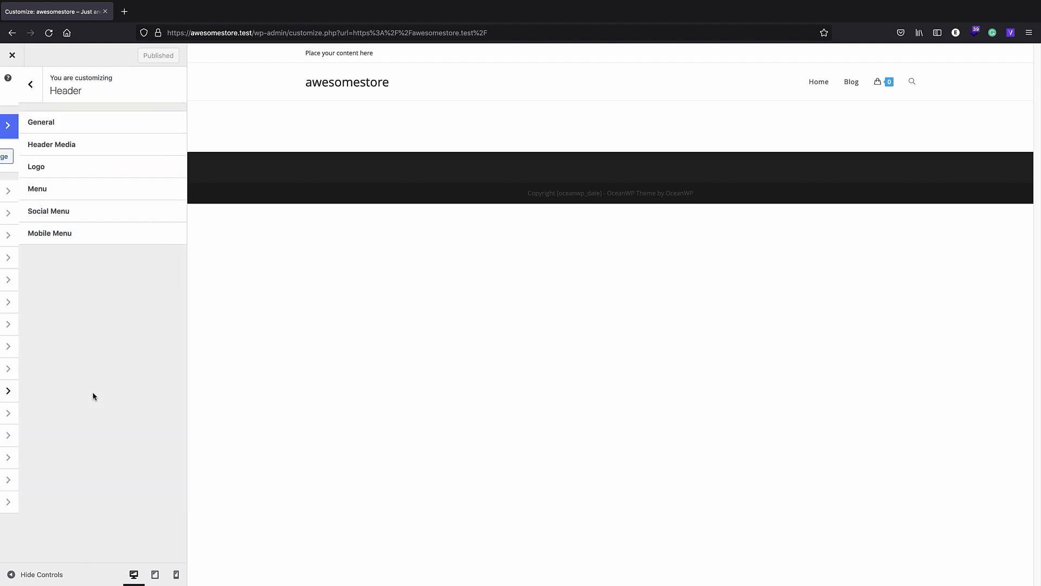
click(38, 168)
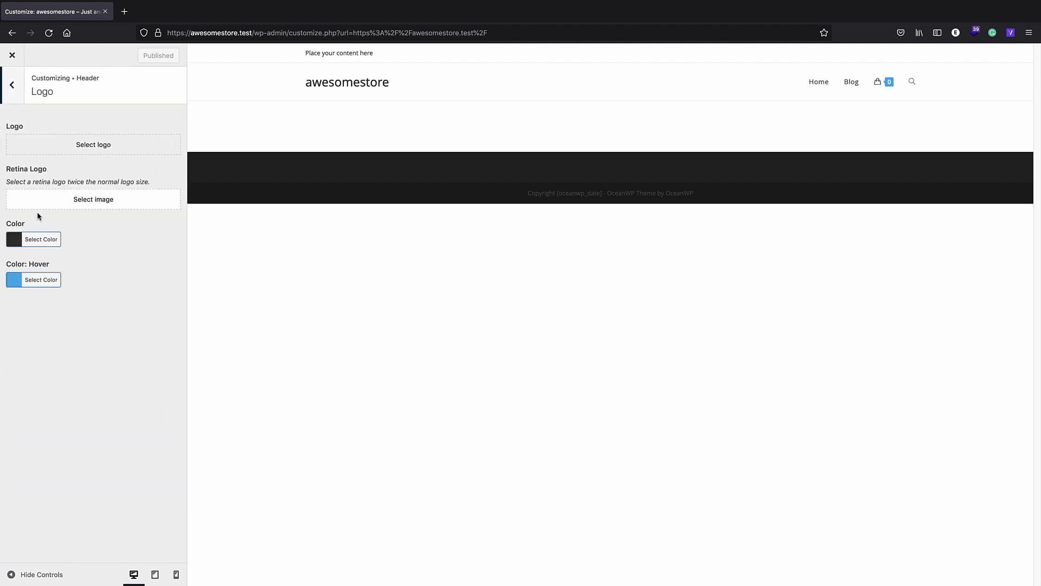
click(62, 144)
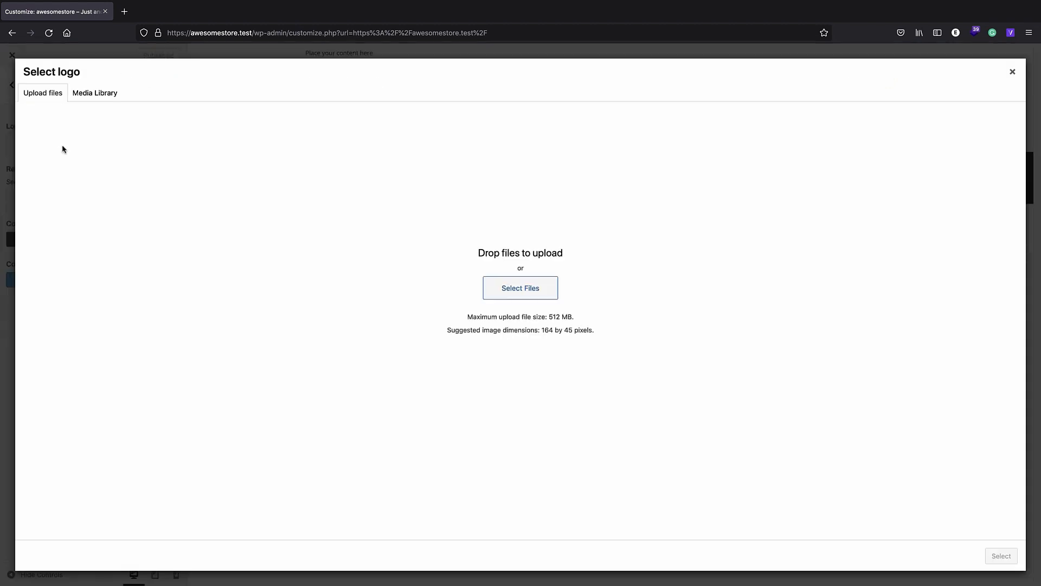
click(506, 292)
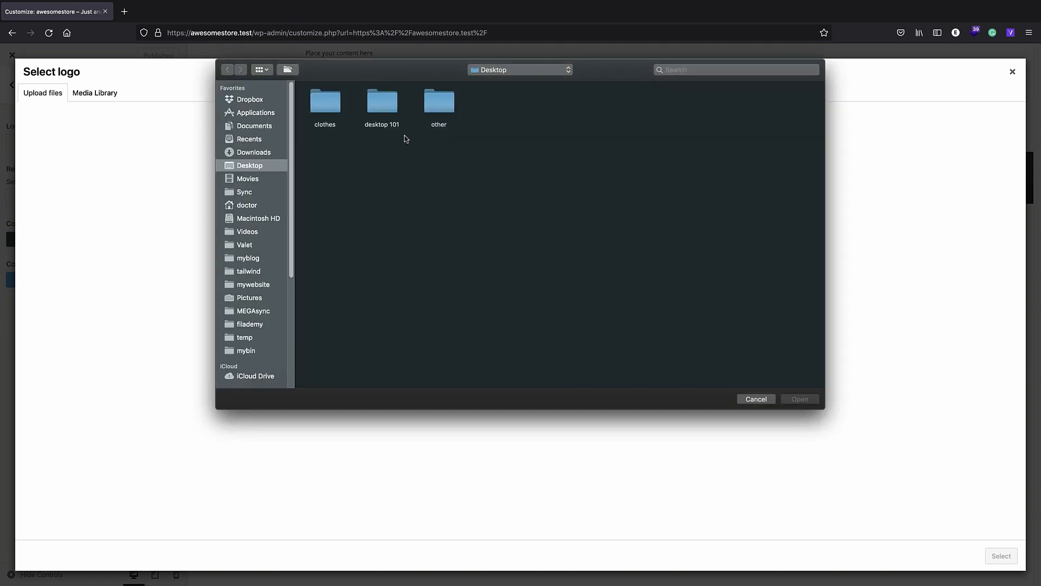
double_click(311, 112)
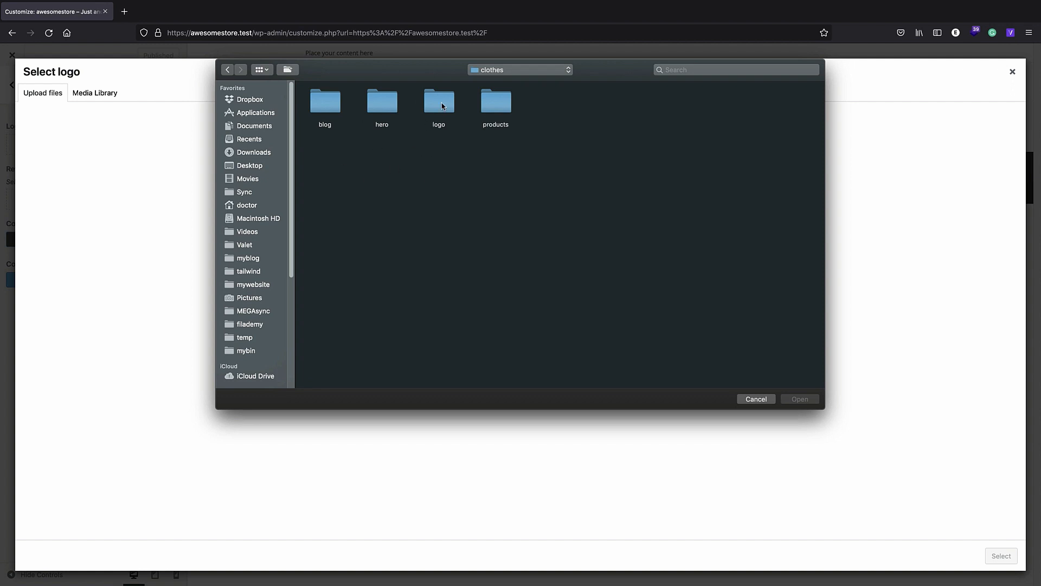
double_click(421, 103)
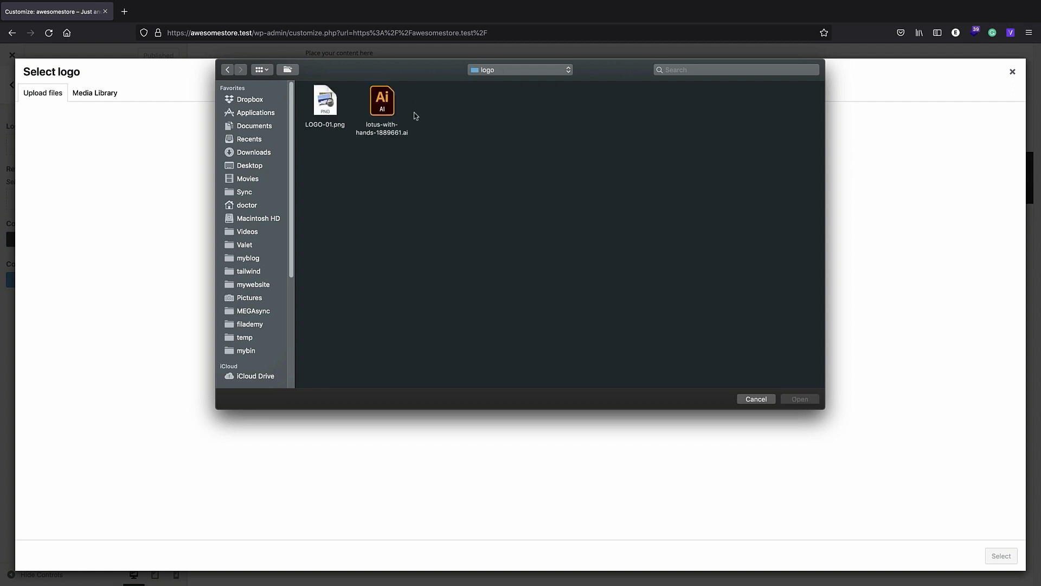
double_click(326, 105)
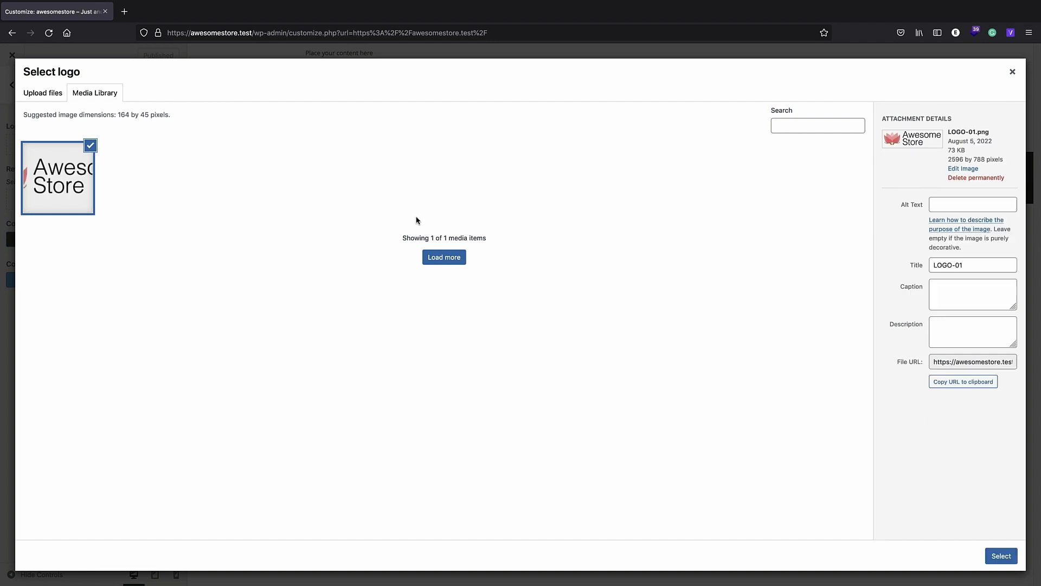
click(1012, 559)
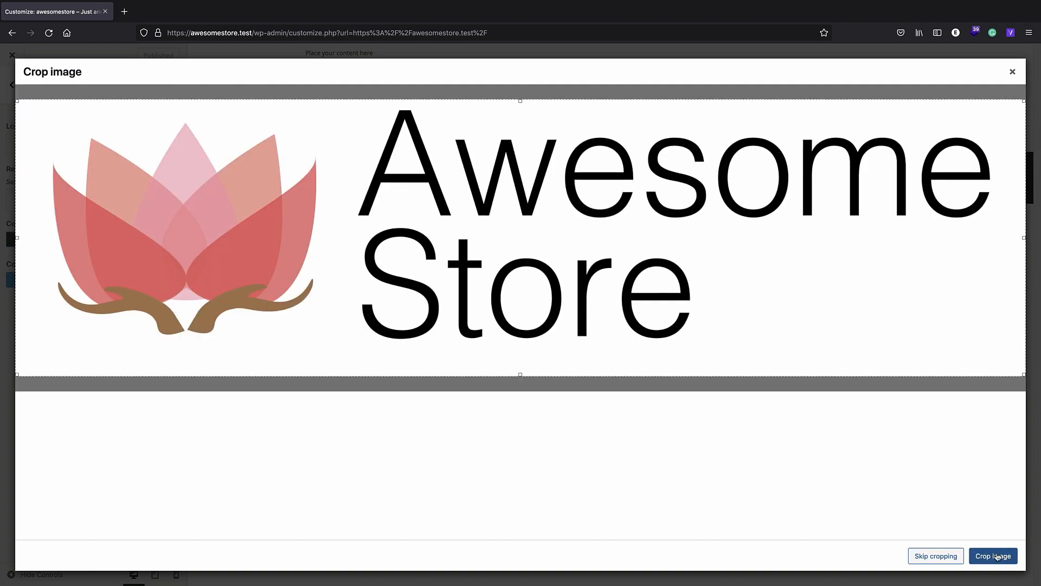
click(995, 557)
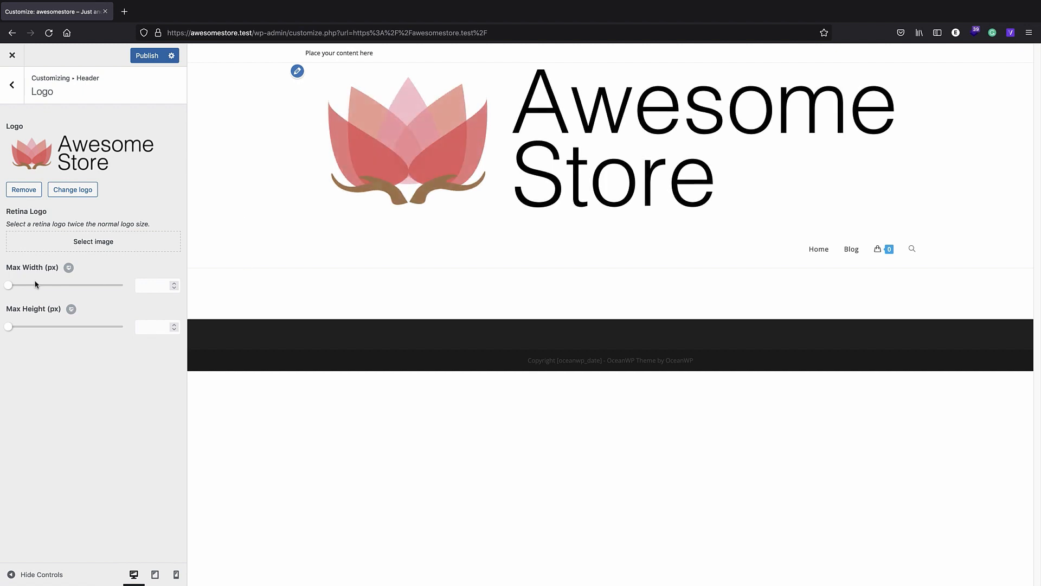
Set the logo's max width to 208 px on desktop and 124 px on mobile, publish, and check the storefront header
drag(11, 290, 58, 289)
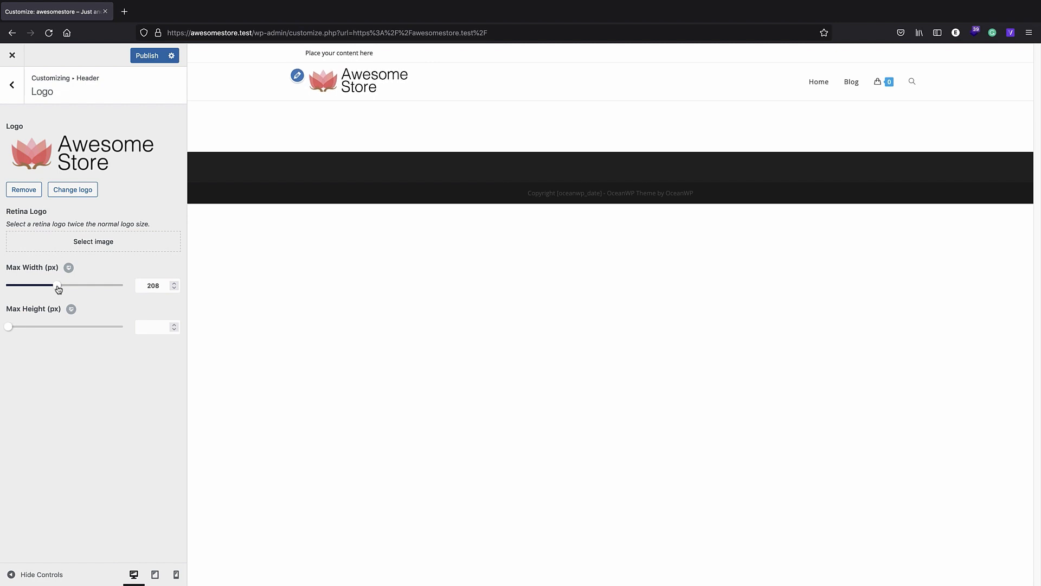
click(80, 268)
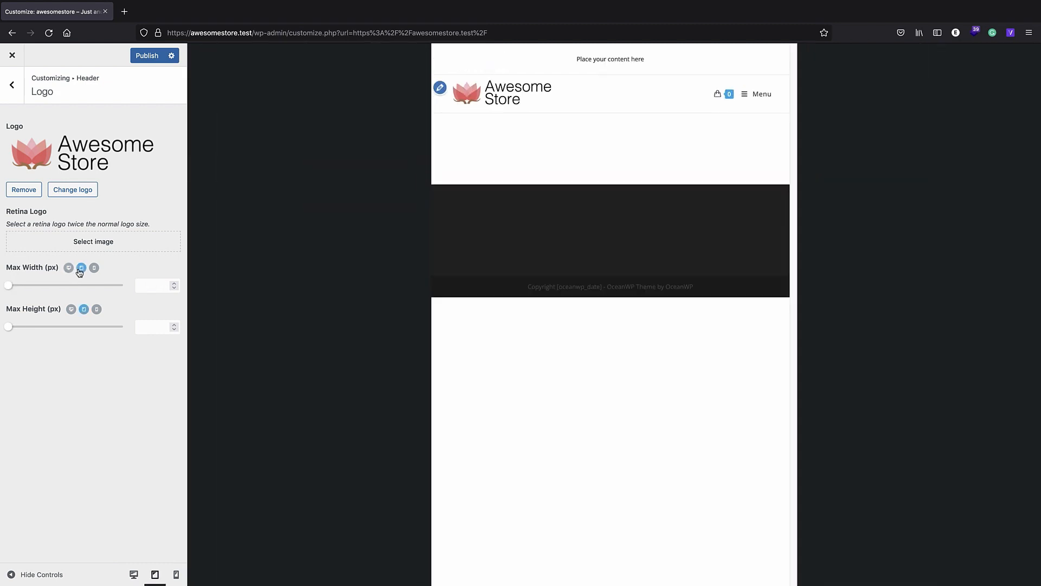
click(93, 268)
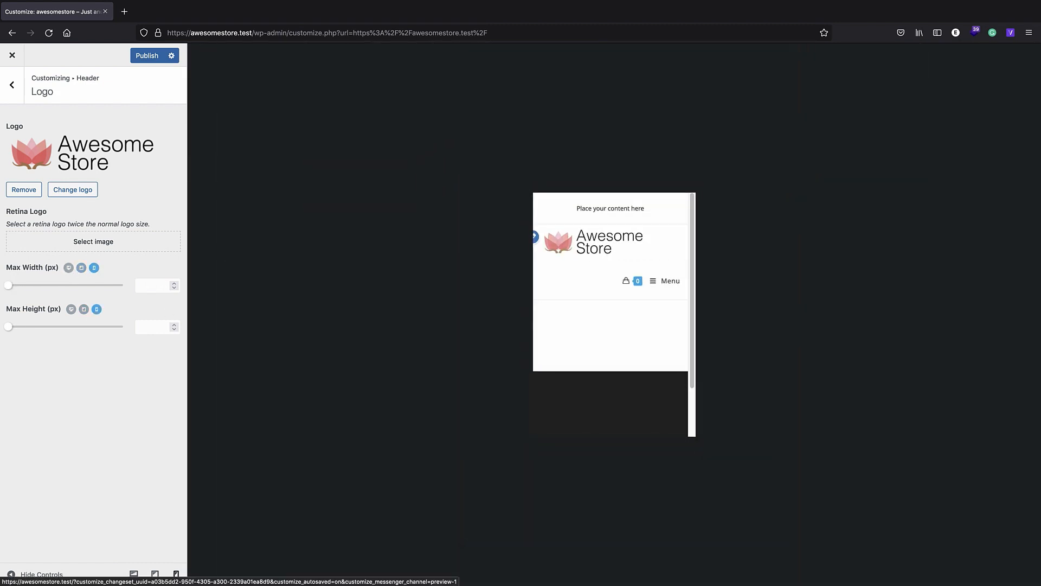
drag(8, 285, 38, 293)
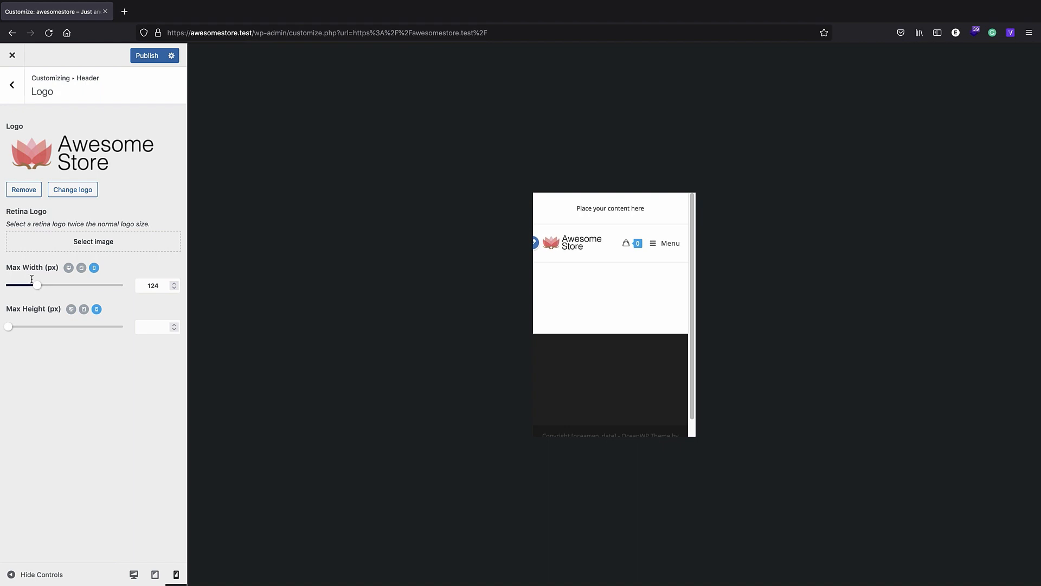
click(69, 267)
click(148, 57)
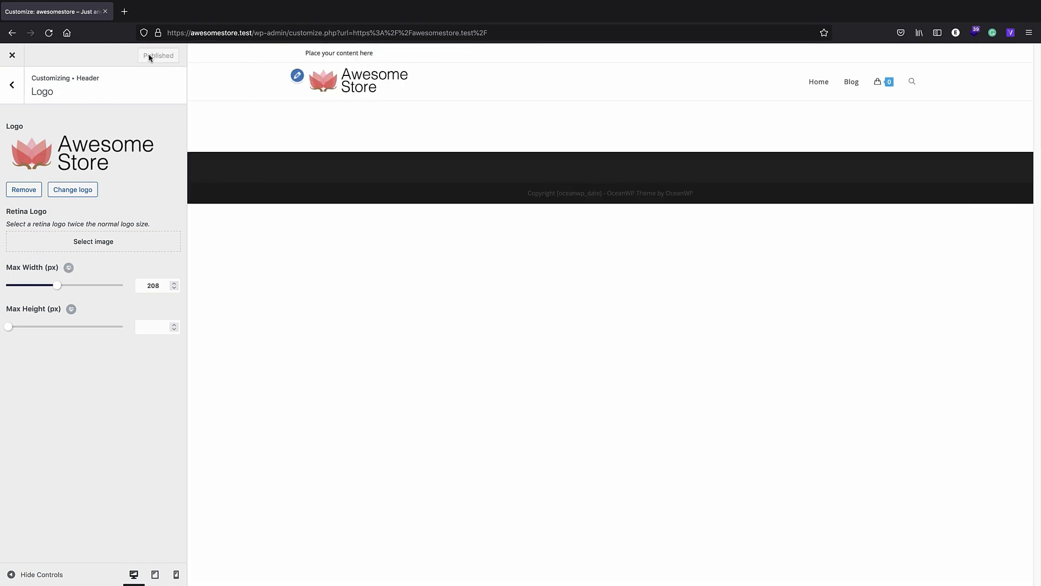
click(17, 58)
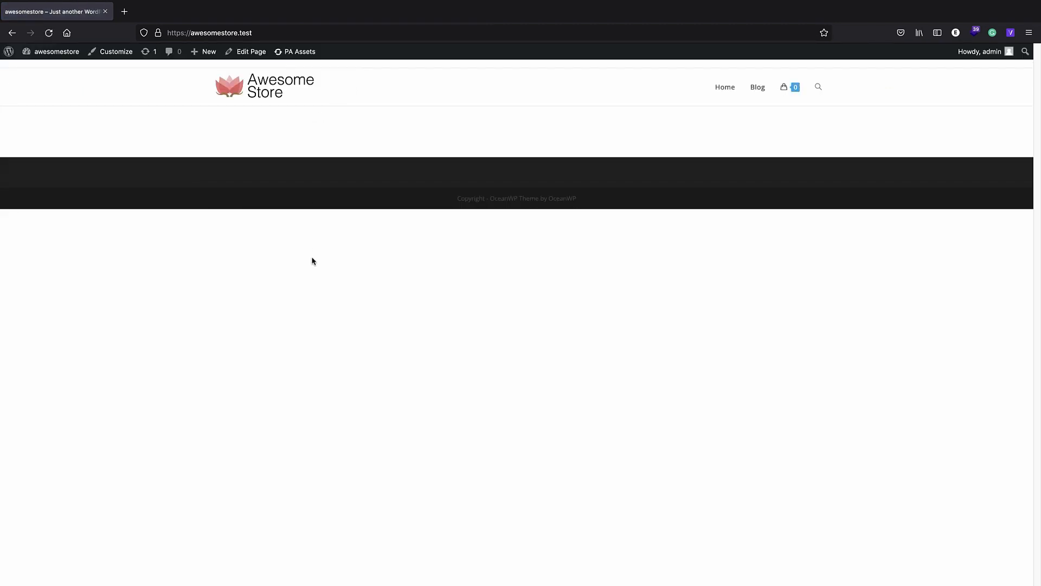
click(818, 87)
Go to the WooCommerce product list in the site admin and start creating a new product
click(9, 51)
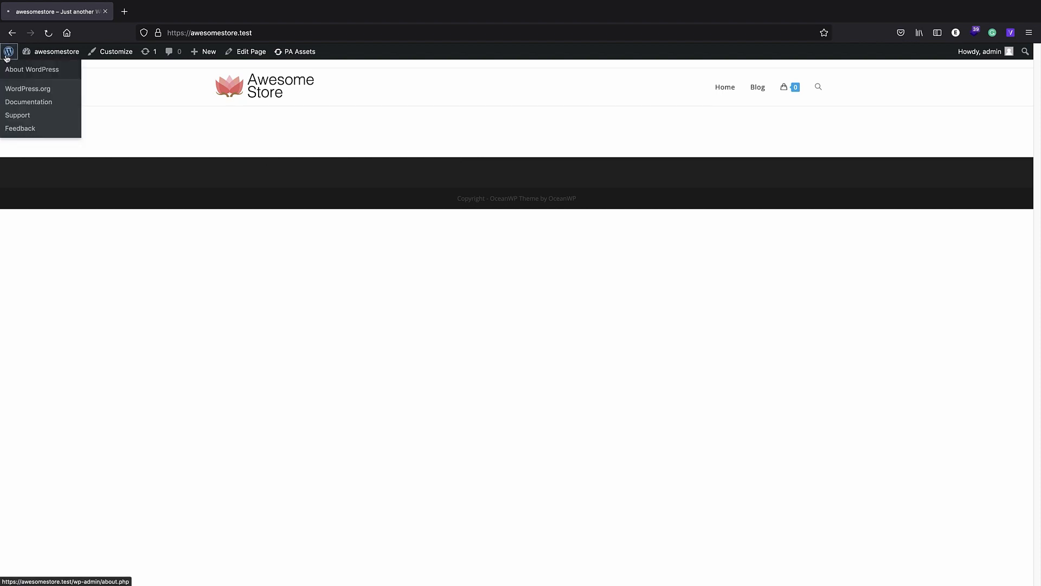
mouse_move(64, 197)
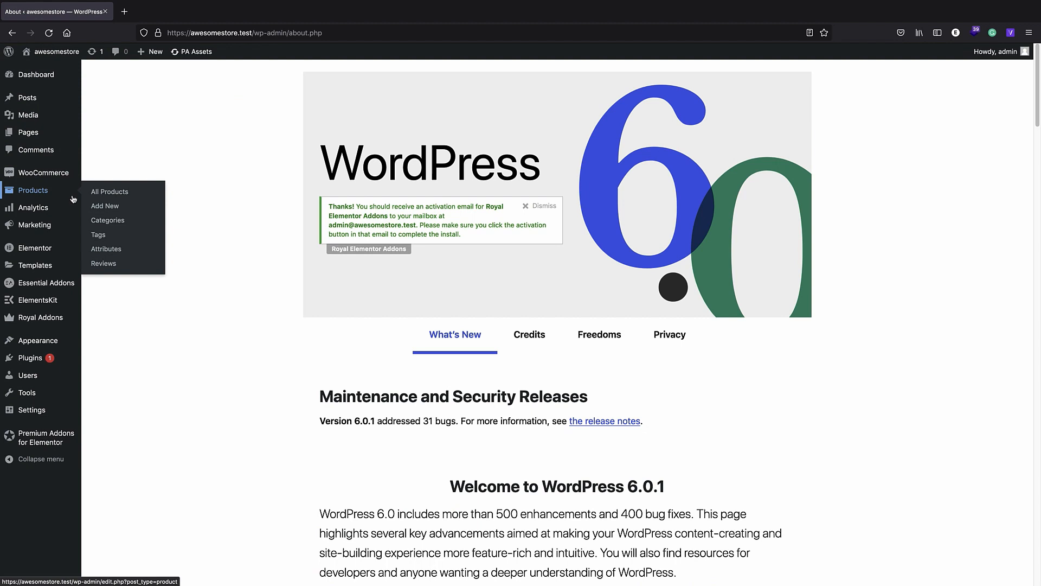
click(99, 194)
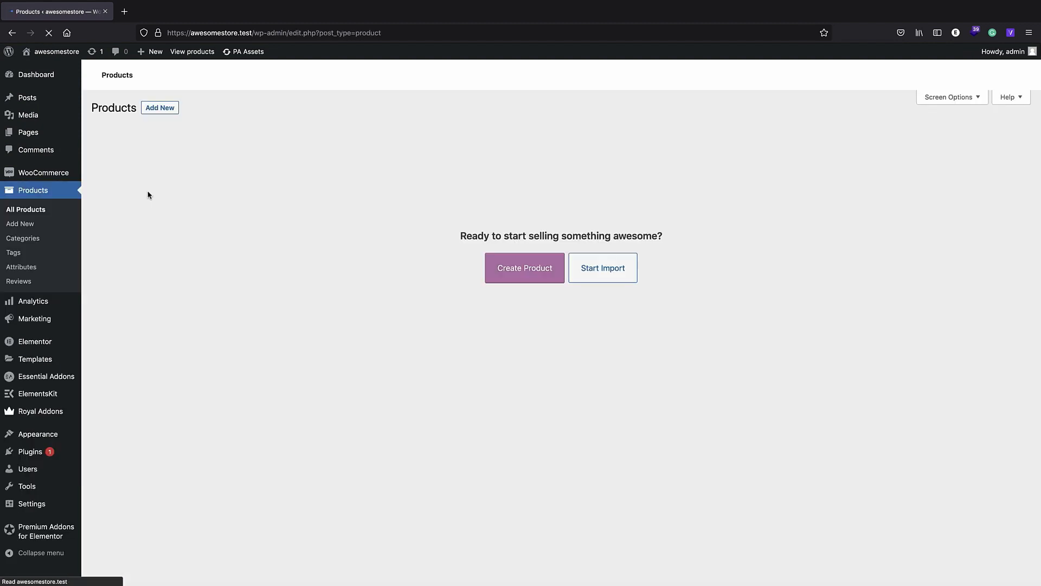
scroll(231, 189, down, 4)
scroll(238, 188, up, 5)
scroll(244, 186, down, 5)
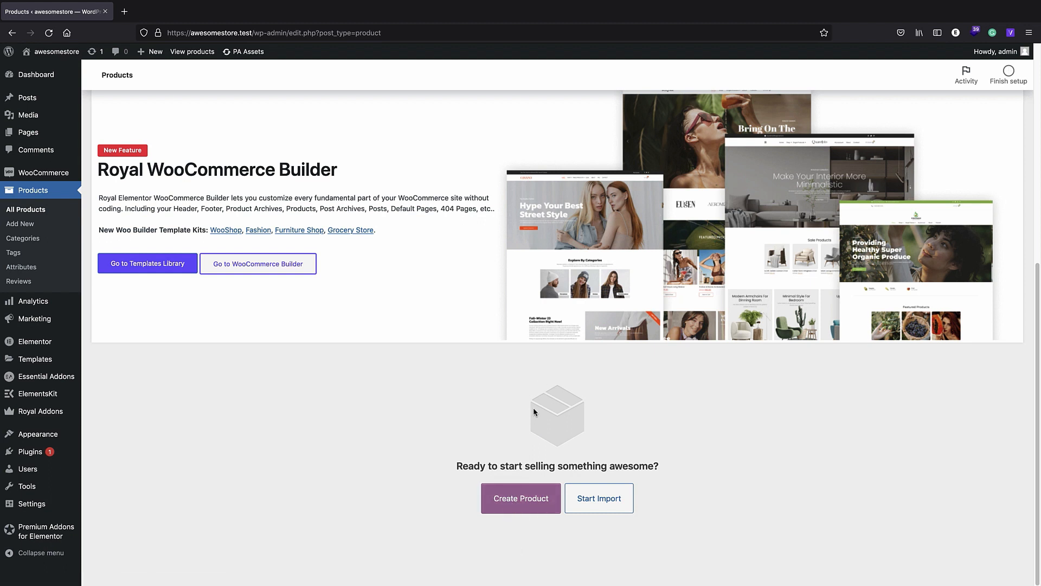
click(520, 506)
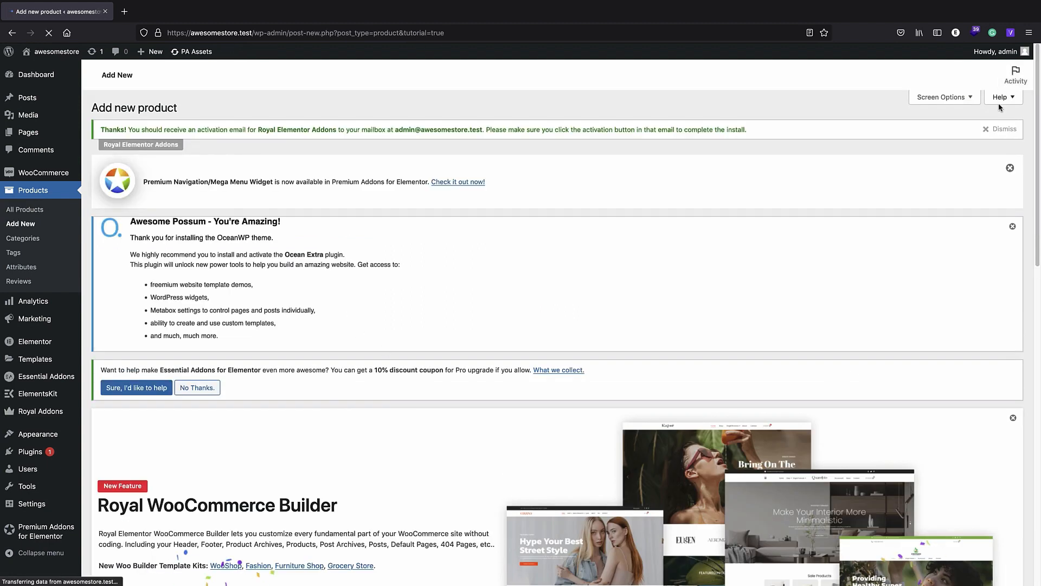
Dismiss the Royal Elementor Addons, Premium Addons, OceanWP and Royal WooCommerce Builder notices above the new product form
click(985, 129)
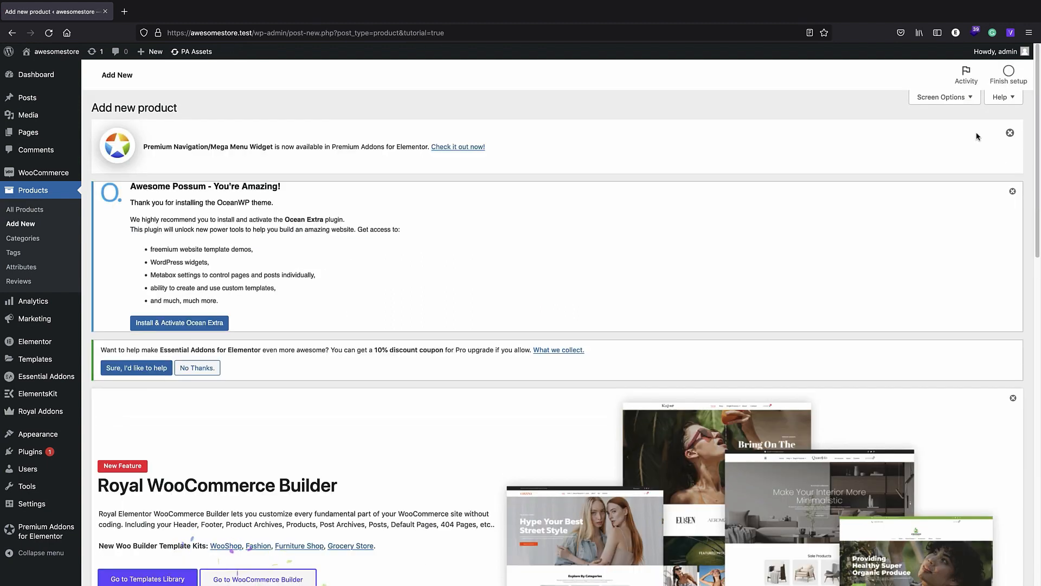
click(1010, 132)
click(1011, 134)
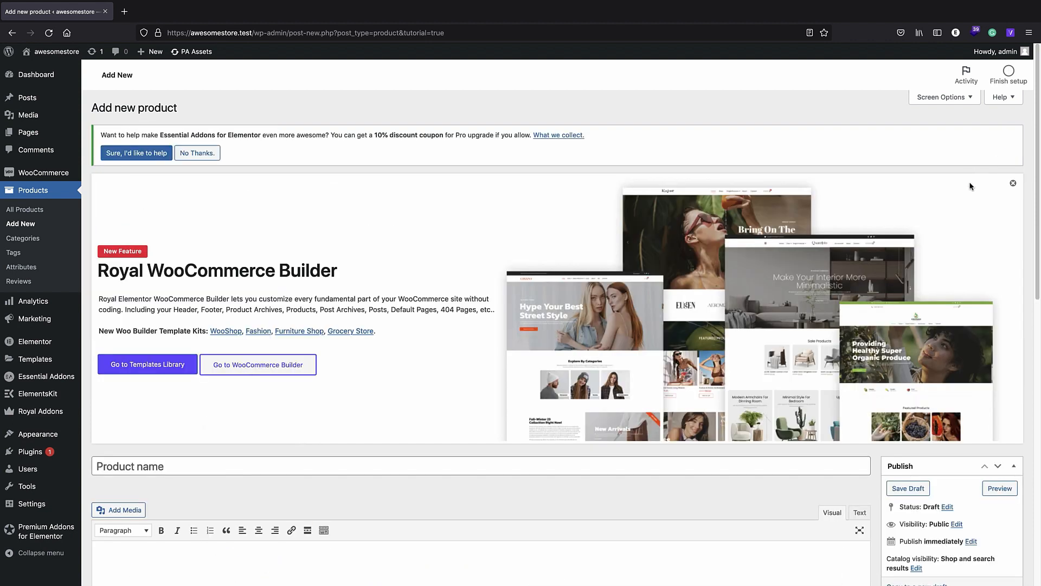
click(1013, 183)
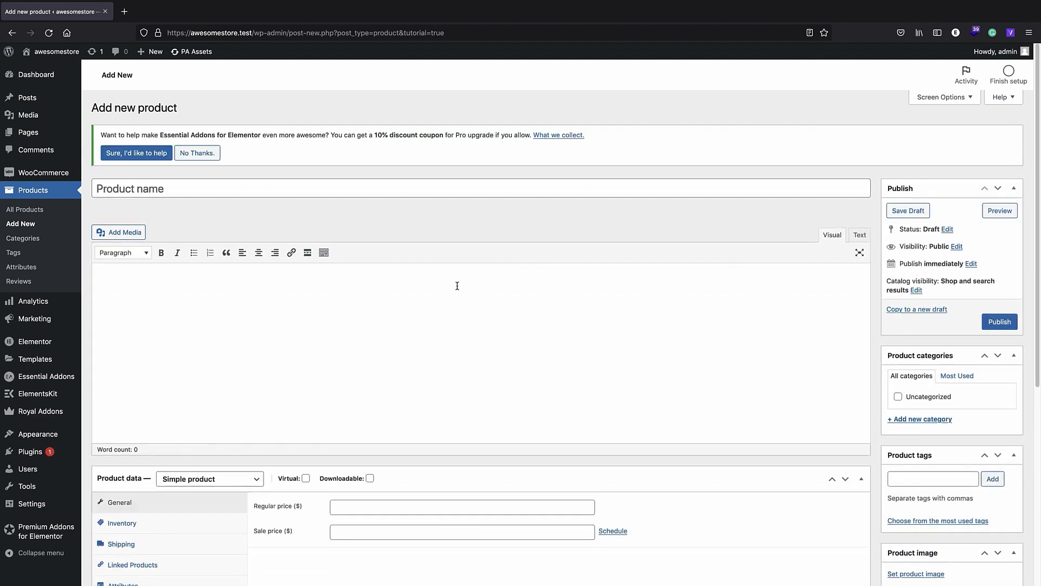
Name the new product "shoes" and advance the product tutorial to the product type explanation
click(177, 191)
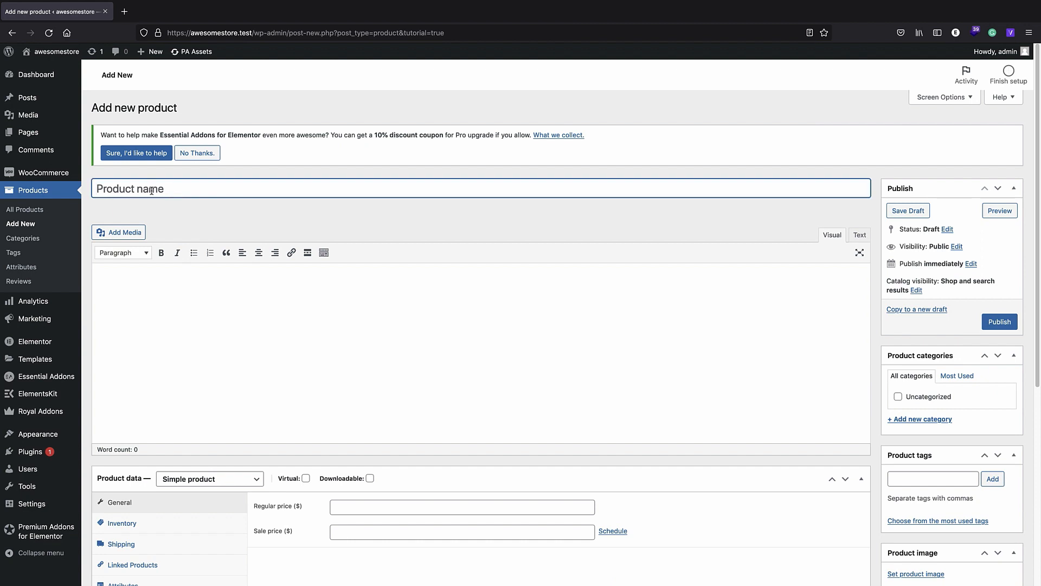
text(sho)
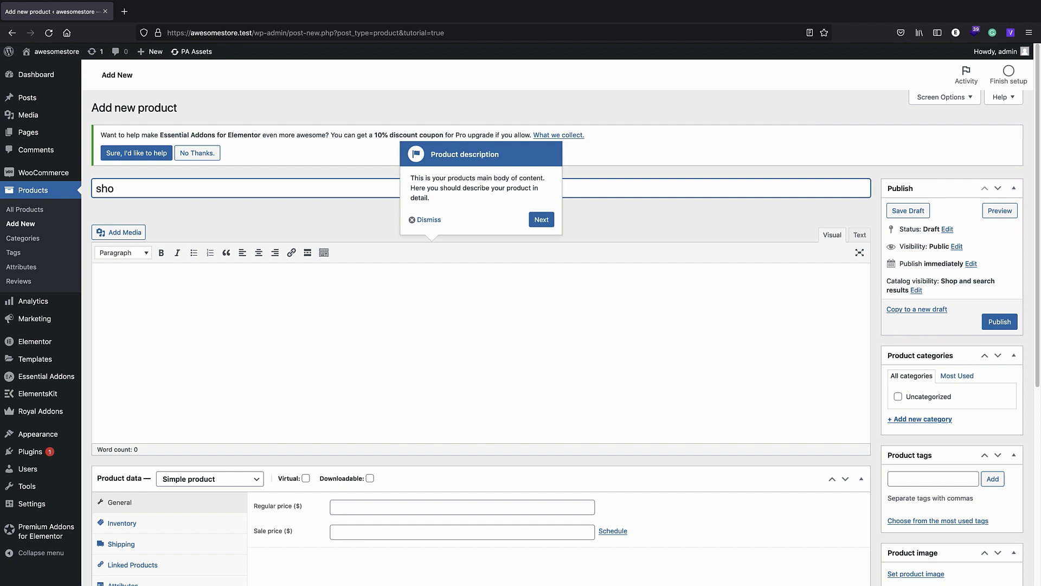
text(es)
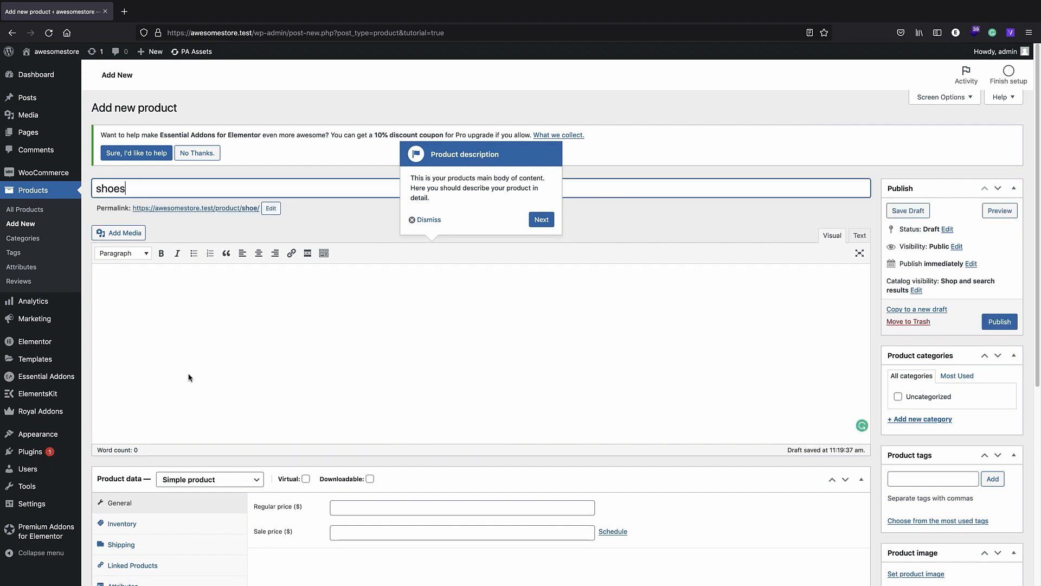
click(541, 219)
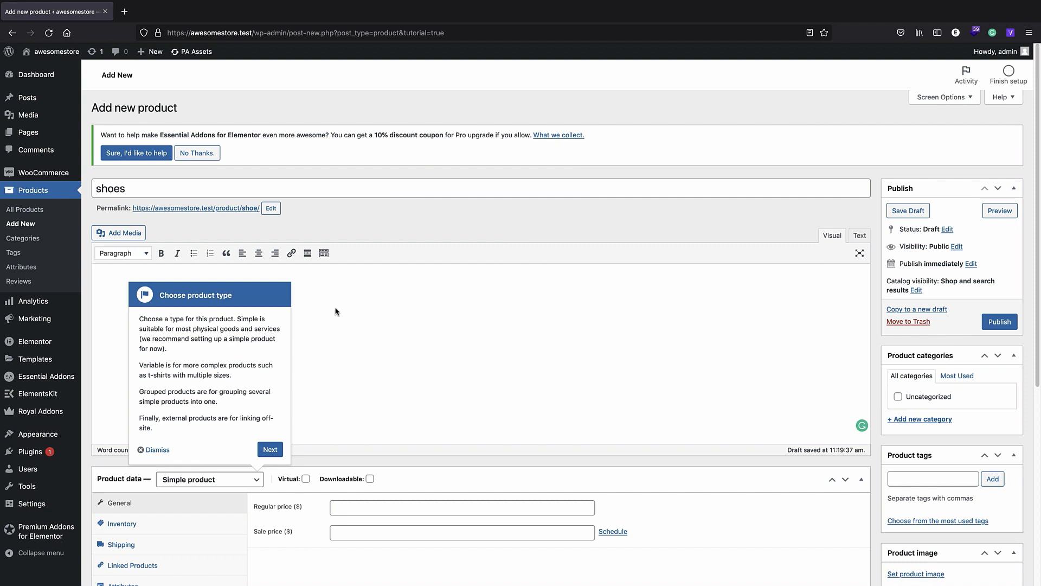
Advance the product tutorial past the product type and price tips, and dismiss it at the short description tip
click(270, 450)
click(366, 453)
click(425, 453)
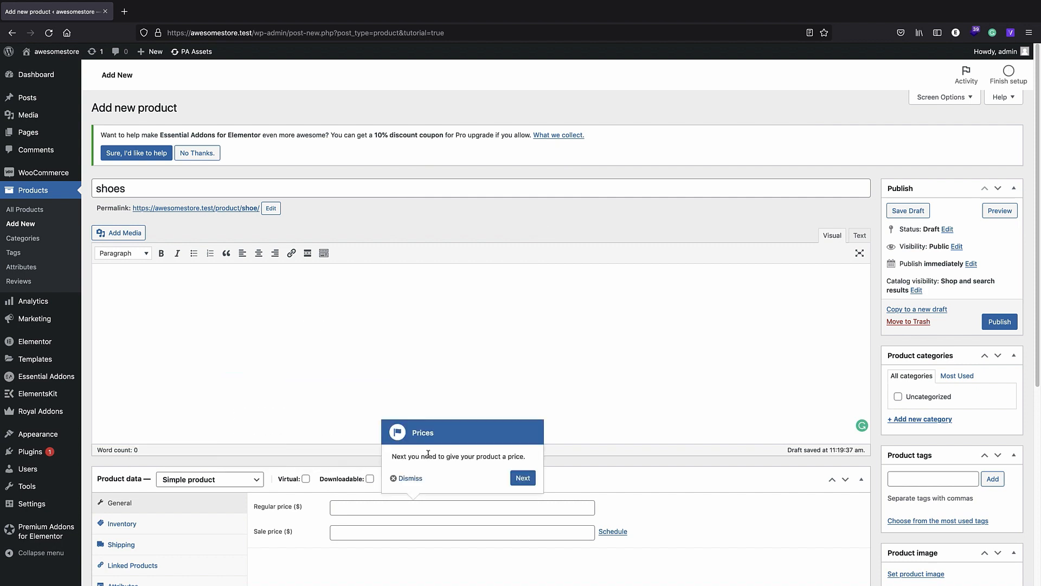
click(514, 480)
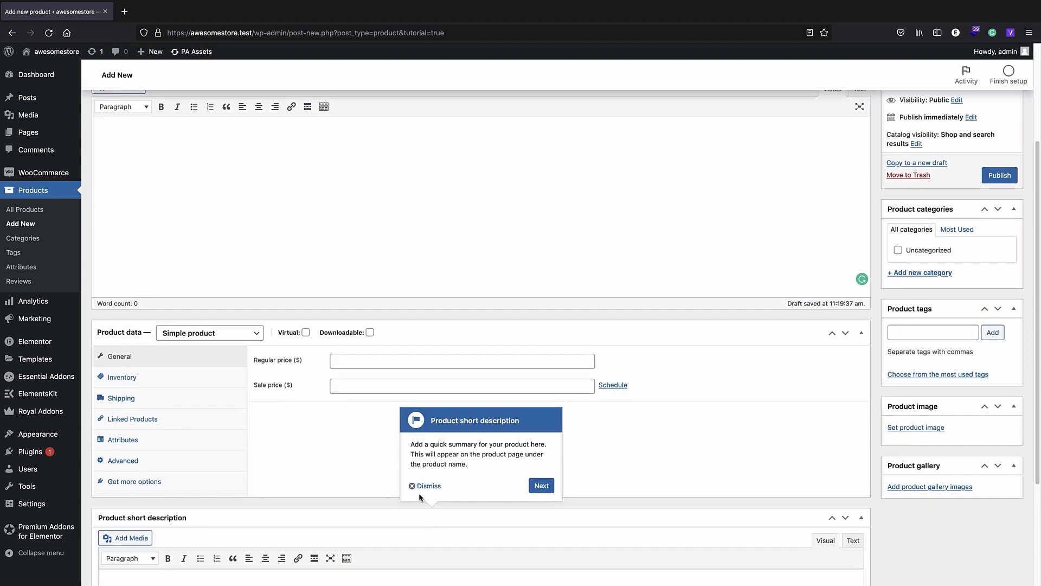
click(424, 491)
Write "awesome men's shoes." as the product's main description, correcting the flagged spelling of "mens"
scroll(298, 320, up, 3)
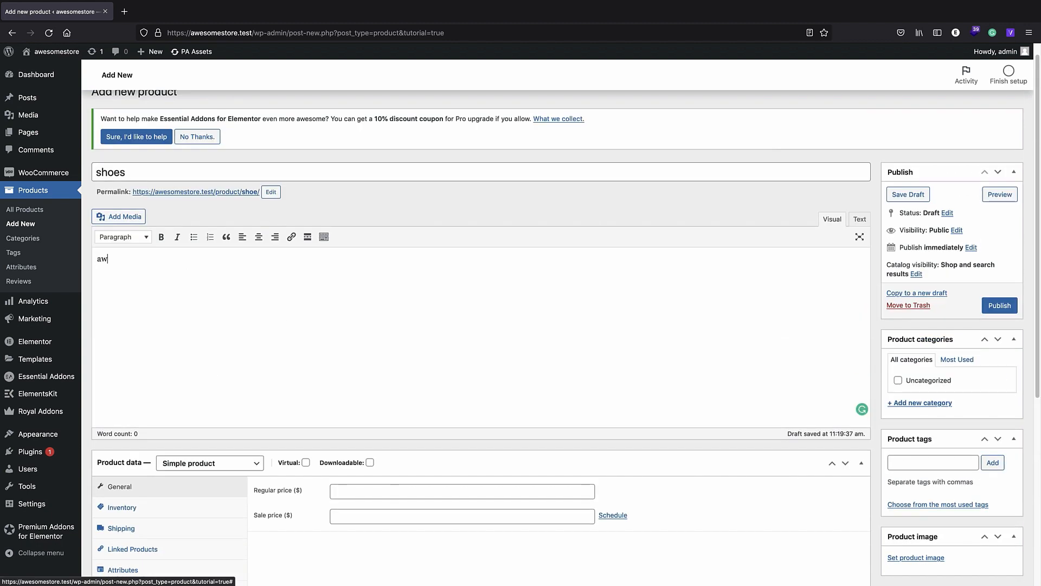
text(ns shoes)
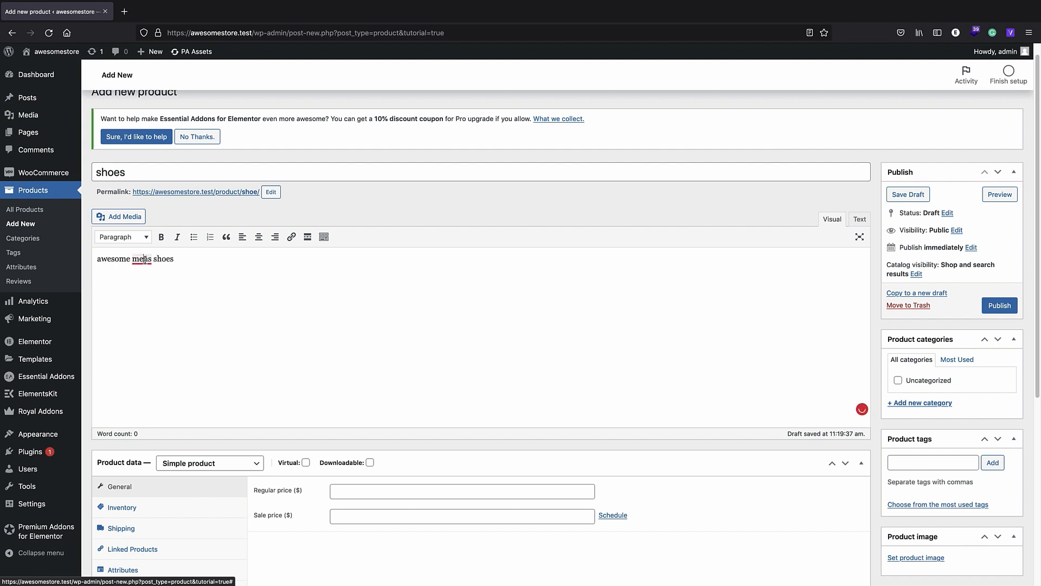
click(142, 277)
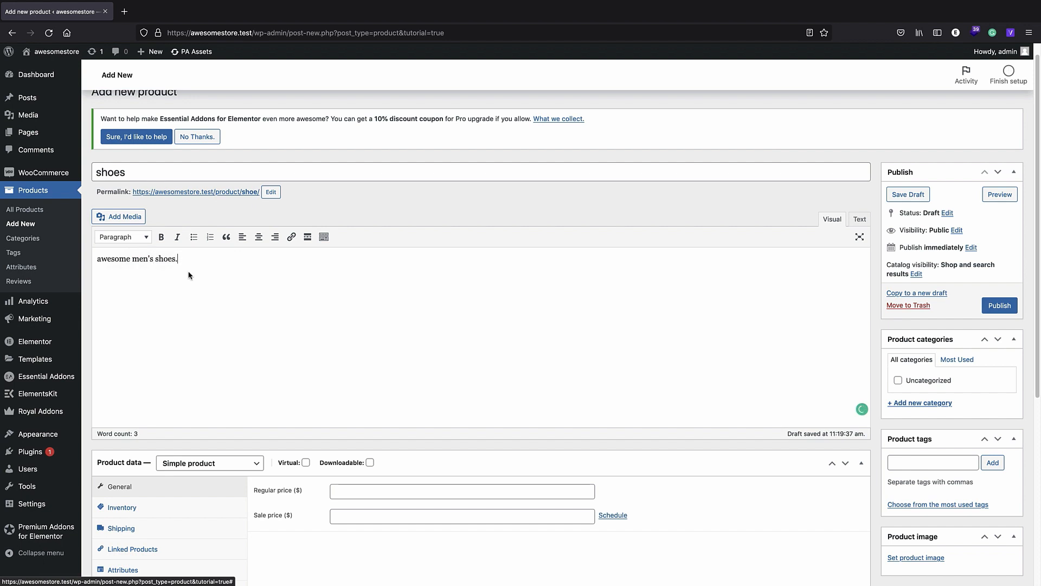
Set the product's regular price to $99 and its sale price to $89
scroll(190, 276, down, 4)
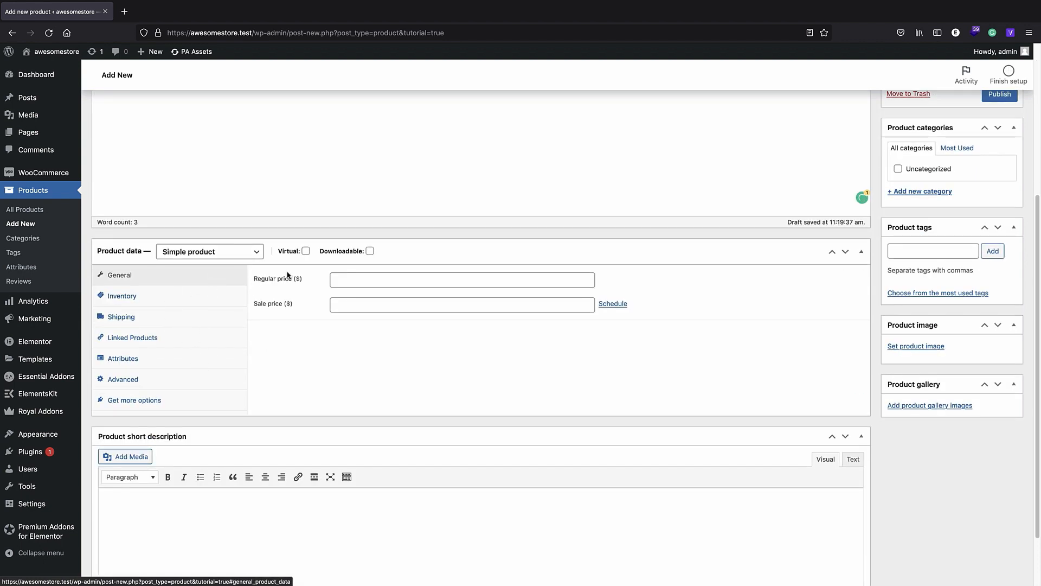
click(366, 277)
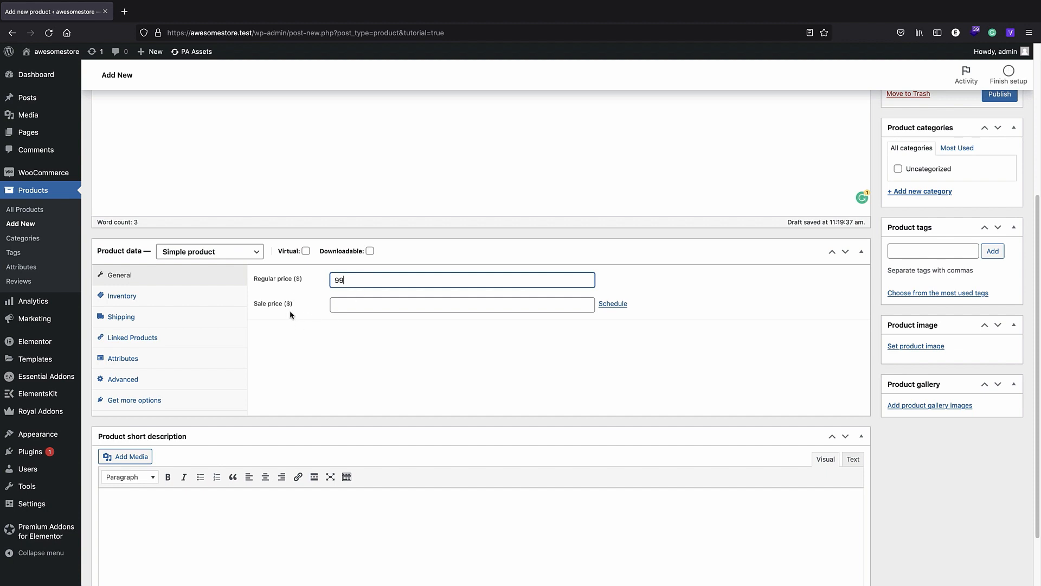
click(346, 303)
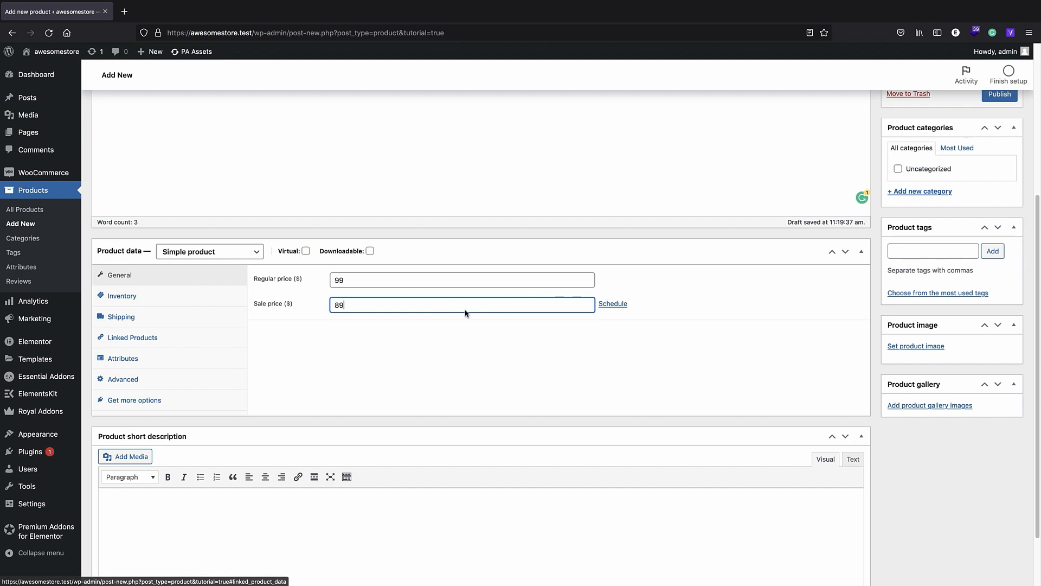
Copy the main description text "awesome men's shoes." into the product short description
scroll(363, 310, down, 1)
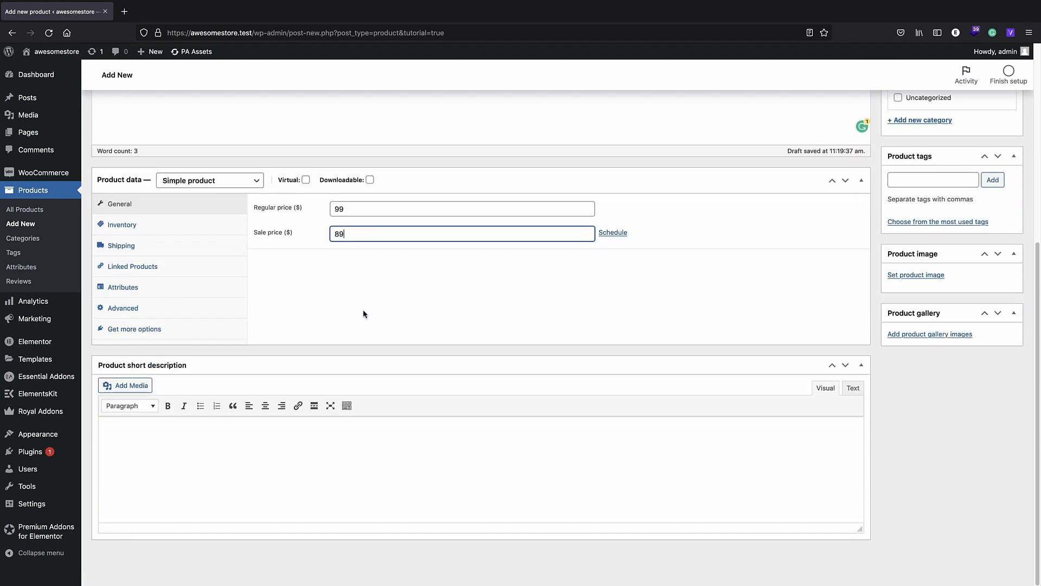
scroll(364, 308, up, 4)
scroll(433, 223, down, 2)
triple_click(181, 129)
key(ctrl+c)
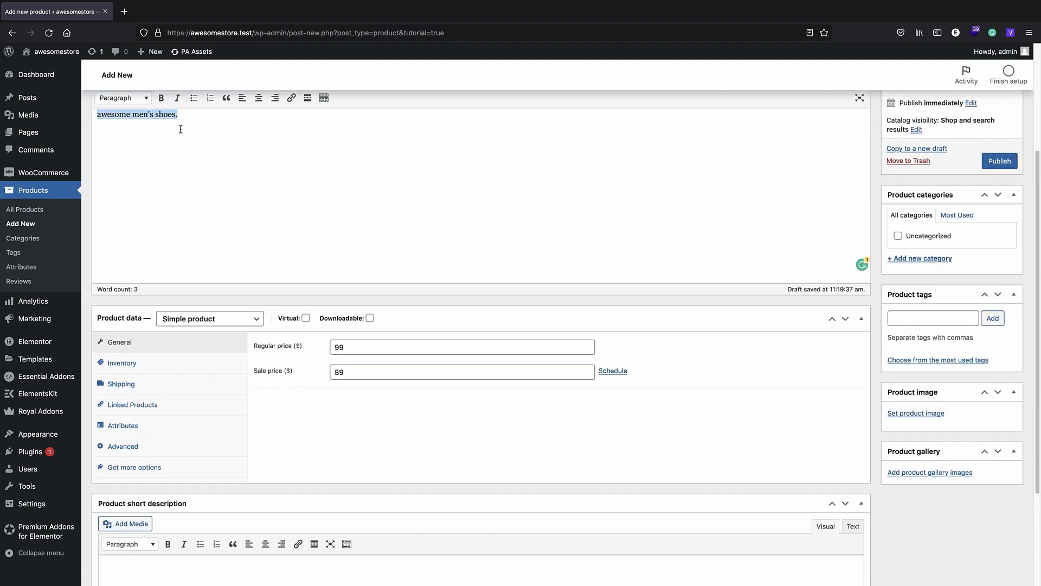
scroll(181, 133, down, 3)
click(224, 451)
key(ctrl+v)
Upload fashion-601565_1920.jpg from the products folder inside clothes and set it as the product image
scroll(655, 419, up, 3)
scroll(648, 421, down, 1)
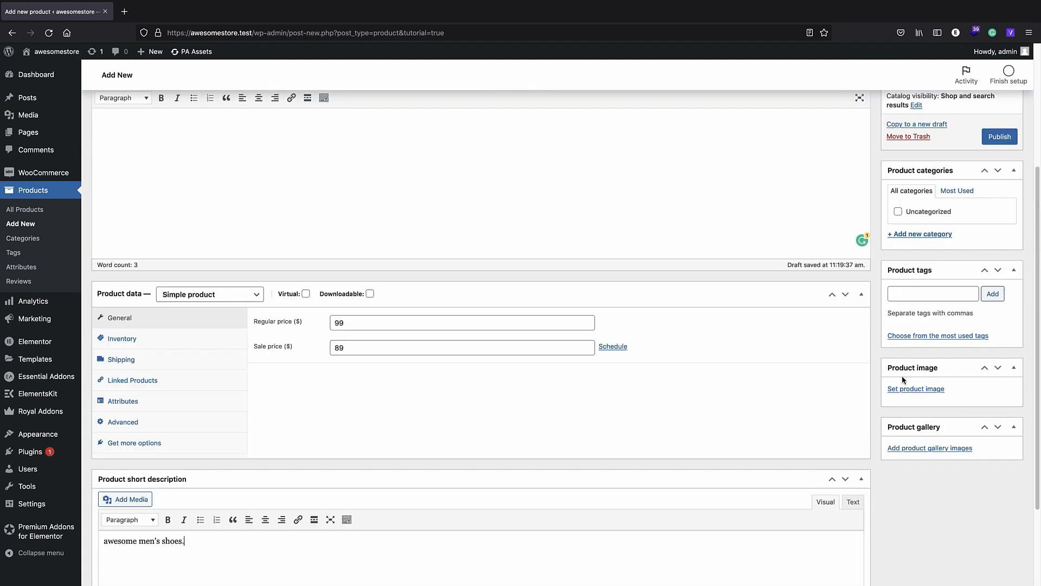
click(917, 389)
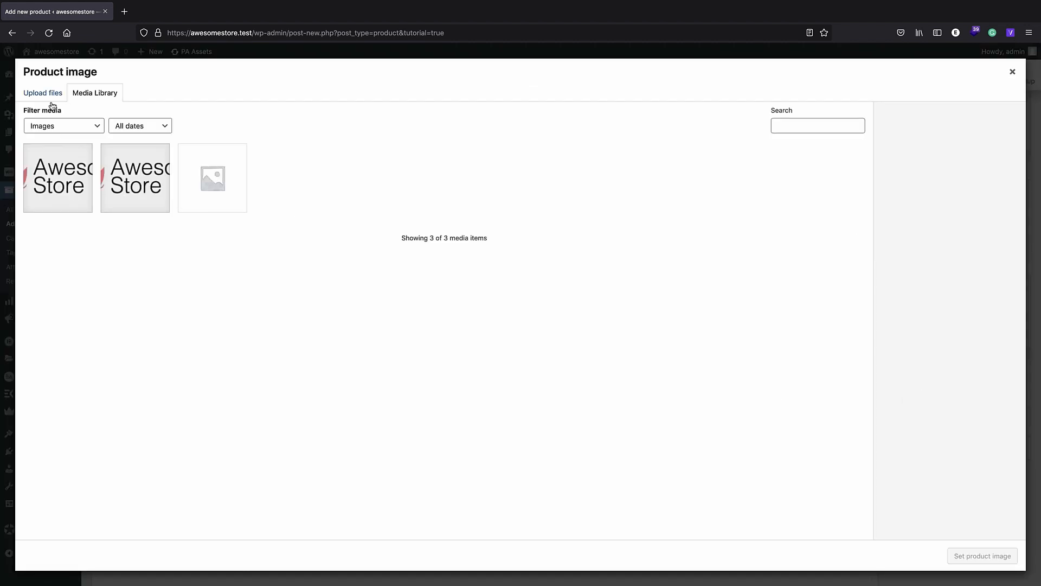
click(43, 93)
click(537, 288)
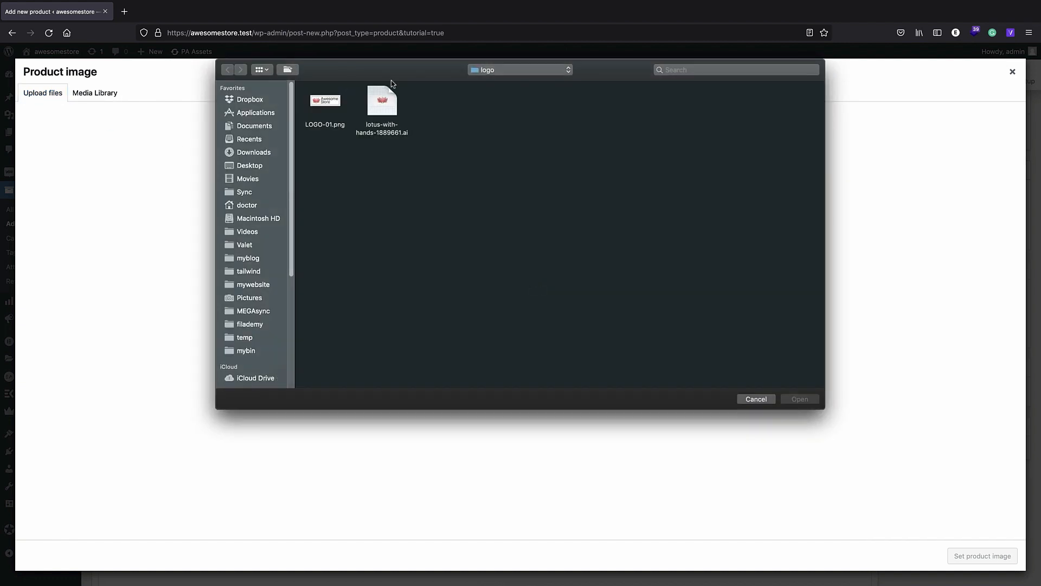
click(507, 70)
click(499, 81)
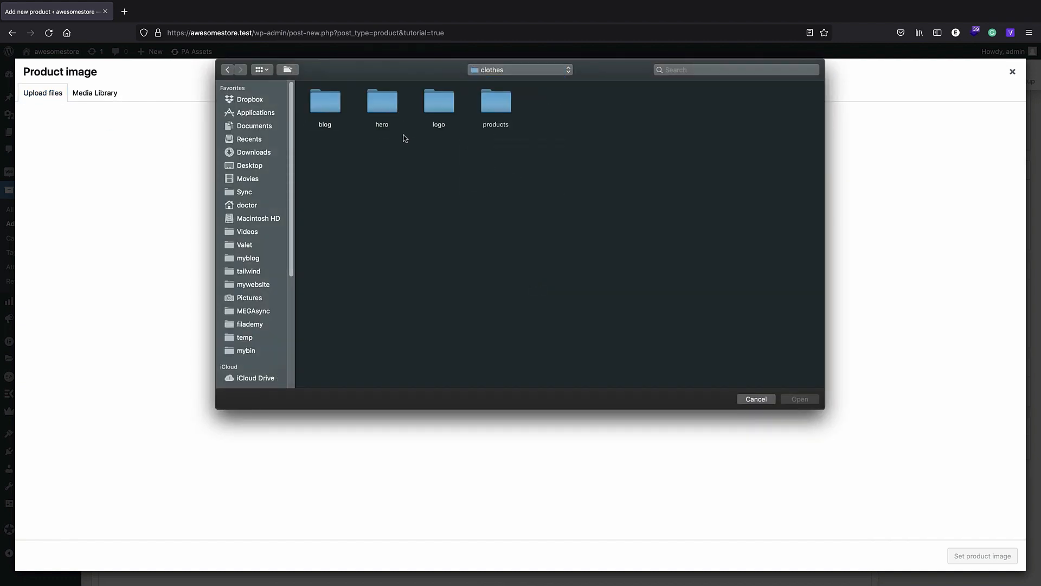
double_click(495, 103)
click(327, 103)
double_click(328, 103)
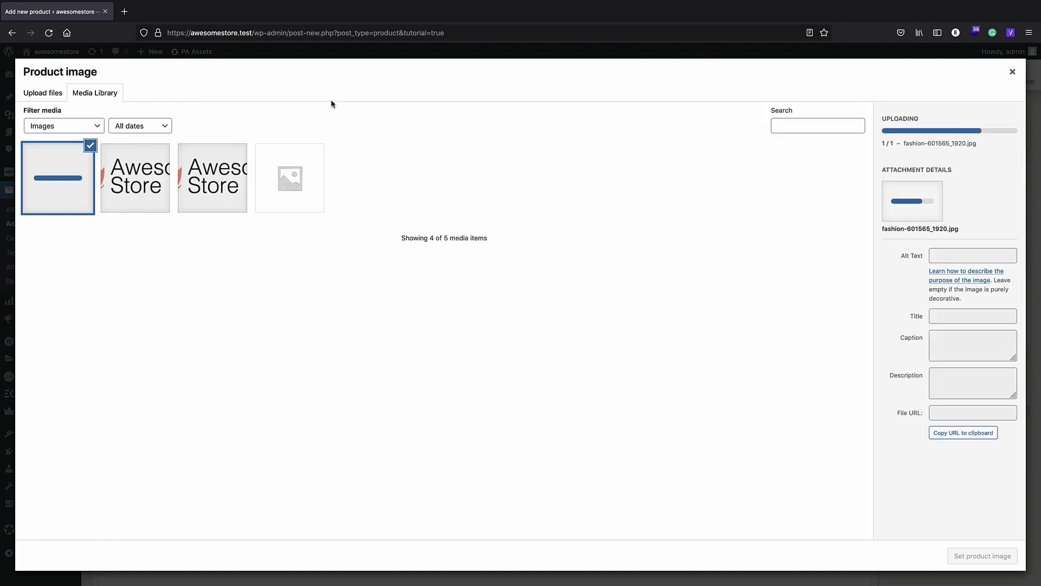
click(993, 554)
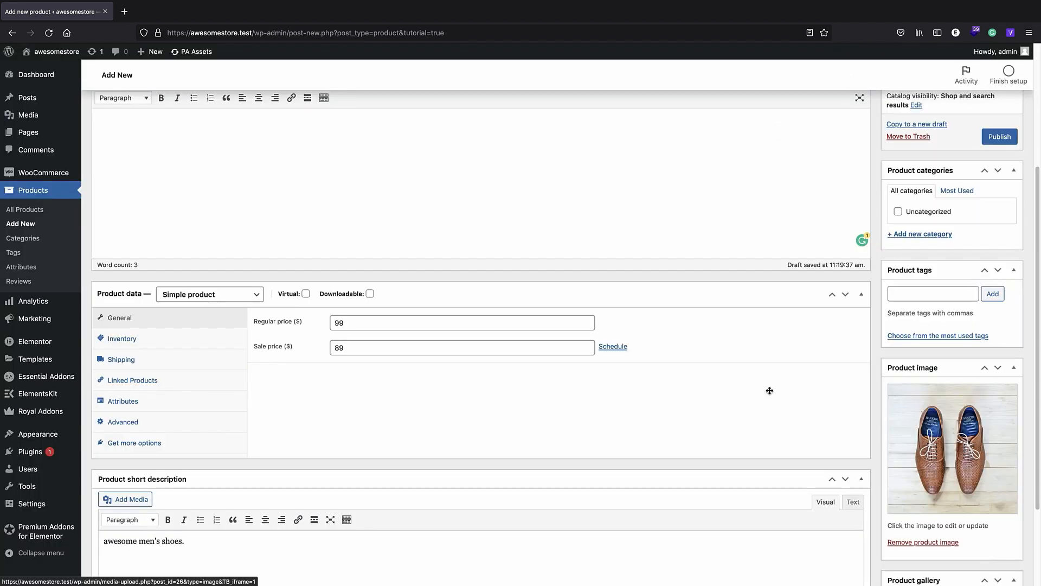
Review the inventory, linked products and attributes settings in the product data, including the SKU explanation and stock status options
scroll(769, 390, down, 3)
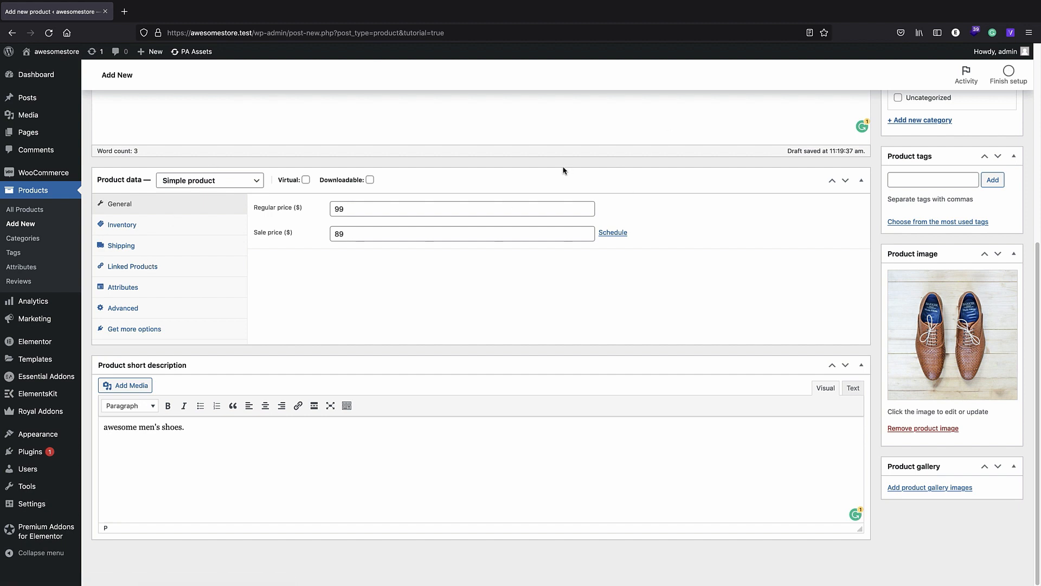
scroll(456, 198, up, 1)
click(161, 260)
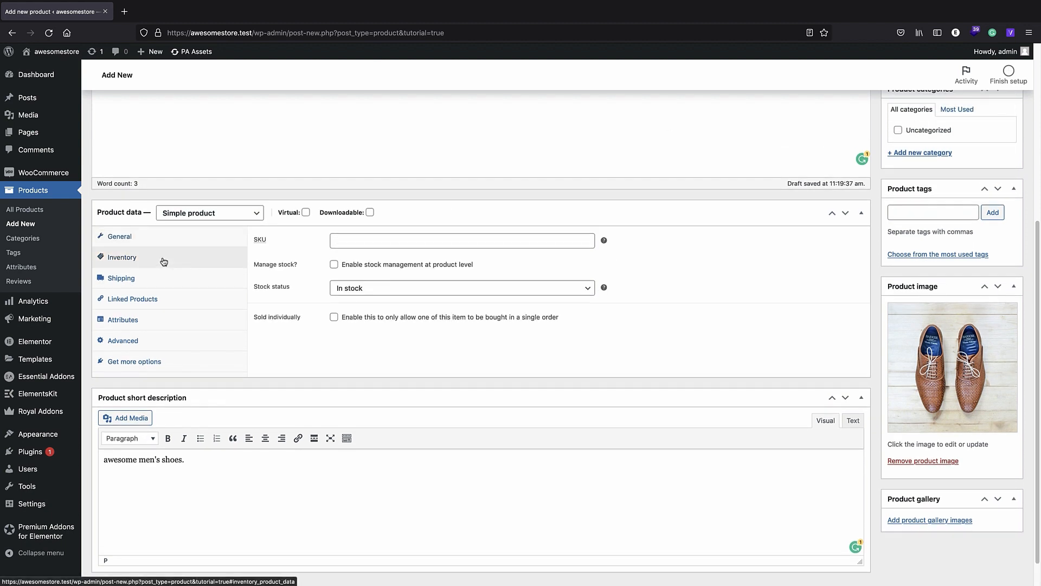
click(339, 239)
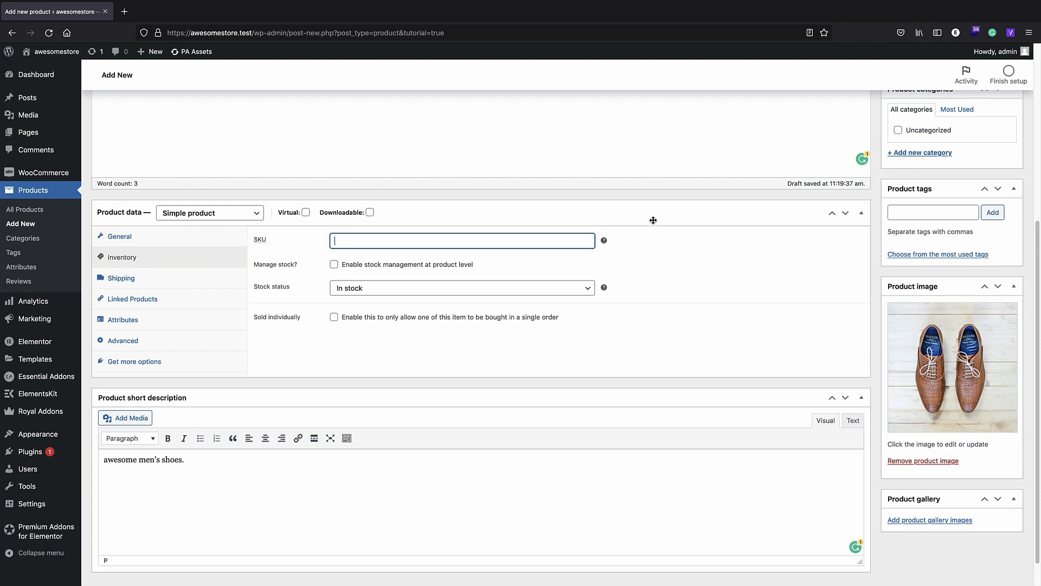
mouse_move(603, 239)
click(379, 293)
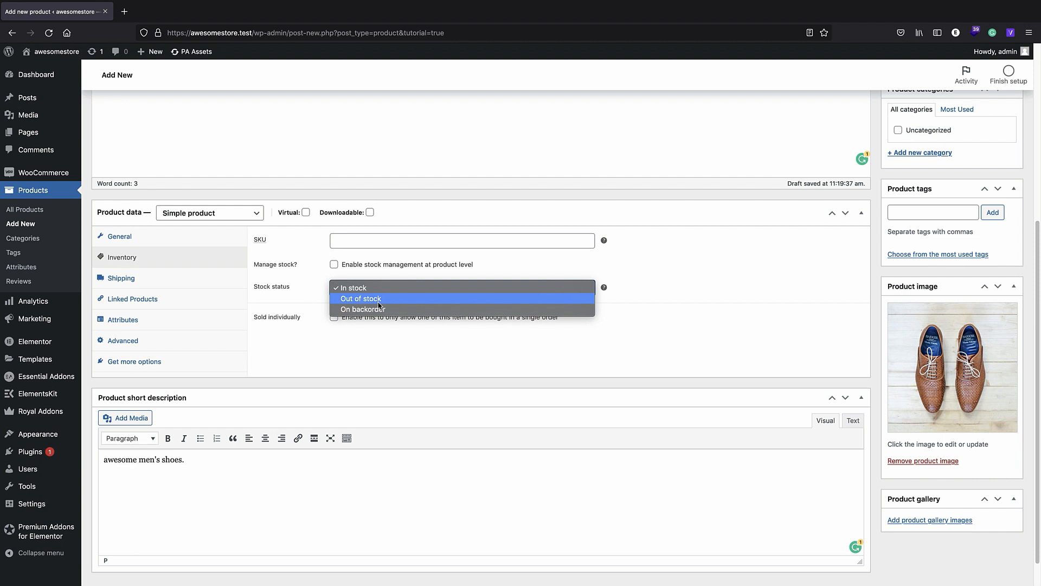
click(404, 357)
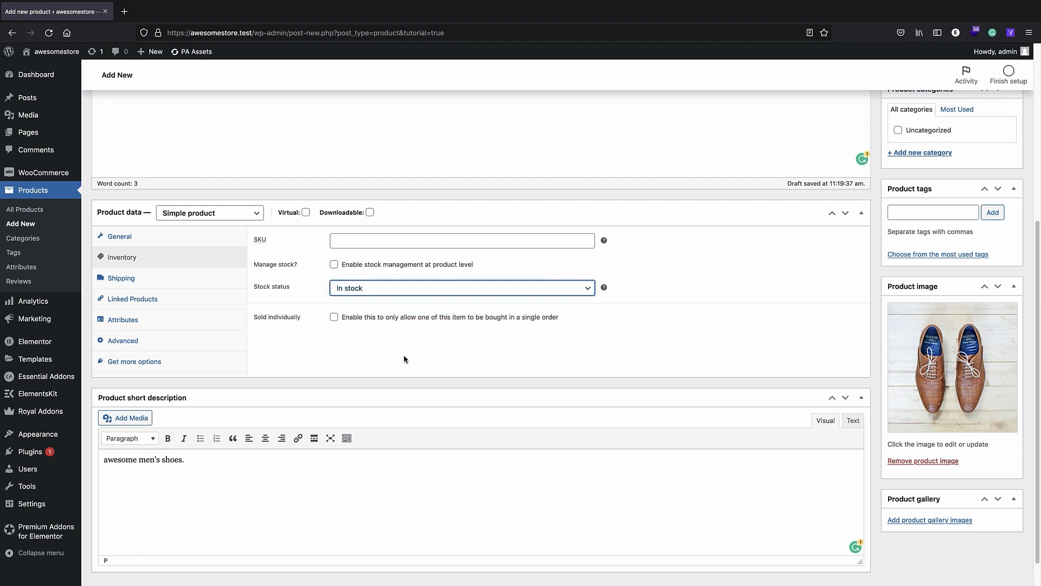
click(135, 300)
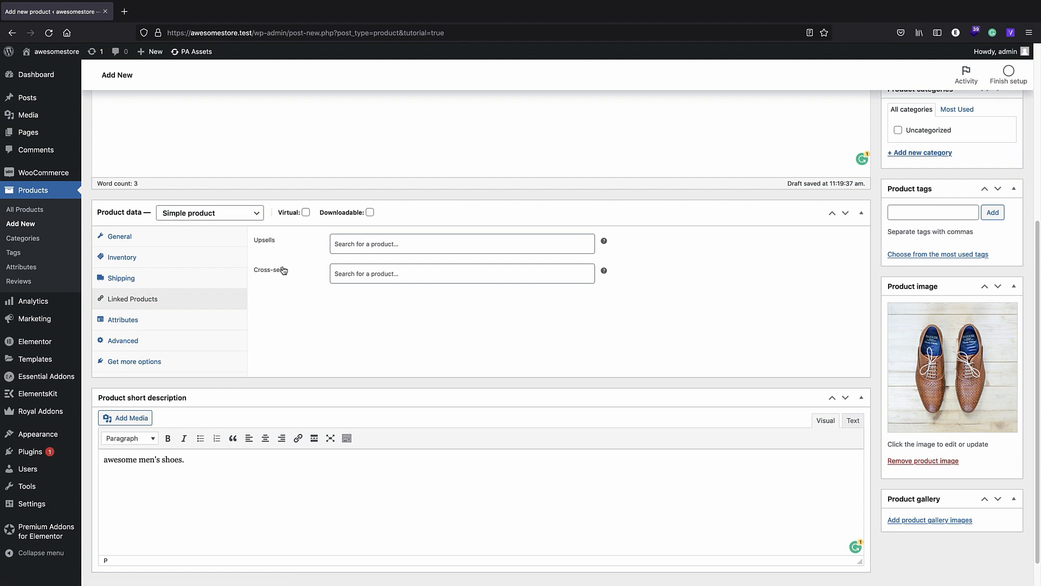
click(155, 324)
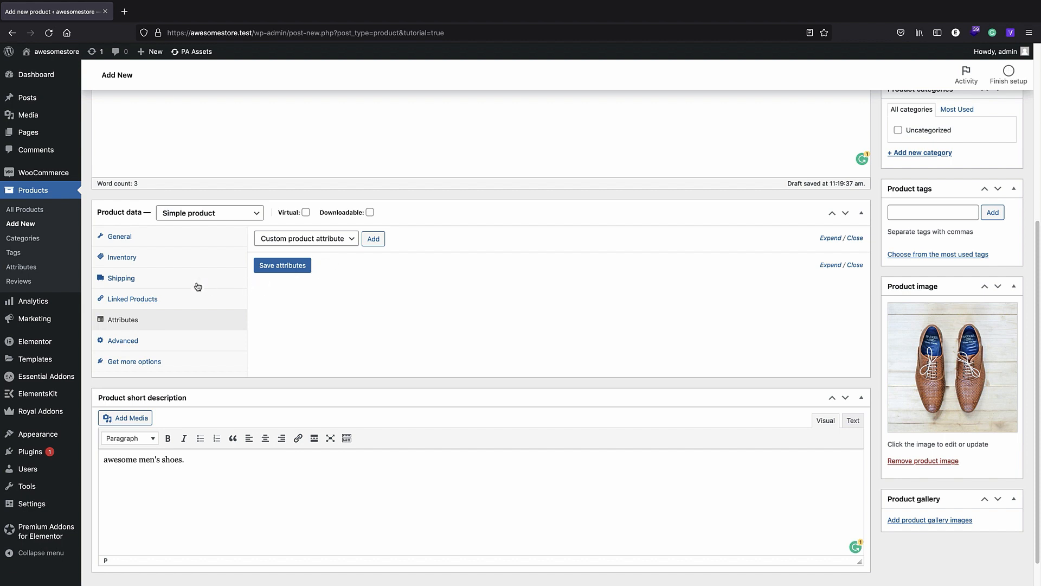
Return to the general product data and publish the shoes product
click(144, 237)
scroll(388, 208, up, 4)
click(996, 323)
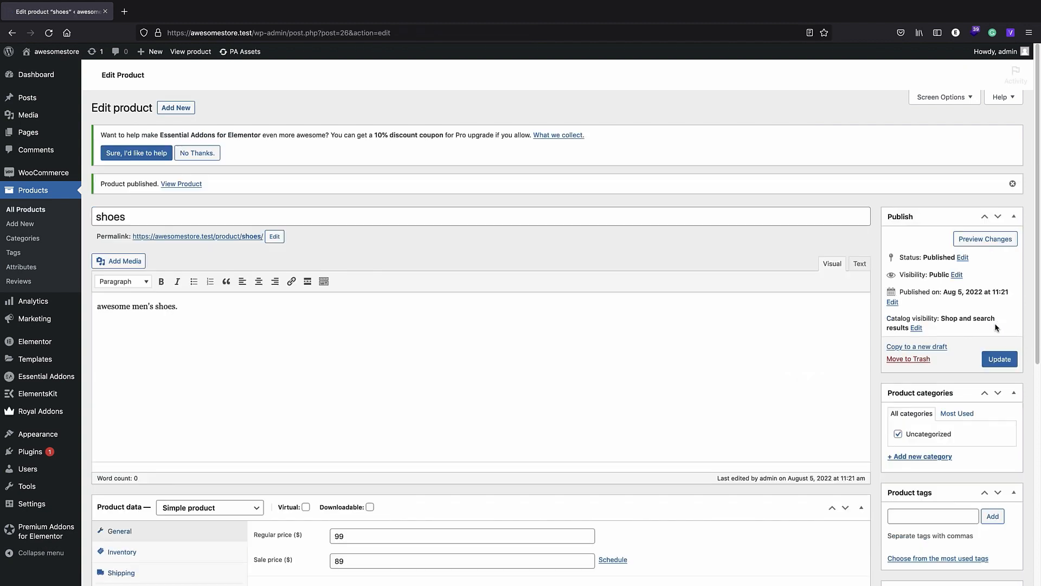
Open the shoes product's permalink in a new tab and examine the storefront page and its sidebar search
right_click(244, 257)
click(290, 259)
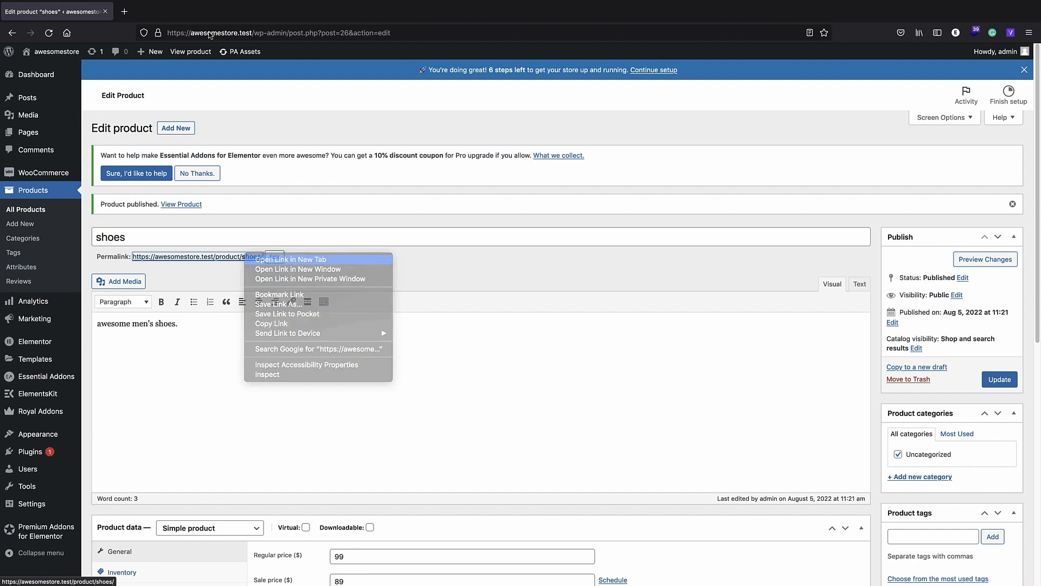
click(182, 12)
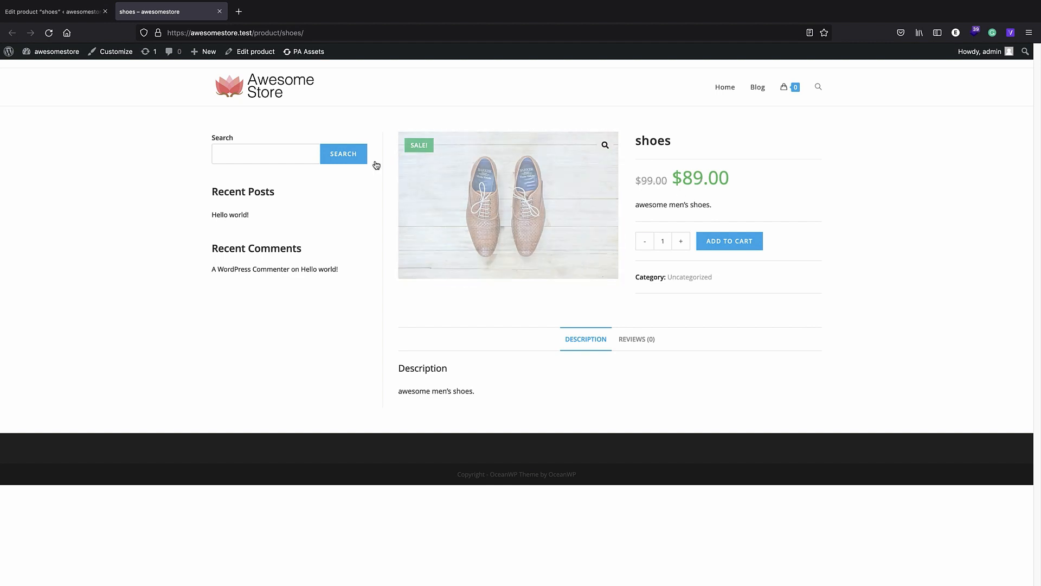
click(276, 156)
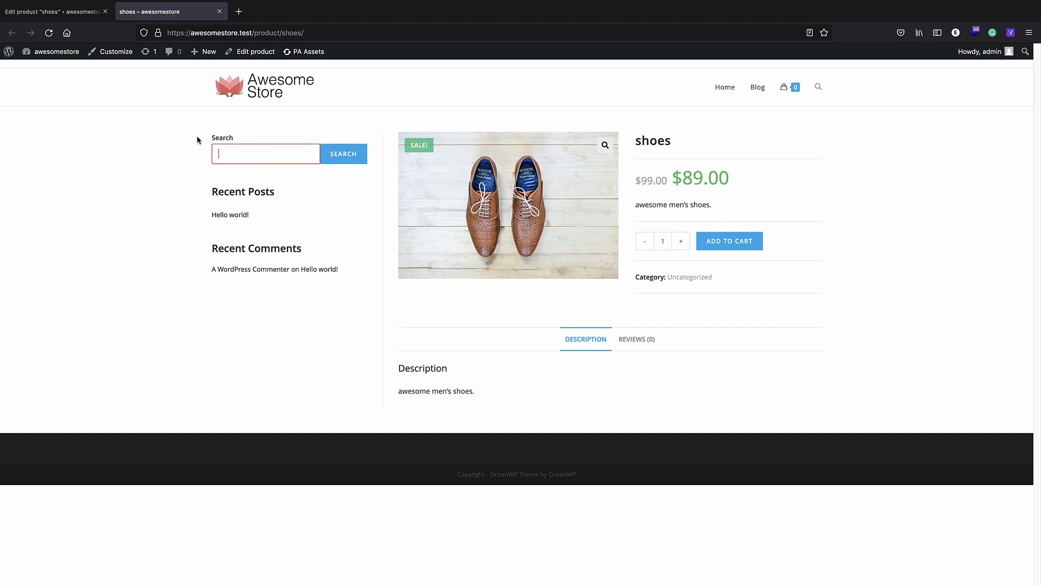
Customize the WooCommerce single product page to use the full-width layout without sidebars and publish the change
click(115, 52)
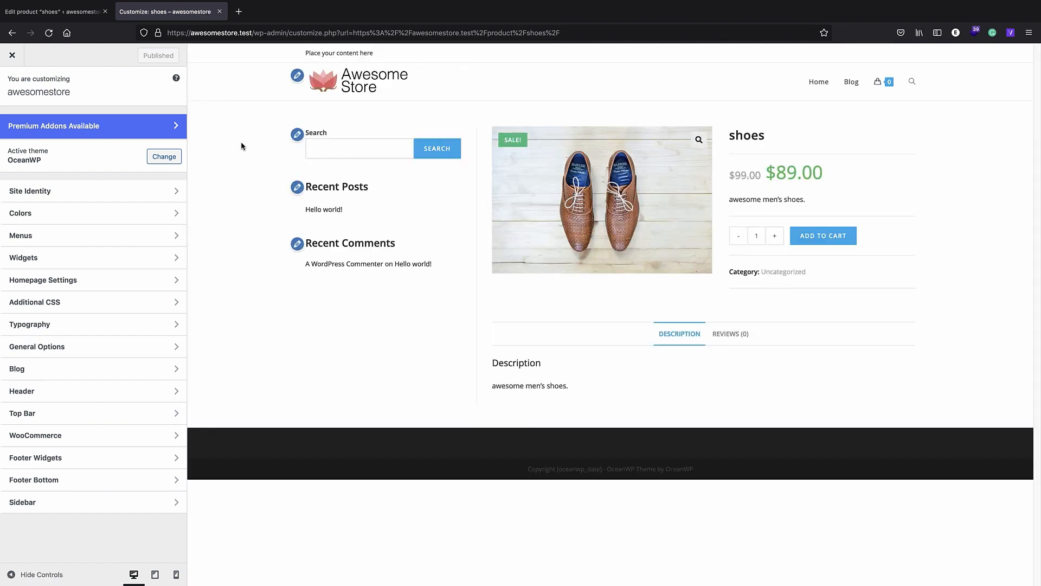
click(141, 439)
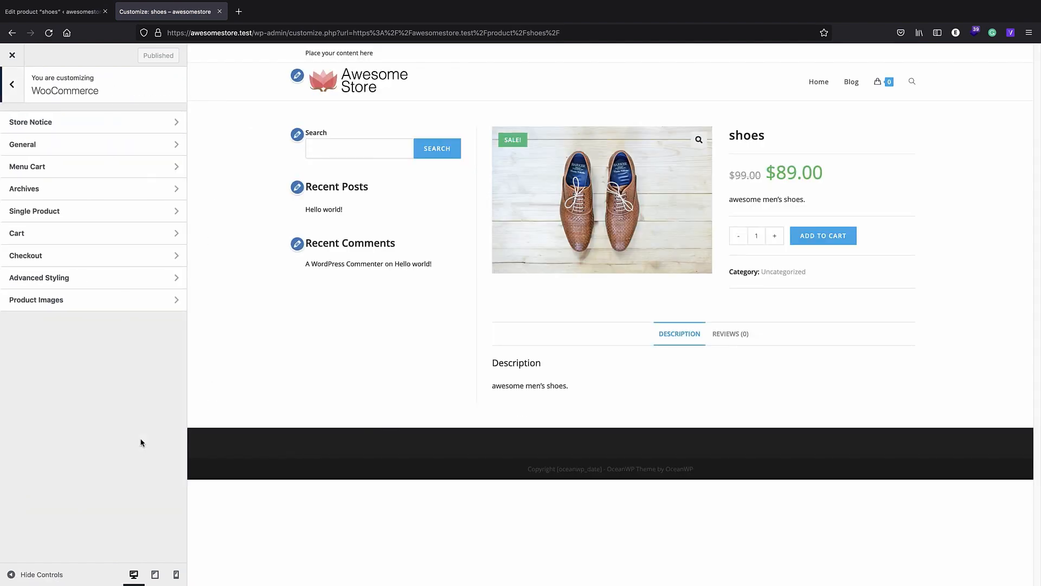
click(87, 219)
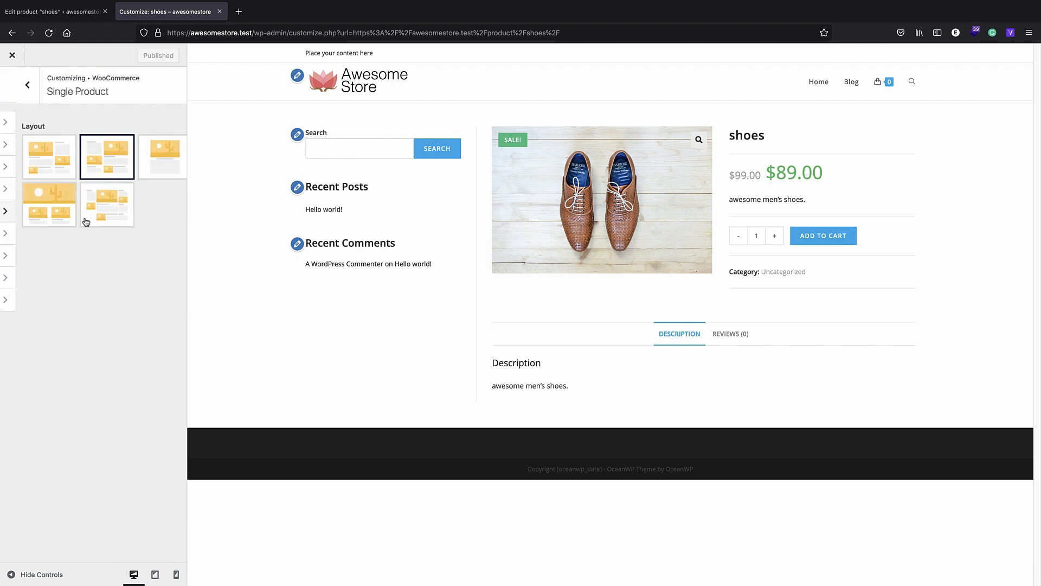
click(153, 154)
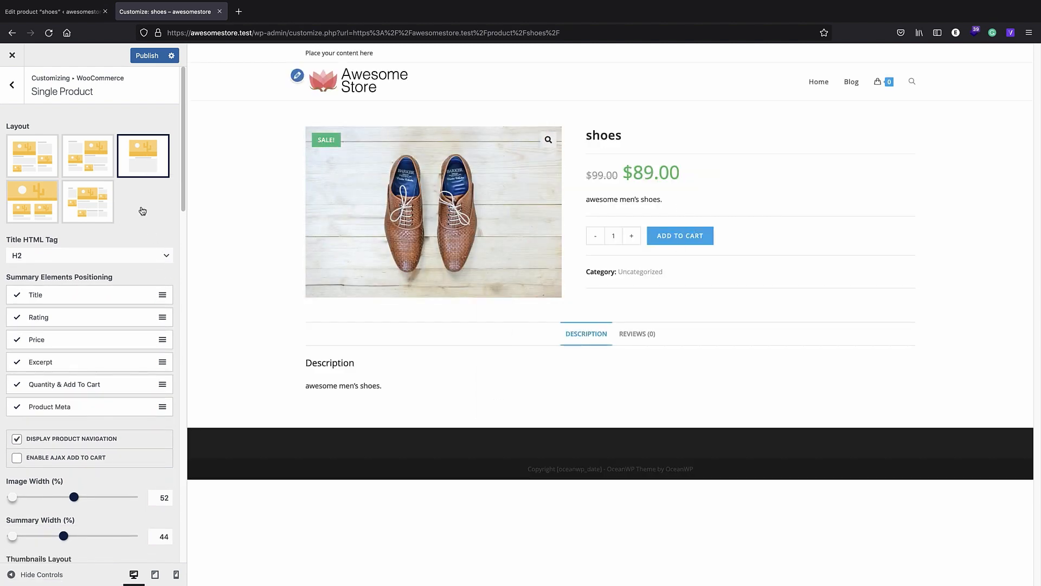
click(146, 56)
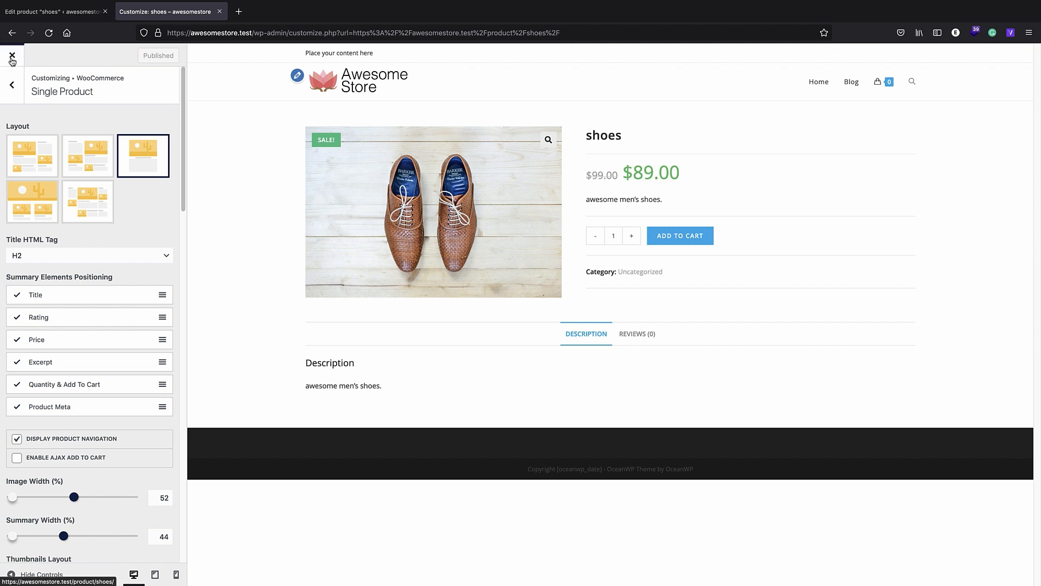
Close the customizer, view the store's home page, and return to the shoes product editor
click(12, 58)
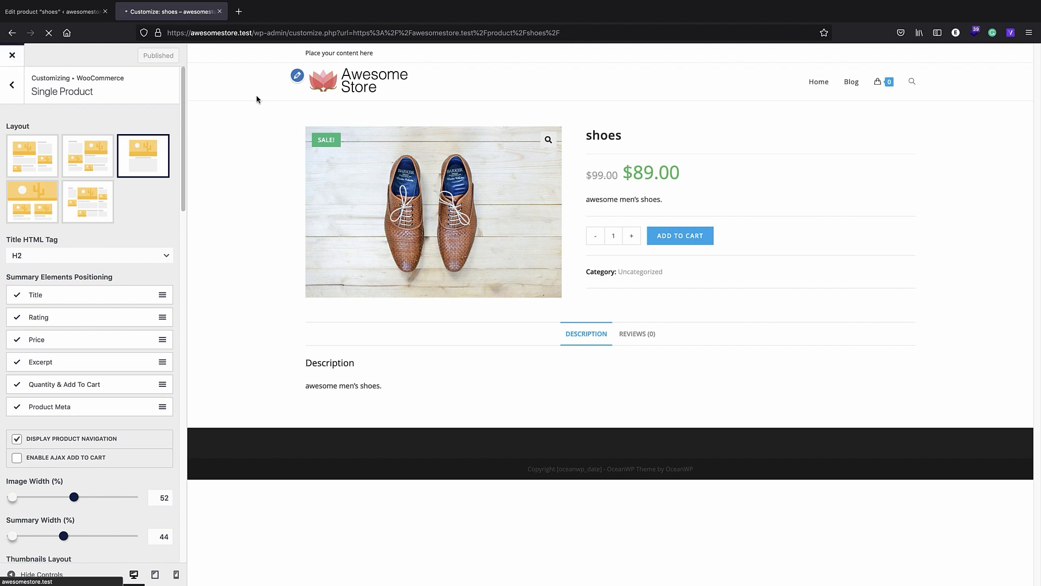
click(280, 94)
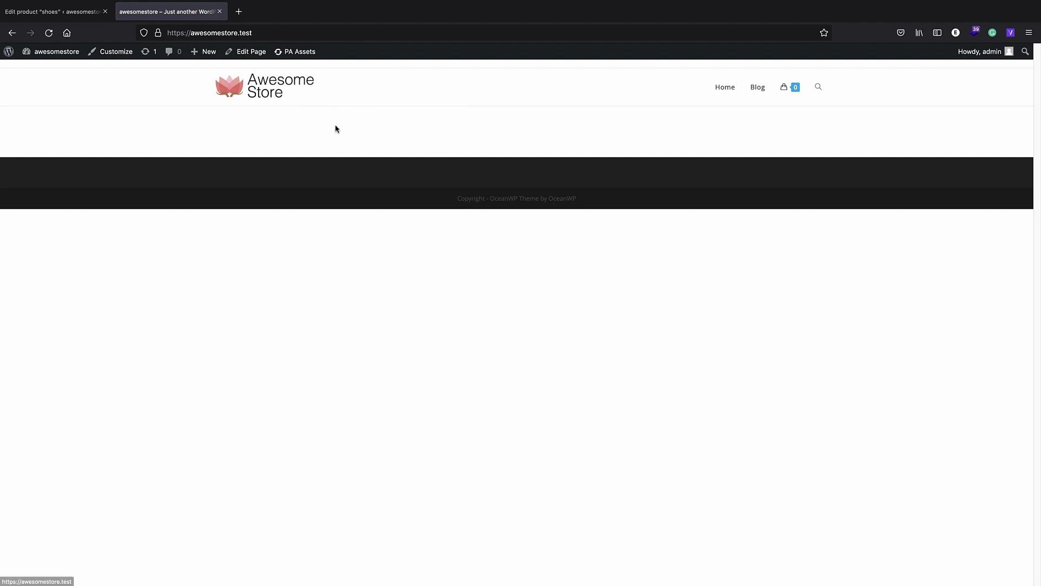
click(38, 12)
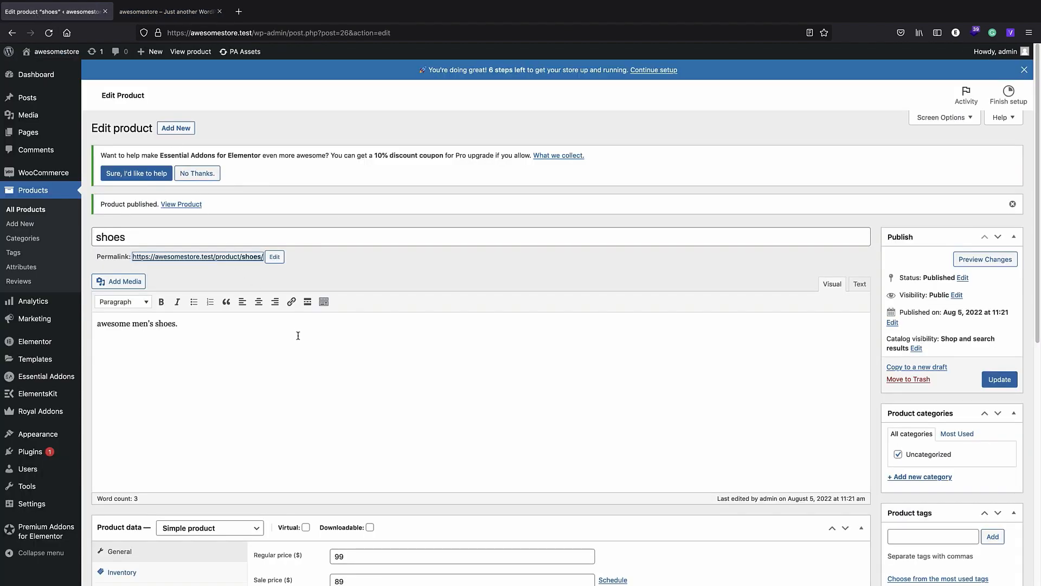
Try to remove the Uncategorized category from the shoes product and update the product
scroll(678, 242, down, 4)
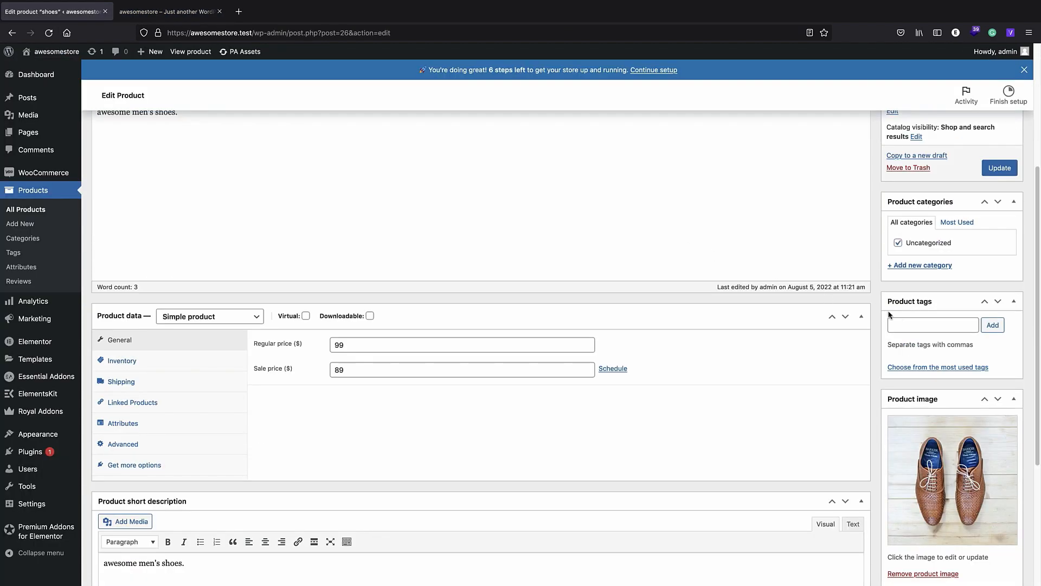
click(902, 322)
scroll(916, 315, down, 3)
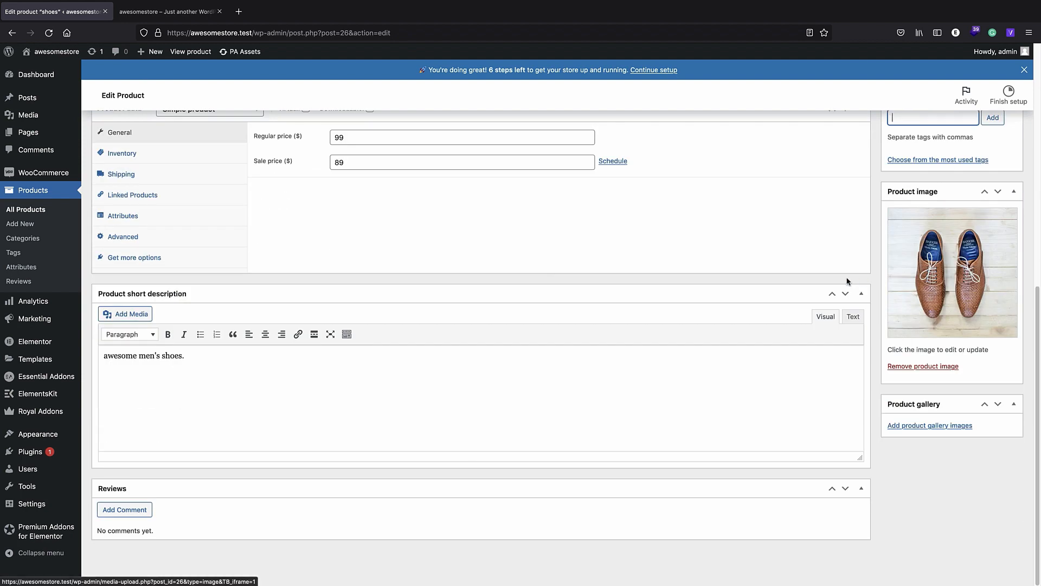
scroll(838, 286, up, 3)
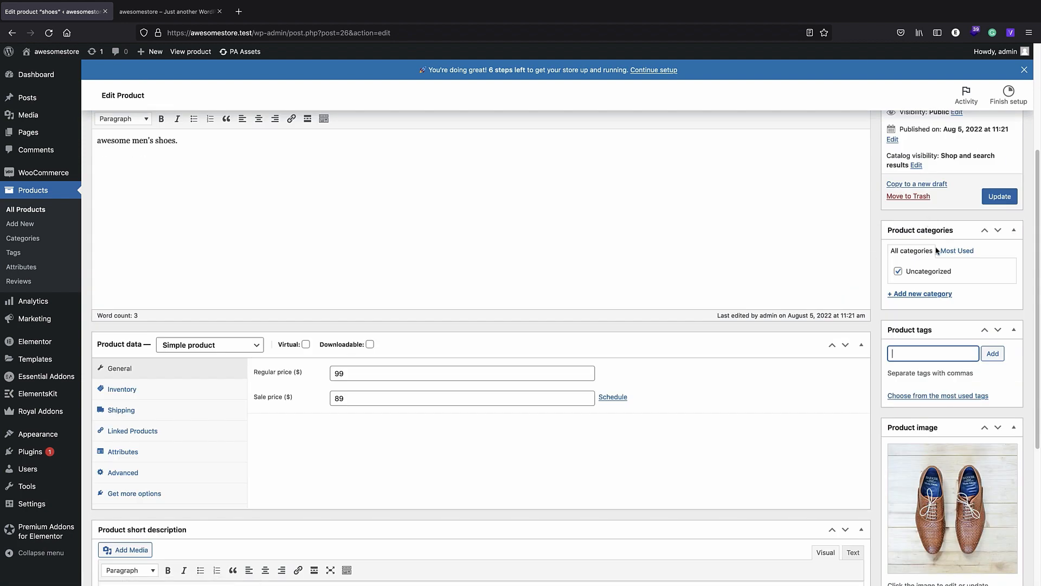
scroll(922, 249, up, 2)
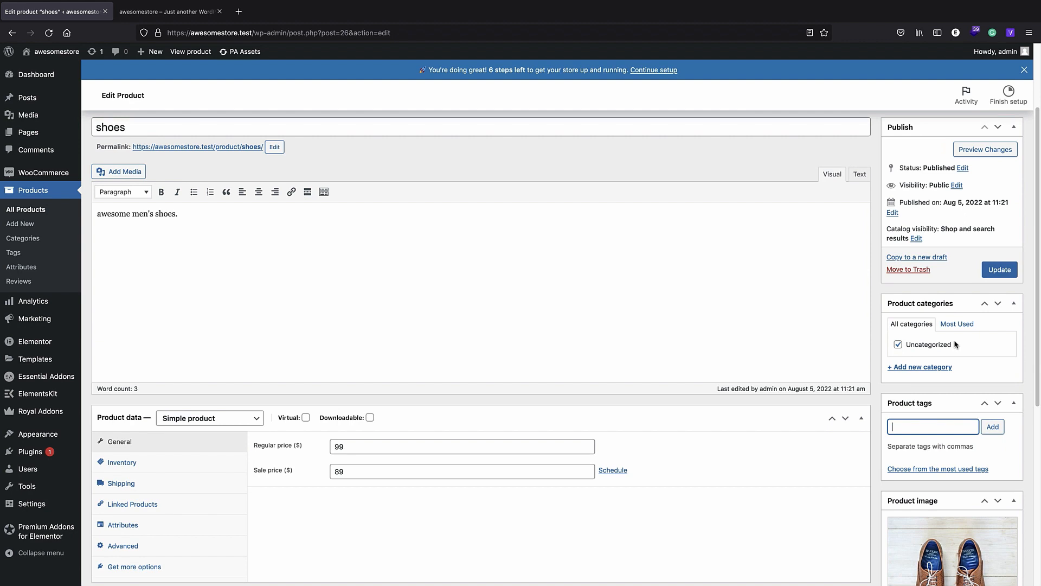
click(900, 346)
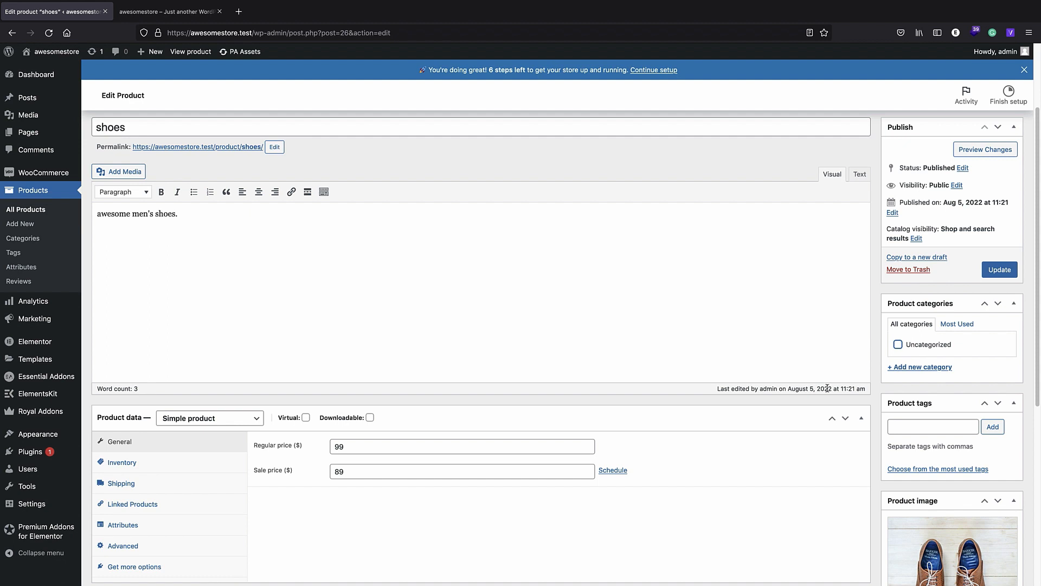
click(1000, 270)
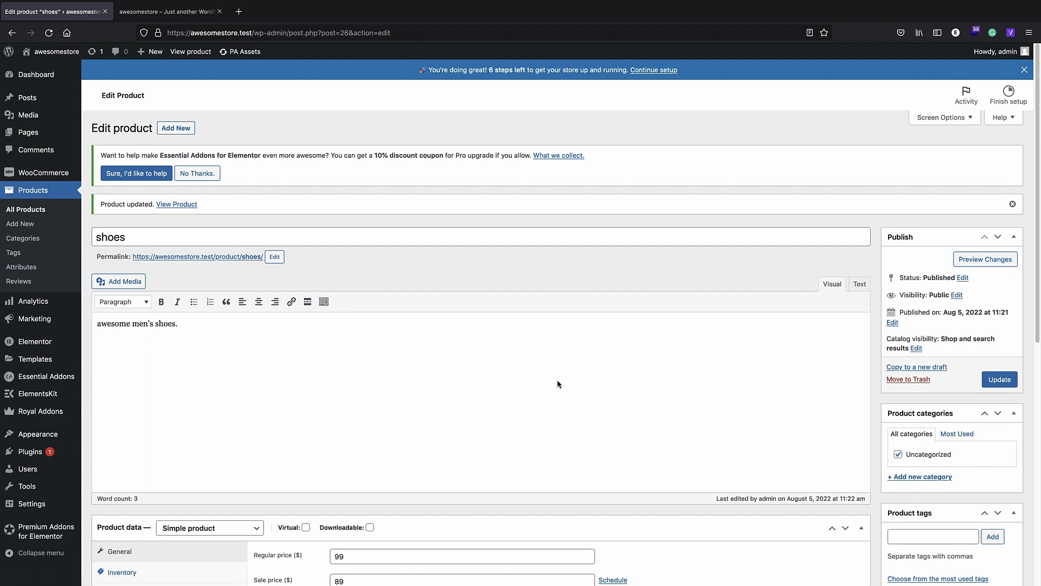
Create a product category named shoes, assign the product to it instead of Uncategorized, and update the product
scroll(910, 450, down, 1)
click(900, 453)
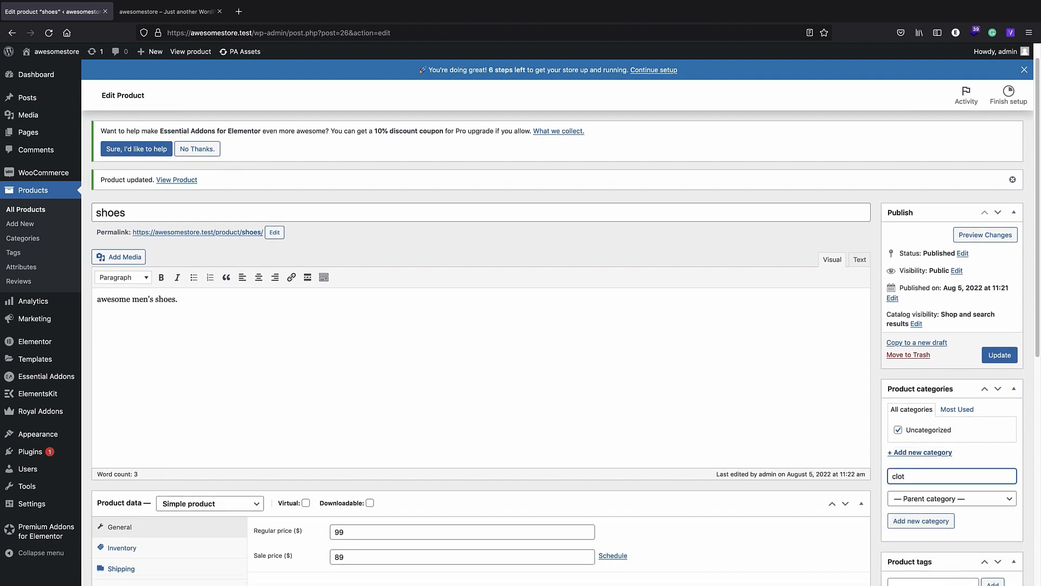
double_click(899, 477)
text(shoes)
click(921, 520)
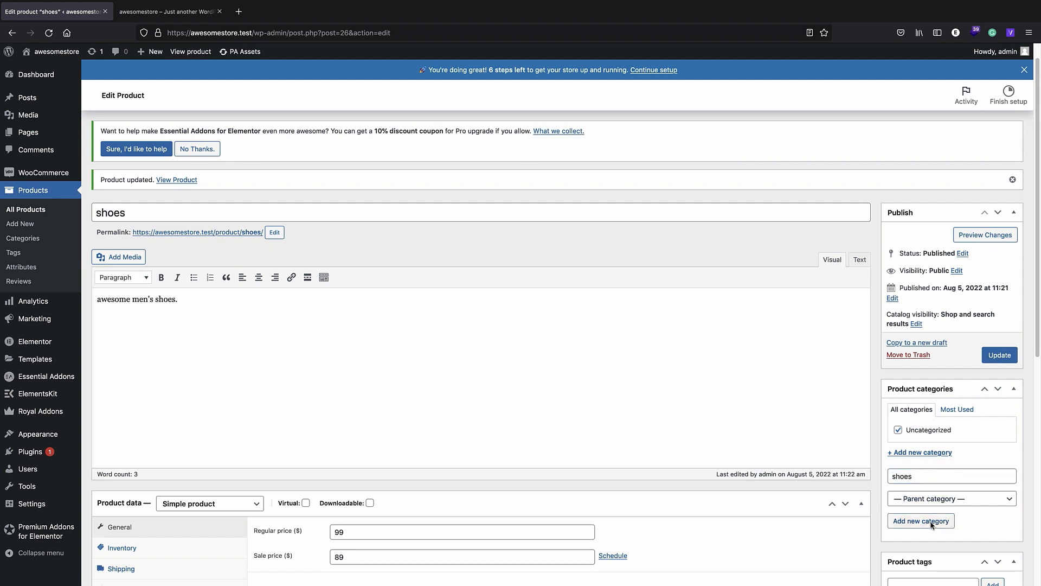
click(897, 442)
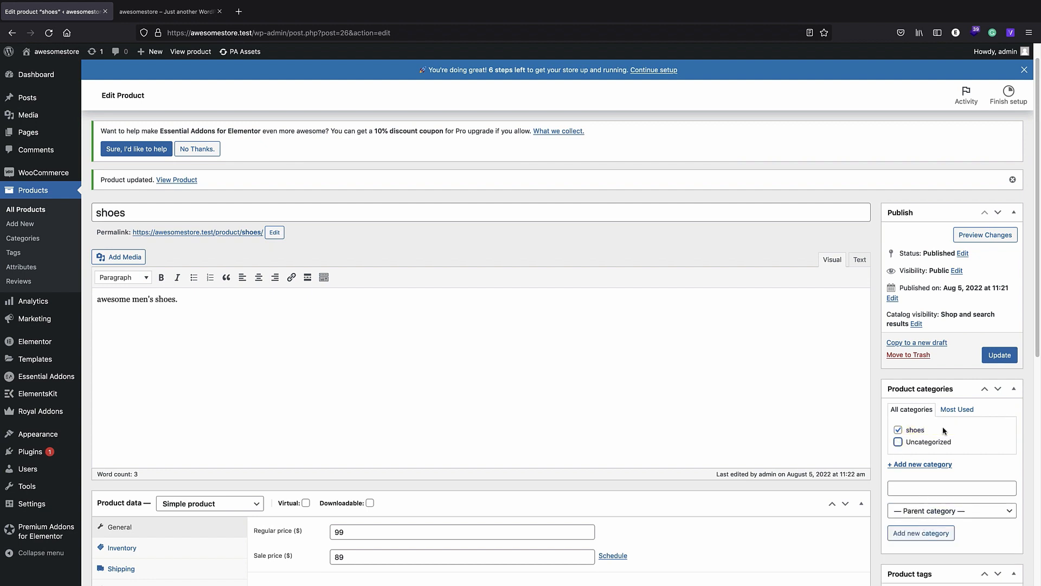
click(999, 355)
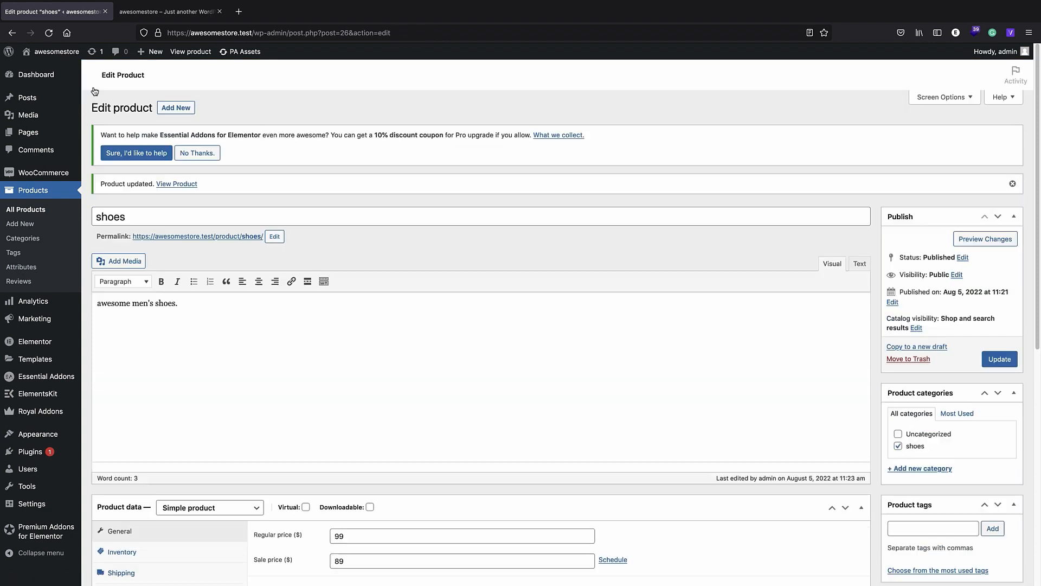
Visit the store's front page and examine which links its header navigation offers
mouse_move(40, 54)
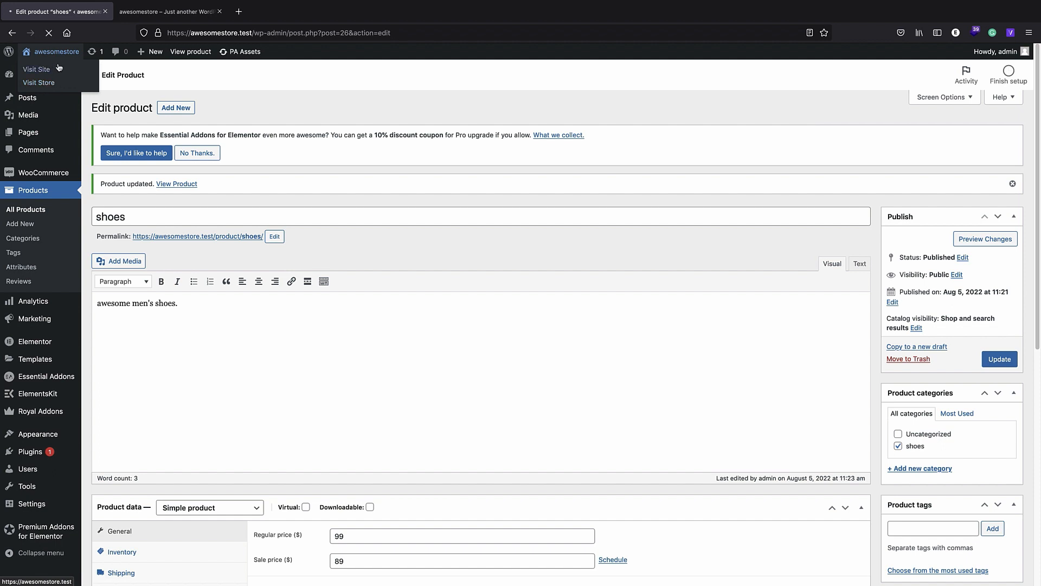
click(52, 52)
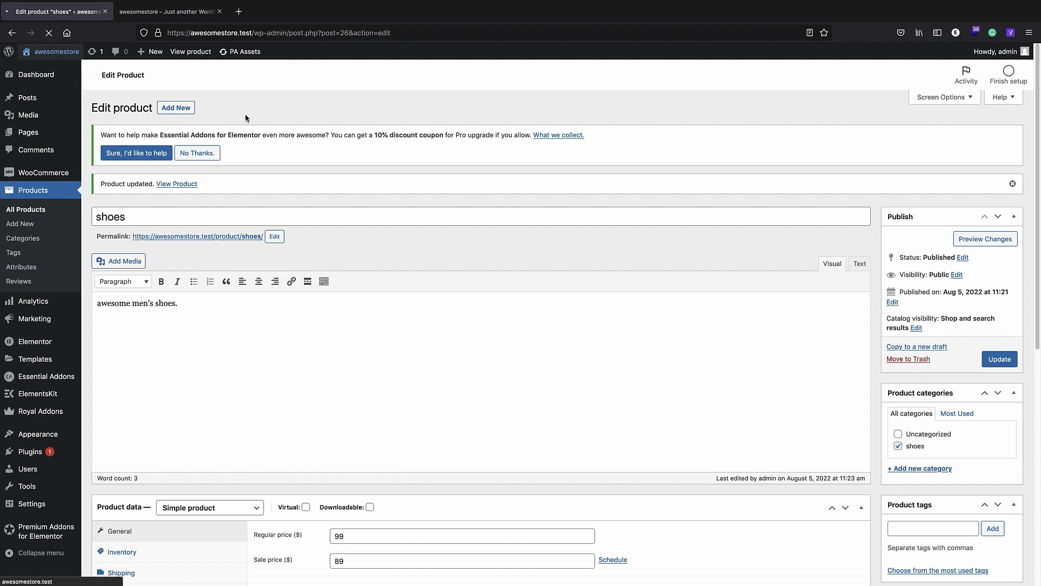
scroll(277, 222, down, 5)
scroll(278, 222, down, 2)
scroll(314, 104, up, 7)
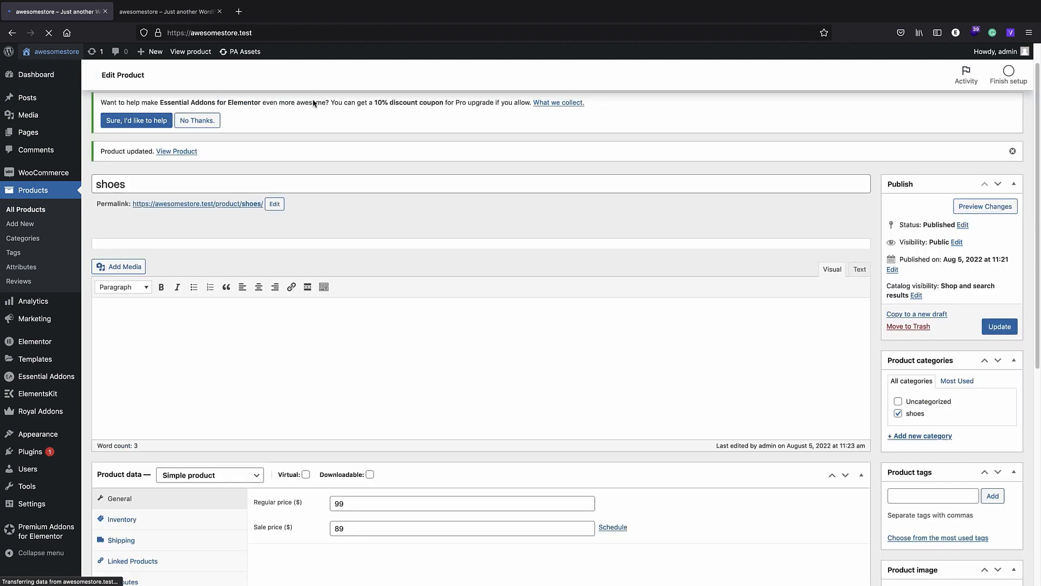
click(9, 53)
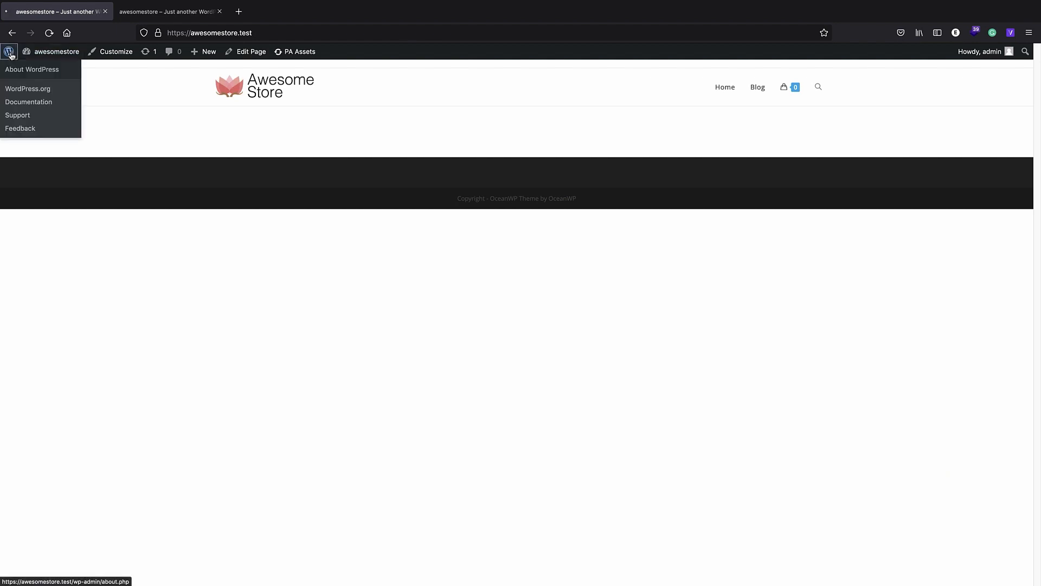
click(40, 54)
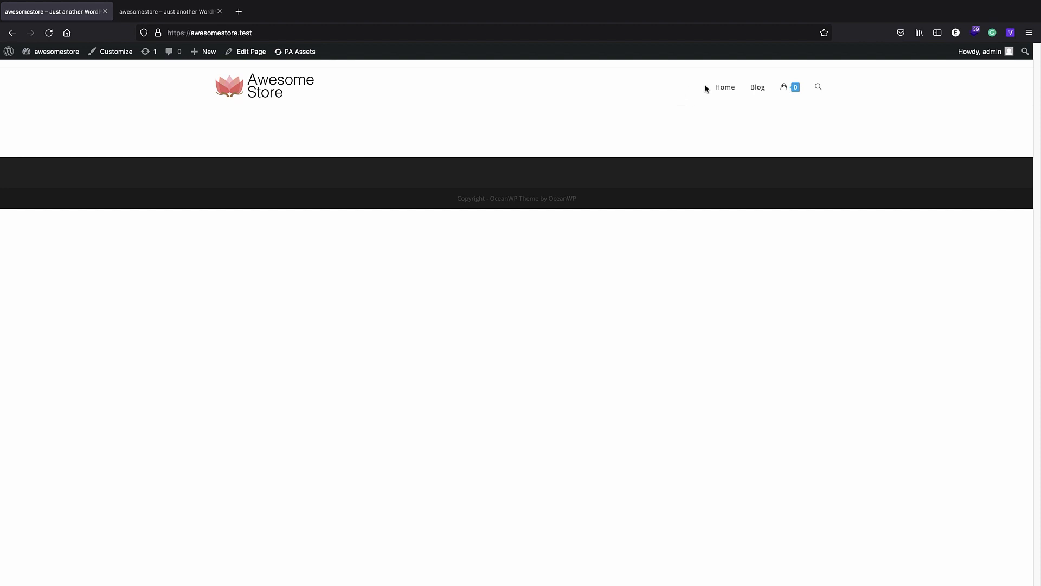
Return to the WordPress admin, add the Shop page to the main navigation menu, and save the menu
click(8, 51)
mouse_move(34, 339)
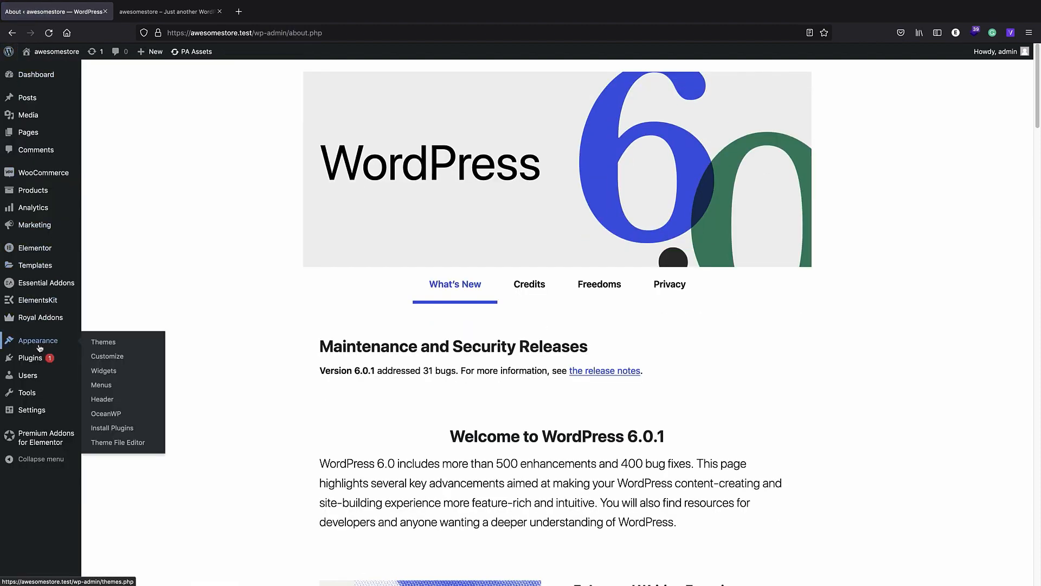
click(101, 385)
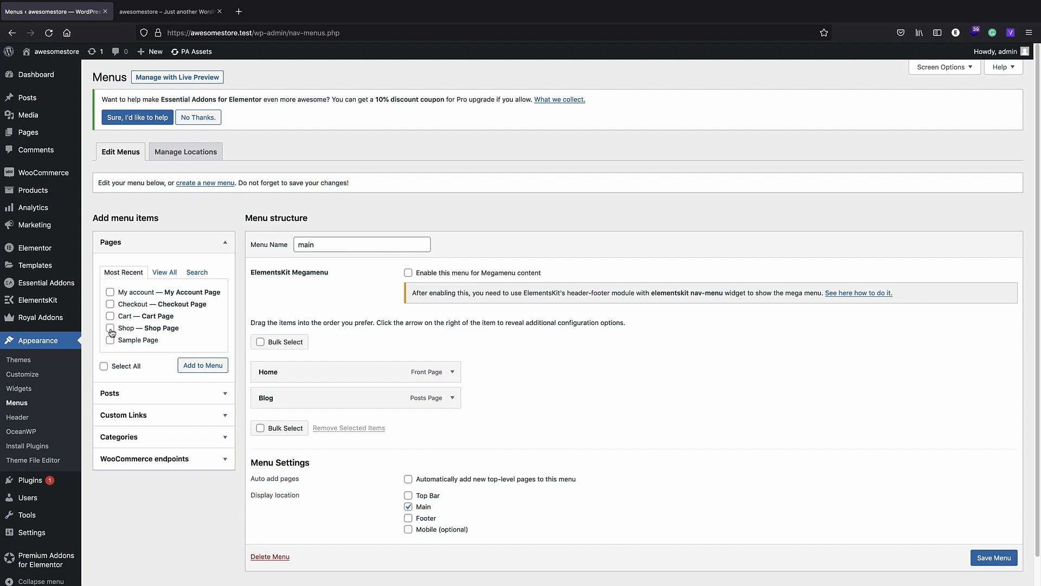
click(198, 366)
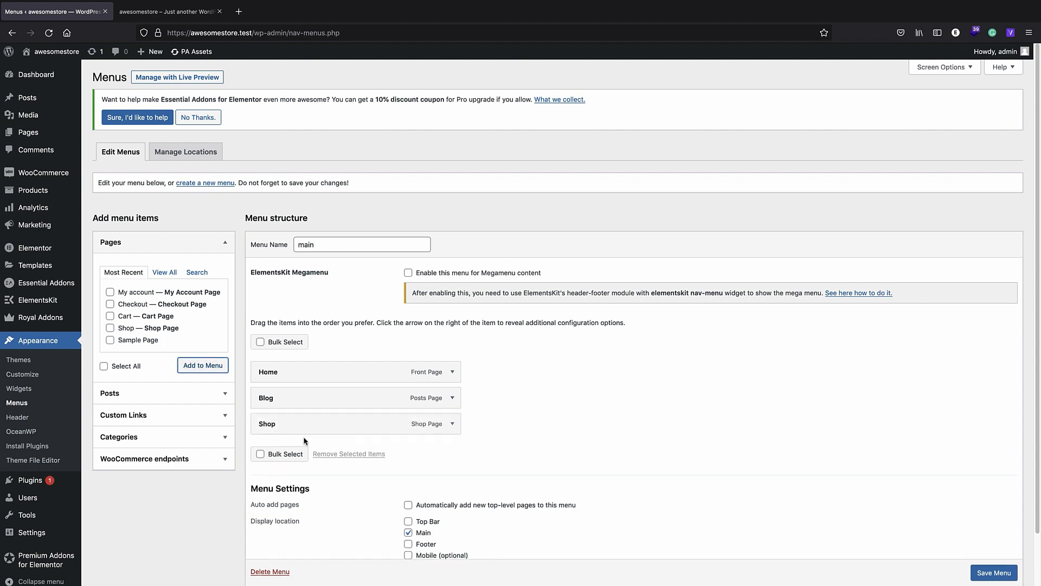
click(1009, 575)
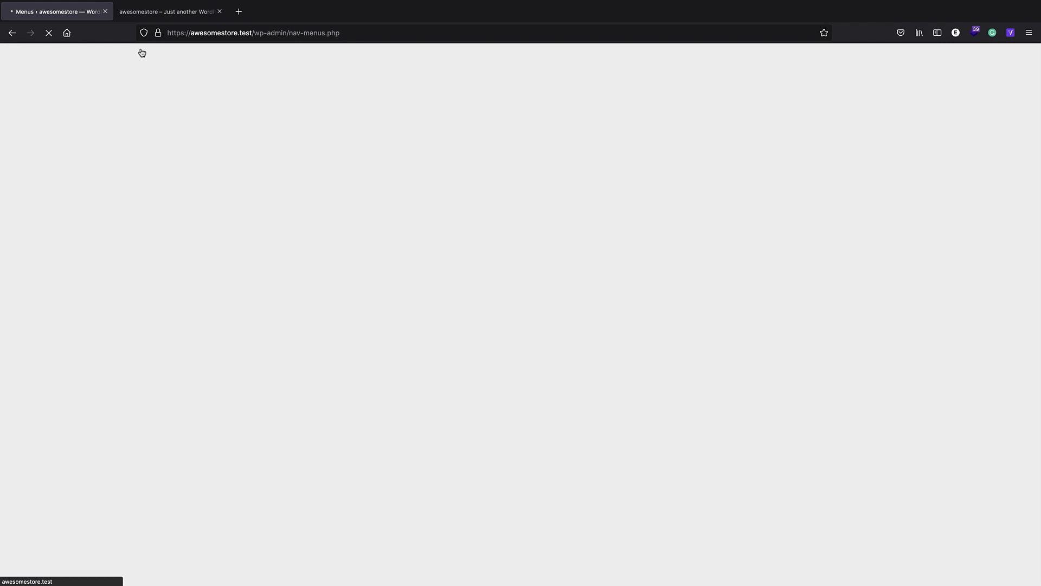
Open the store in a new tab, close the old storefront tab, and examine the Shop page with its sidebar
right_click(51, 51)
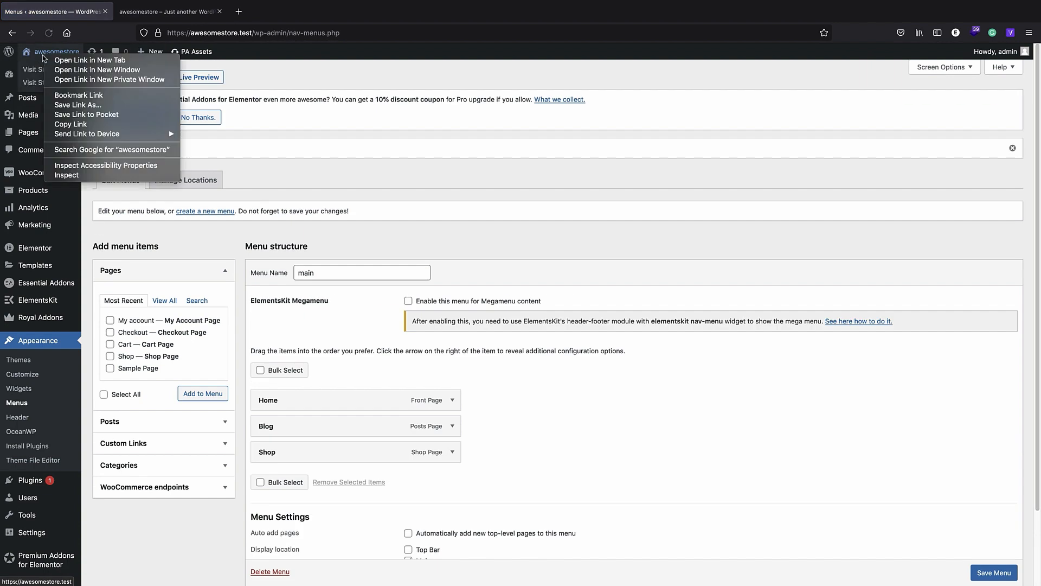
click(97, 58)
click(142, 18)
click(334, 11)
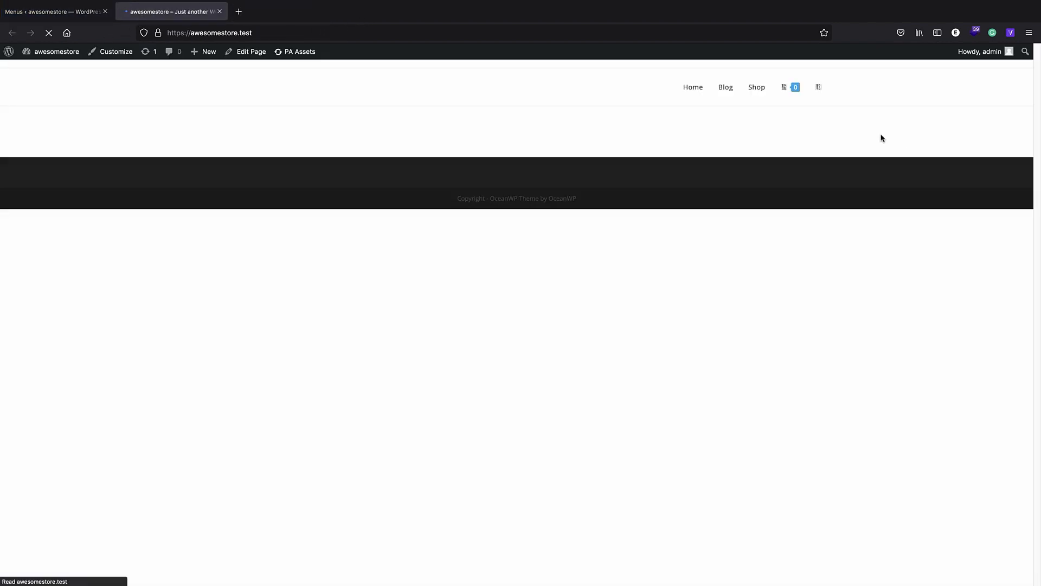
click(759, 93)
mouse_move(519, 226)
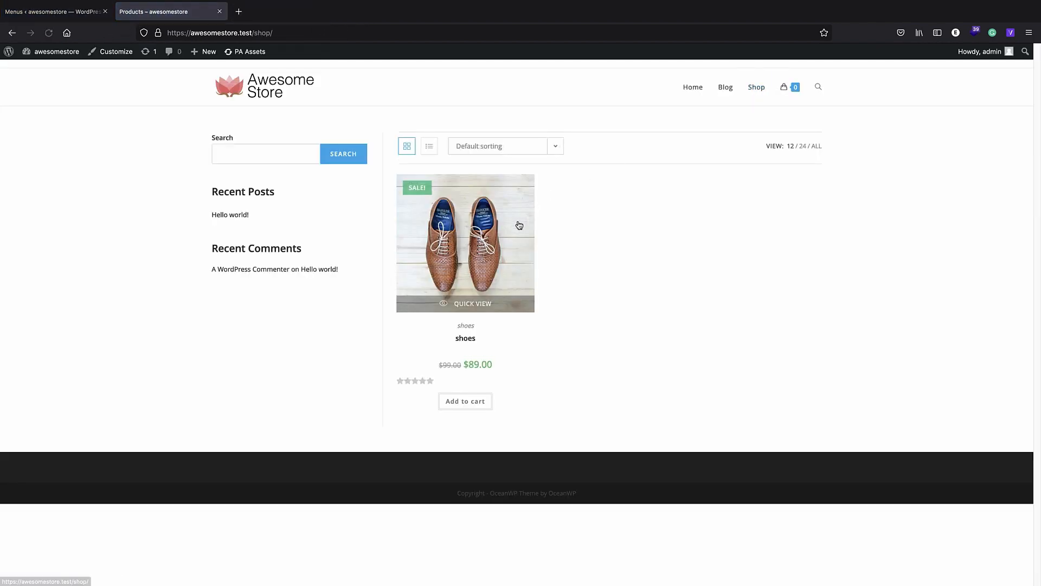
click(222, 153)
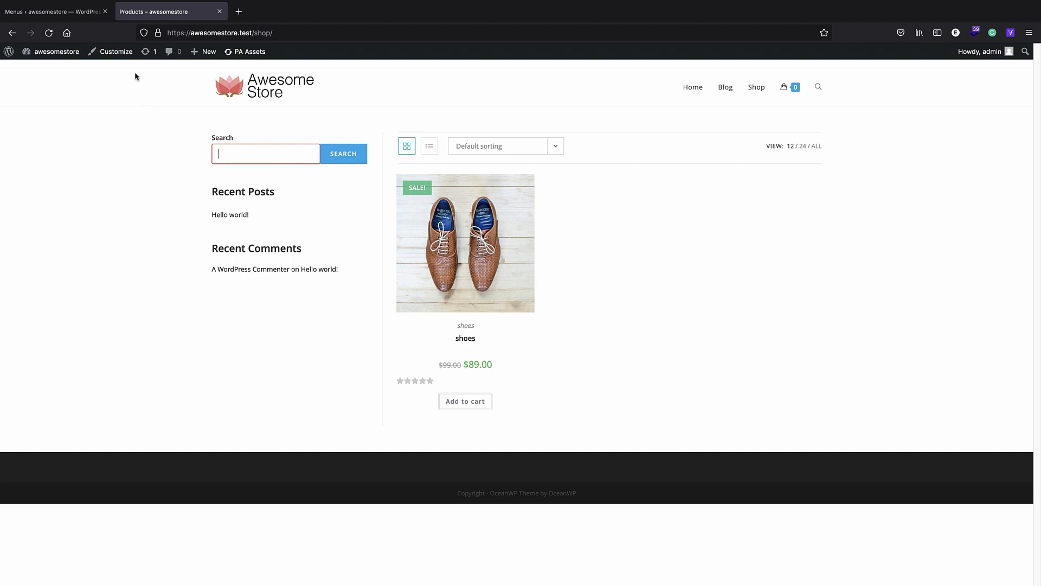
Customize the Shop page and remove the Recent Posts group from the Default Sidebar widgets
click(122, 57)
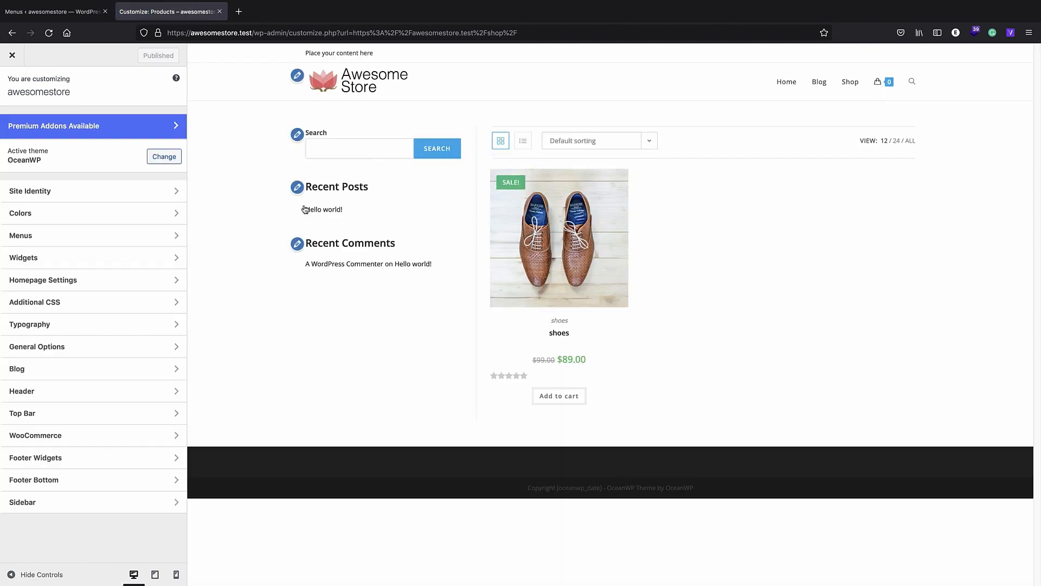
click(297, 187)
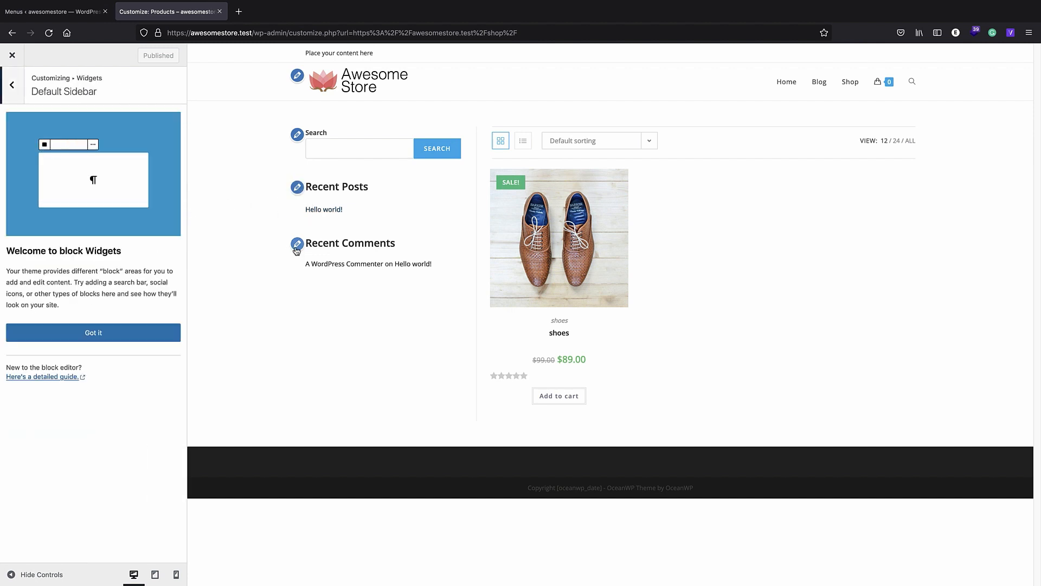
click(95, 334)
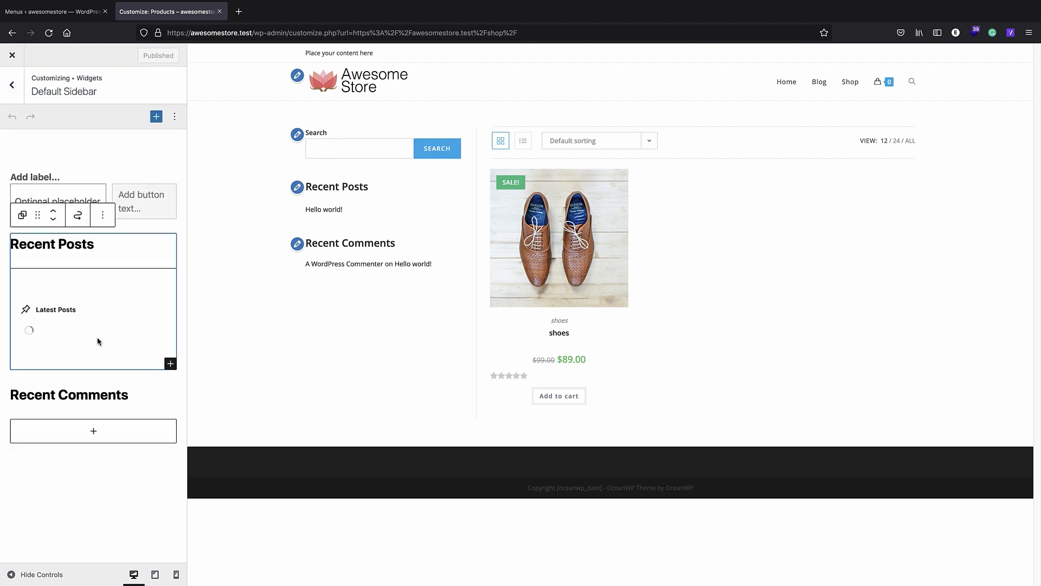
click(102, 215)
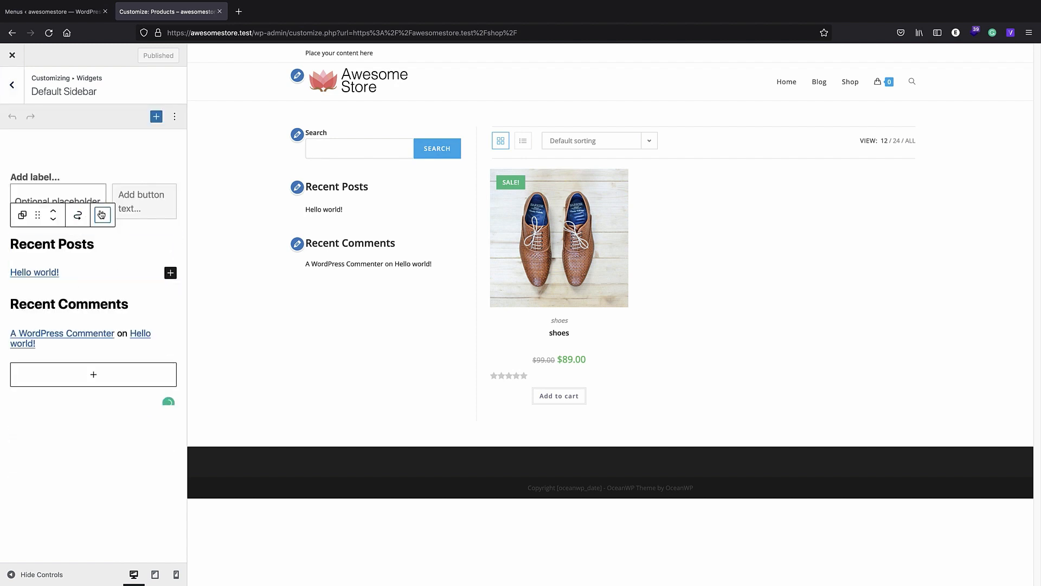
click(132, 427)
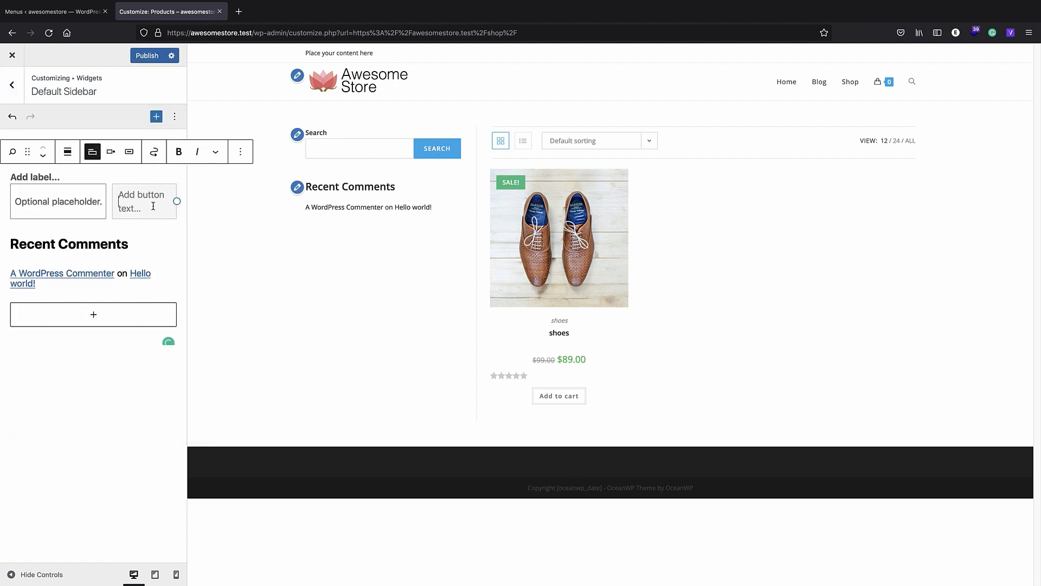
Remove the Recent Comments heading from the Default Sidebar widgets
click(130, 245)
click(251, 216)
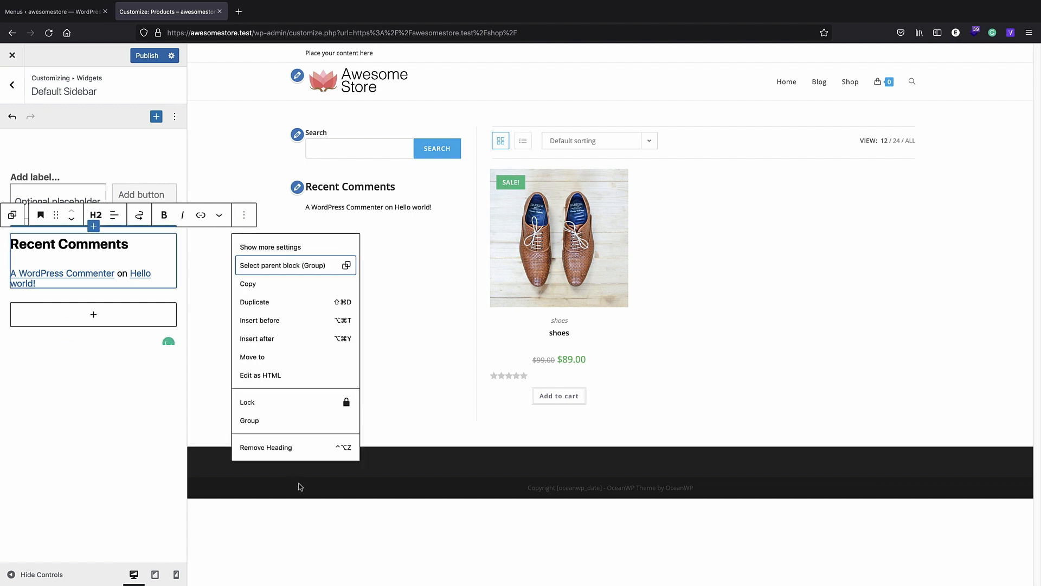
click(280, 448)
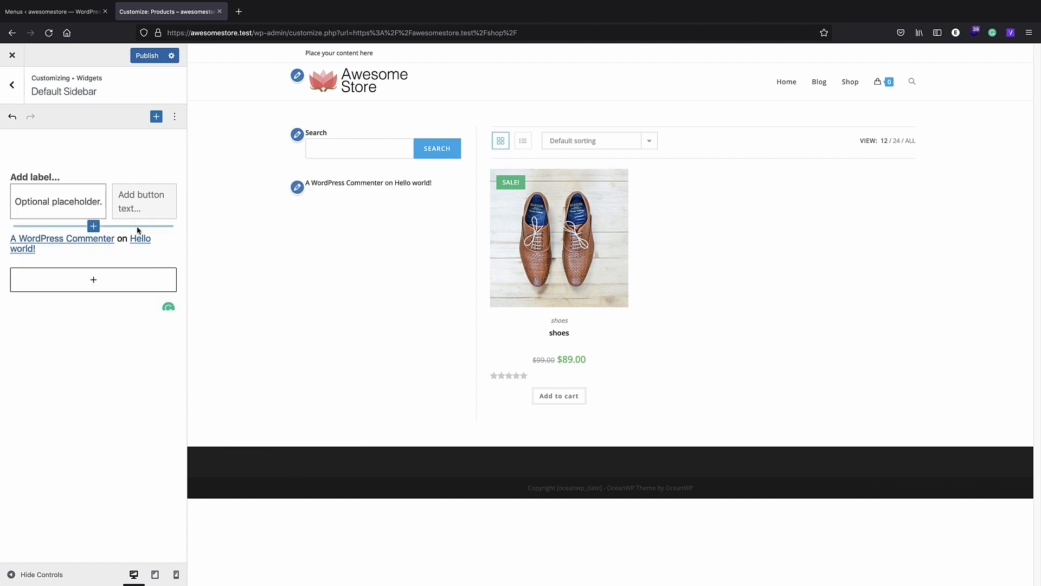
click(82, 202)
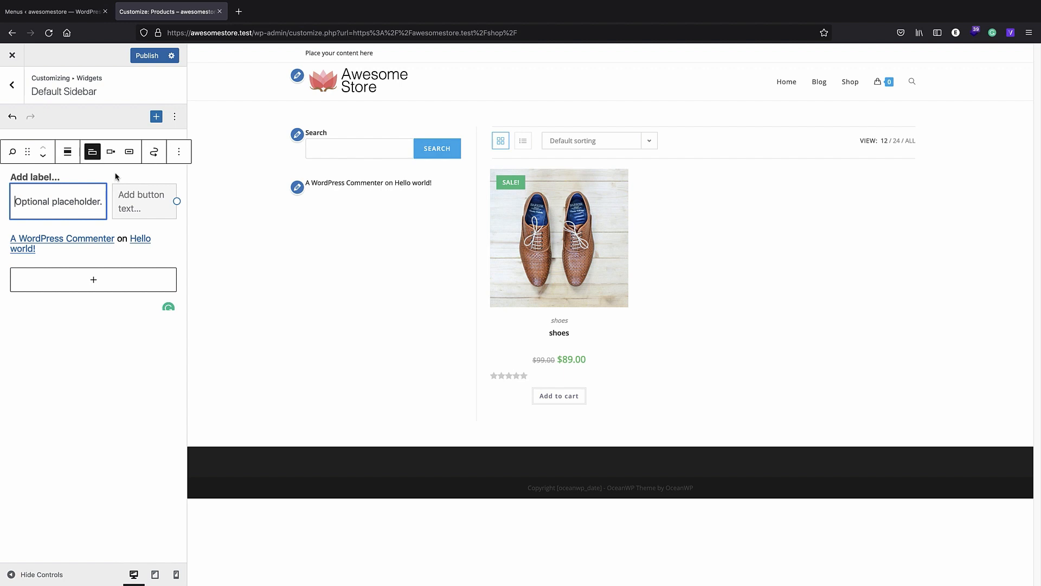
click(161, 241)
click(48, 181)
click(73, 195)
click(161, 241)
click(58, 169)
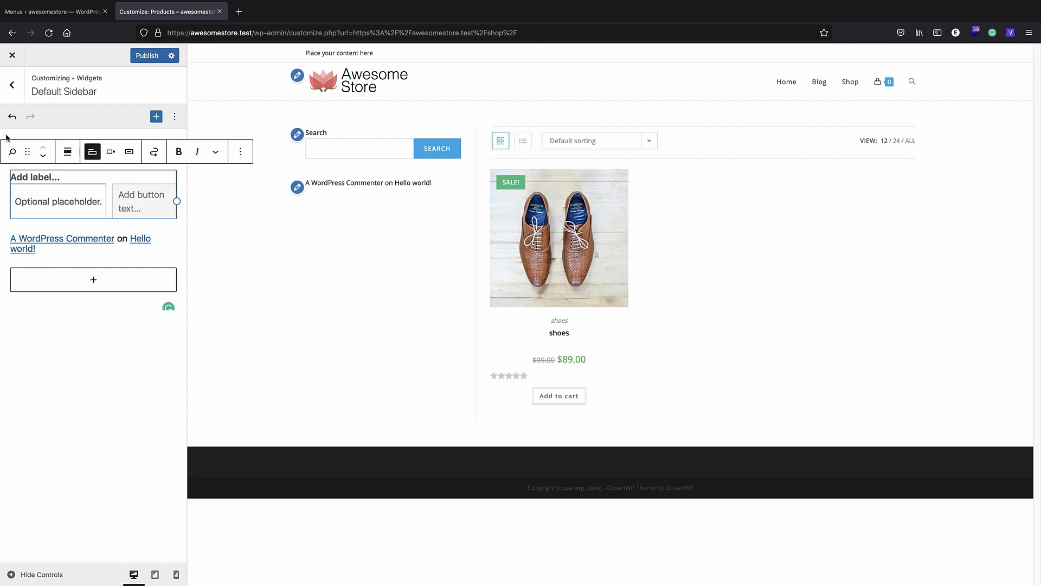
click(297, 187)
click(298, 136)
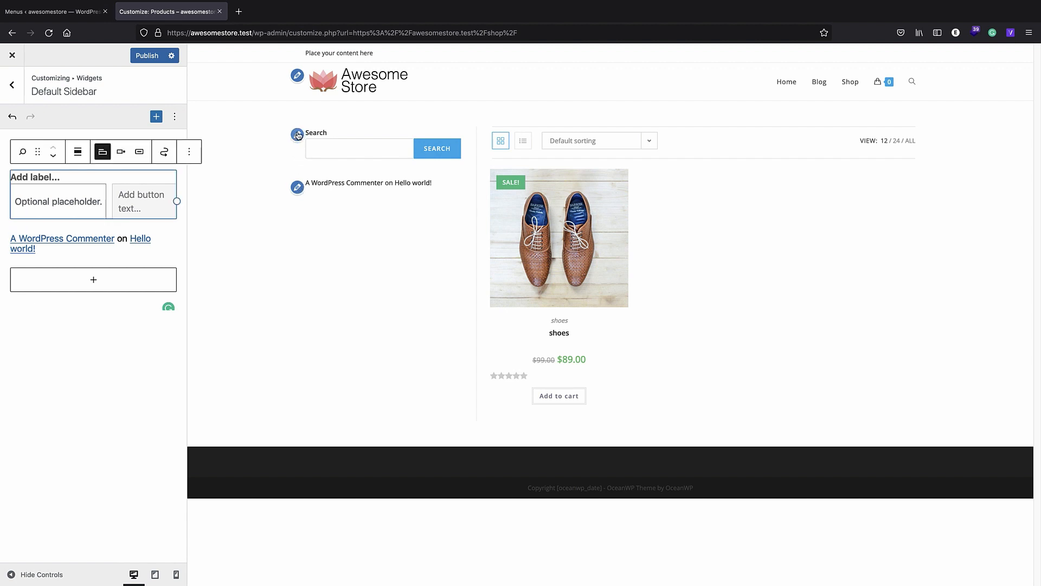
Remove the remaining group with the latest comments list from the Default Sidebar widgets
click(157, 248)
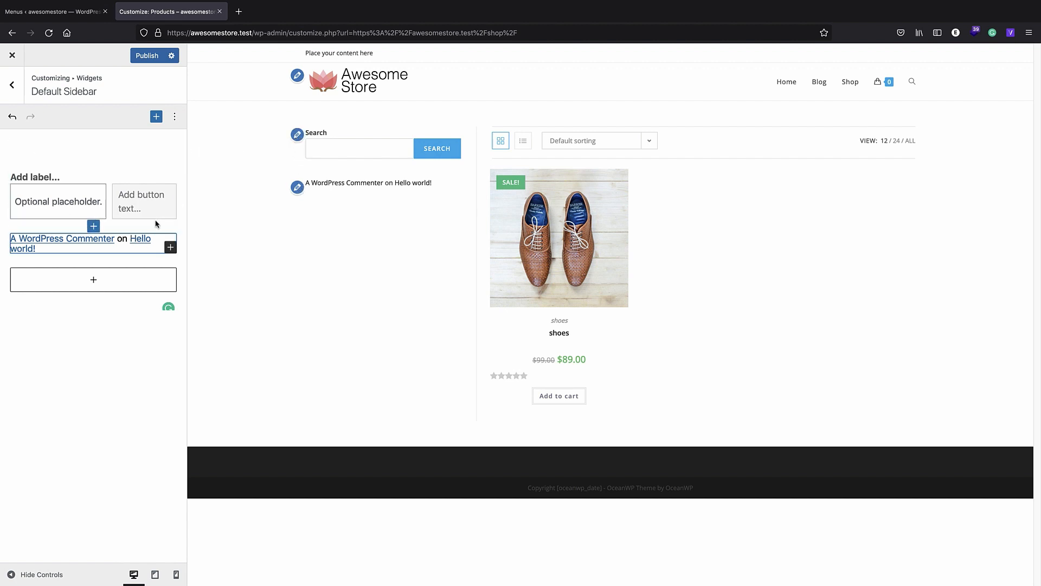
click(106, 219)
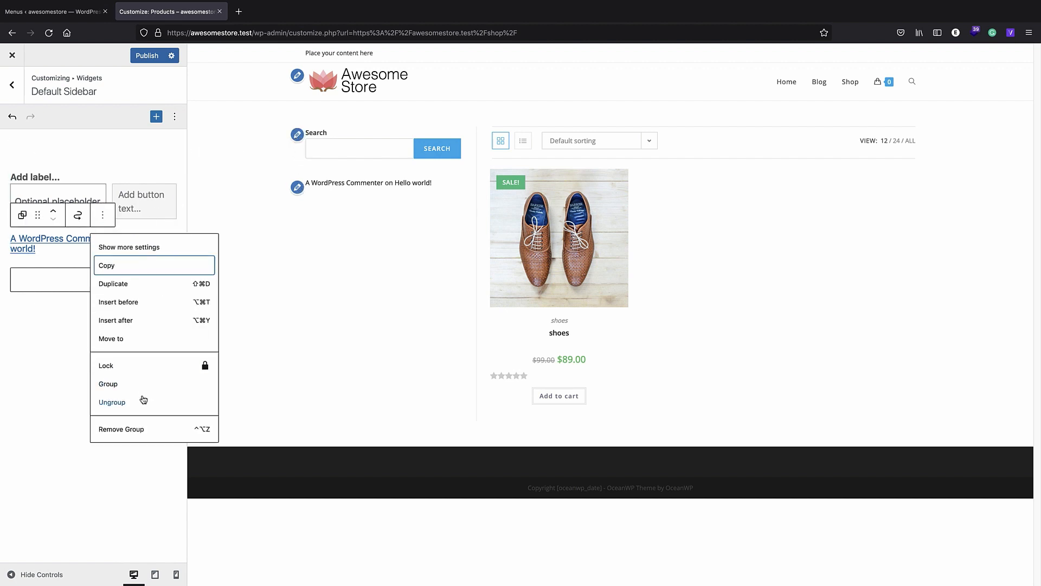
click(137, 430)
click(140, 277)
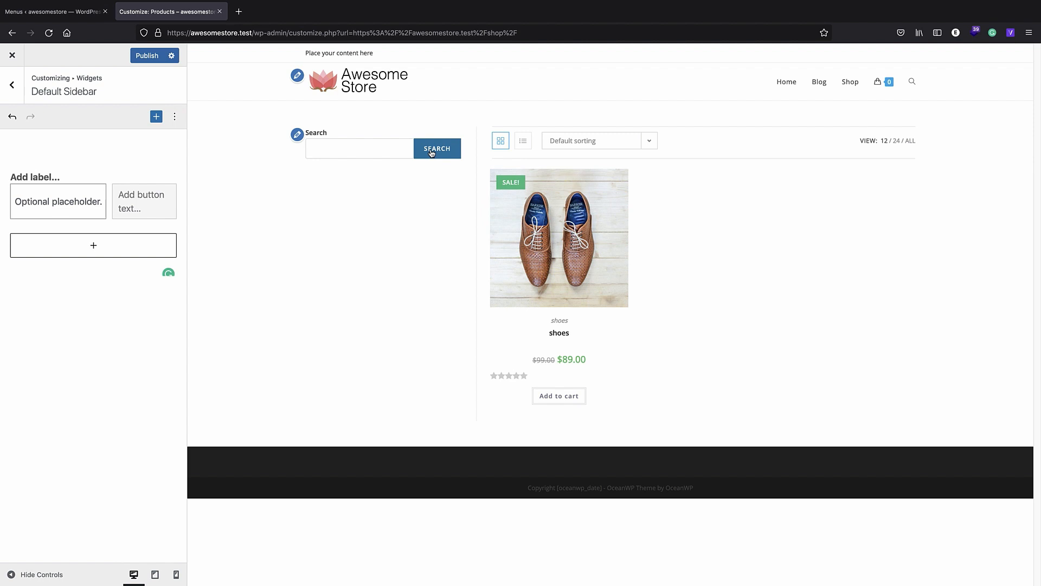
Add a Filter Products by Stock block below the search block in the Default Sidebar and publish the change
click(90, 254)
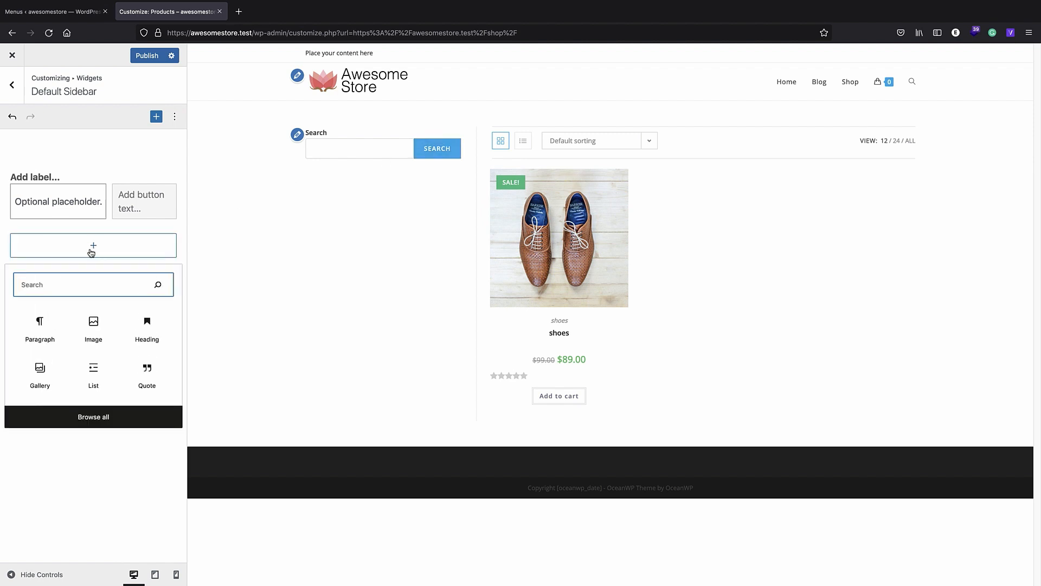
click(86, 416)
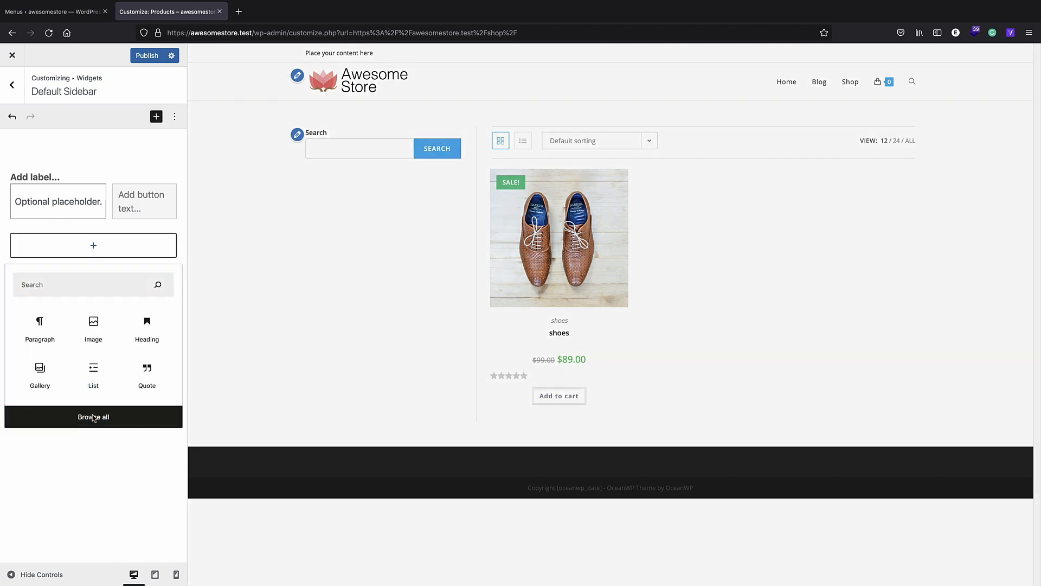
scroll(235, 241, down, 20)
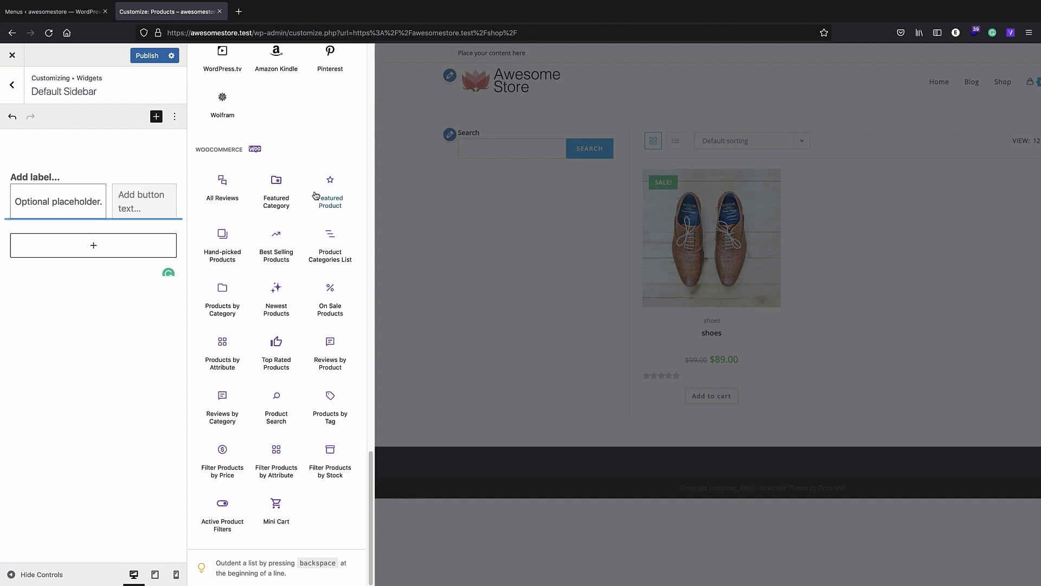
click(330, 465)
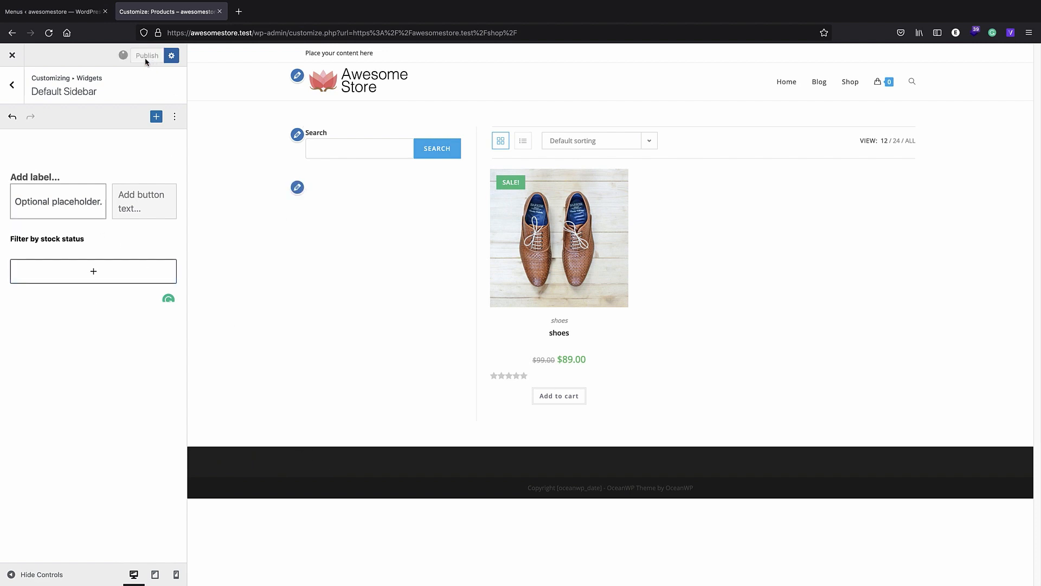
Reload the customizer and try the In stock filter in the Shop page preview, switching it on and off
click(567, 34)
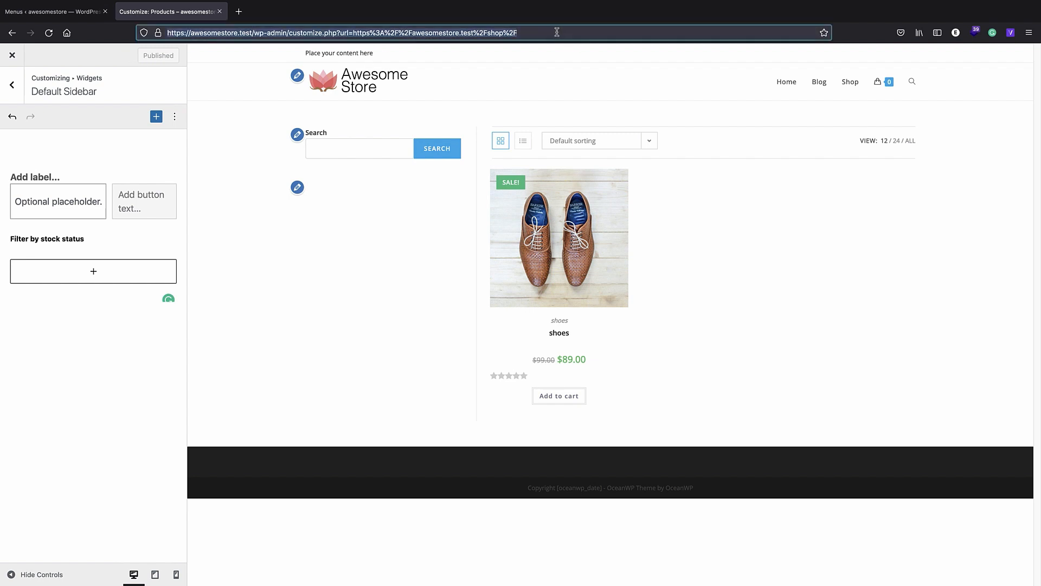
key(Return)
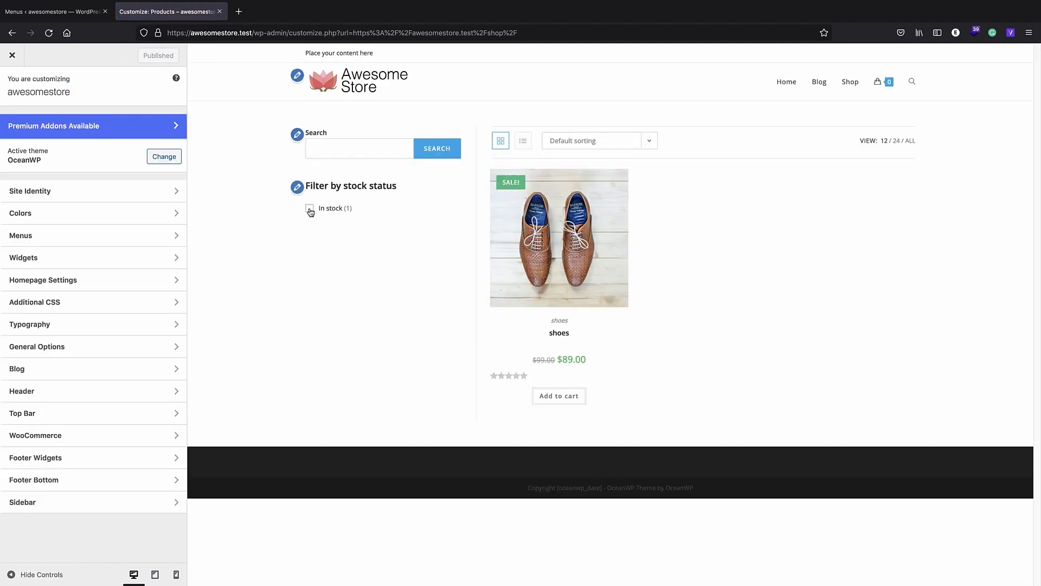
click(310, 210)
click(310, 208)
Add a Filter Products by Attribute block below the stock filter in the Default Sidebar and publish the change
click(296, 187)
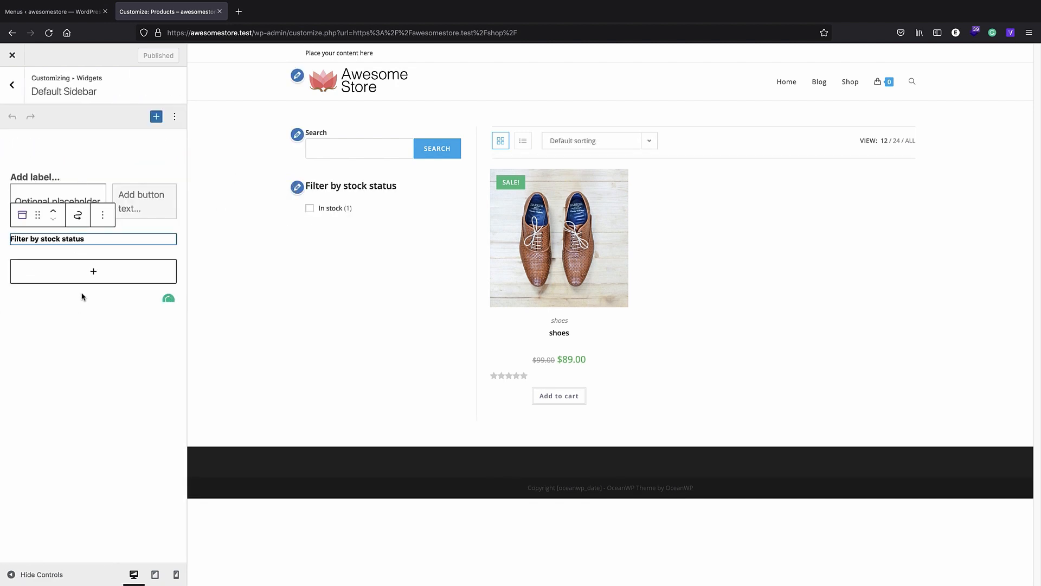
click(93, 271)
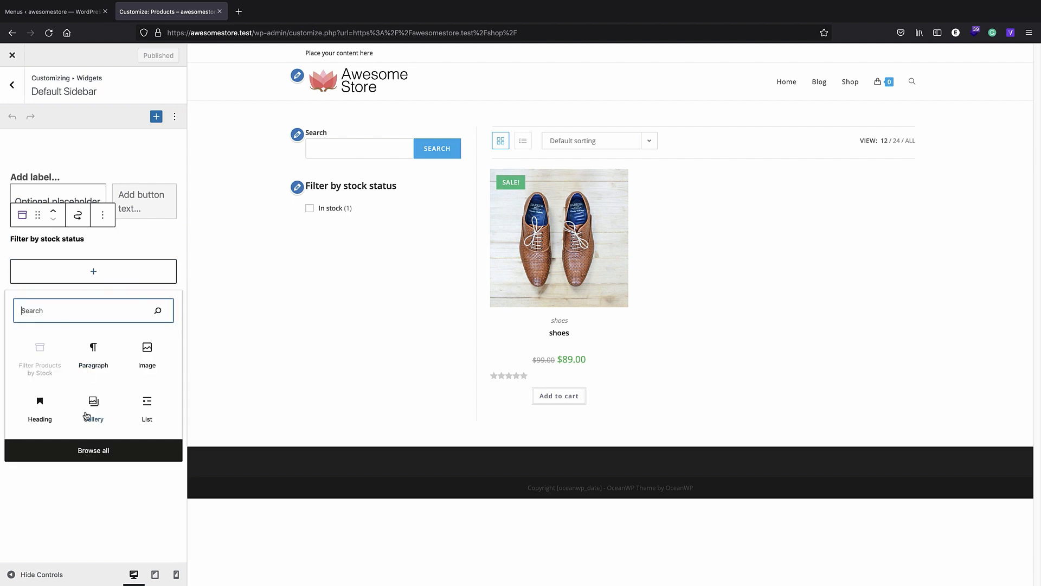
text(woocomm)
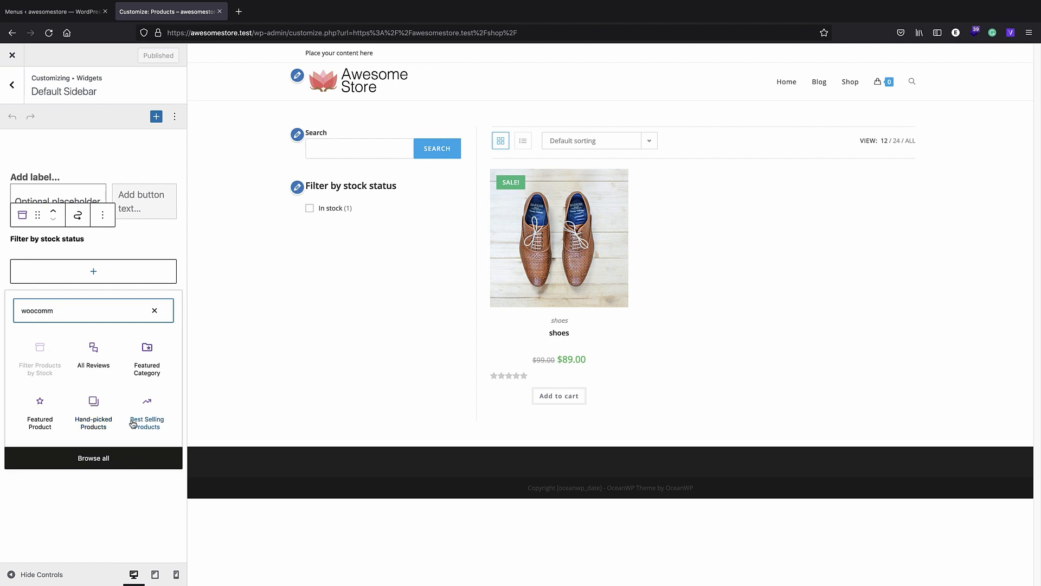
click(93, 457)
scroll(325, 339, down, 15)
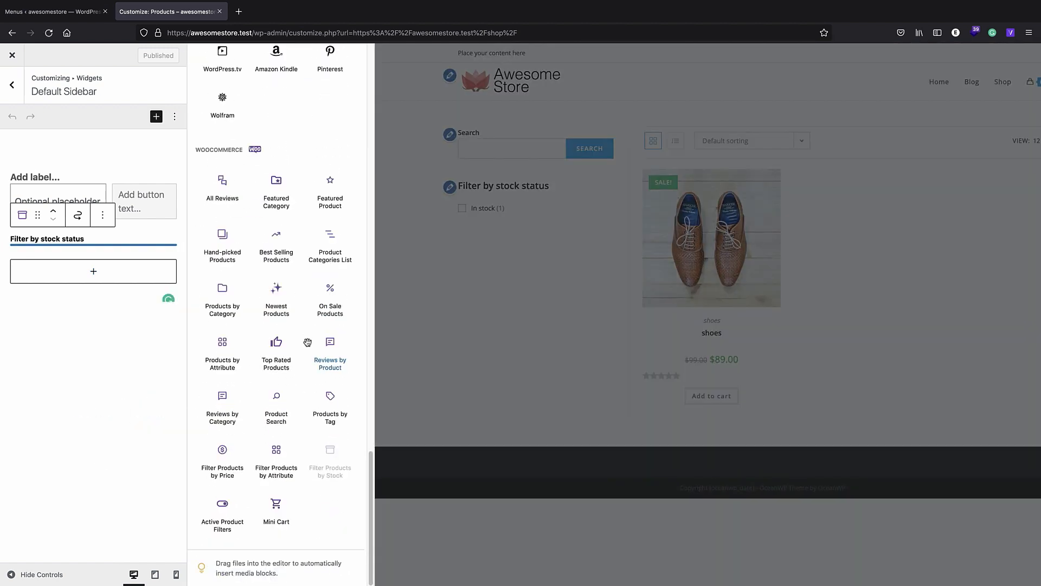
scroll(319, 465, up, 15)
scroll(319, 465, down, 15)
scroll(214, 421, up, 15)
scroll(263, 474, down, 10)
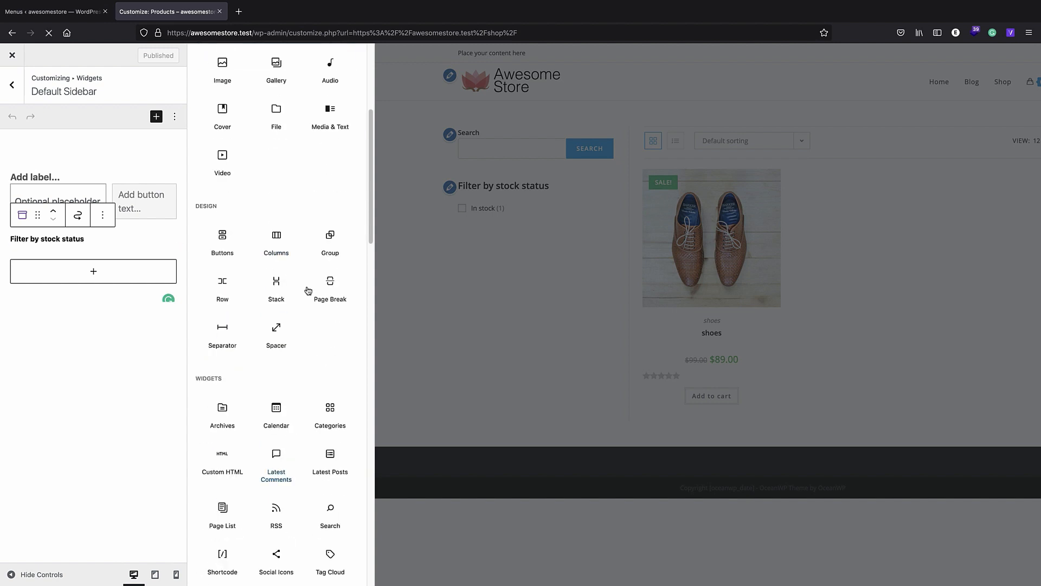
scroll(305, 282, down, 15)
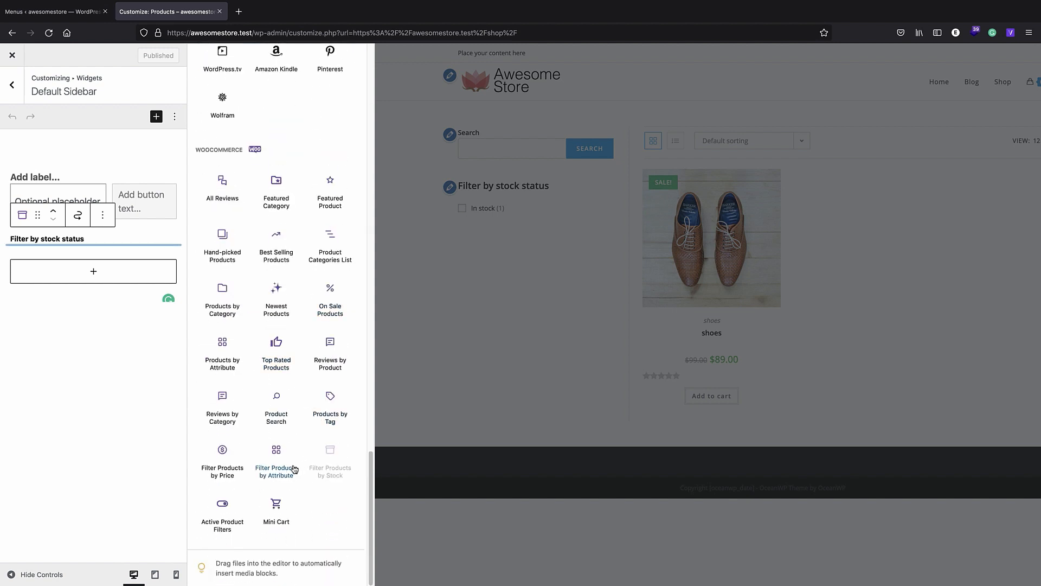
click(276, 452)
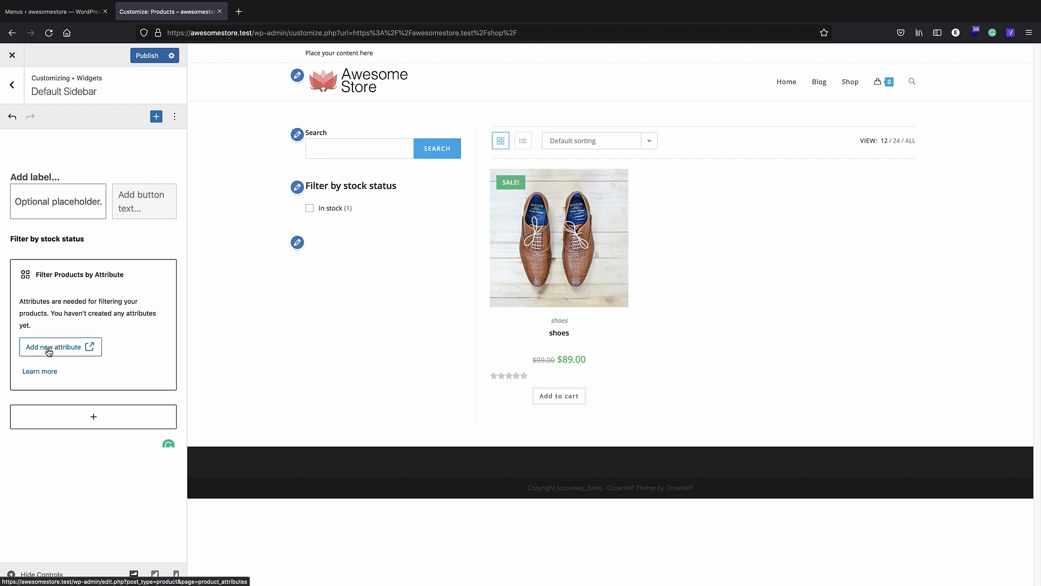
click(153, 62)
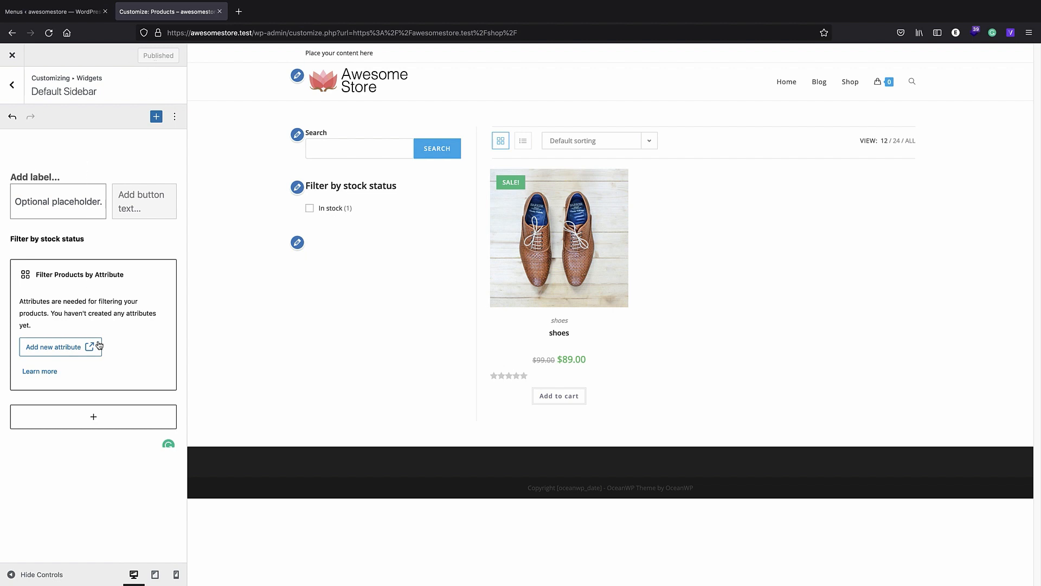
Go from the attribute filter block to adding attributes and create a product attribute with the name and slug color
click(43, 352)
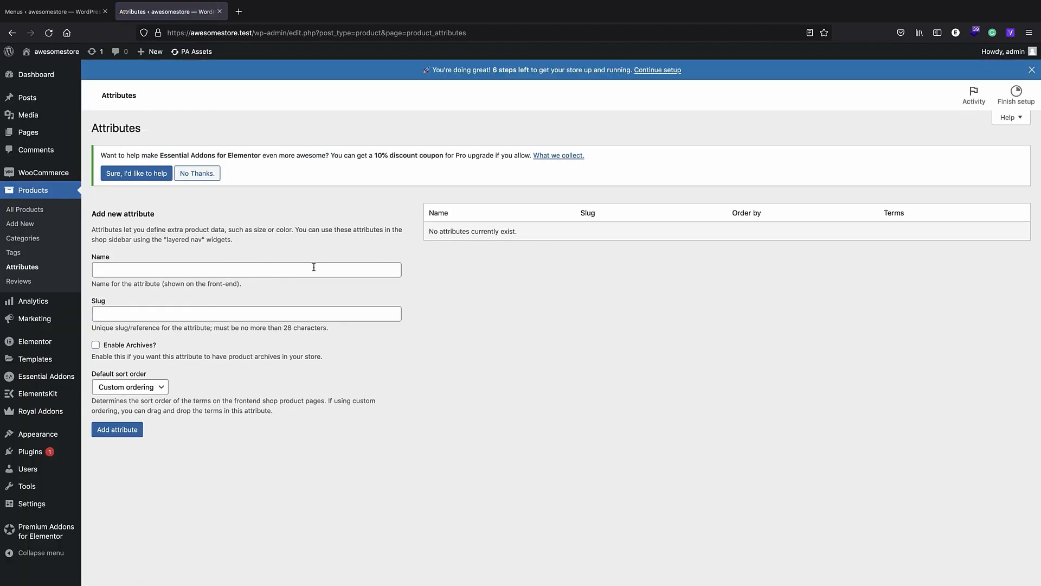
click(134, 270)
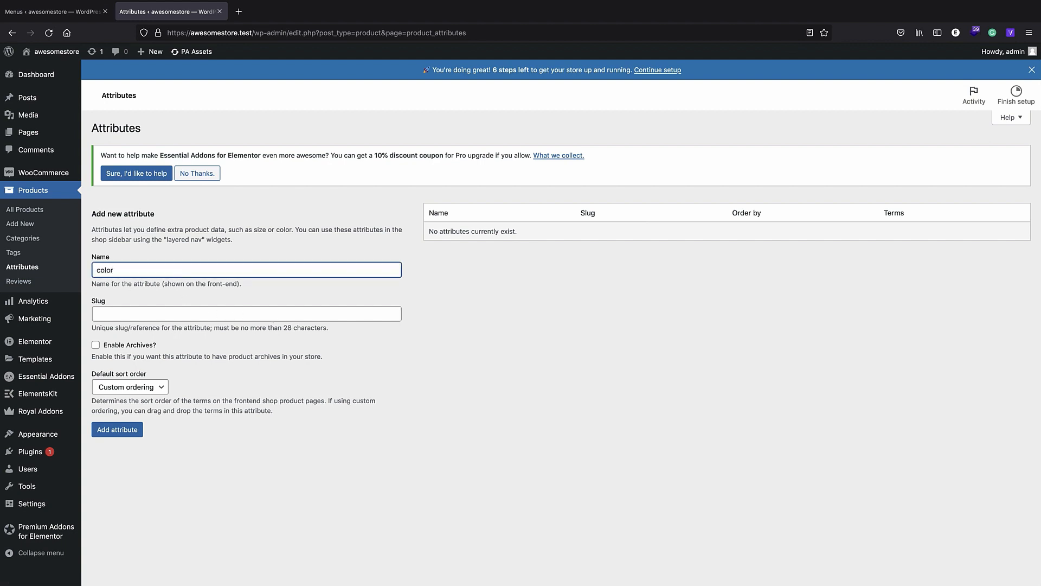
click(173, 316)
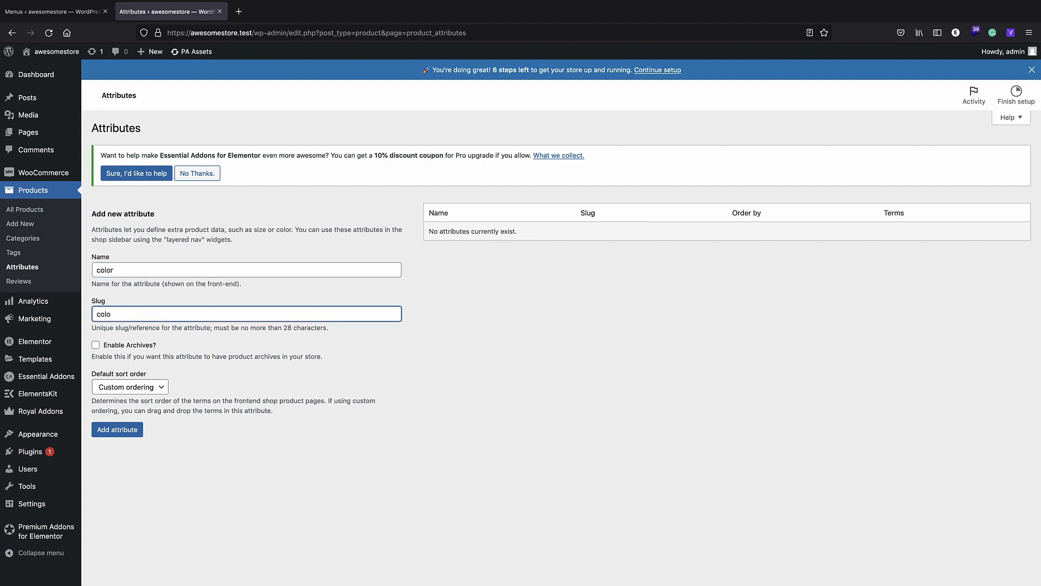
click(117, 429)
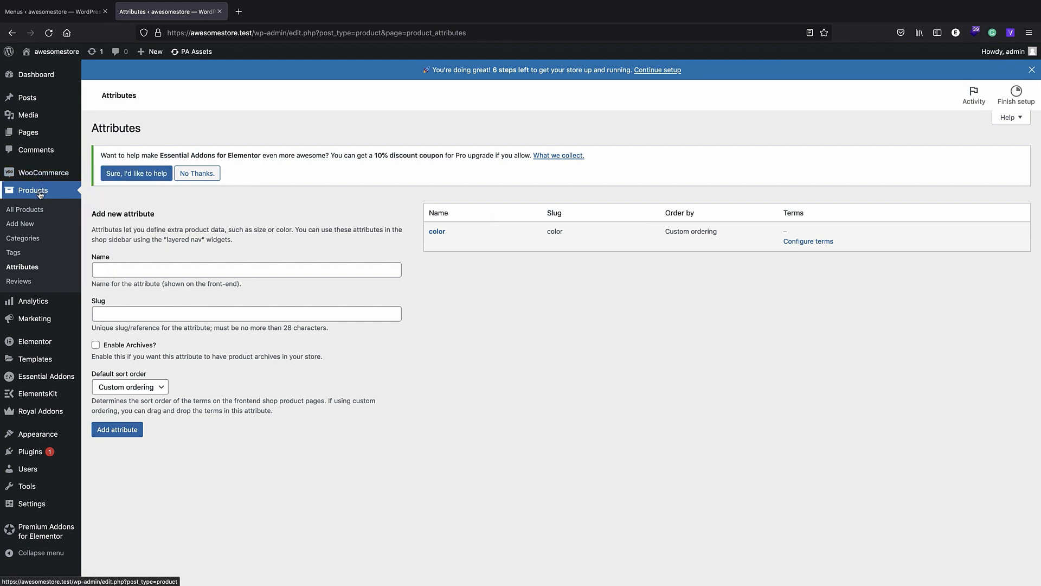
Open the shoes product for editing and add the color attribute to its product data
click(38, 211)
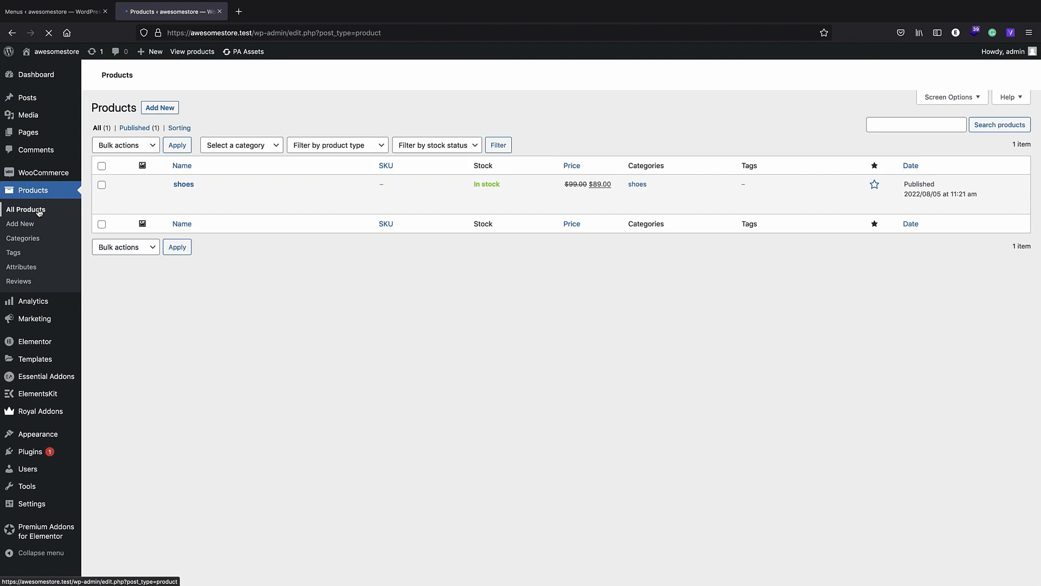
click(186, 264)
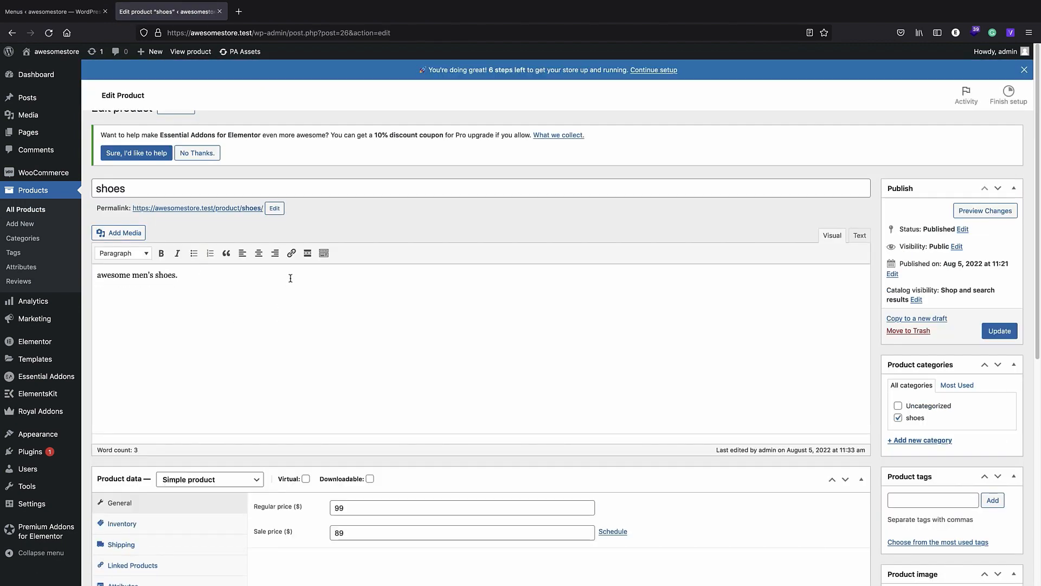
scroll(298, 274, down, 5)
scroll(303, 268, down, 1)
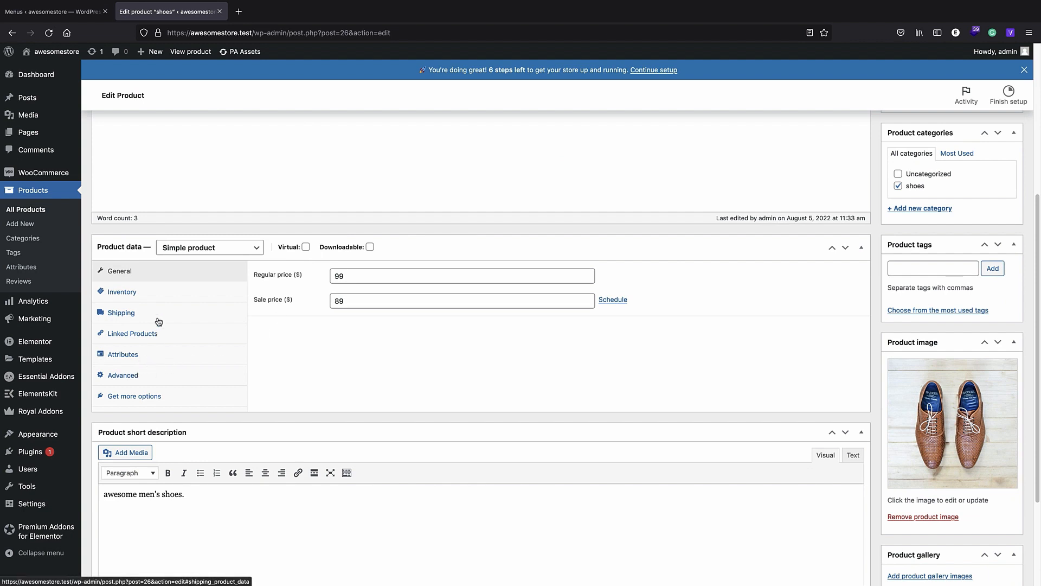
click(151, 356)
click(304, 274)
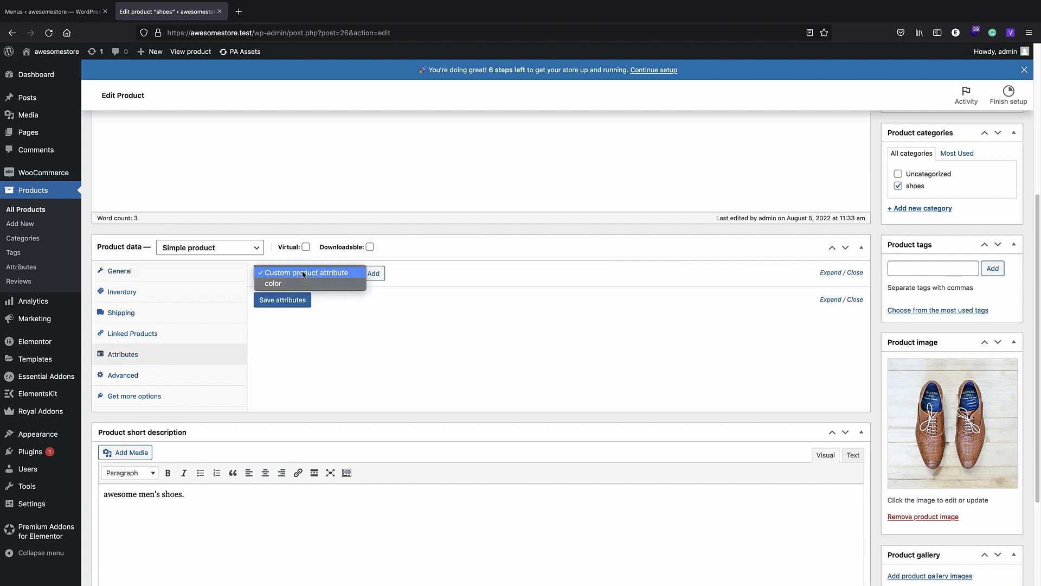
click(287, 282)
click(373, 273)
Create the new value brown for the shoes product's color attribute and save the attributes
click(385, 334)
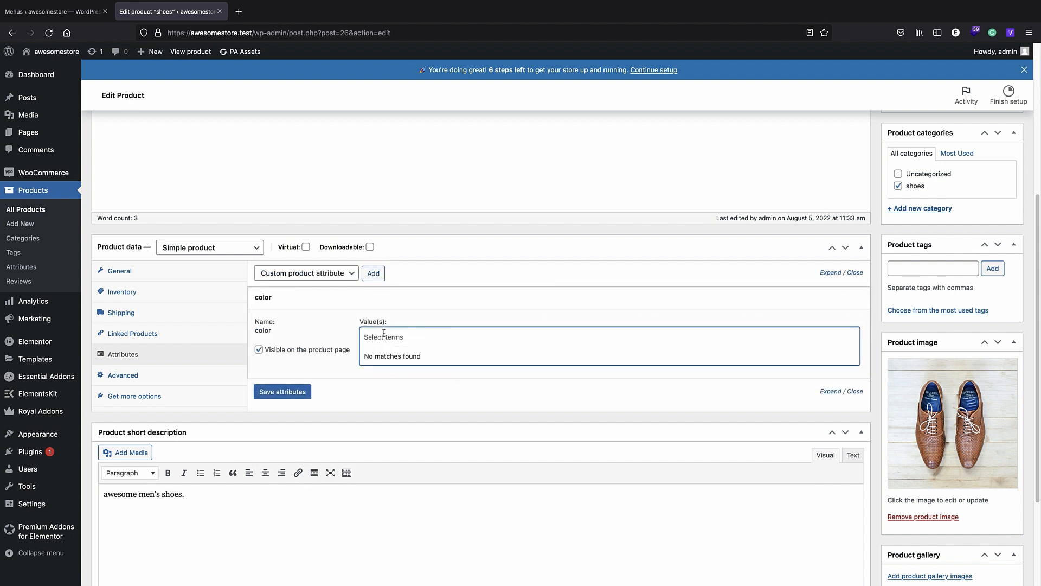
text(b)
click(458, 374)
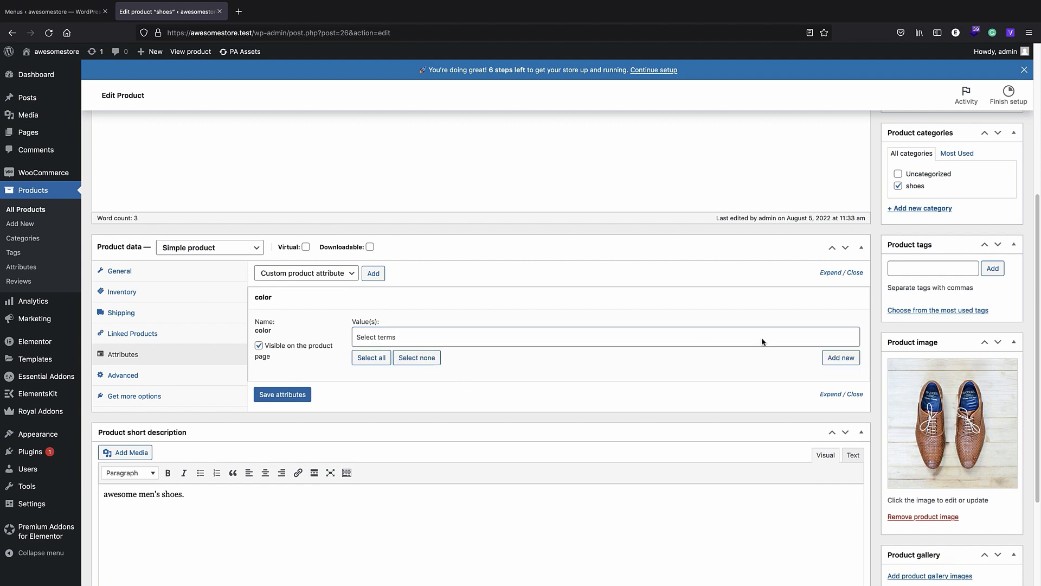
click(841, 358)
text(brown)
click(595, 341)
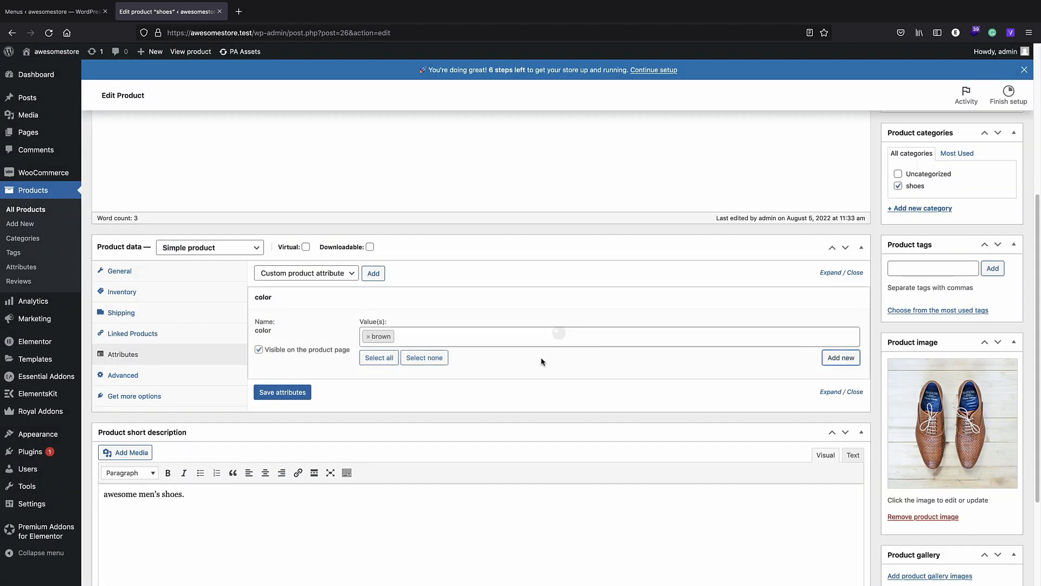
click(293, 392)
Open the store in a new tab and check the additional information on the shoes product page
right_click(58, 54)
click(65, 64)
click(255, 15)
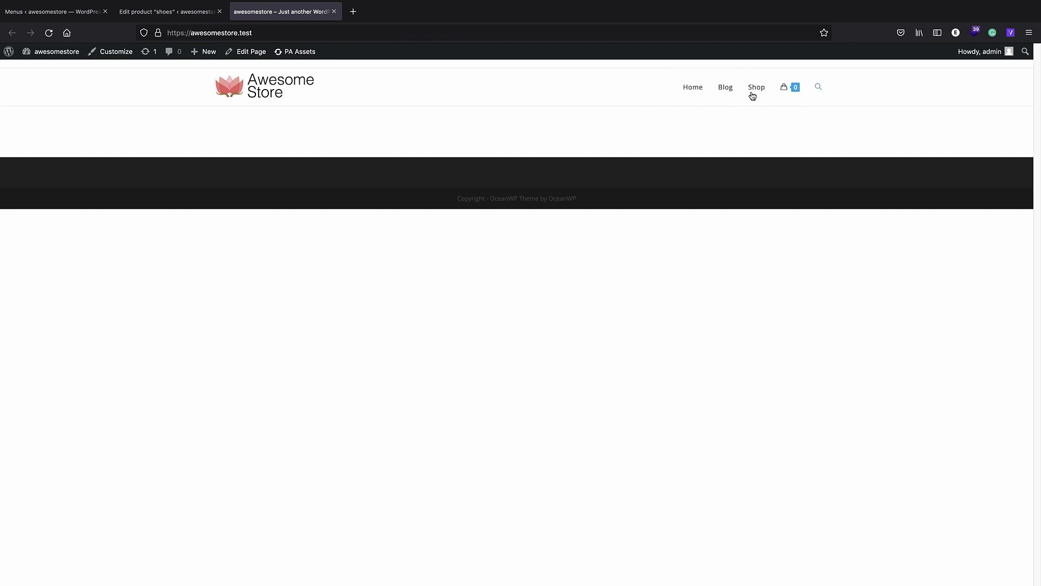
click(754, 92)
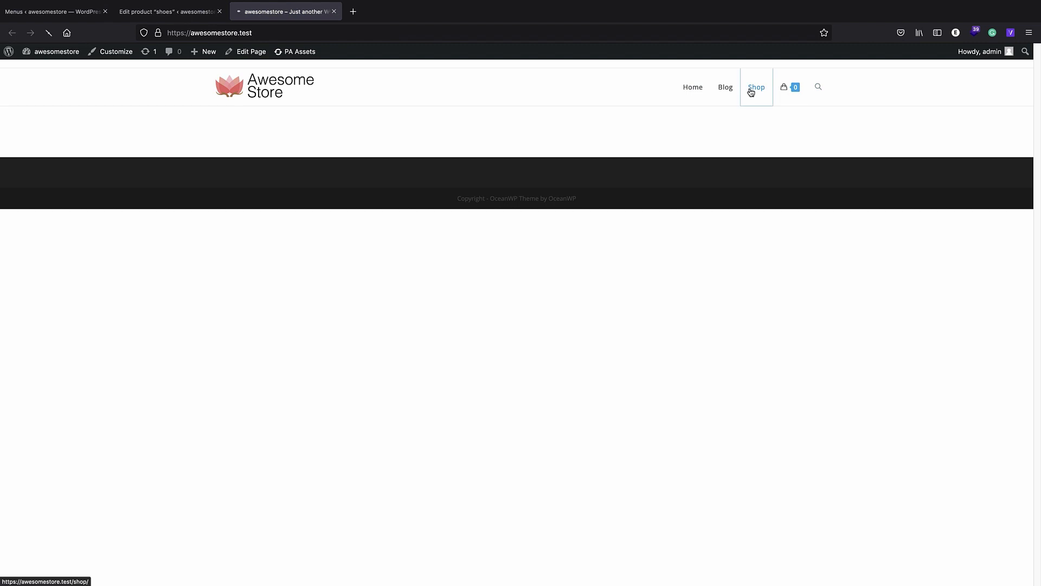
click(504, 228)
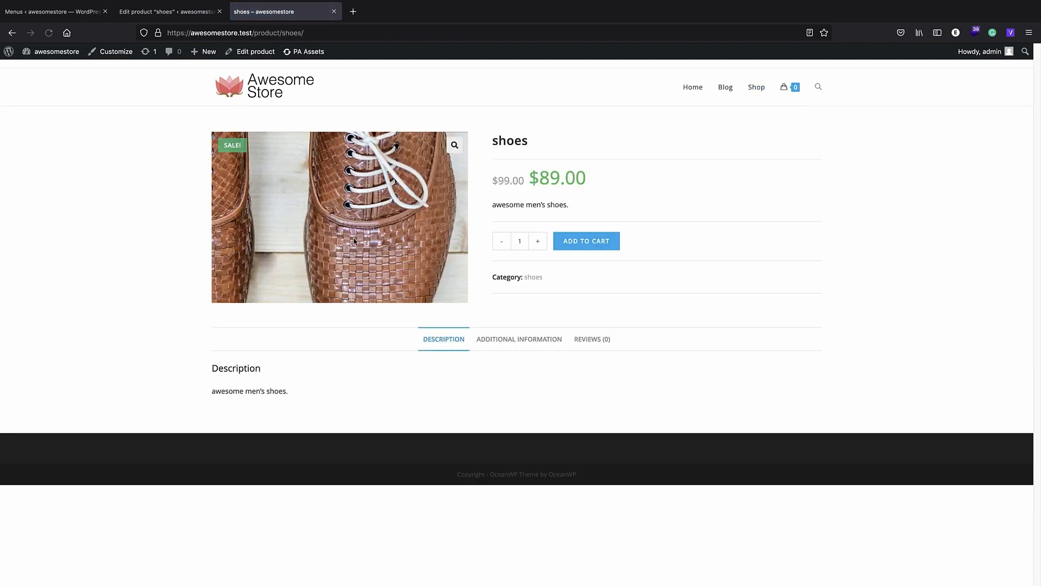
click(529, 344)
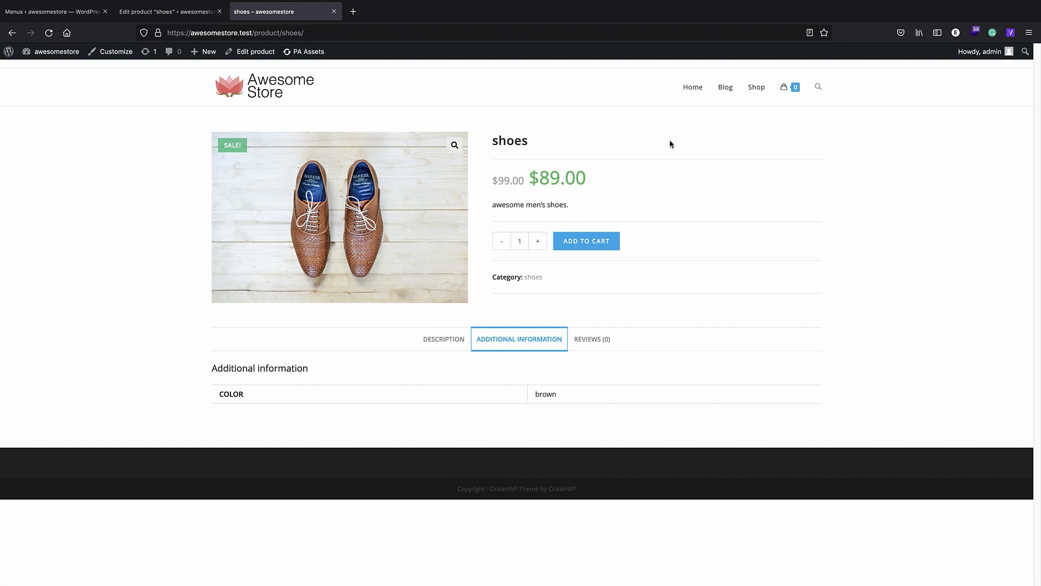
Return to the storefront's Shop page and examine the filters in its sidebar
click(750, 89)
click(297, 156)
click(226, 228)
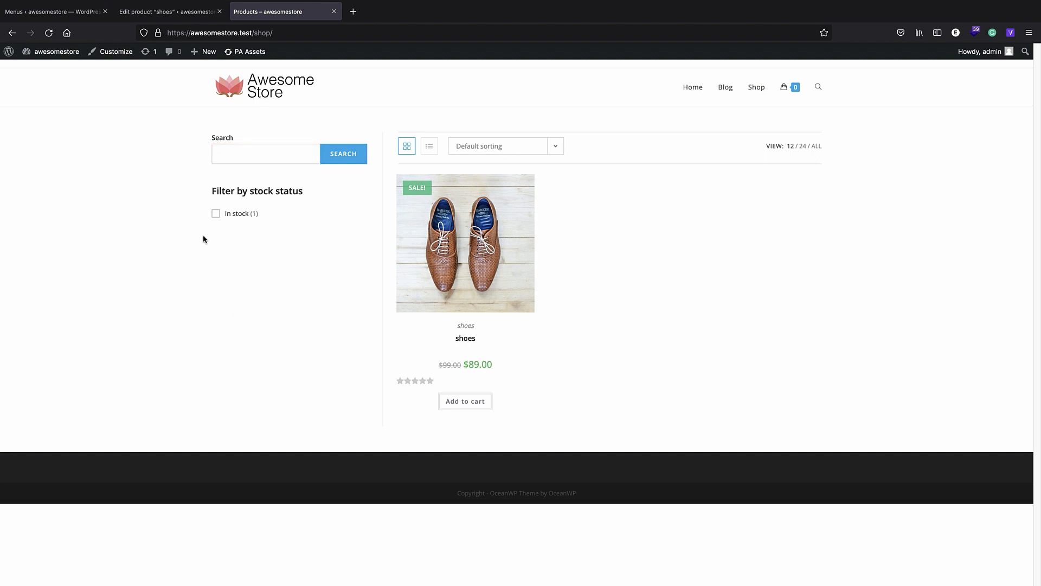
Customize the Shop page, set the Filter Products by Attribute block to color, and publish the change
click(109, 56)
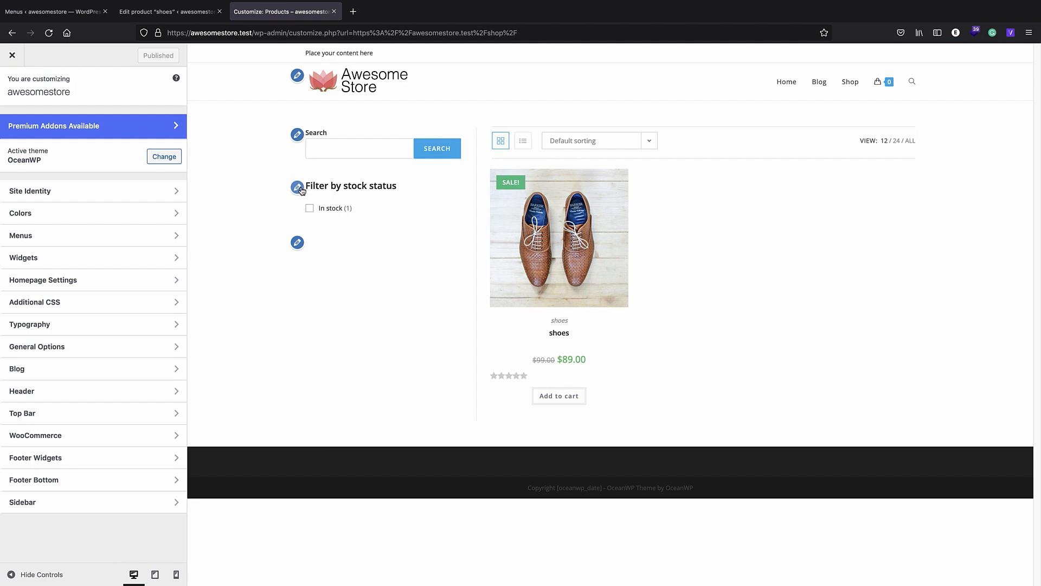
click(301, 243)
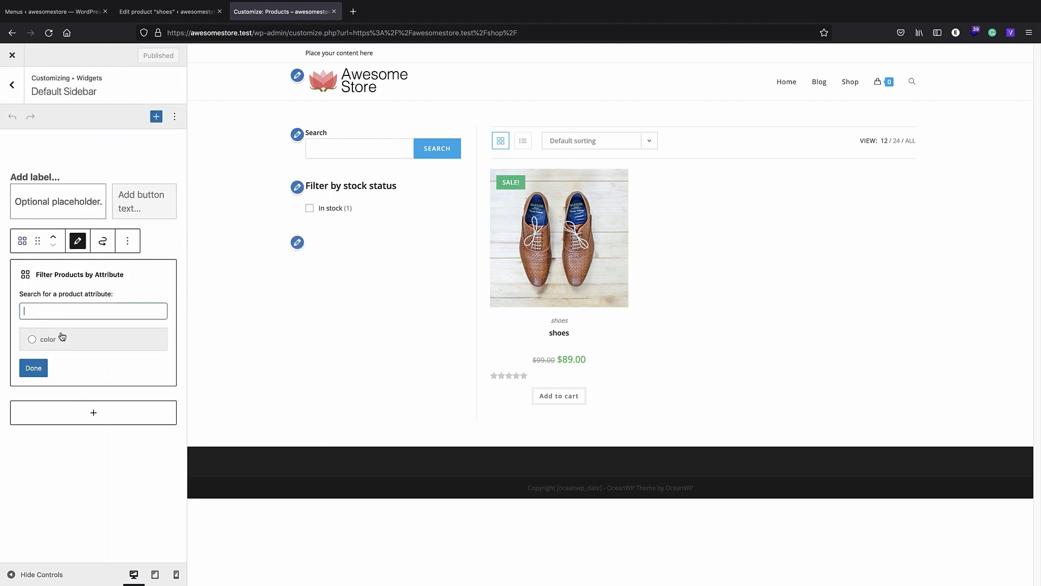
click(32, 342)
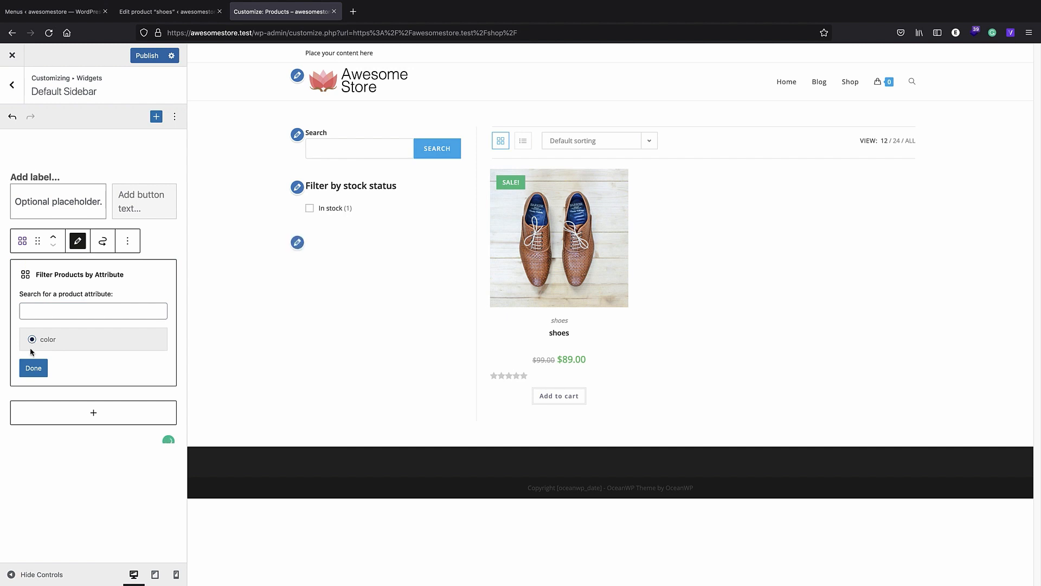
click(31, 369)
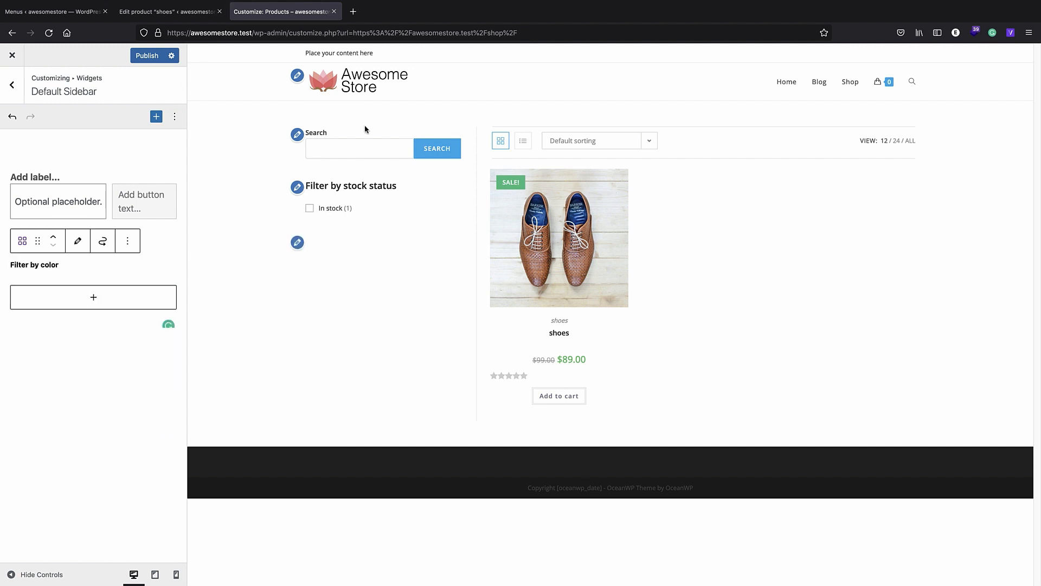
click(147, 55)
click(382, 26)
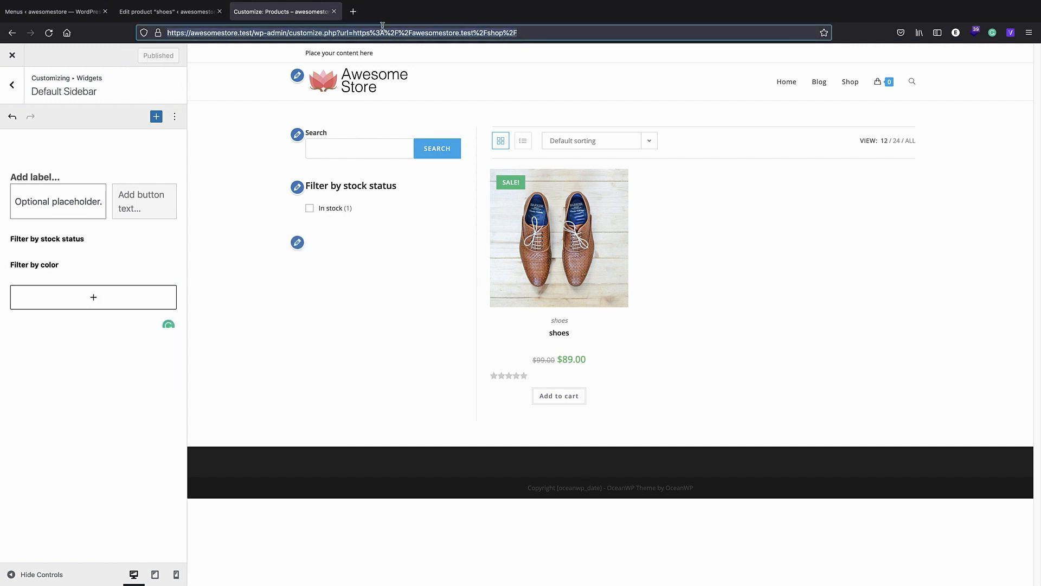
Reload the customizer, exit to the shop page, and test the brown color filter by turning it on and off
key(Return)
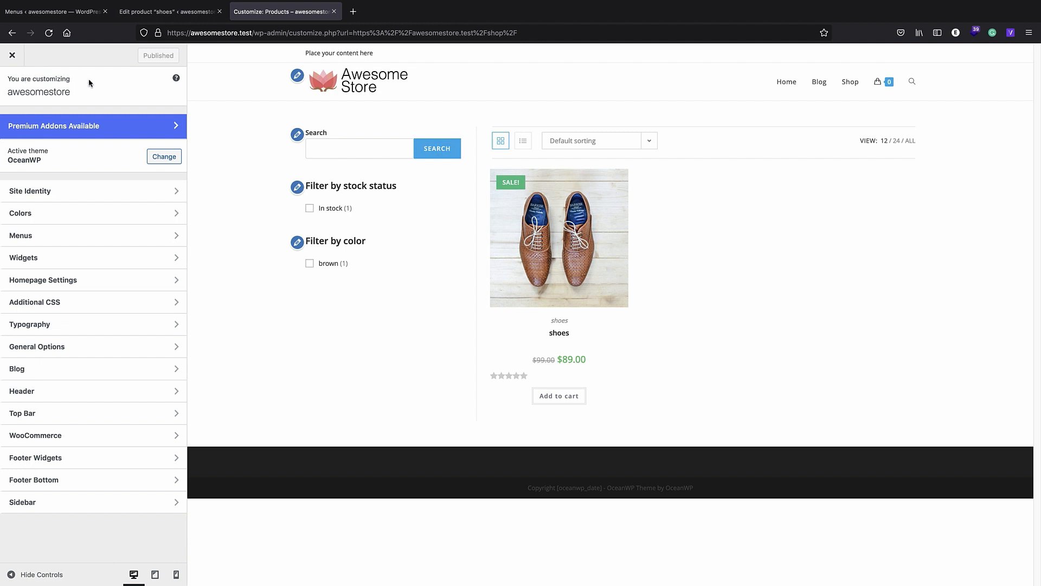
click(13, 56)
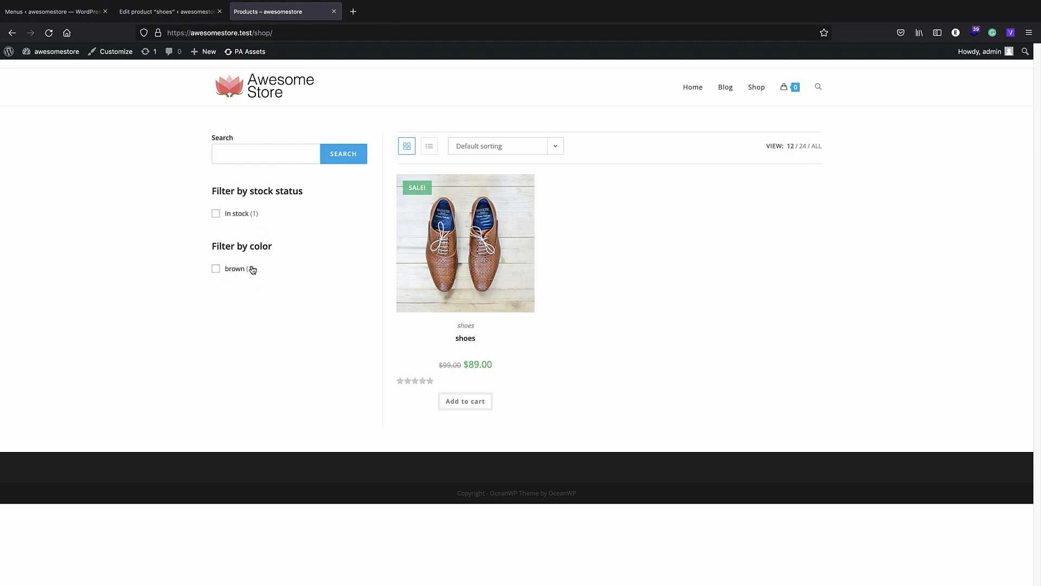
click(217, 269)
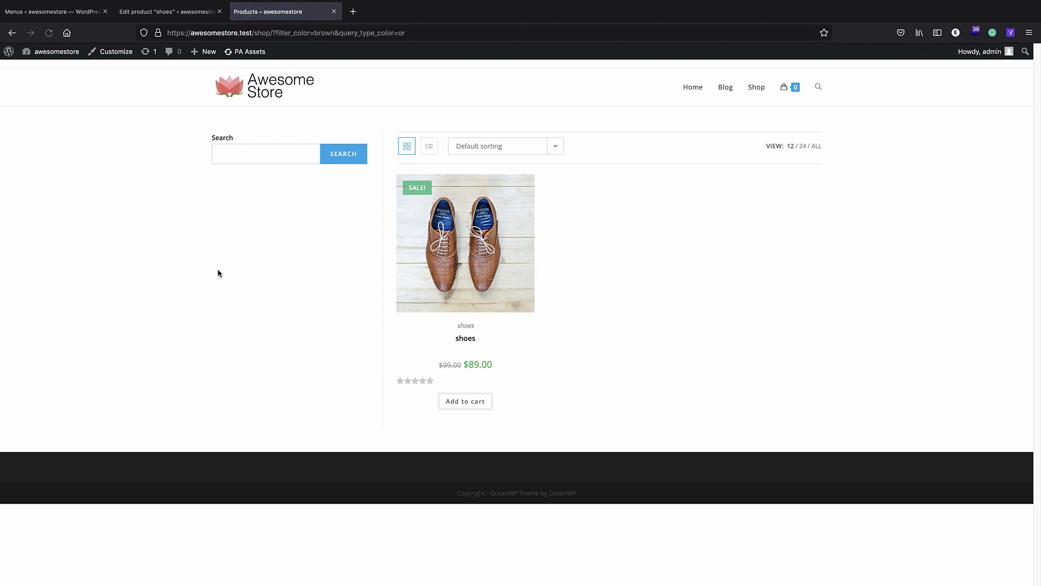
click(216, 269)
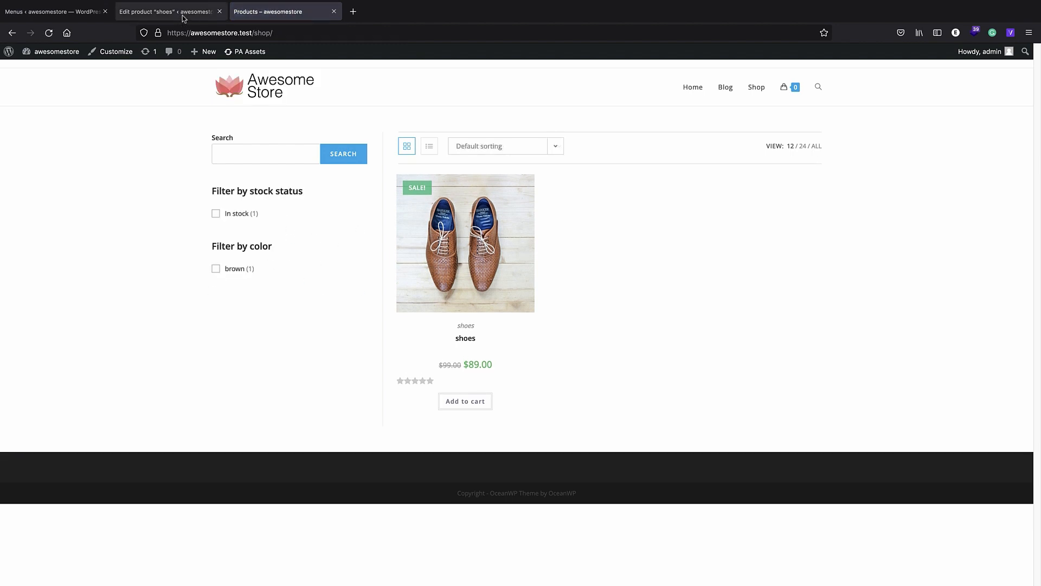
Return to editing the shoes product and view its available product types without changing the type
click(182, 15)
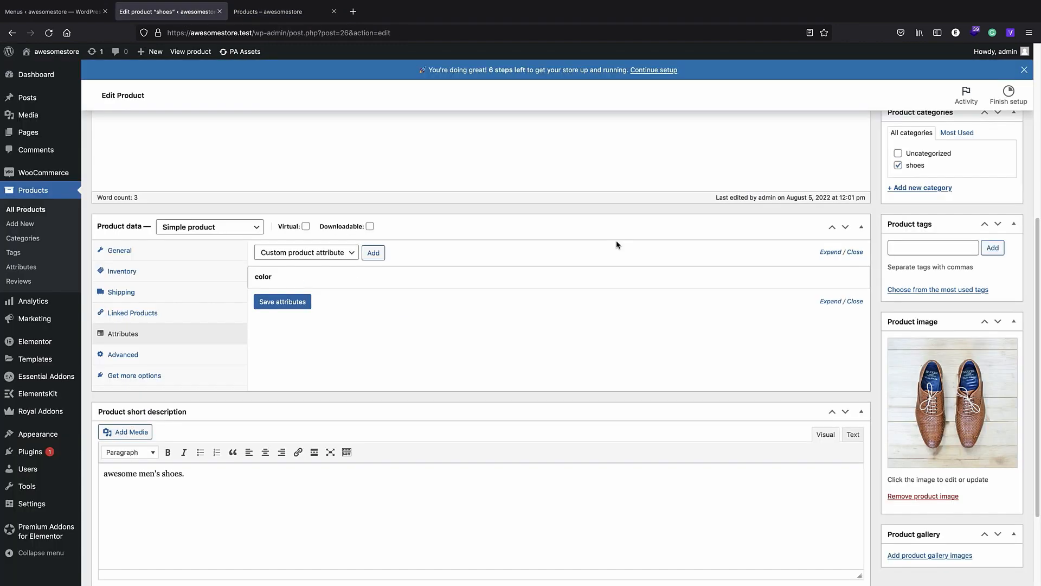
click(215, 230)
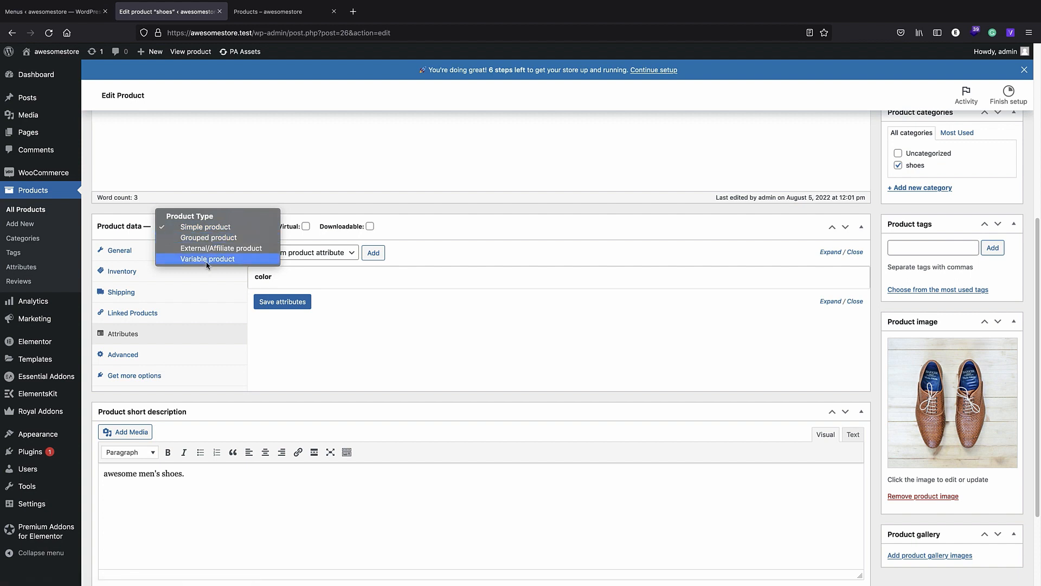
click(235, 173)
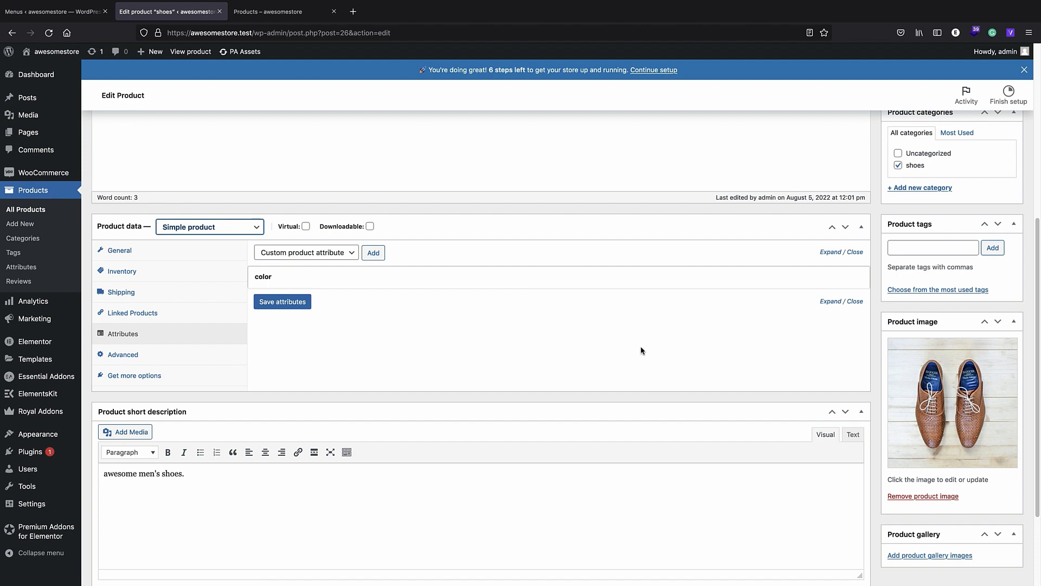
Update the shoes product and reload the shop page to check its listing
scroll(613, 317, up, 5)
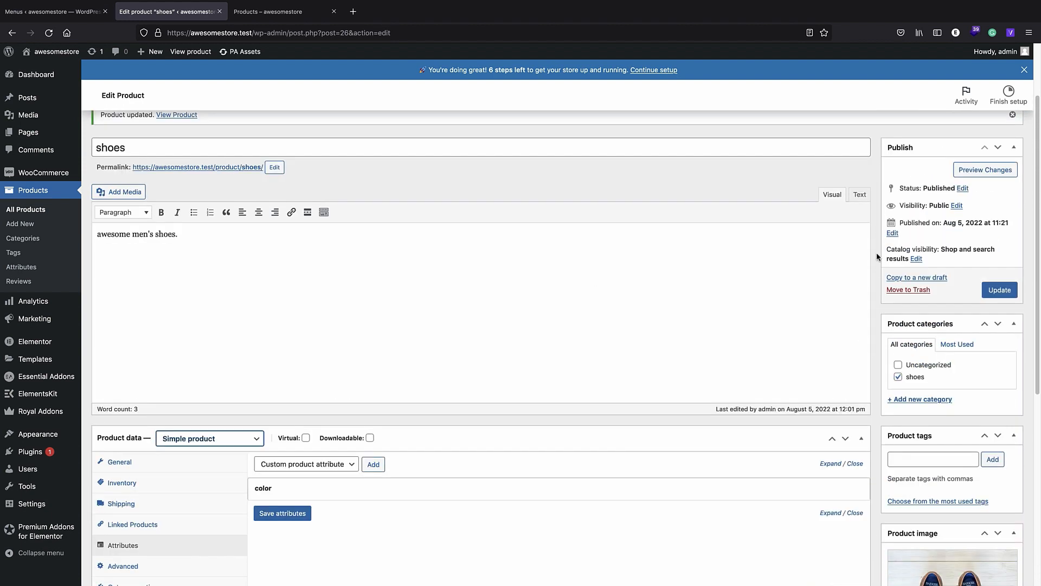
click(1005, 288)
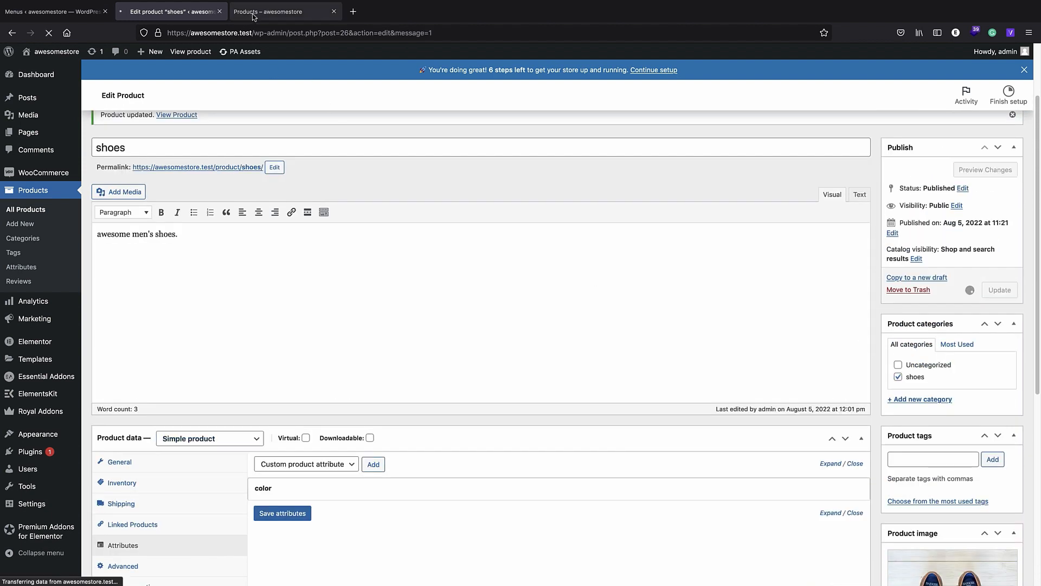
click(271, 11)
click(54, 40)
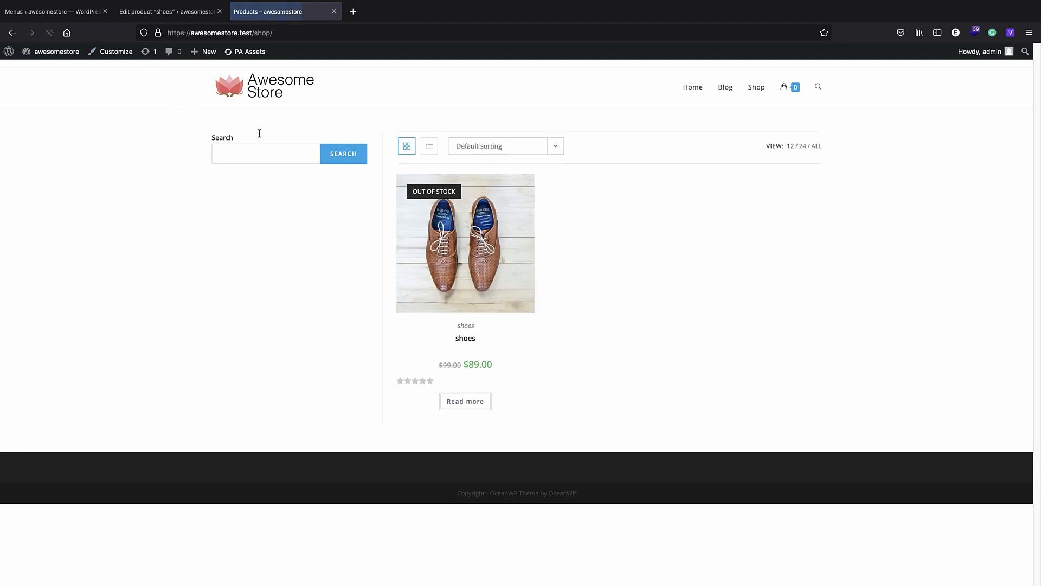
Set the shoes product's inventory stock status to In stock, update the product, and reload the shop page
click(165, 11)
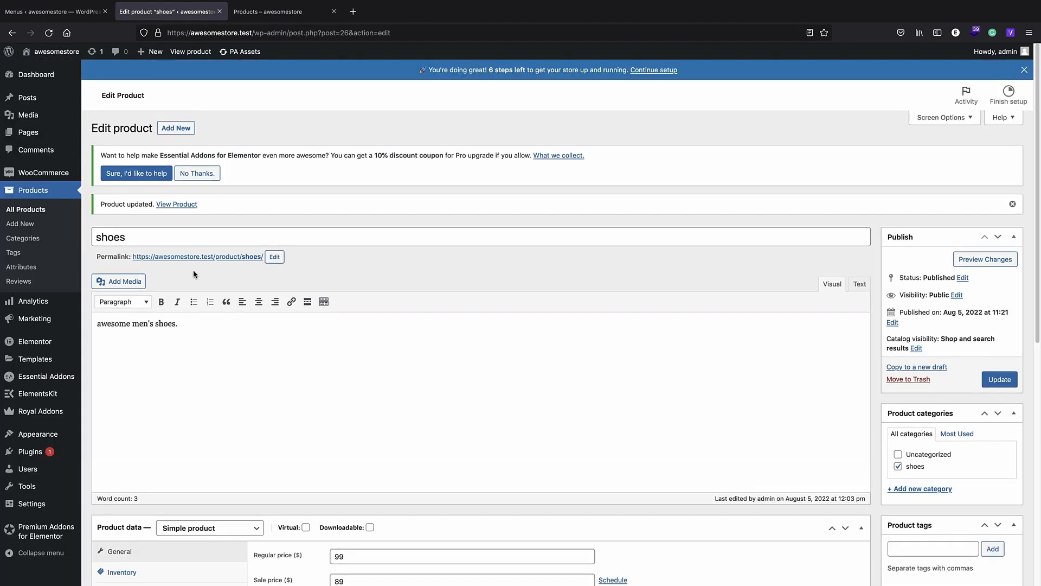
scroll(234, 354, down, 3)
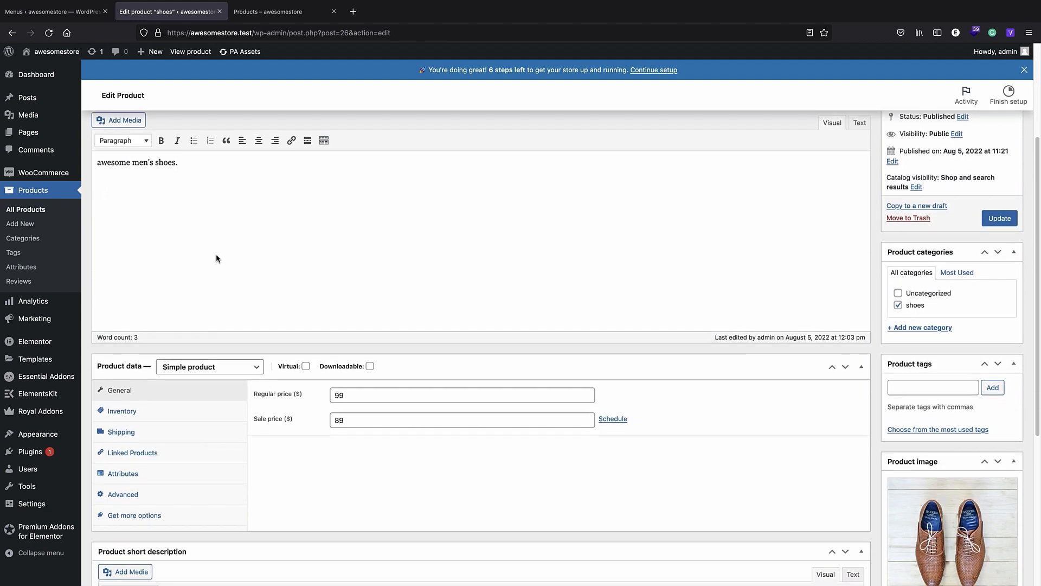
scroll(234, 354, down, 1)
click(1000, 175)
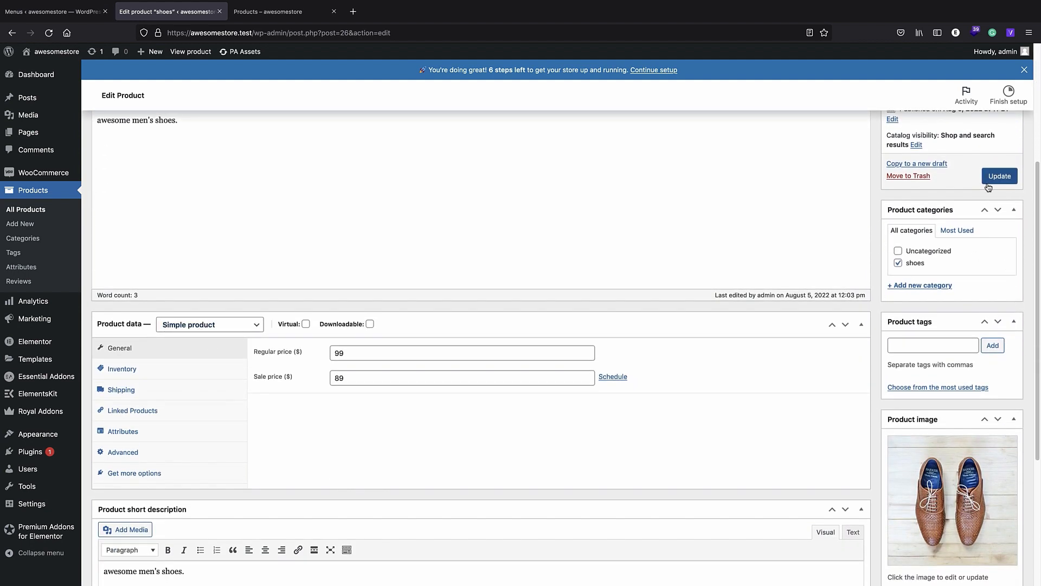
scroll(199, 366, down, 2)
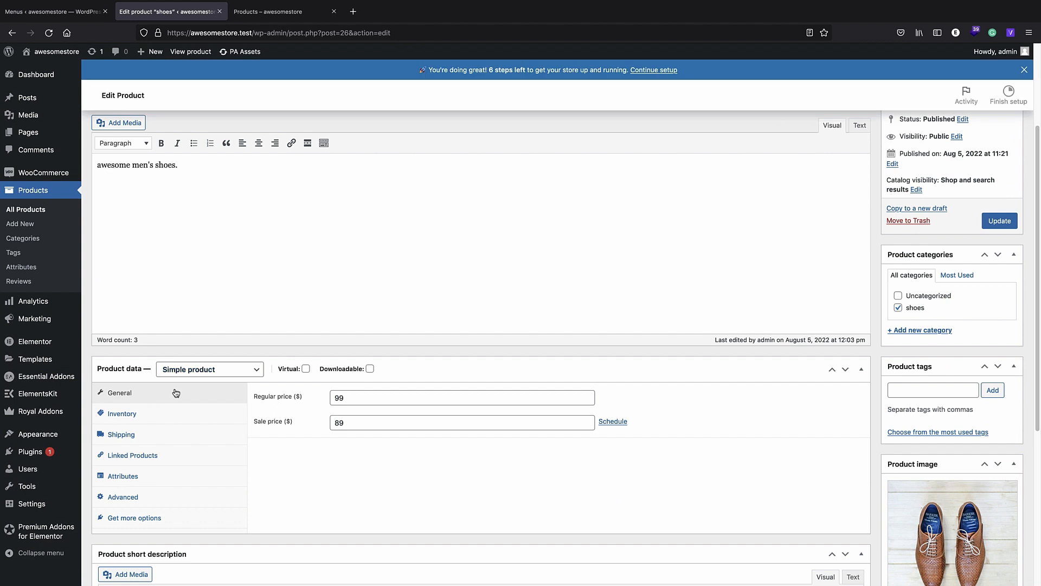
click(148, 438)
click(372, 464)
click(359, 457)
click(999, 240)
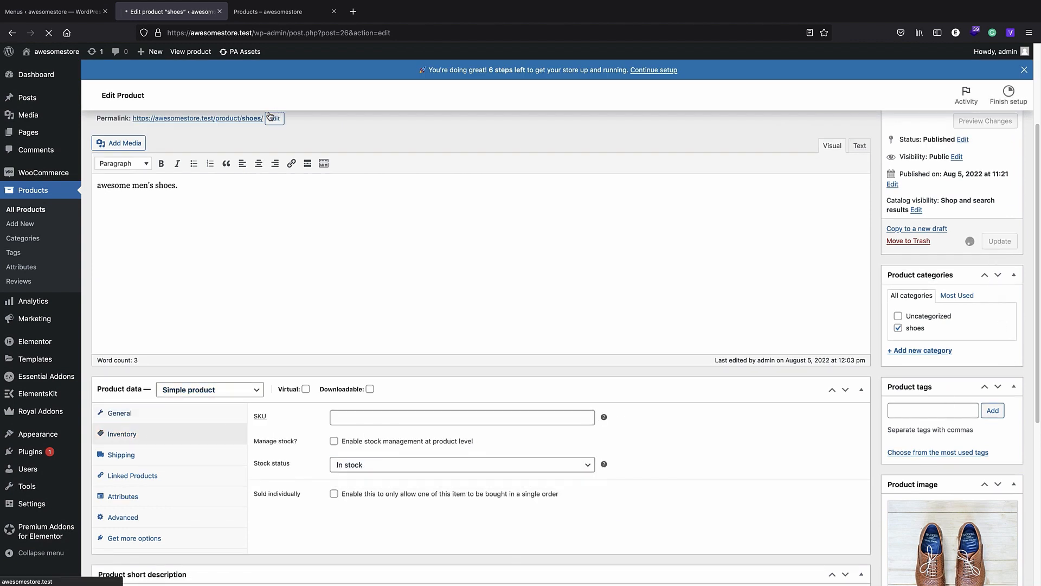
click(270, 12)
click(47, 33)
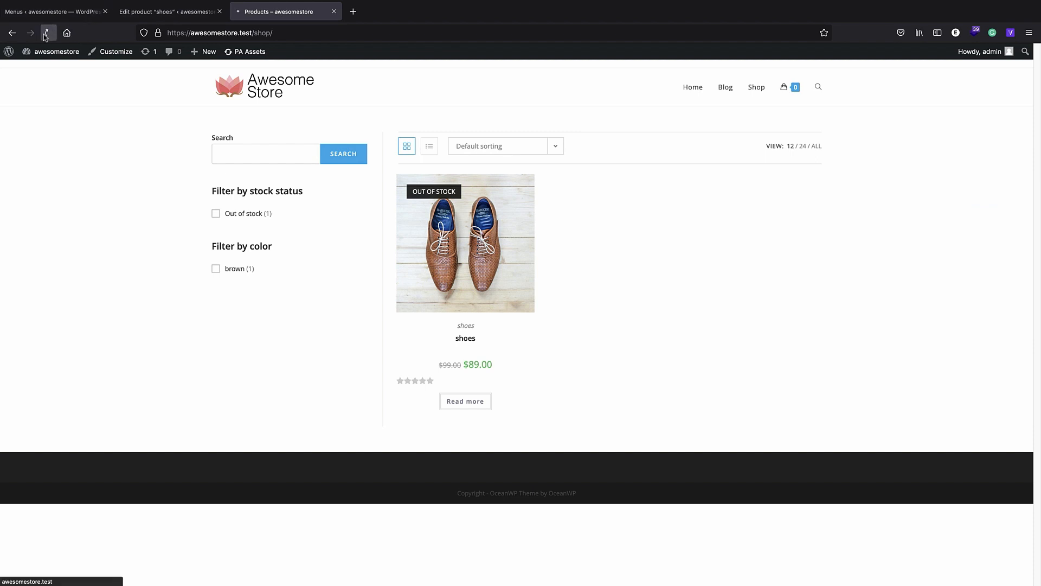
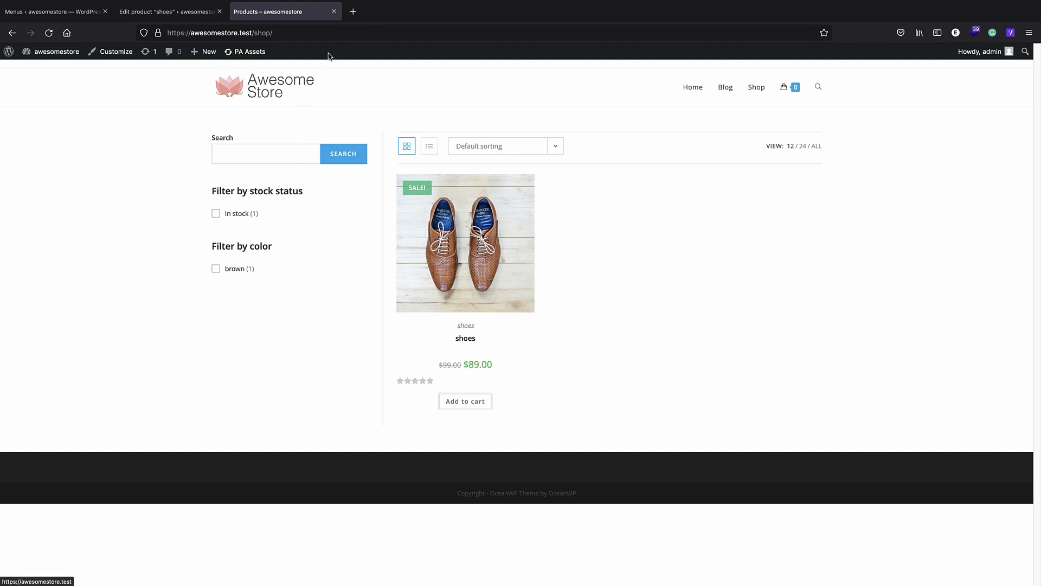
Open wordpress.org/plugins/woocommerce/ in a new tab and download the WooCommerce plugin
click(353, 11)
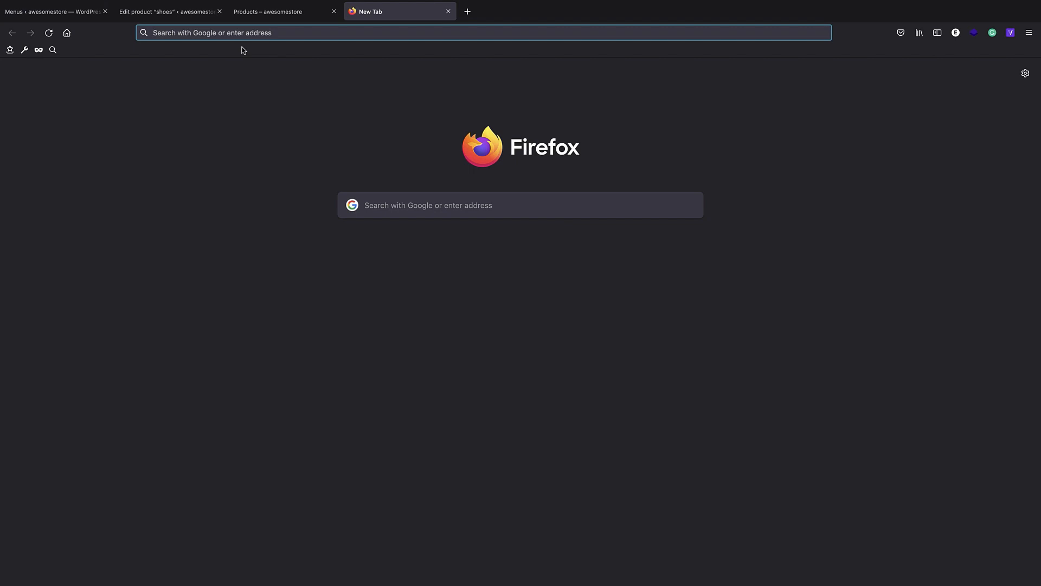
right_click(194, 35)
click(221, 86)
key(Return)
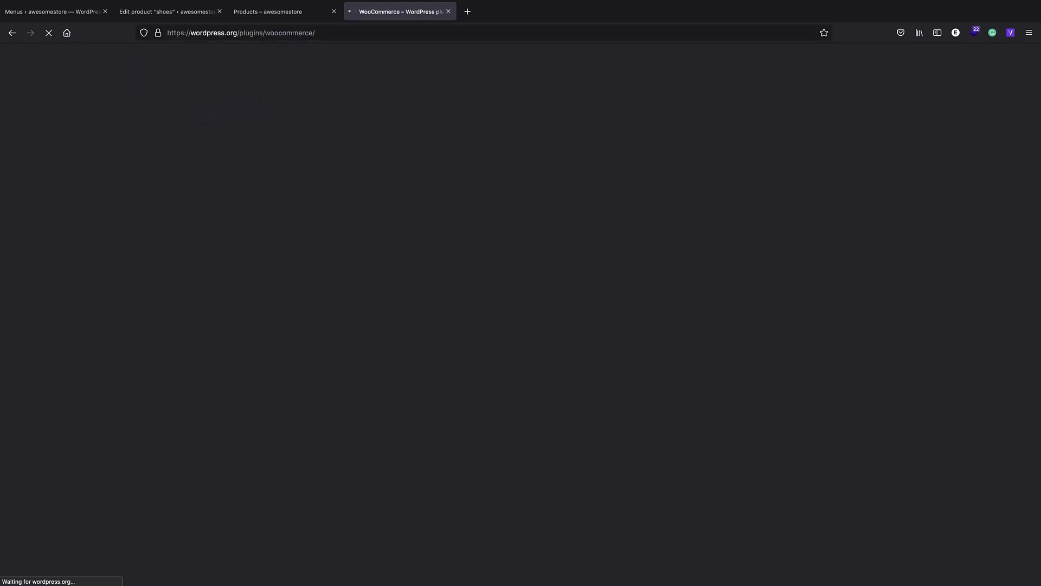
click(719, 332)
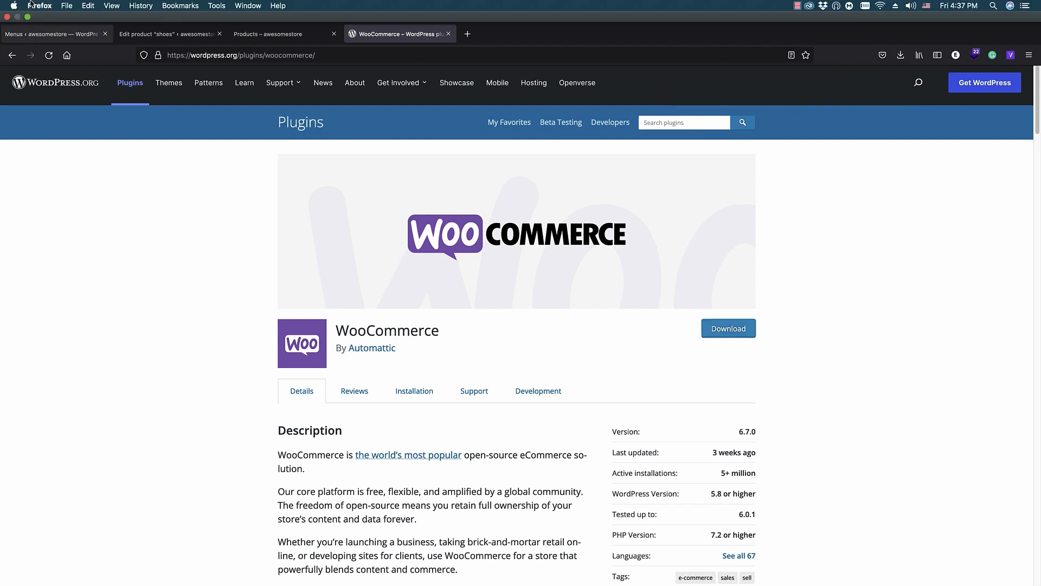
Move the downloaded woocommerce.6.7.0.zip to the desktop, extract it there, and restore the browser to full screen
click(30, 17)
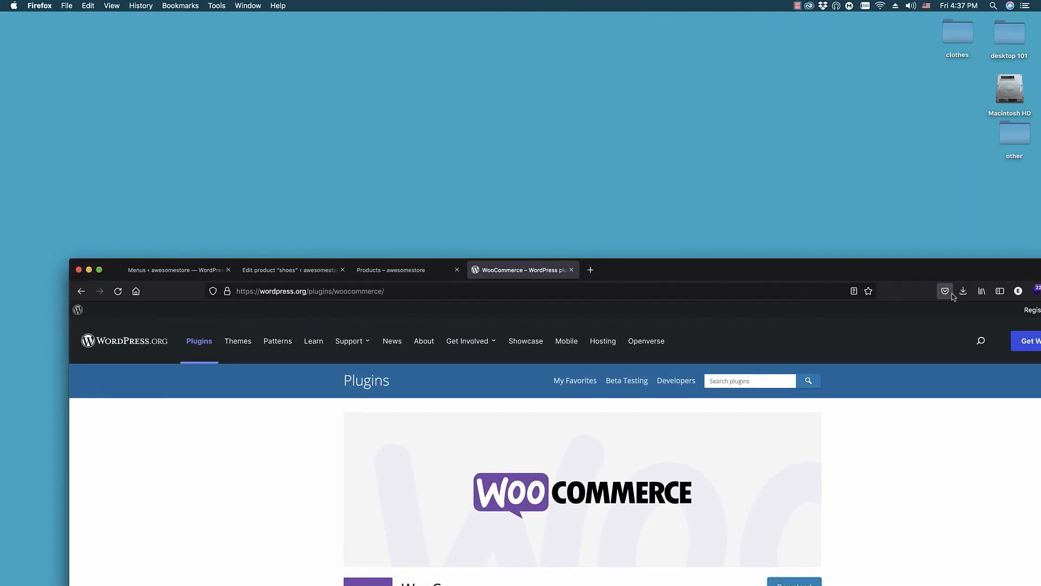
click(963, 290)
drag(789, 315, 341, 101)
double_click(343, 96)
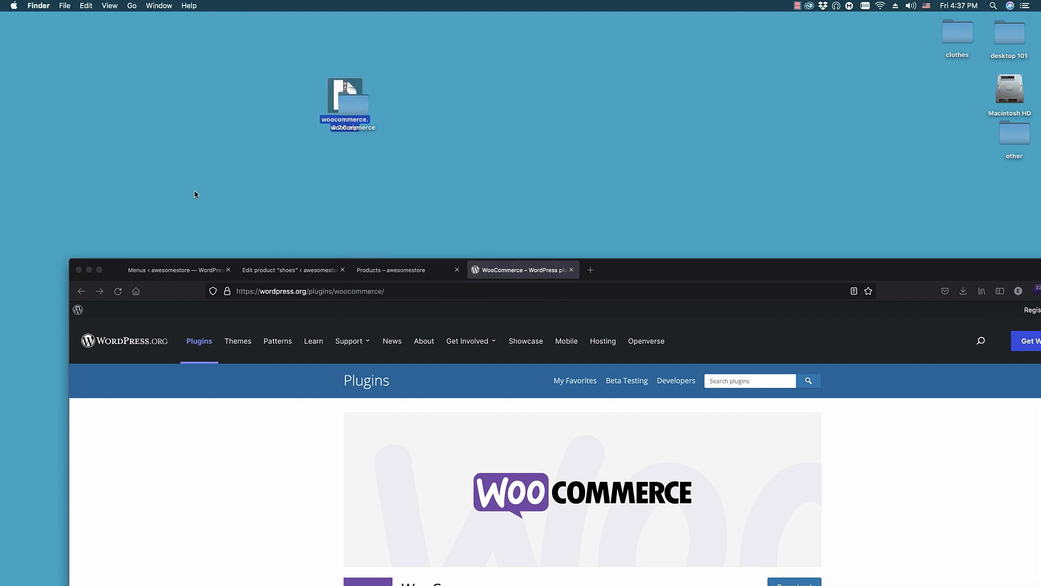
click(99, 269)
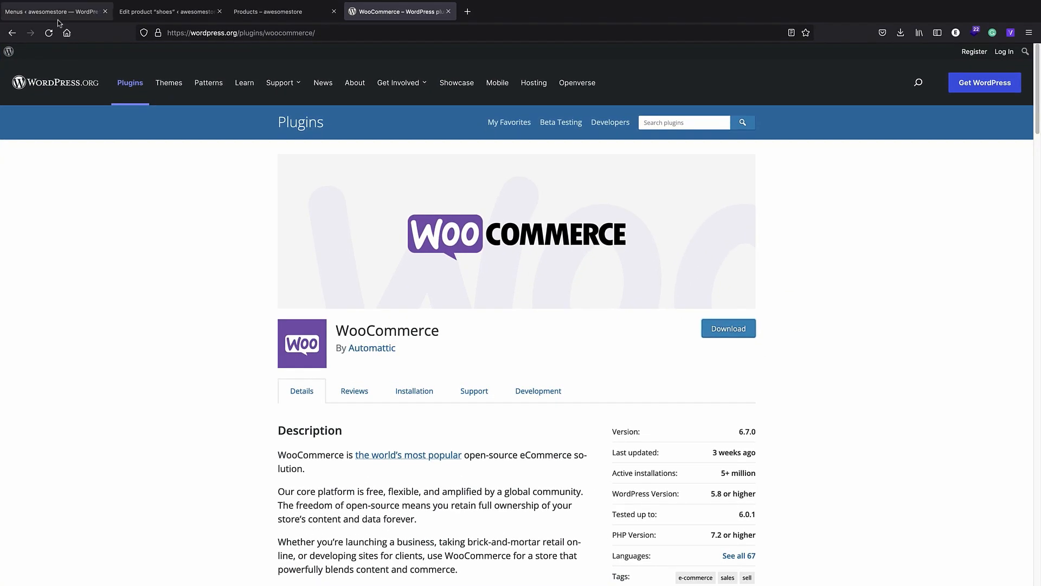
Return to the Menus admin page and close the product editing, shop and WooCommerce plugin pages
click(57, 13)
click(219, 17)
click(220, 13)
click(220, 13)
click(220, 13)
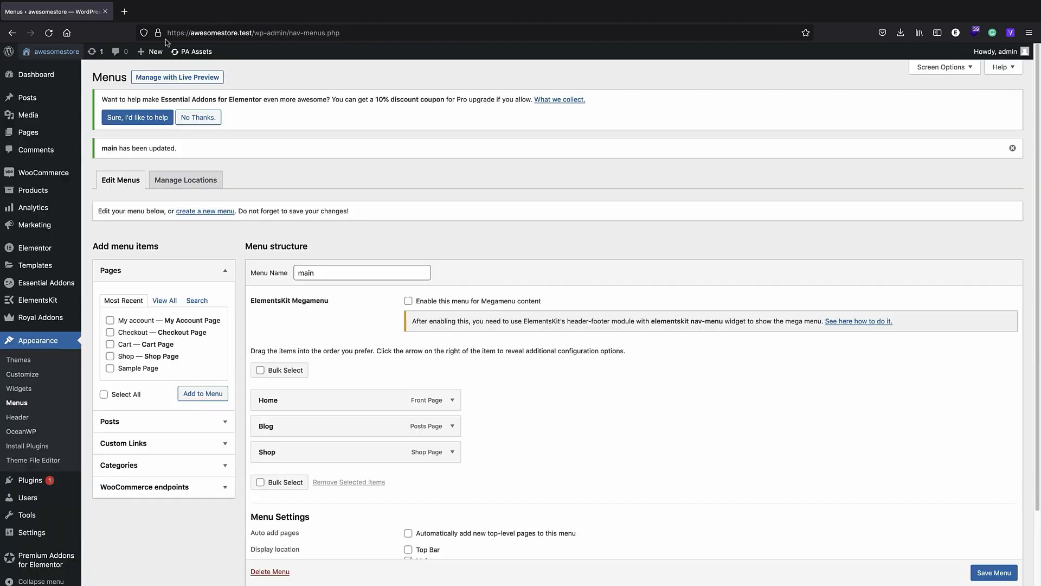
Go to the list of all products and open the CSV product importer
mouse_move(51, 185)
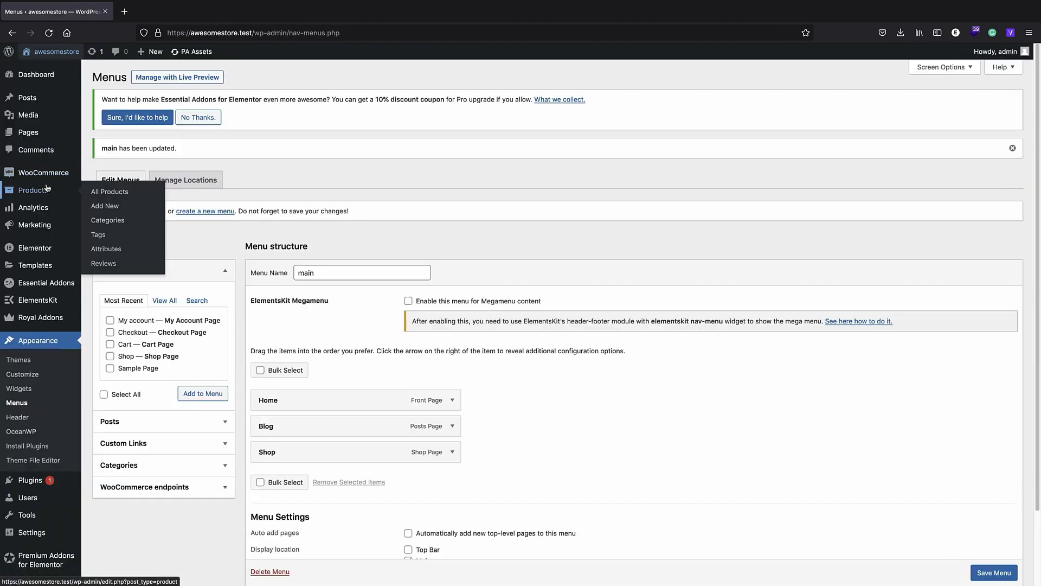
click(109, 193)
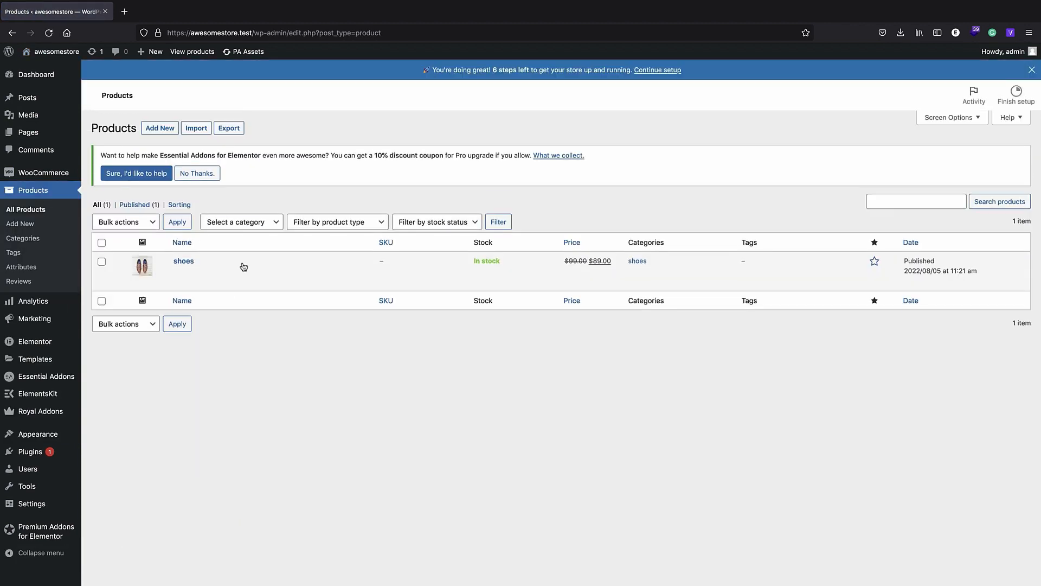
click(200, 129)
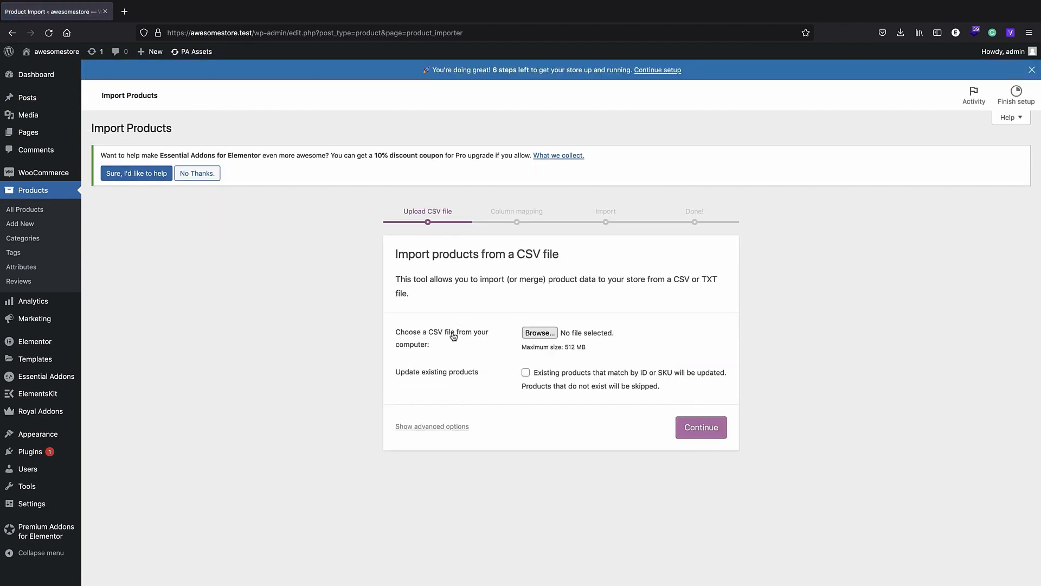
Choose sample_products.csv from the sample-data folder of the desktop's woocommerce folder and continue to column mapping
click(539, 333)
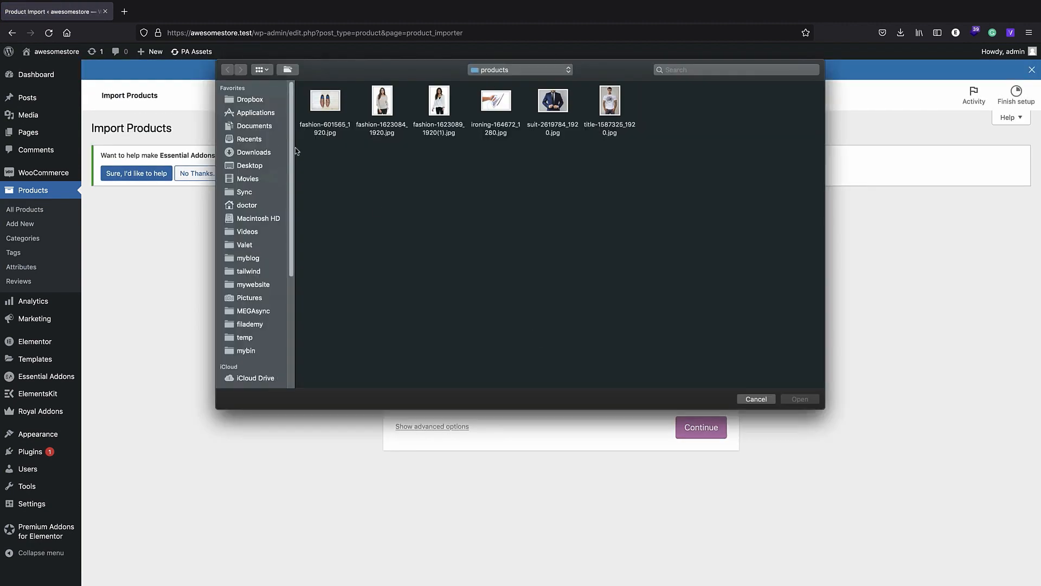
click(251, 165)
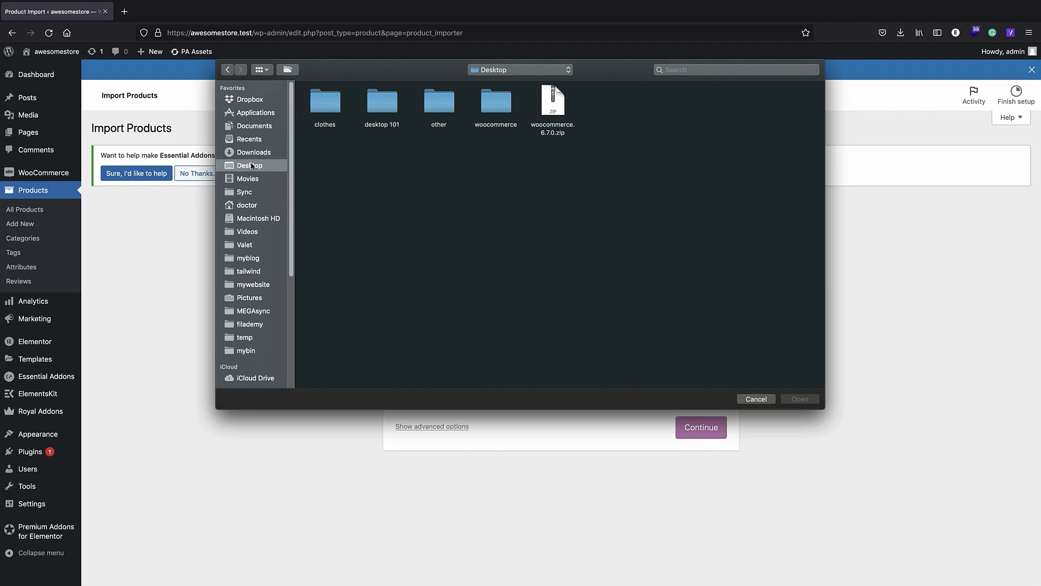
double_click(486, 104)
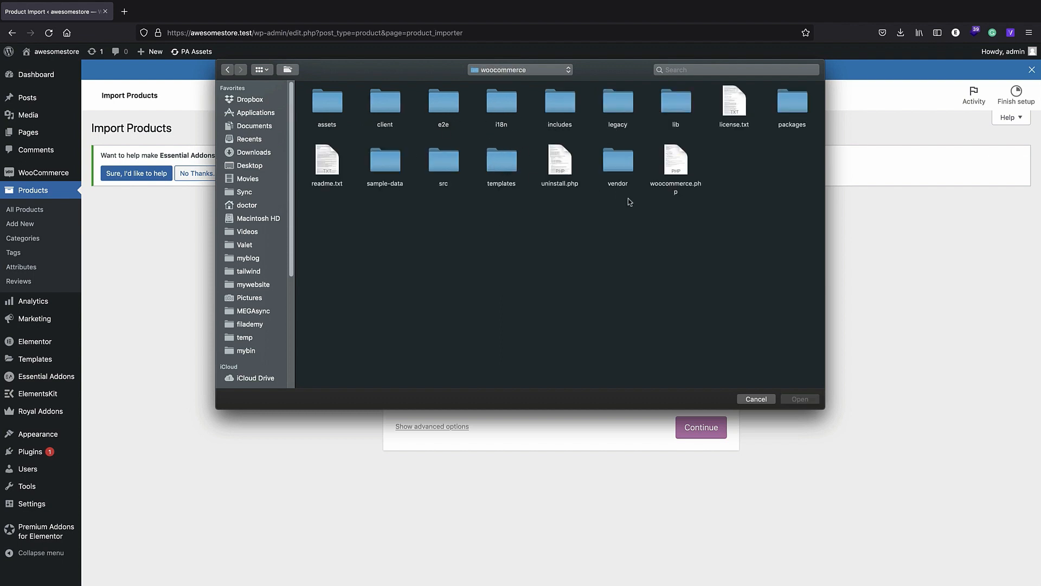
double_click(400, 175)
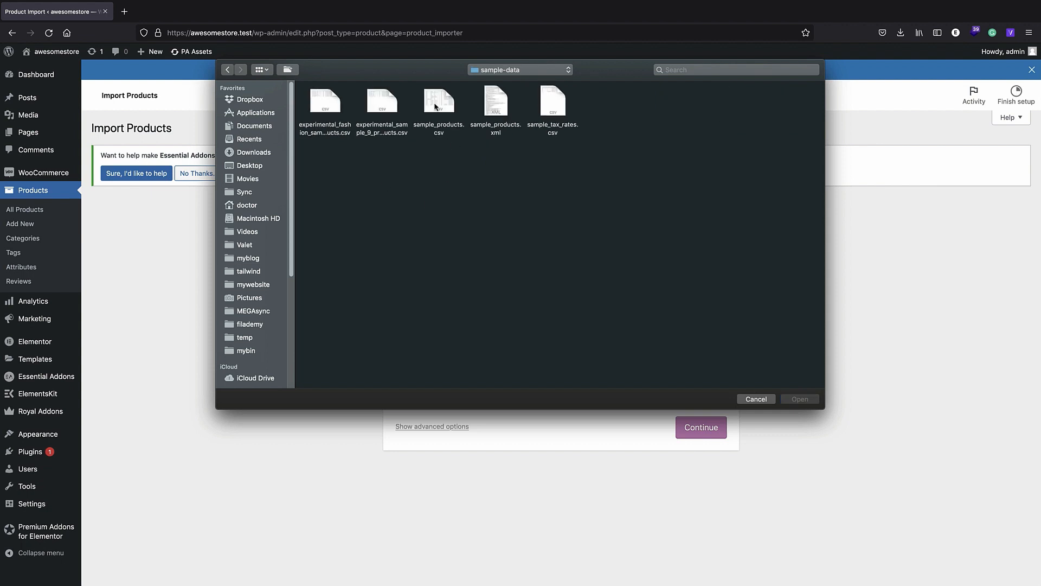
click(432, 102)
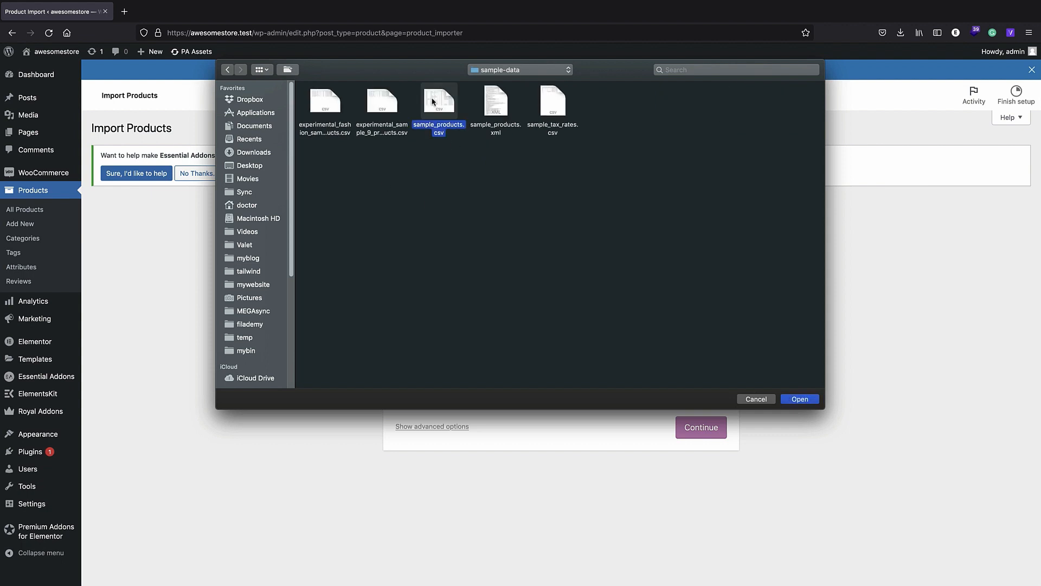
click(800, 400)
click(707, 431)
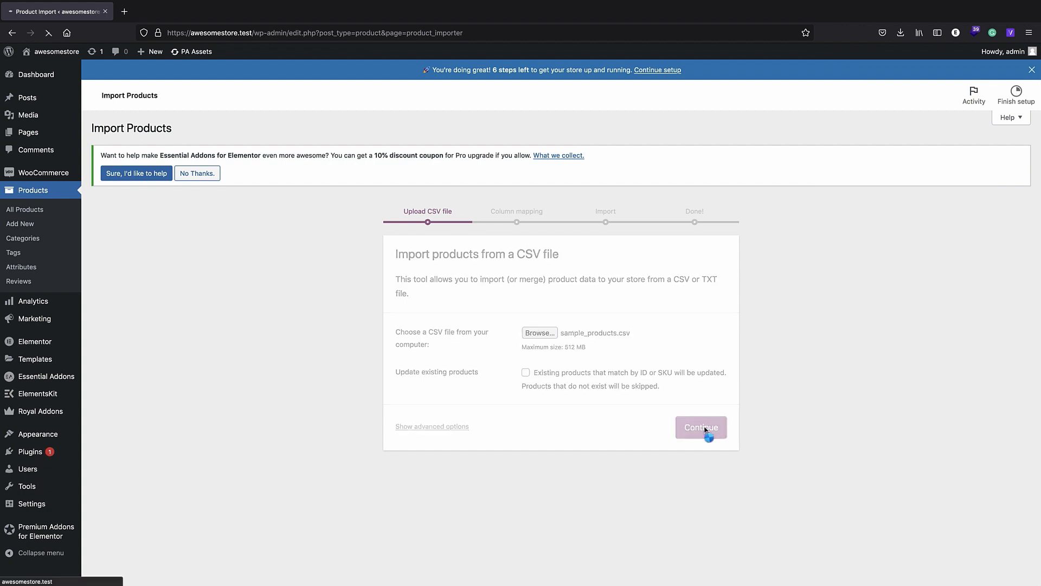
Check the CSV column mapping, run the importer with the suggested field matches, and view the imported products
scroll(743, 271, down, 6)
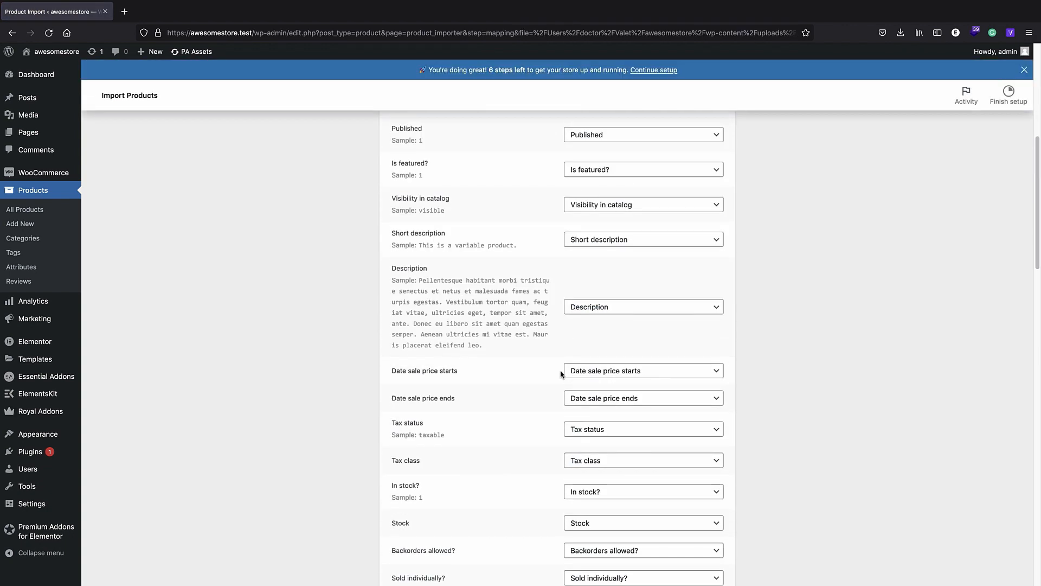
scroll(551, 346, down, 5)
scroll(551, 345, down, 3)
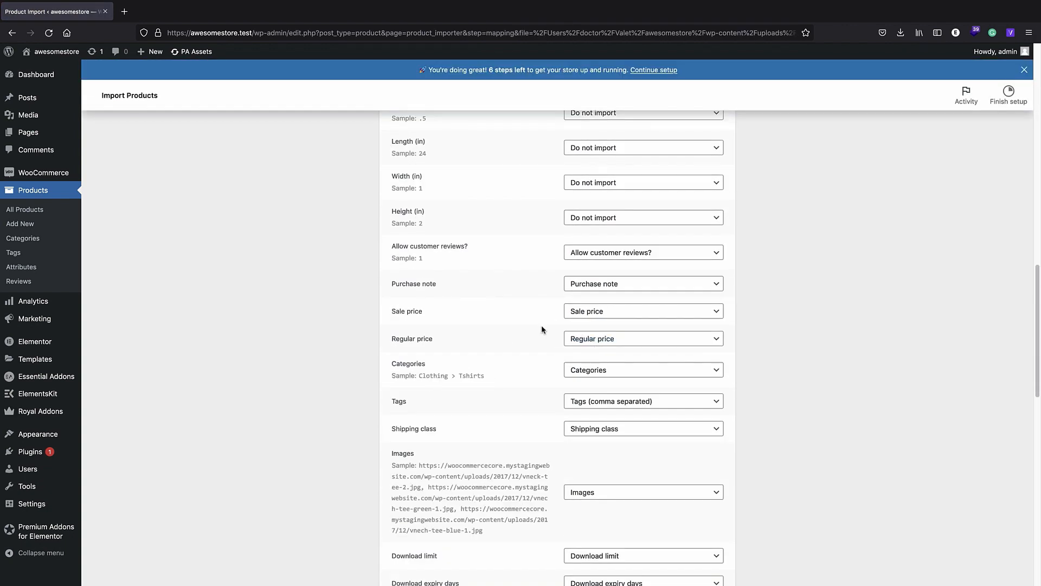
scroll(434, 355, down, 14)
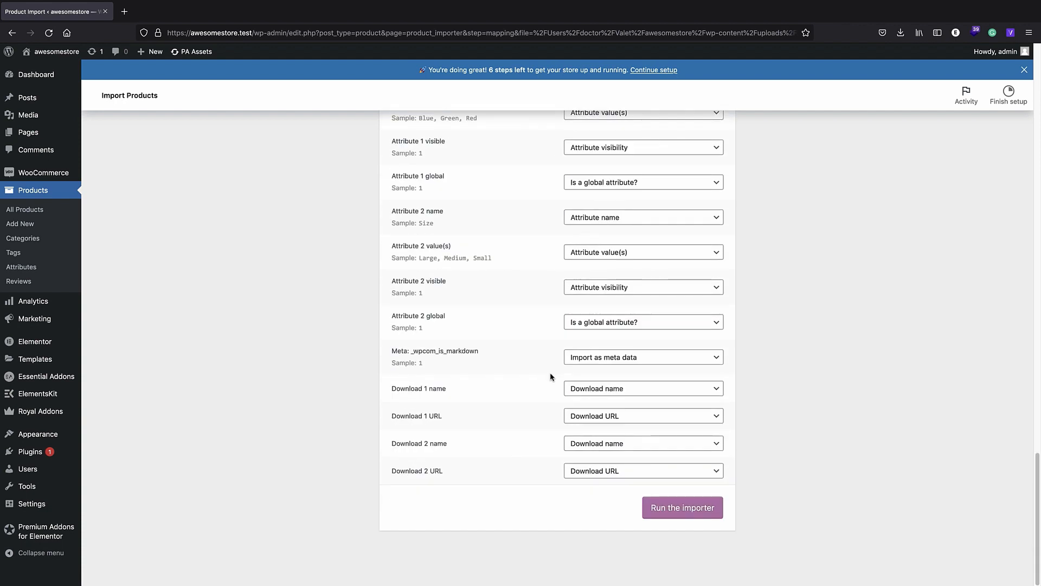
click(671, 508)
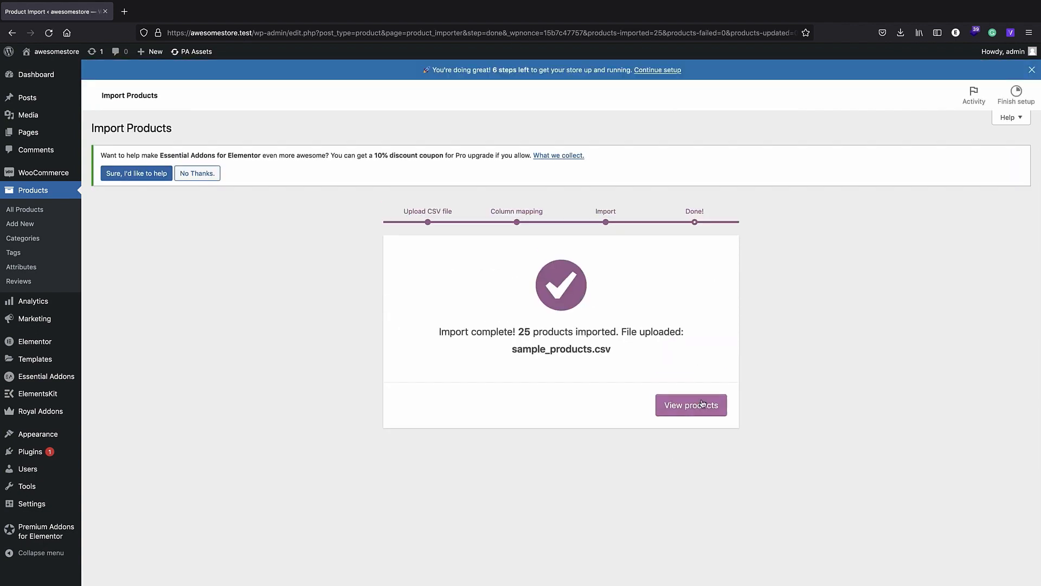
click(685, 408)
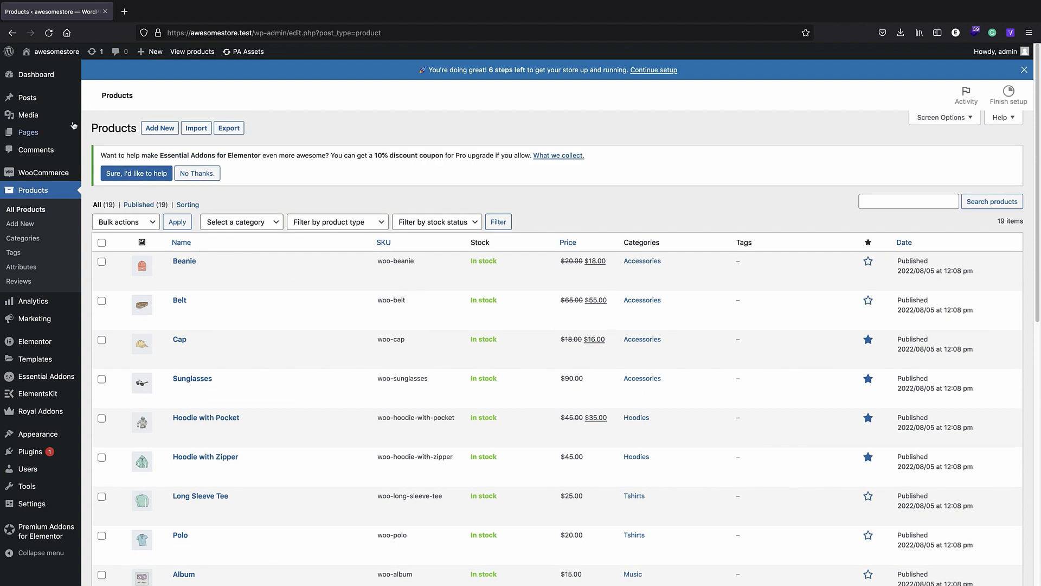
Visit the storefront's Shop page and look through the imported products
click(40, 60)
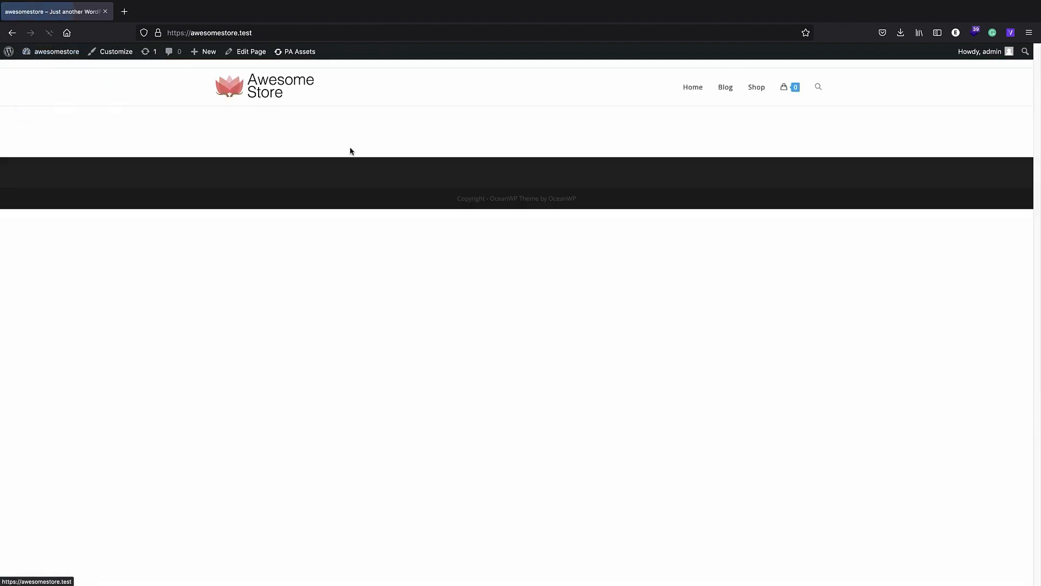
click(749, 92)
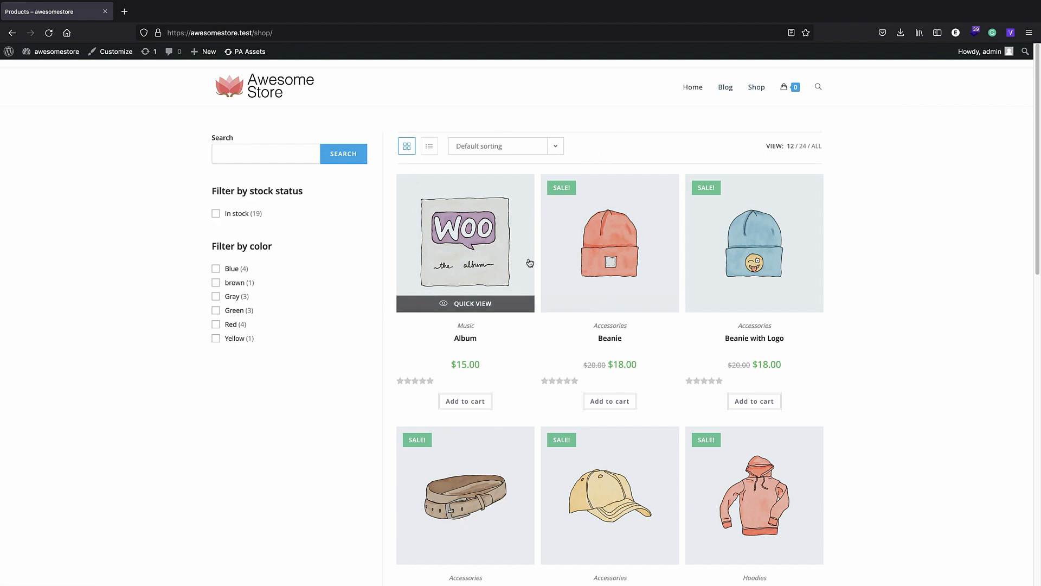
scroll(522, 379, down, 10)
scroll(544, 351, up, 10)
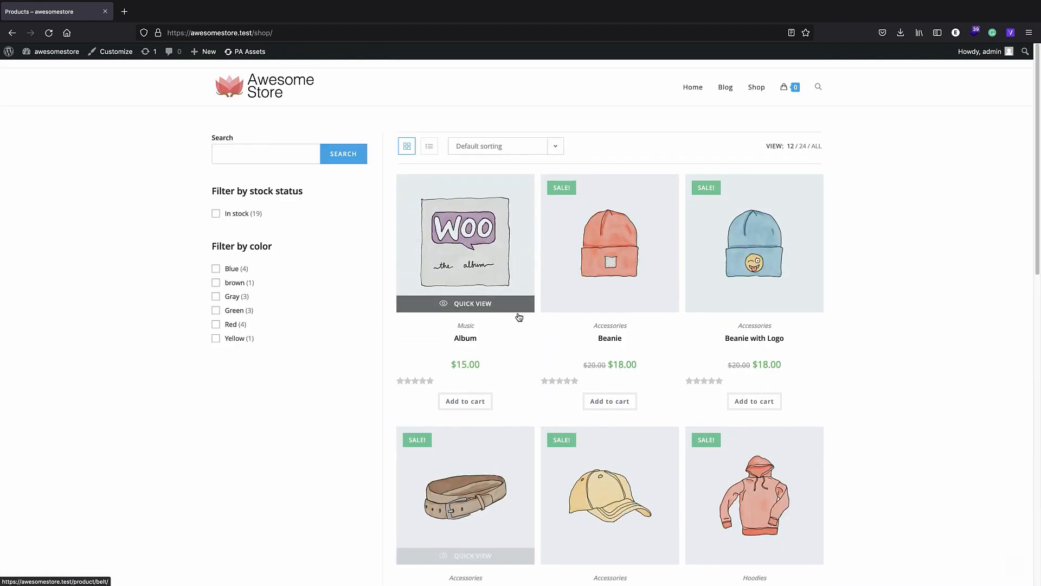
Try the shop's color filter with Blue and Green separately, clearing each filter after checking its products
click(216, 269)
click(217, 269)
click(215, 310)
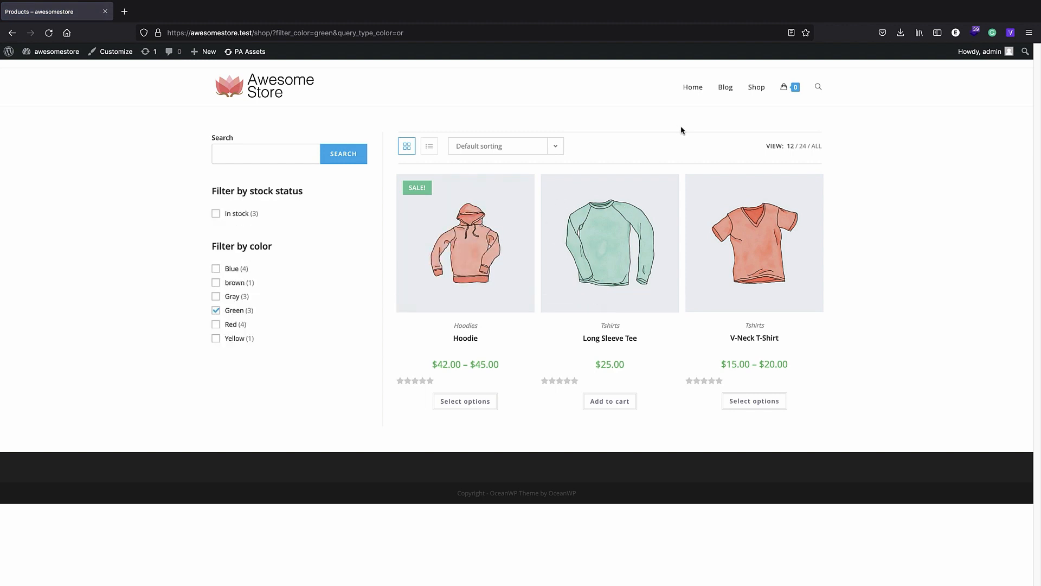
click(215, 313)
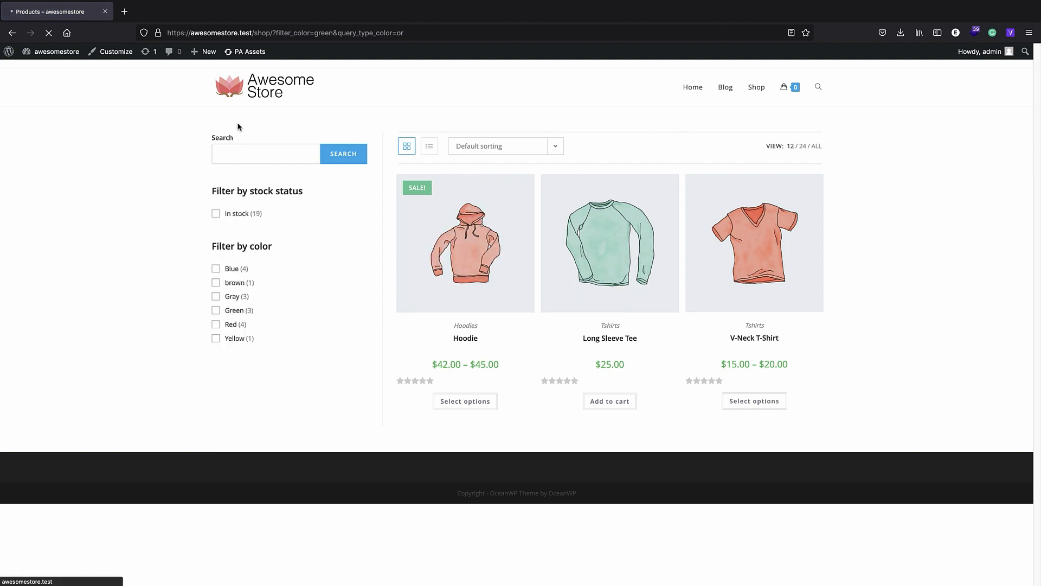
Reopen the Shop page from the home page and examine the Beanie product's details, reviews and additional information
click(238, 94)
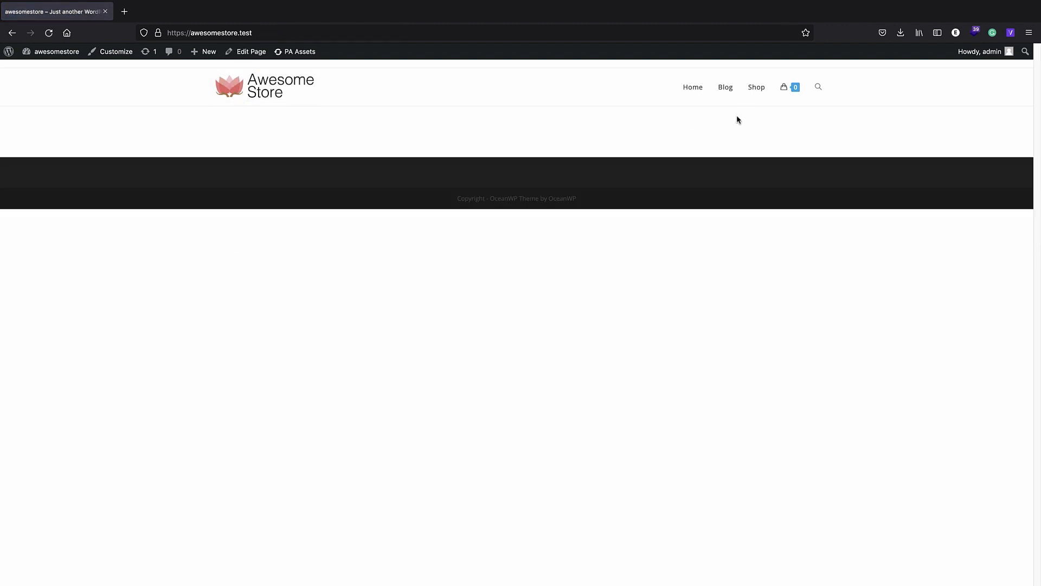
click(753, 88)
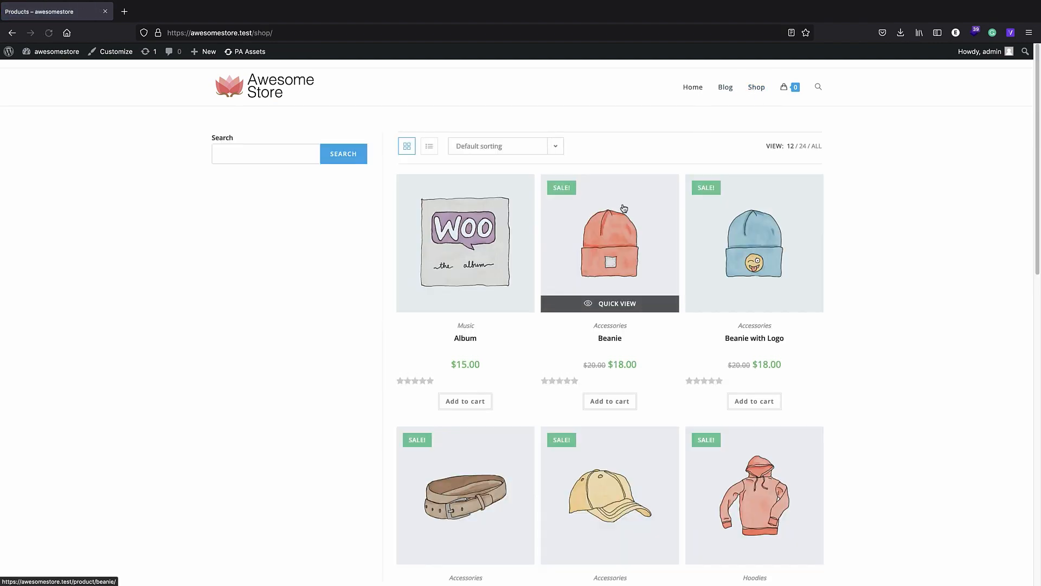
click(626, 200)
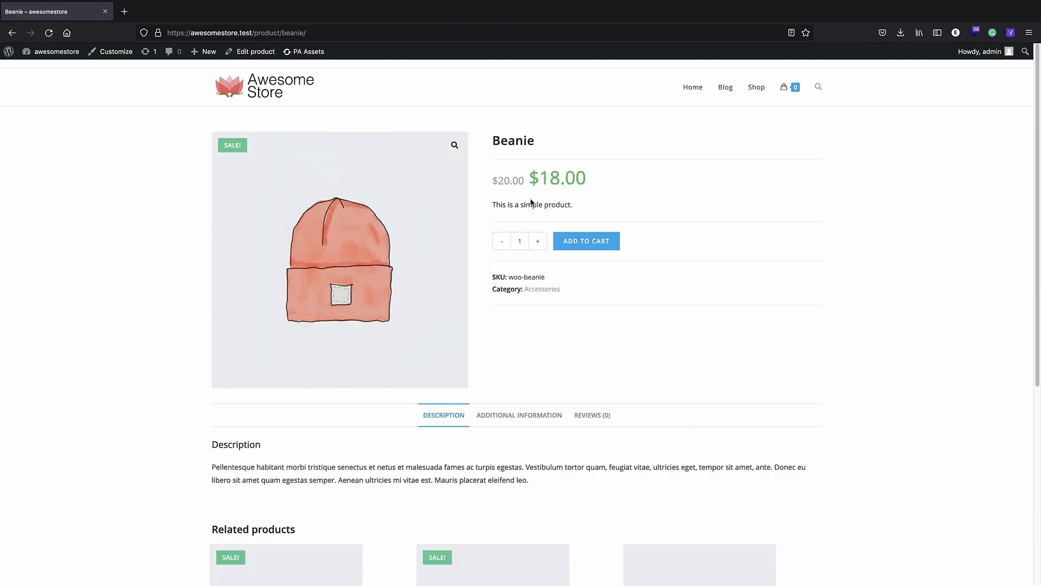
scroll(590, 406, down, 1)
click(591, 406)
click(520, 412)
scroll(597, 173, up, 1)
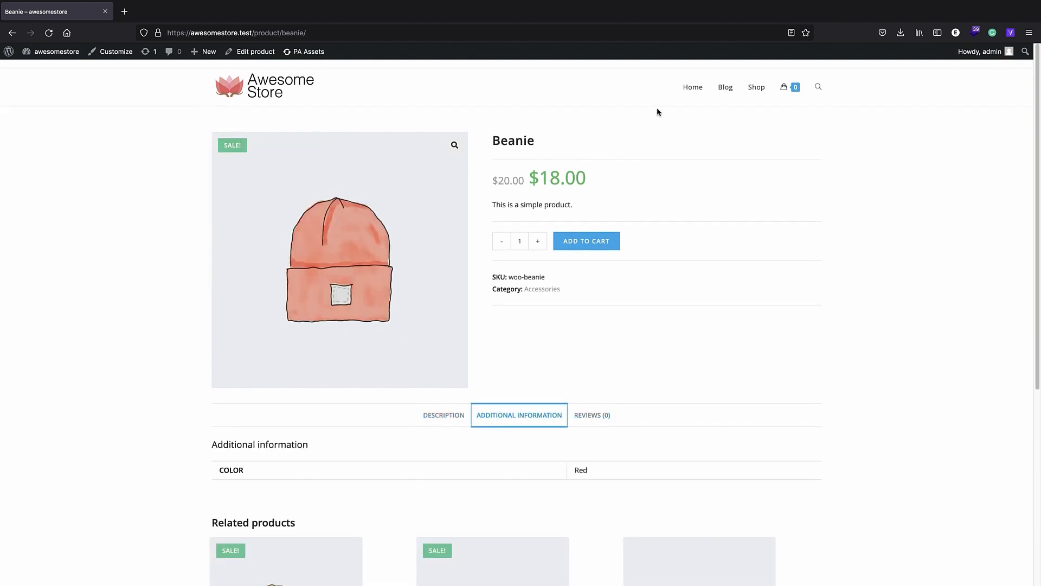
Open the store's Home page for editing with Elementor and dock the Navigator along the editor's edge
click(686, 91)
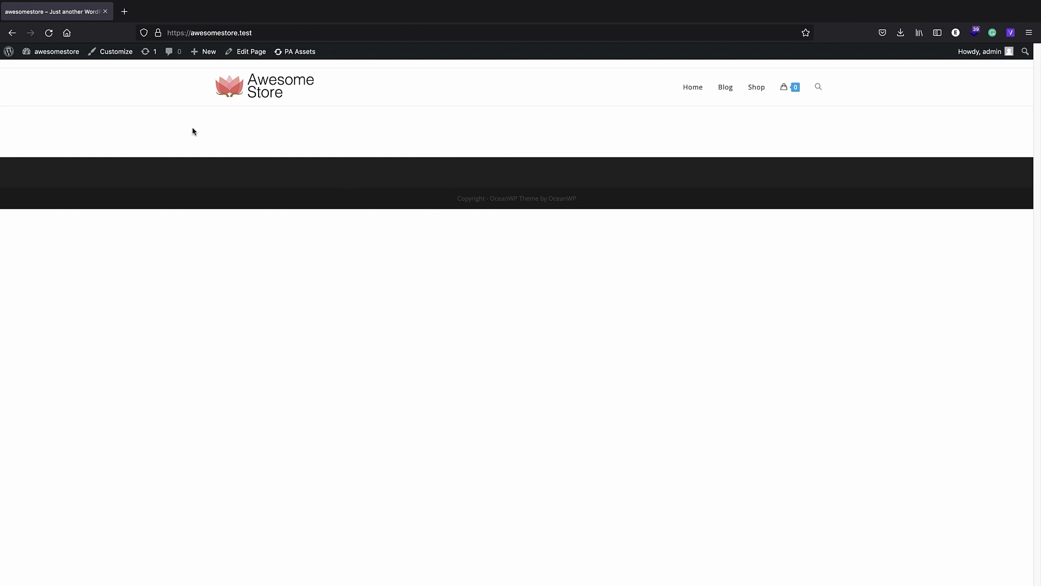
click(250, 54)
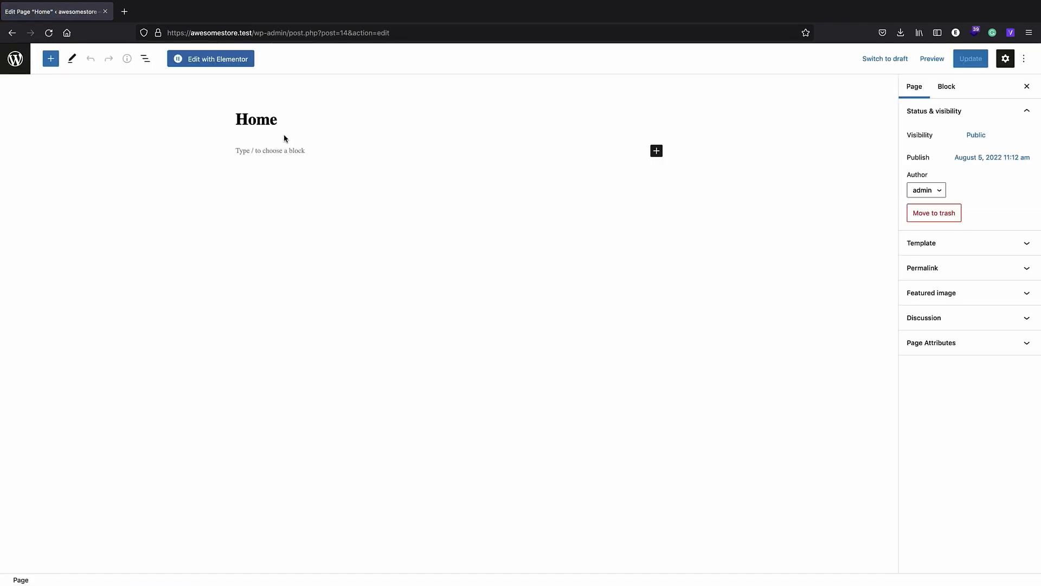
click(203, 61)
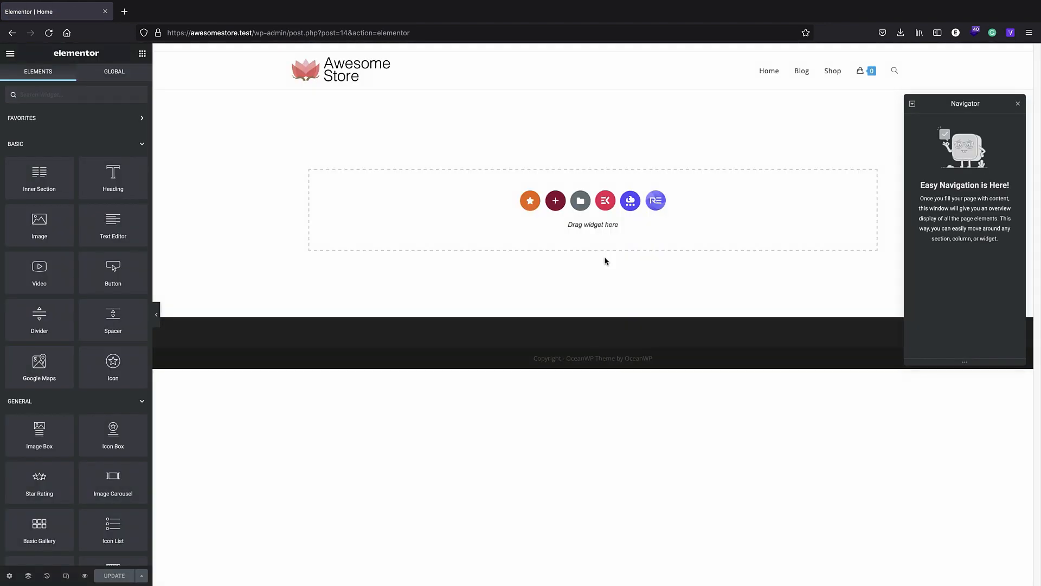
drag(940, 109, 1030, 109)
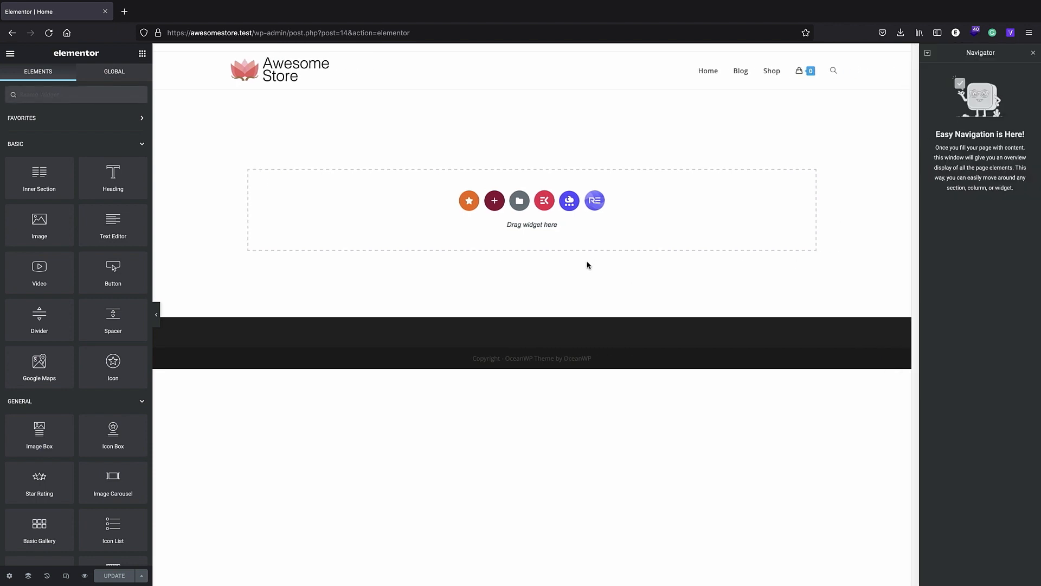
Search the Elementor widgets for "slider" and place an Advanced Slider/Carousel in the empty page area
click(28, 577)
click(28, 577)
click(54, 96)
text(slider)
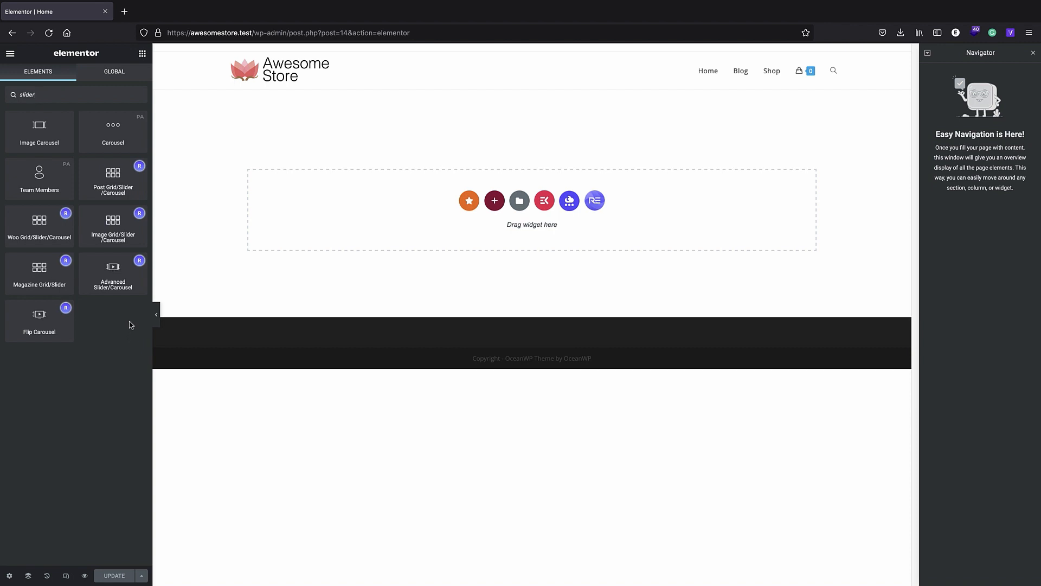
drag(110, 286, 390, 232)
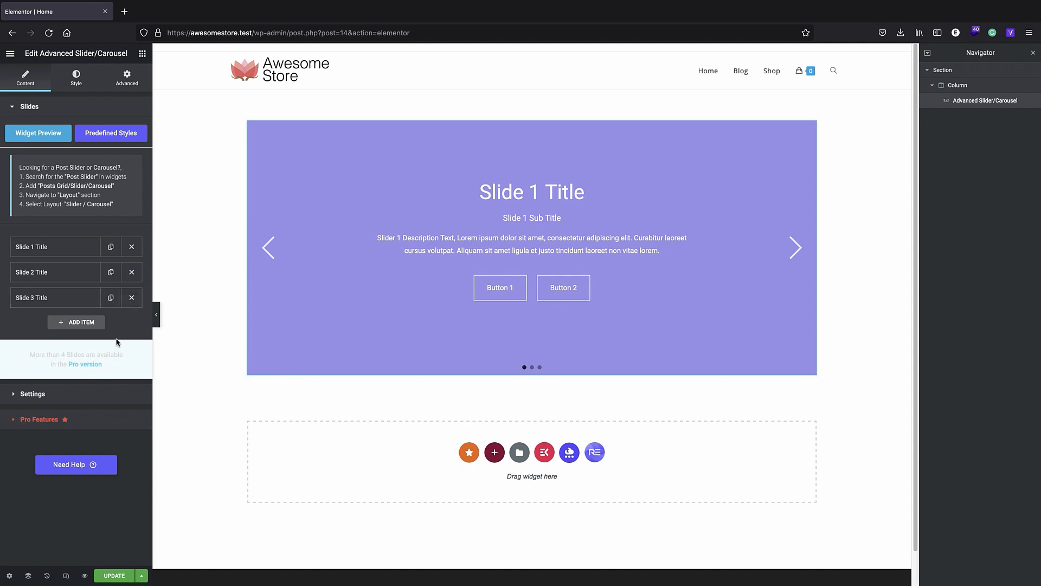
Examine the first slide's background settings and the slider's style options
click(54, 250)
scroll(65, 244, down, 1)
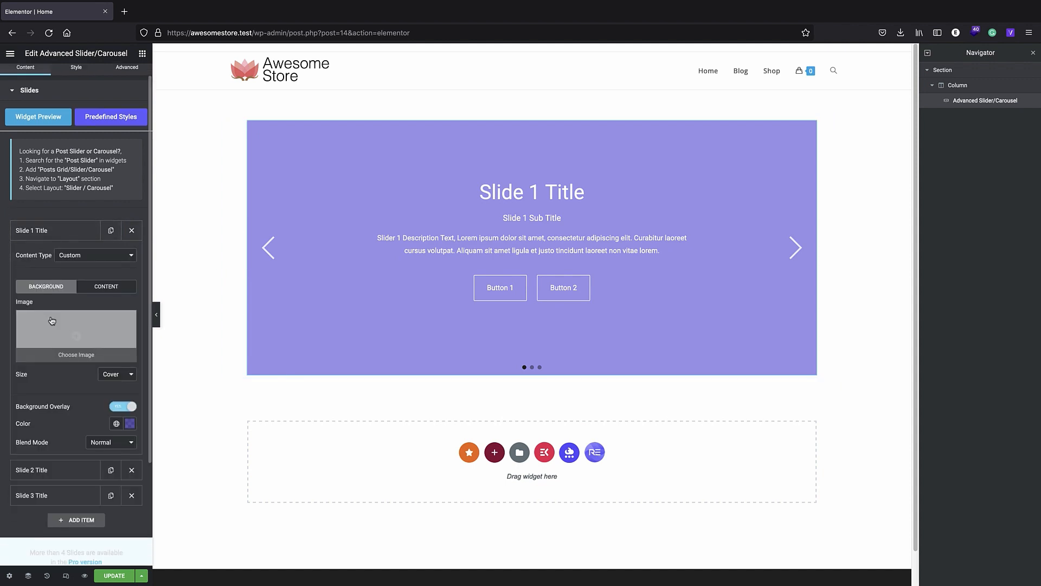
scroll(69, 243, up, 1)
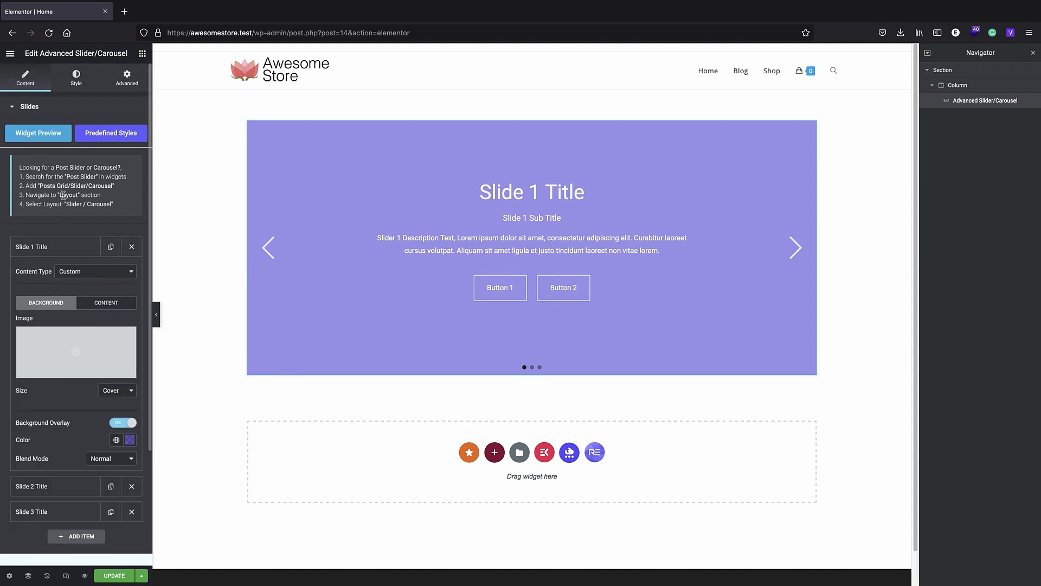
click(78, 80)
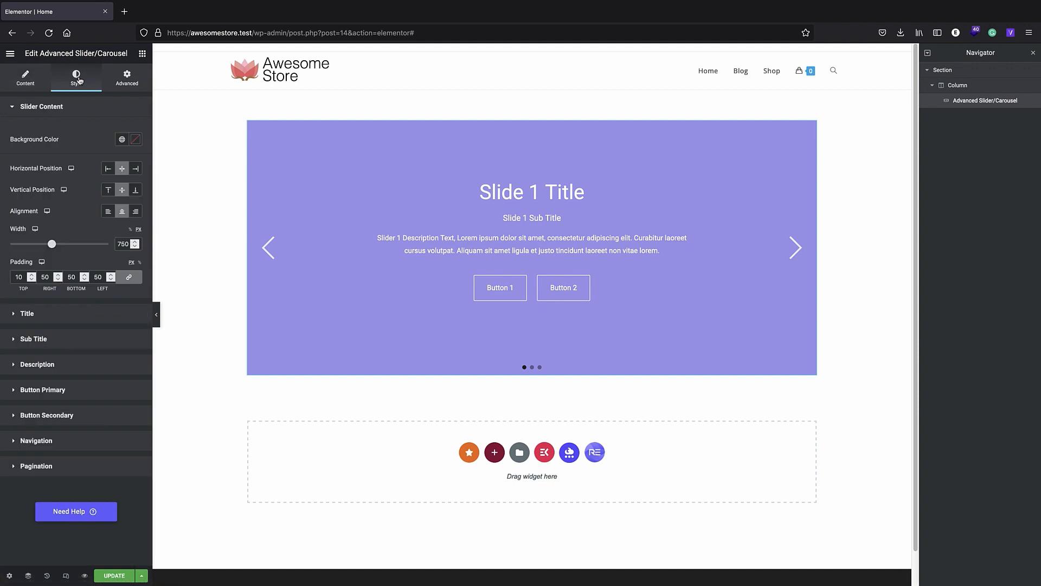
click(35, 77)
Disable the secondary button in the first slide's content and delete slides 2 and 3
click(65, 247)
scroll(66, 298, down, 1)
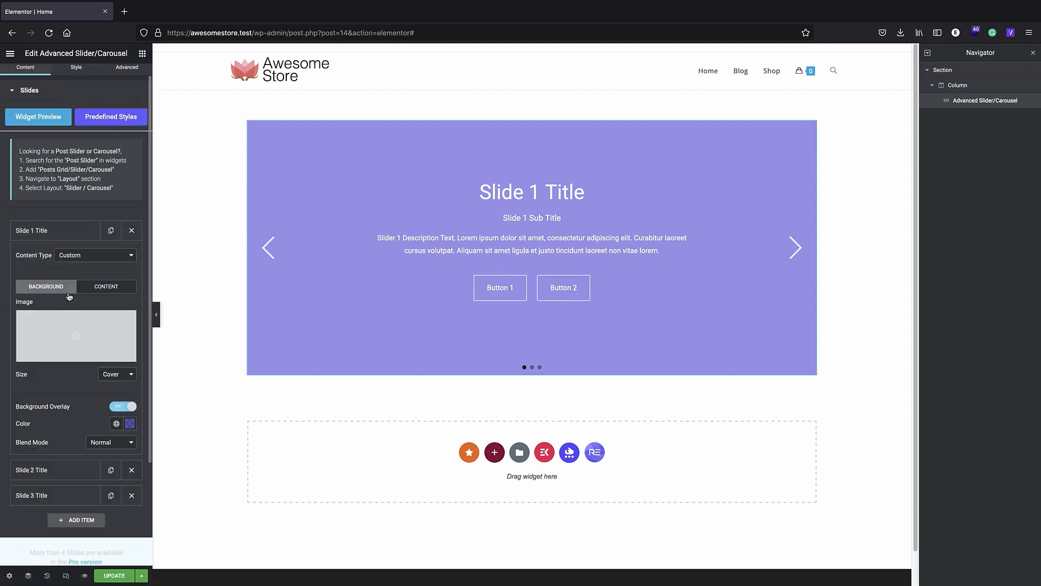
click(93, 281)
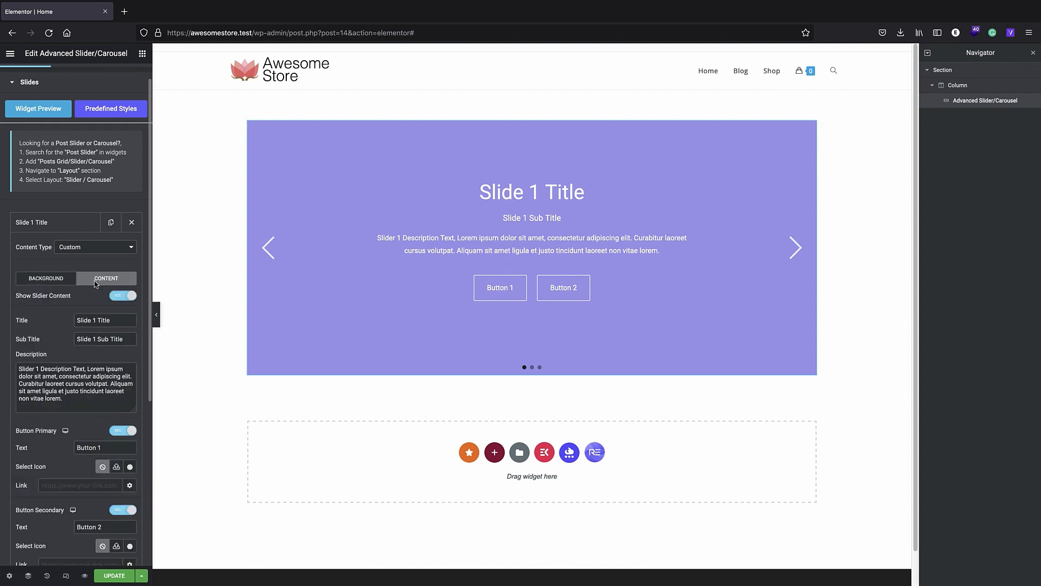
scroll(81, 301, down, 2)
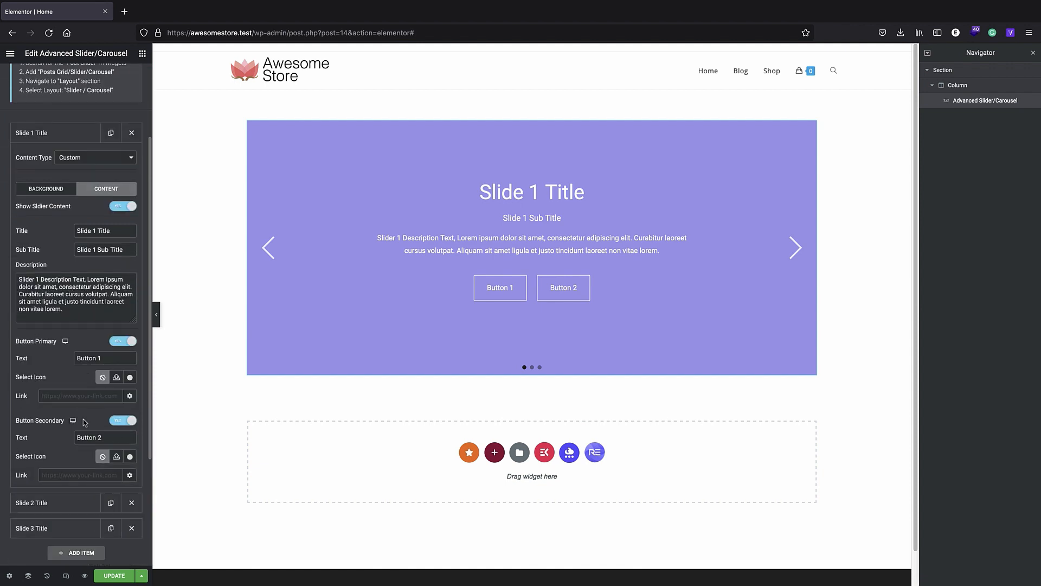
click(122, 422)
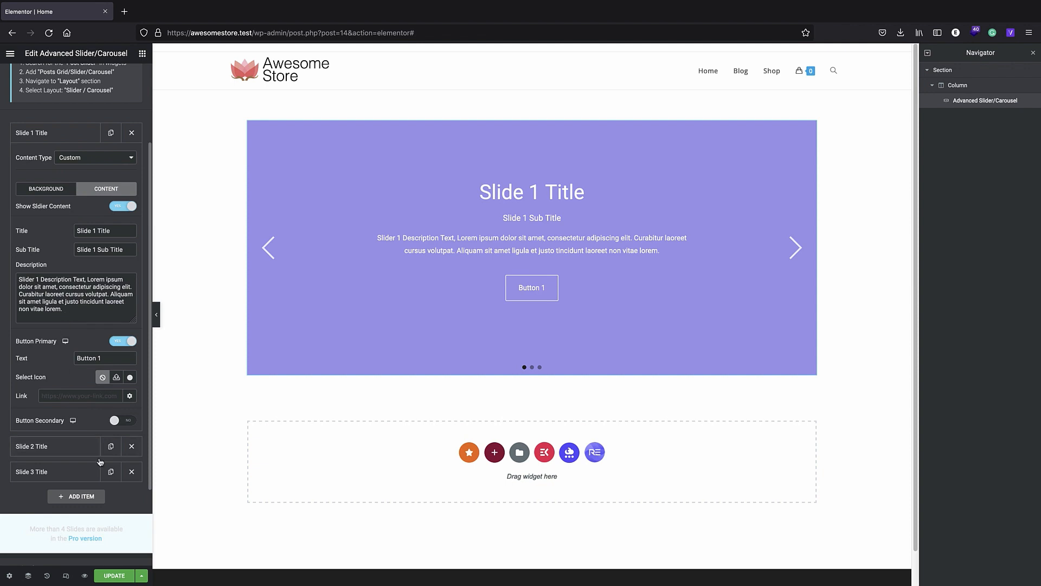
click(131, 471)
click(131, 446)
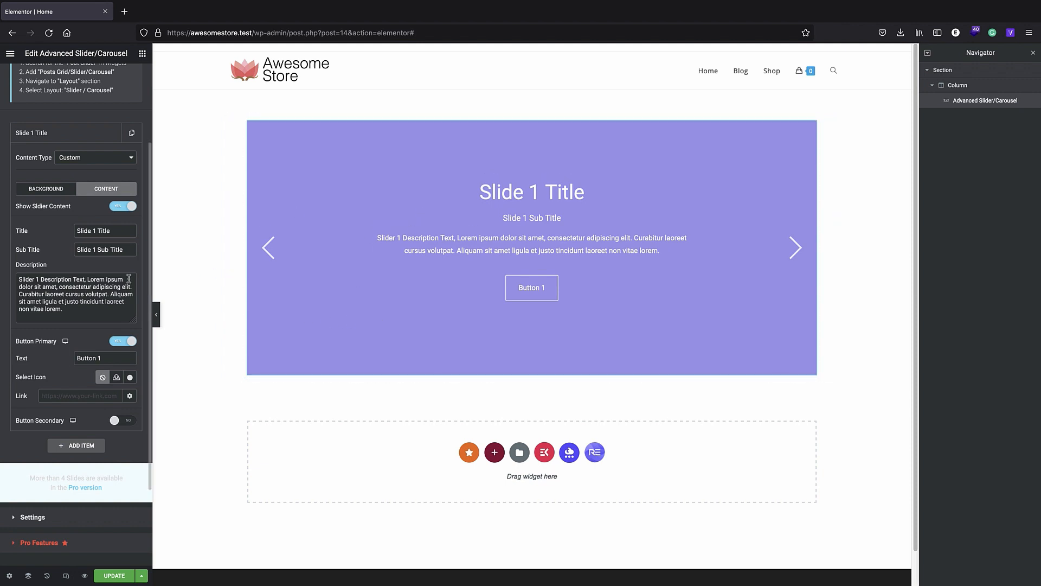
Set the remaining slide's title to "Winter sale"
triple_click(111, 232)
text(Winb)
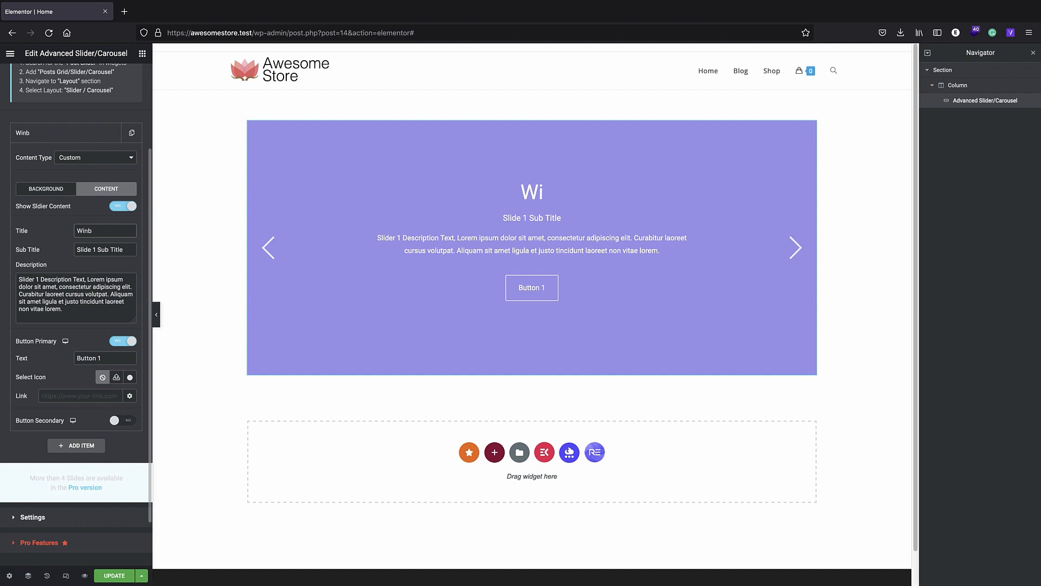
key(BackSpace)
text(te)
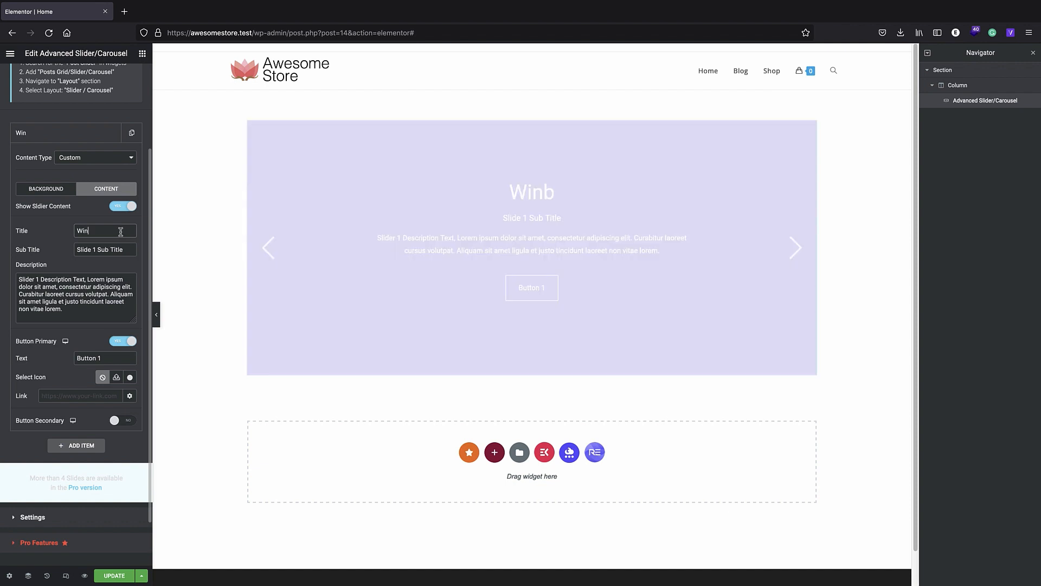
text(r)
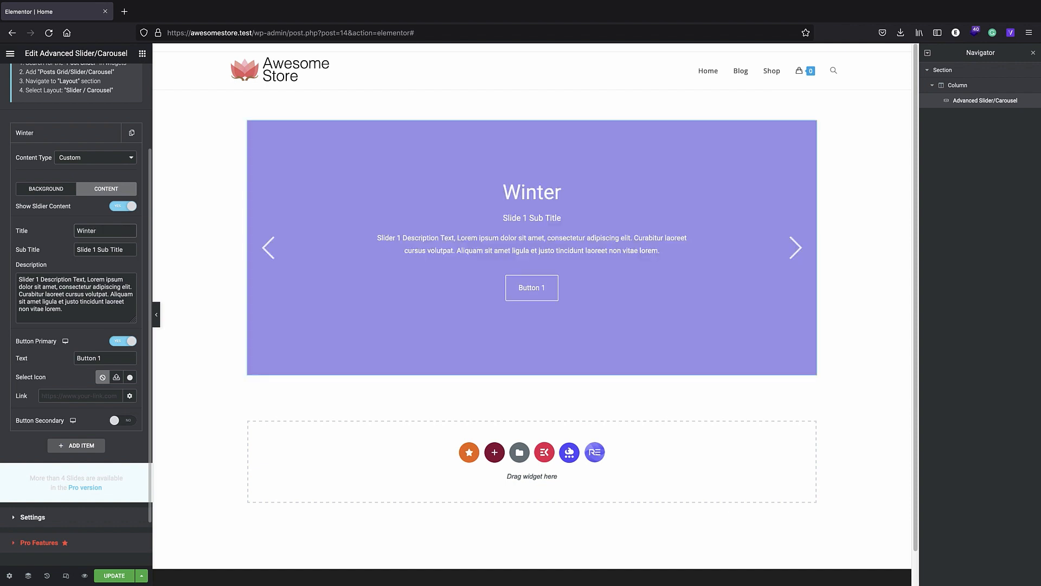
text( sale)
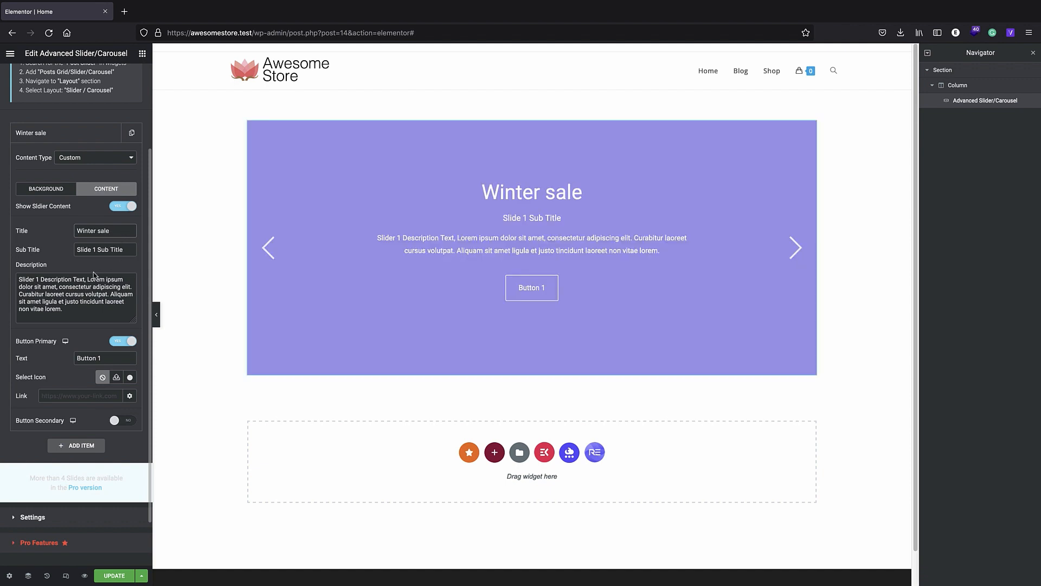
Set the slide's subtitle to "up to 60% off"
triple_click(101, 250)
text(up to)
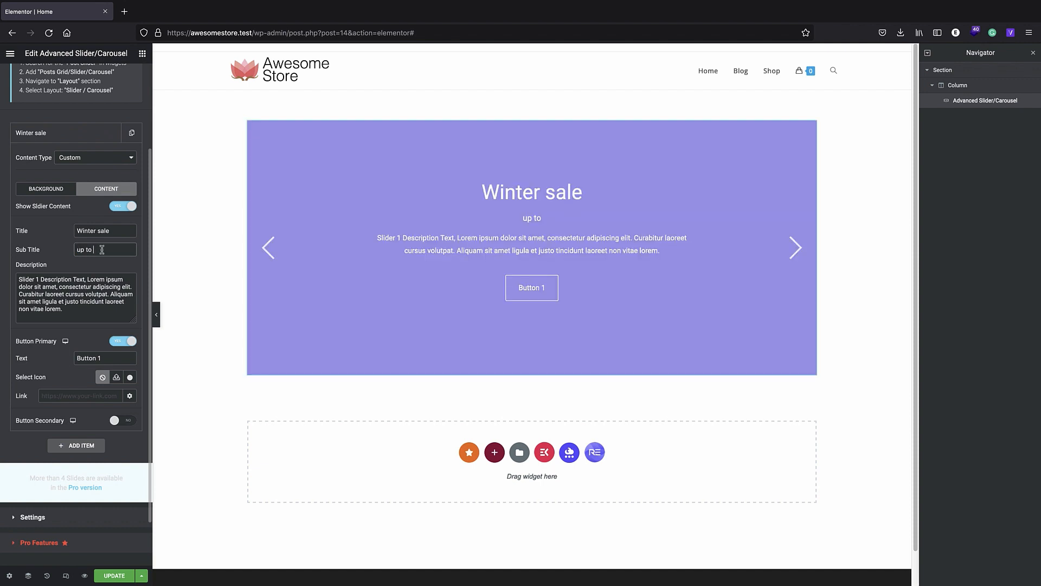
text( 60$)
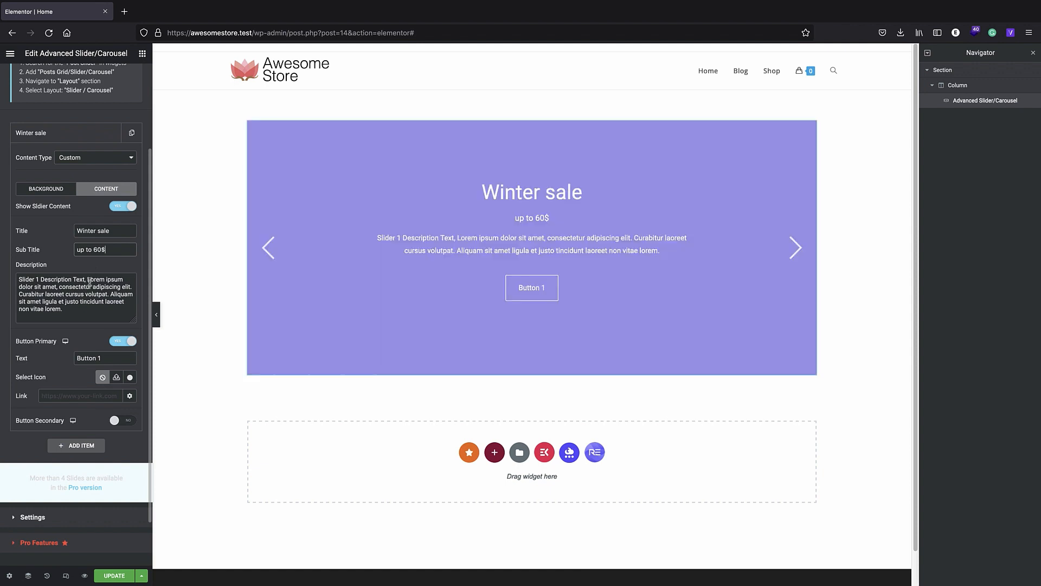
key(BackSpace)
text(% opff)
double_click(117, 250)
text(off)
Clear the slide's description and set the primary button's text to "shop now"
drag(82, 311, 15, 276)
key(BackSpace)
triple_click(93, 359)
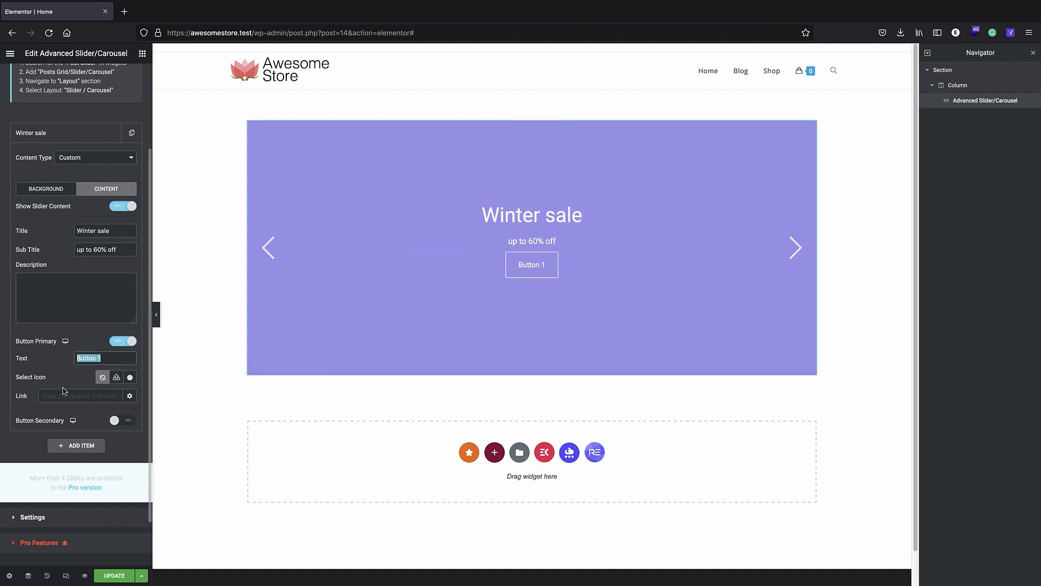
text(shop now)
Upload cold-1284028_1920.jpg from the hero folder inside the desktop's clothes folder and insert it as the slide's background image
scroll(109, 253, up, 1)
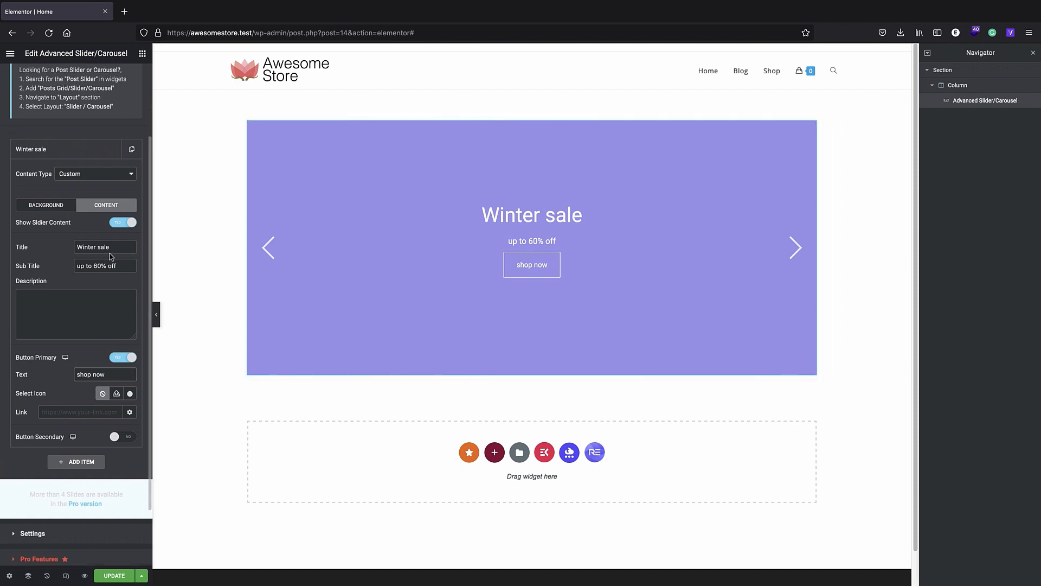
click(51, 207)
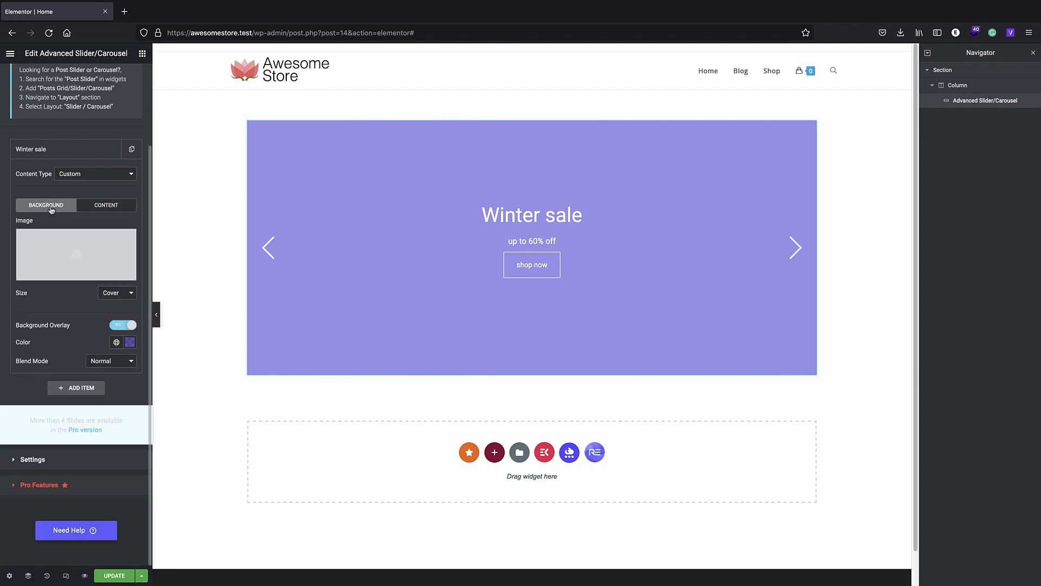
click(70, 250)
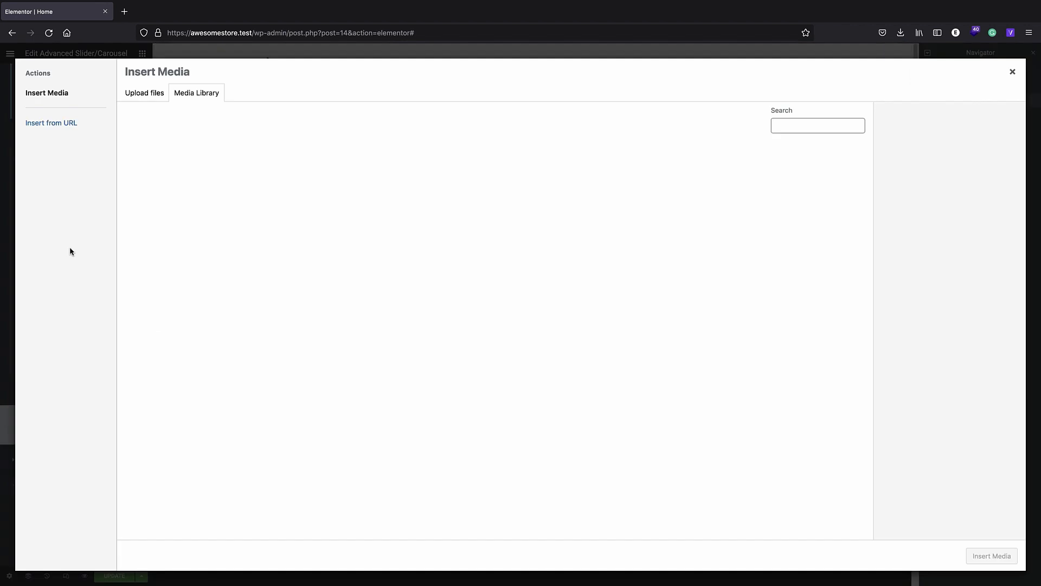
click(139, 104)
click(583, 286)
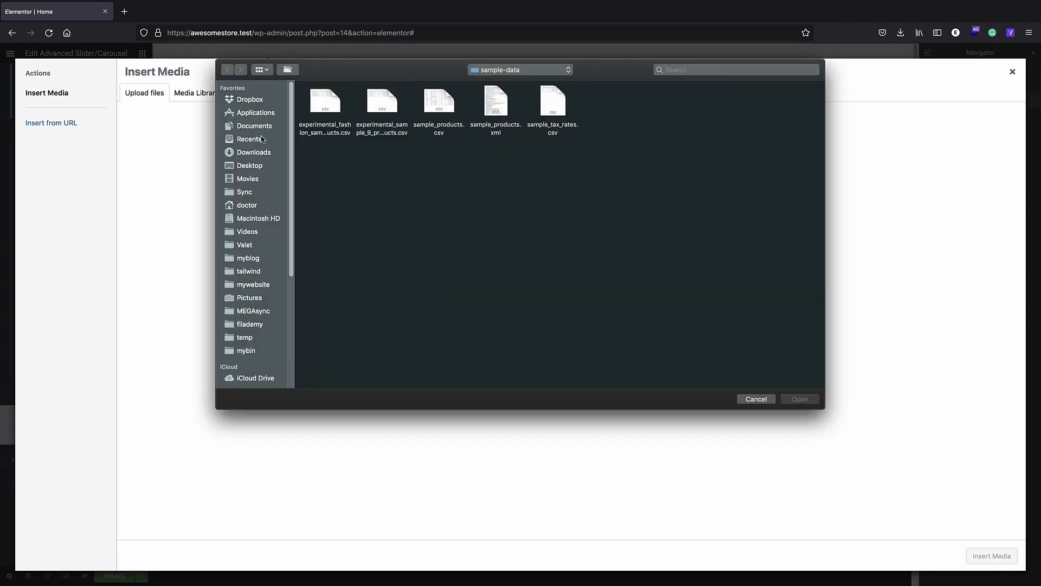
click(259, 165)
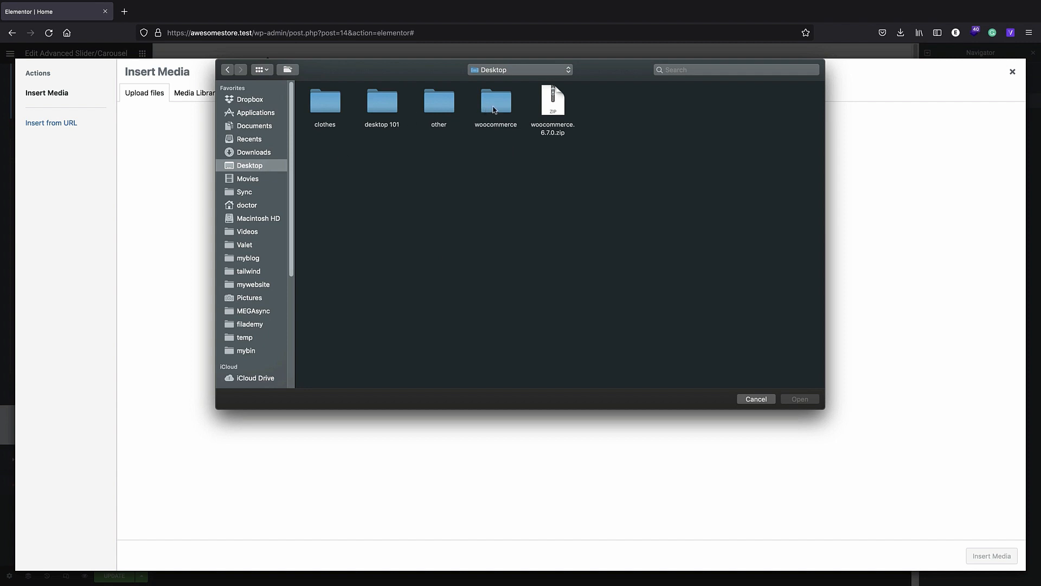
double_click(326, 103)
double_click(382, 102)
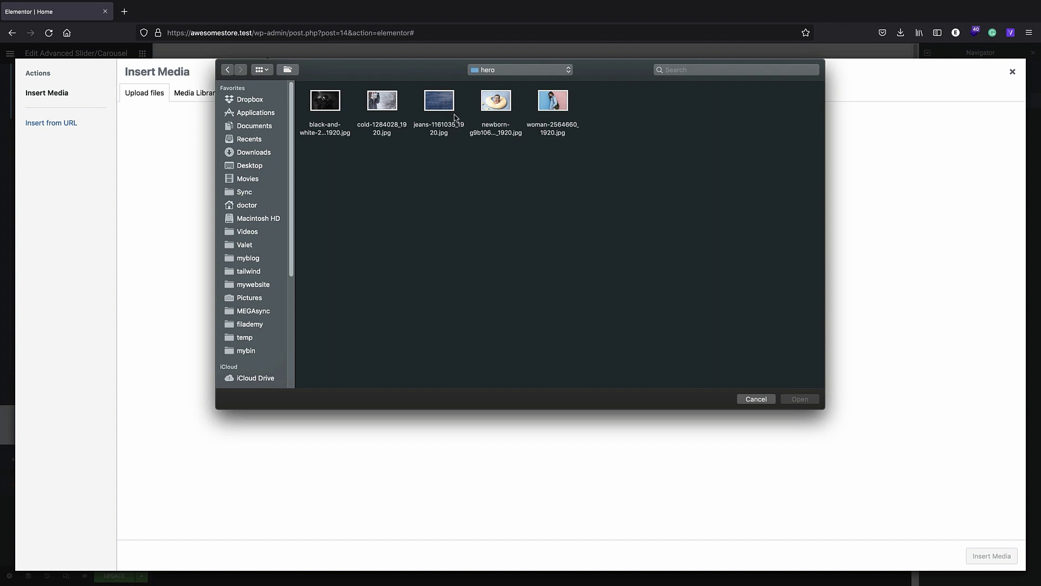
double_click(387, 101)
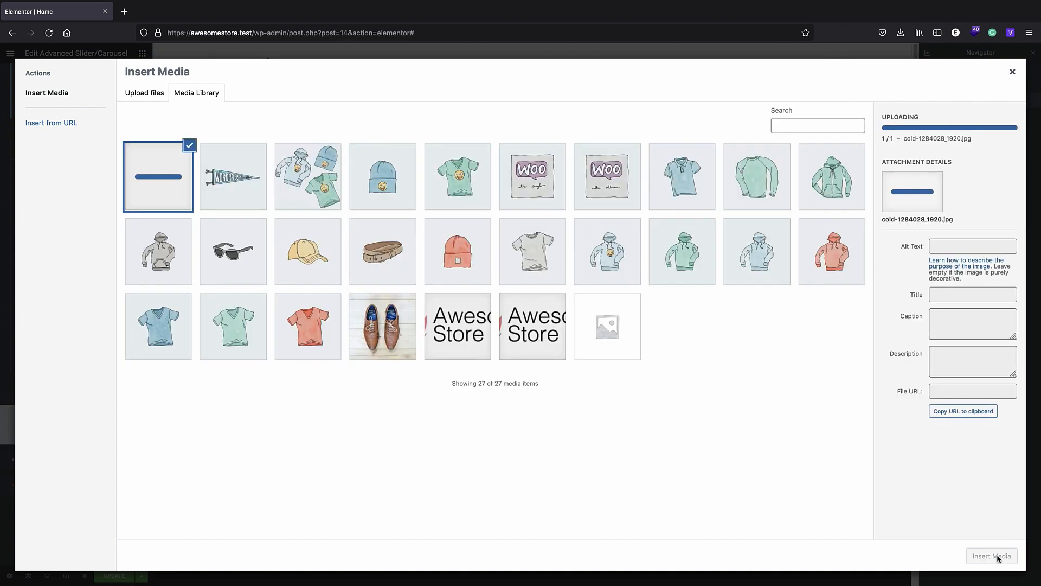
click(992, 556)
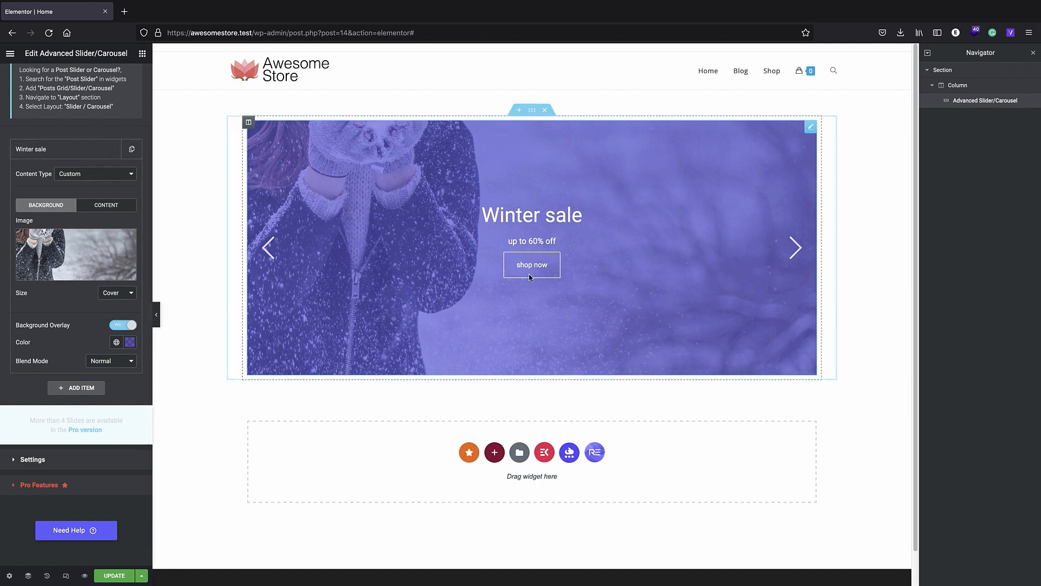
Set the font size of the slider's title to about 108 px in its typography style
scroll(87, 184, up, 3)
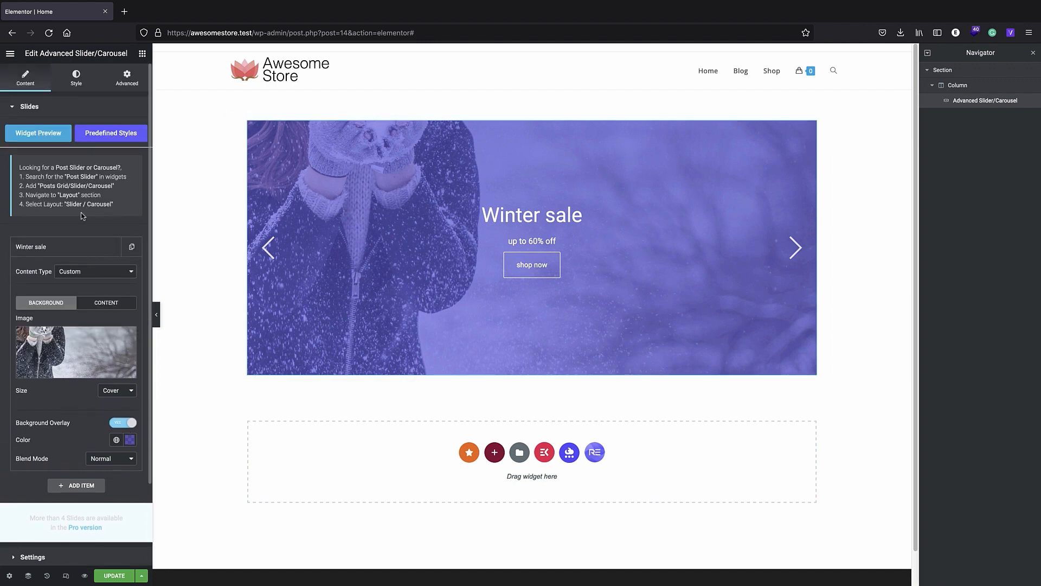
click(76, 76)
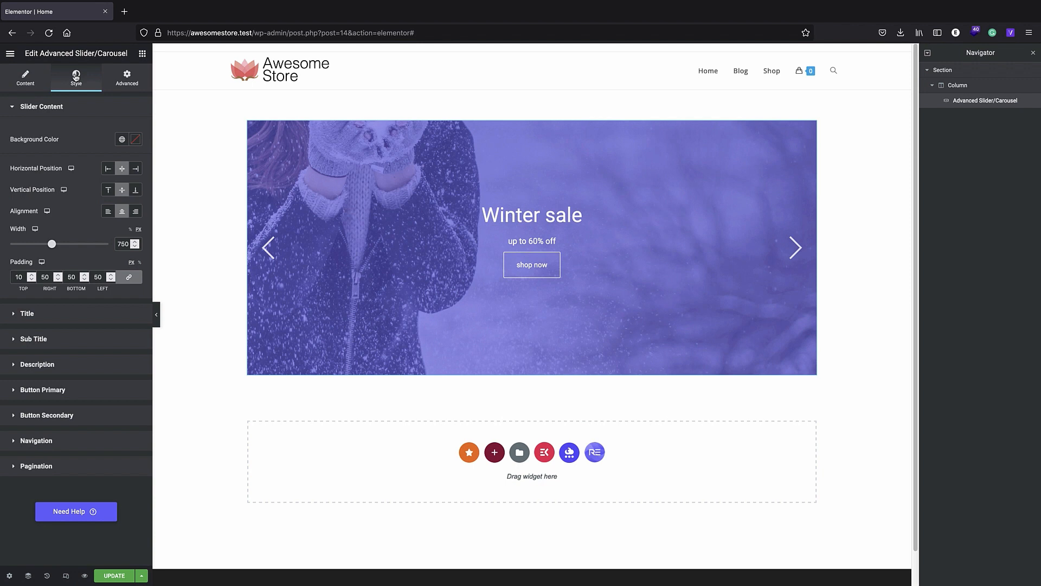
click(37, 81)
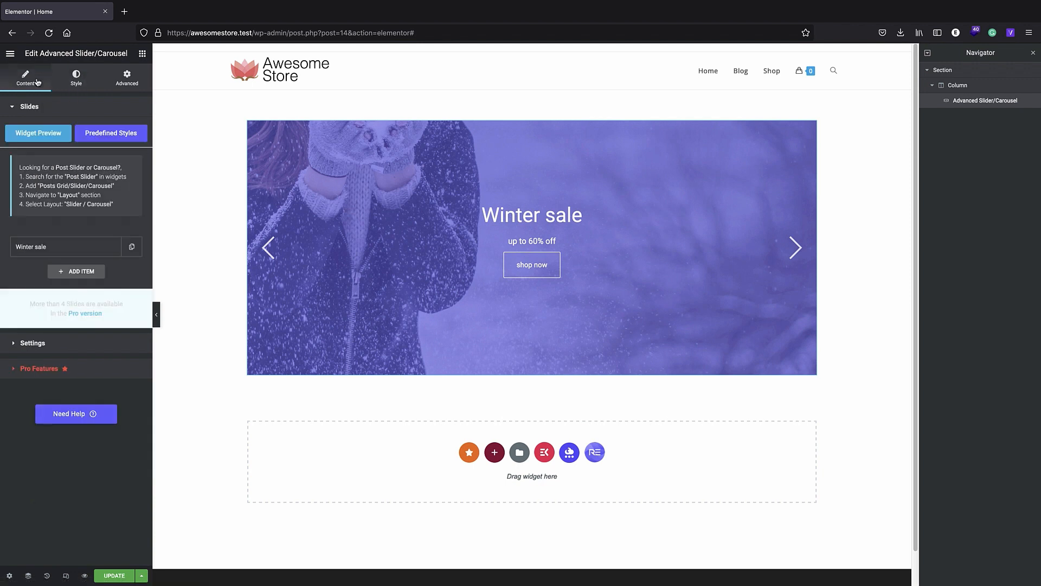
click(76, 78)
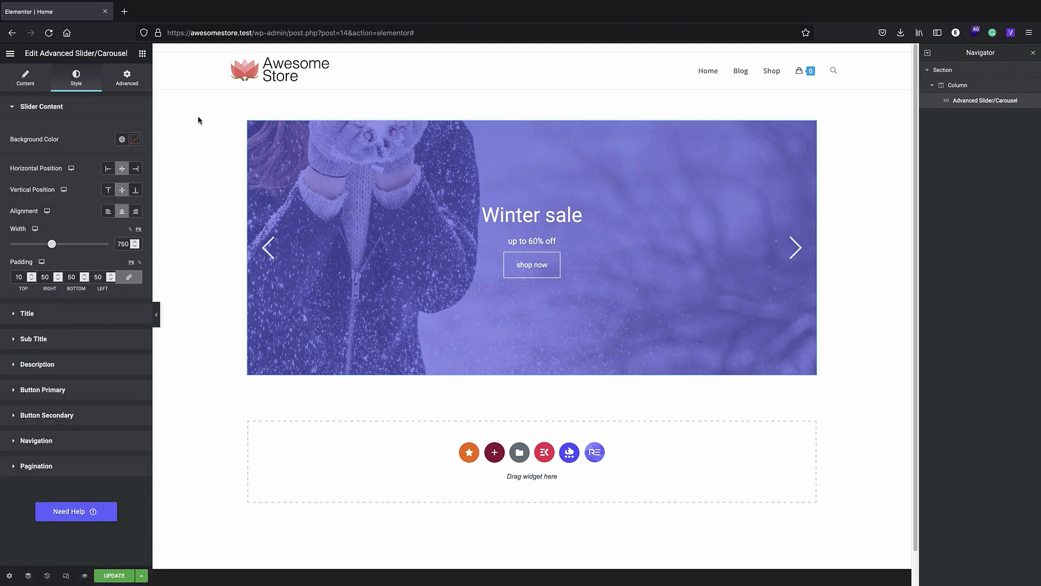
click(58, 316)
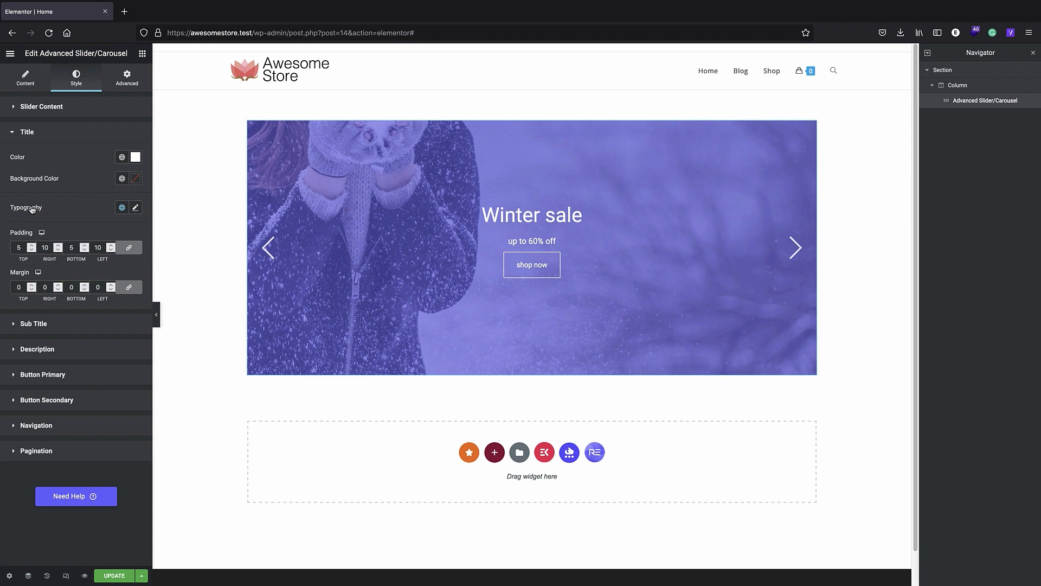
click(136, 208)
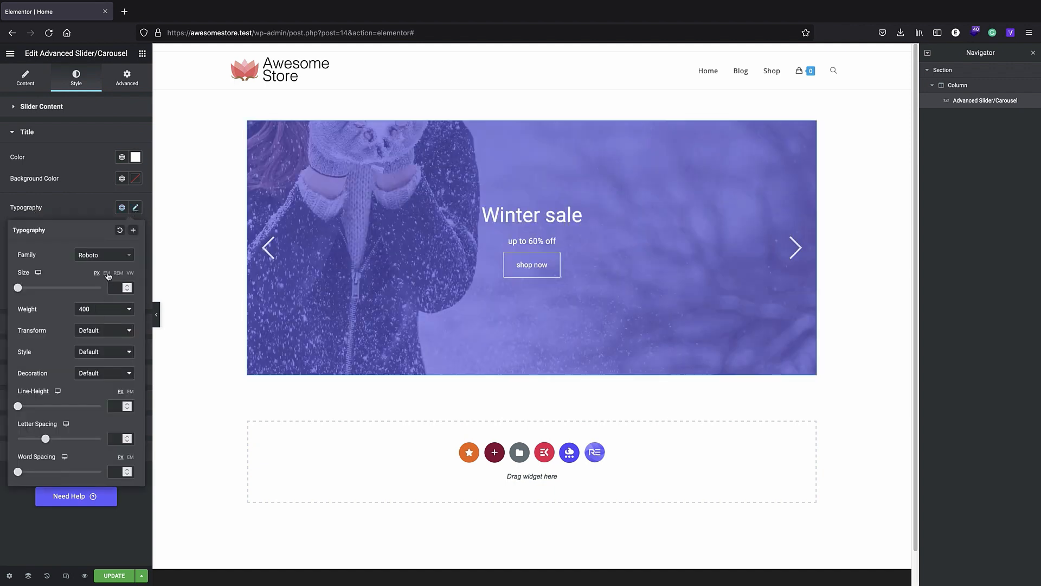
drag(18, 288, 63, 298)
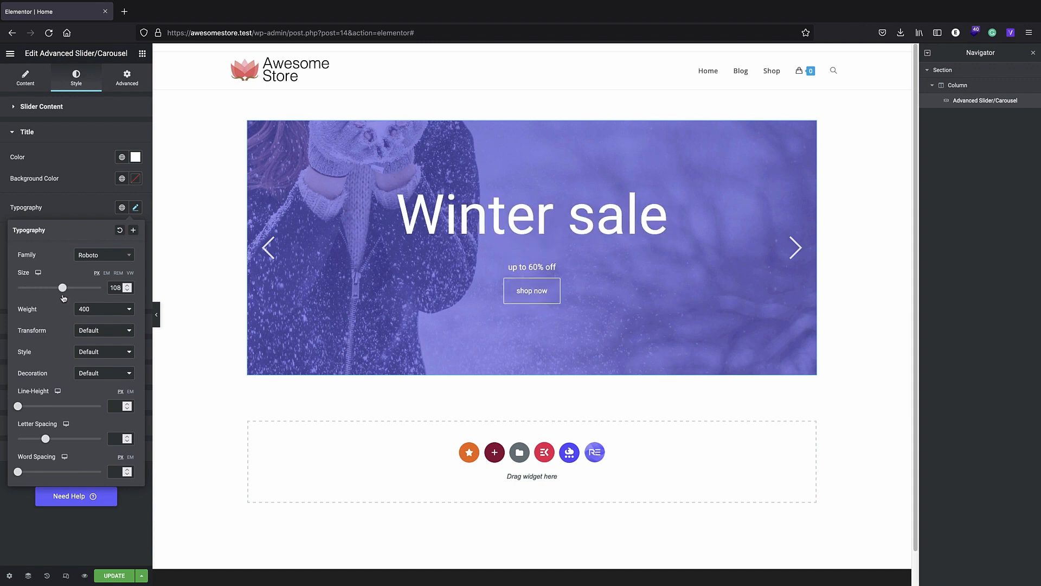
click(79, 197)
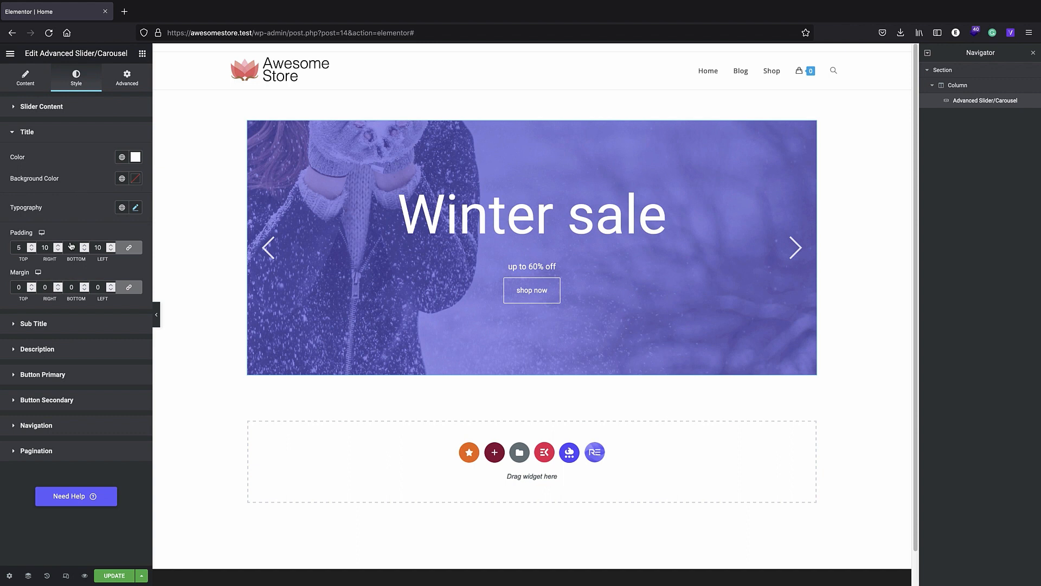
Set the font size of the slider's subtitle to about 2.5 em in its typography style
click(52, 328)
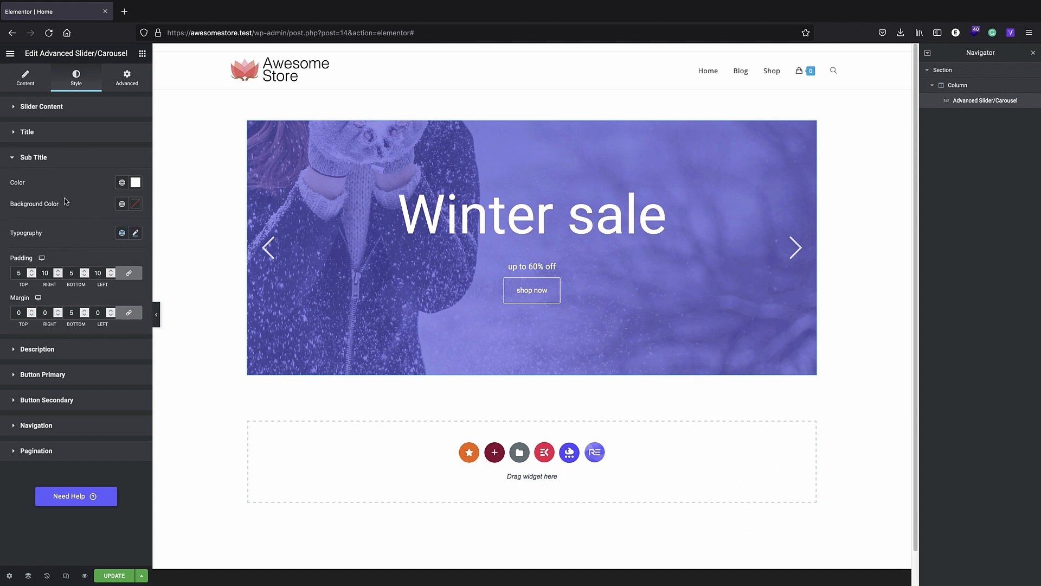
click(121, 204)
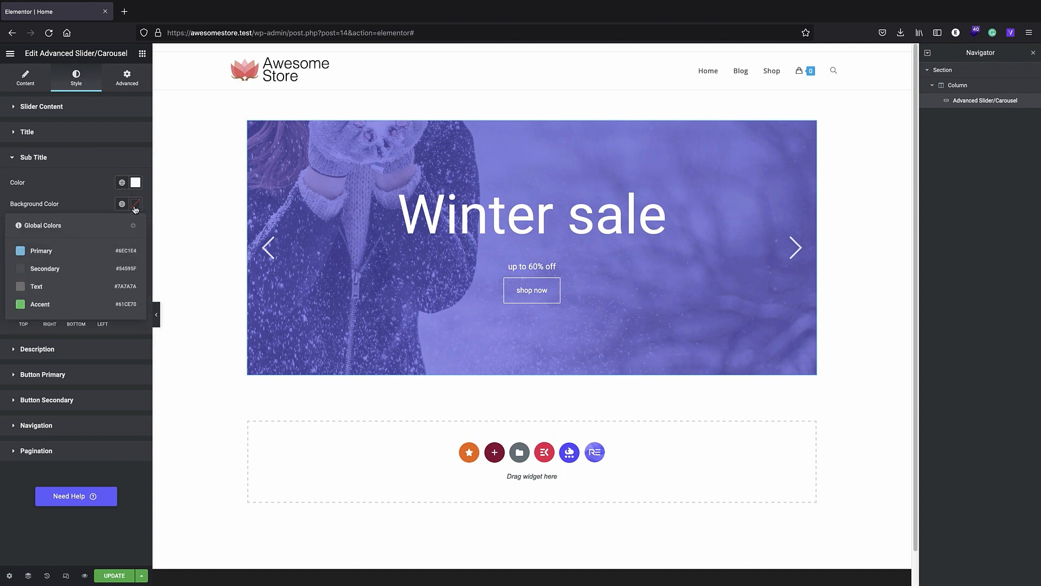
click(136, 205)
click(135, 187)
click(110, 187)
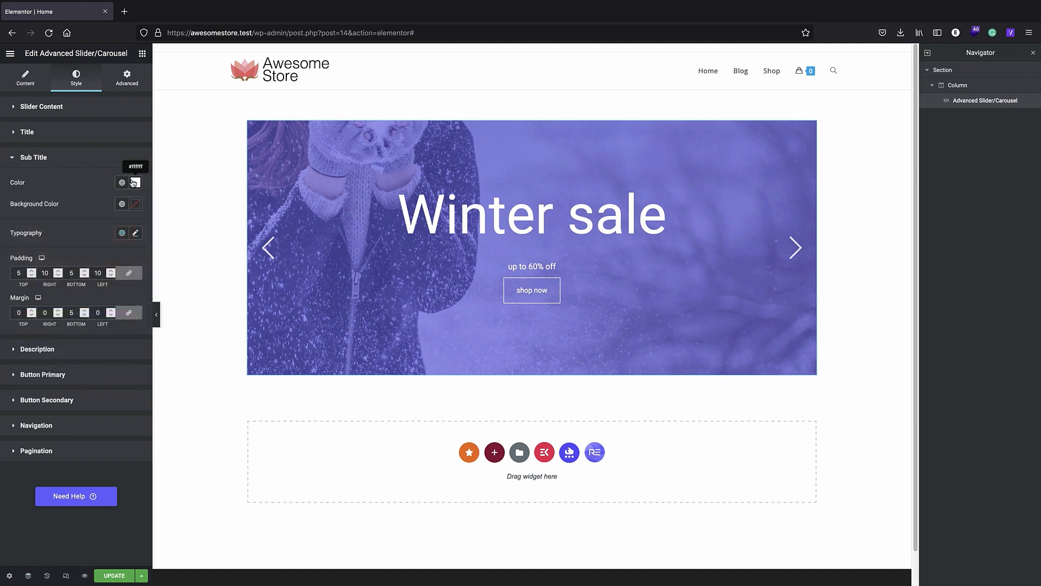
click(135, 233)
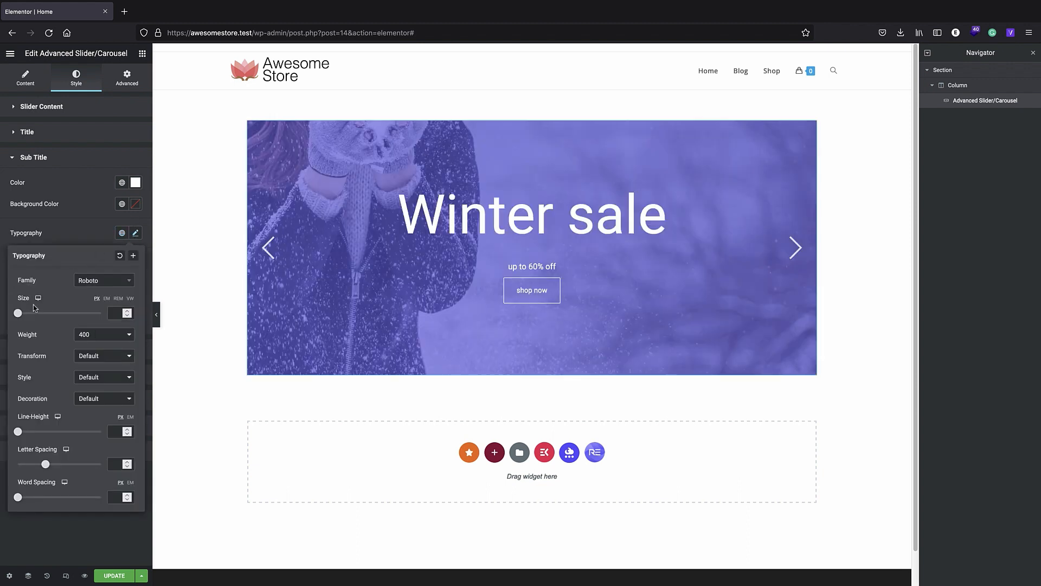
click(106, 300)
click(24, 314)
drag(25, 316, 38, 313)
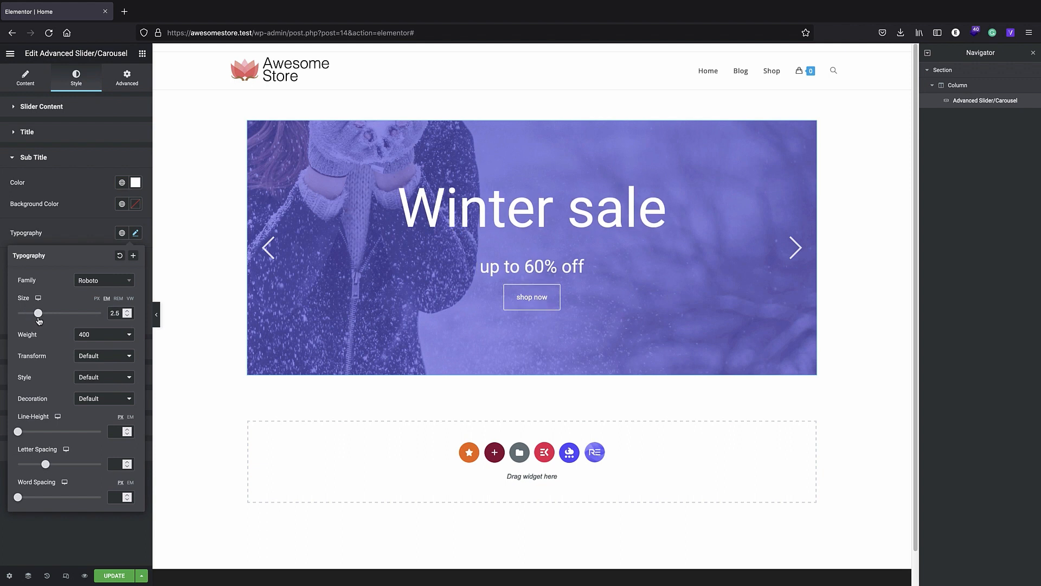
click(68, 219)
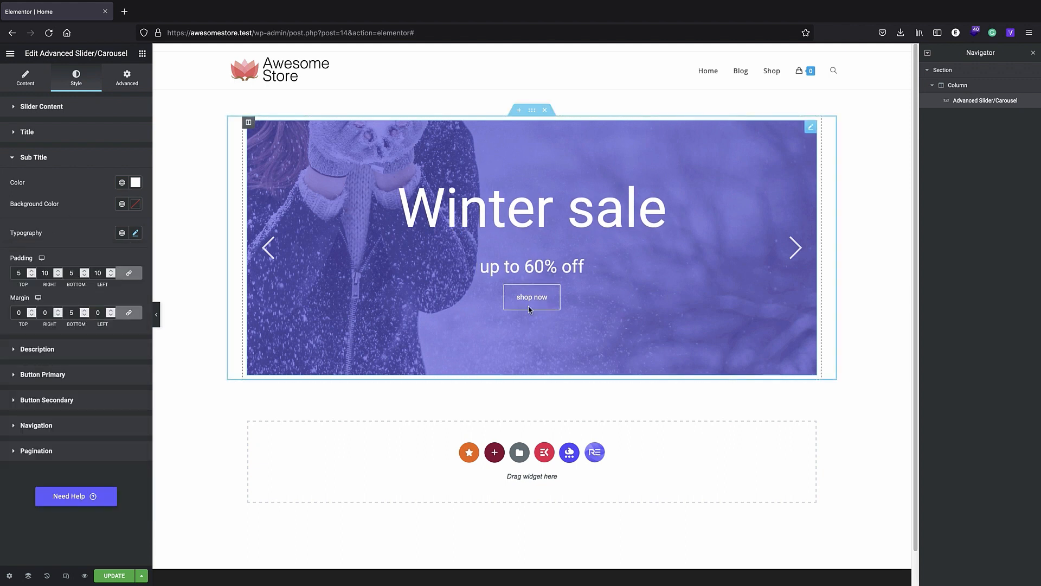
Round the primary button with a border radius of 32 px on all corners and update the page
click(71, 383)
scroll(71, 412, down, 4)
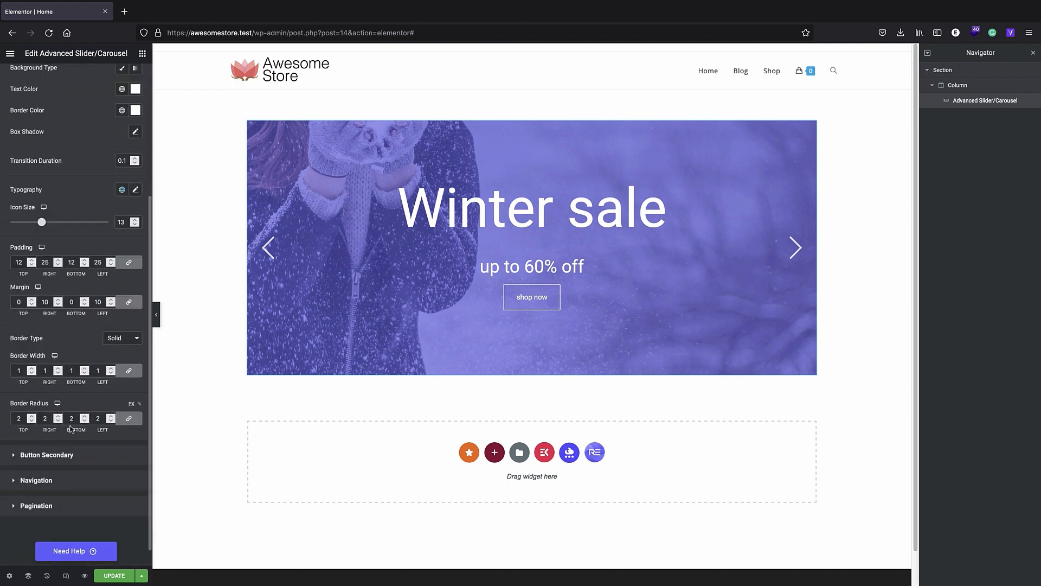
click(32, 415)
click(32, 416)
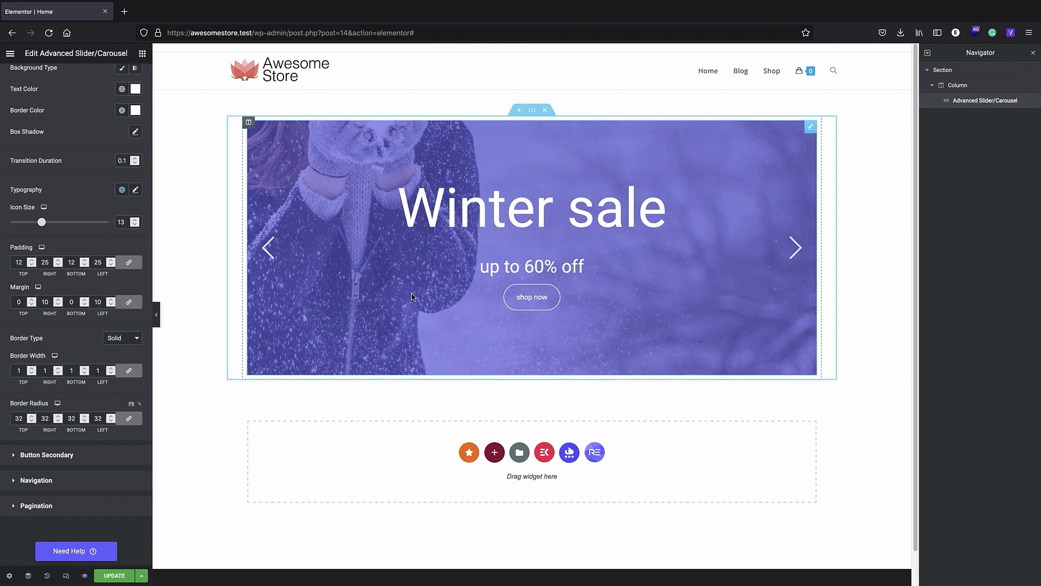
click(123, 574)
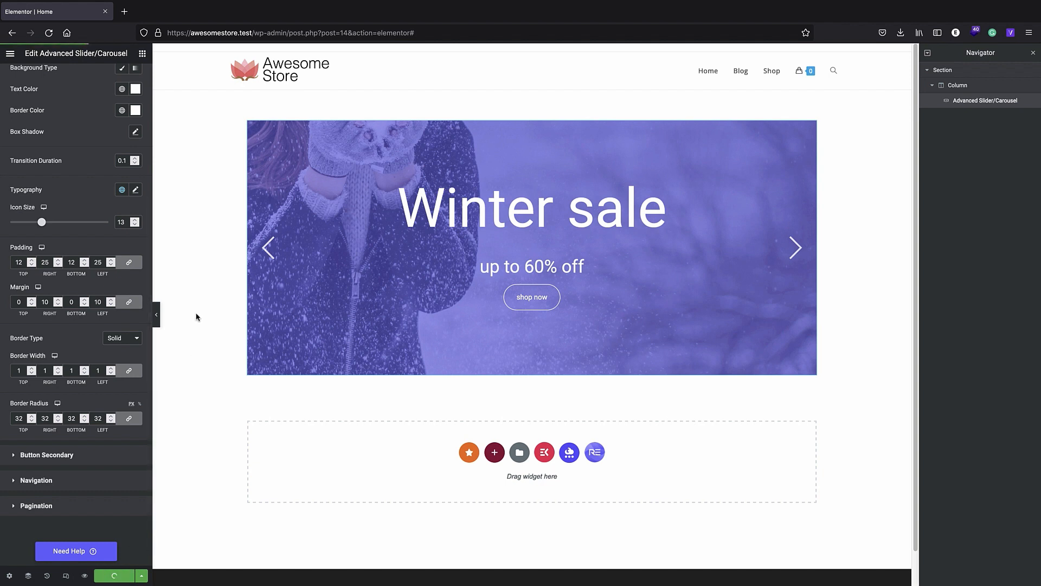
Examine the style options for both buttons and the Winter sale slide's background and content settings
scroll(109, 244, up, 3)
scroll(113, 298, down, 4)
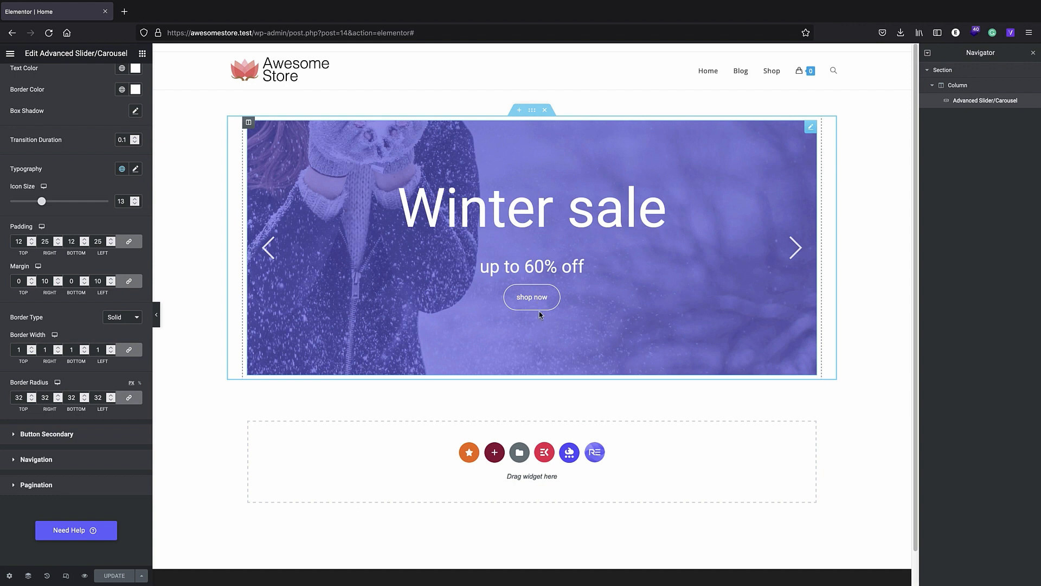
click(82, 435)
click(40, 236)
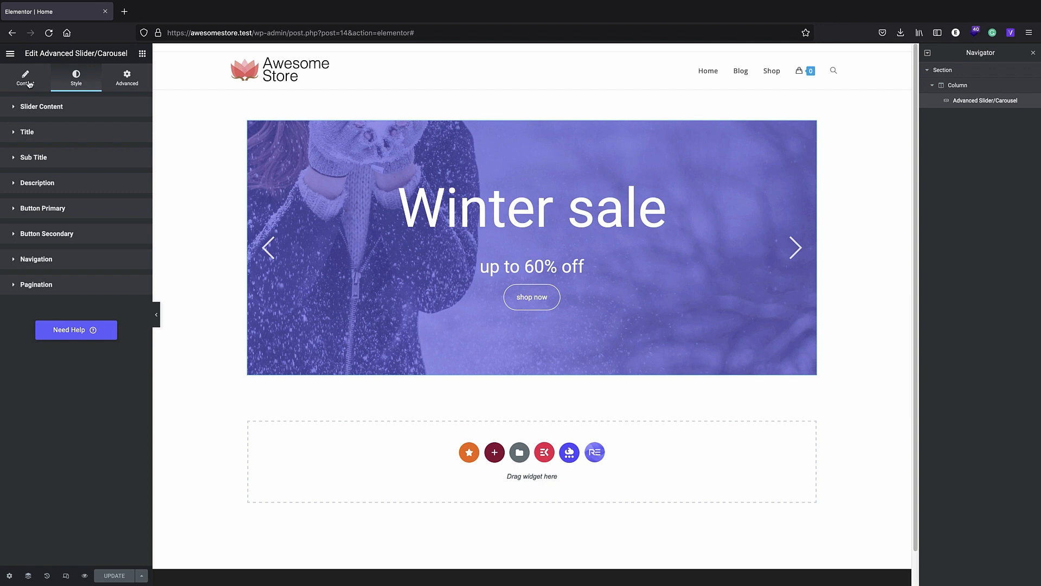
click(25, 77)
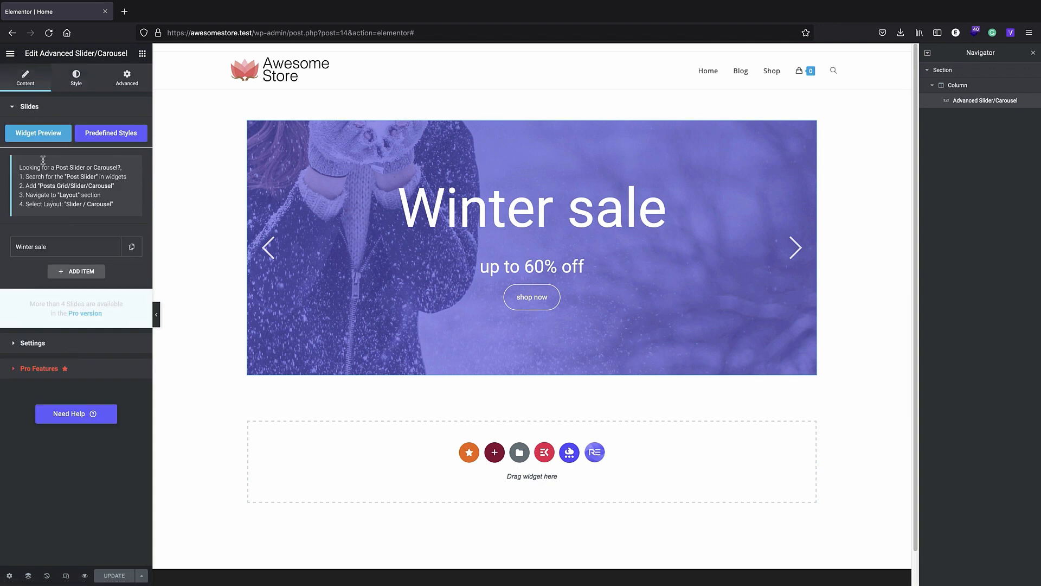
click(46, 253)
scroll(76, 239, down, 3)
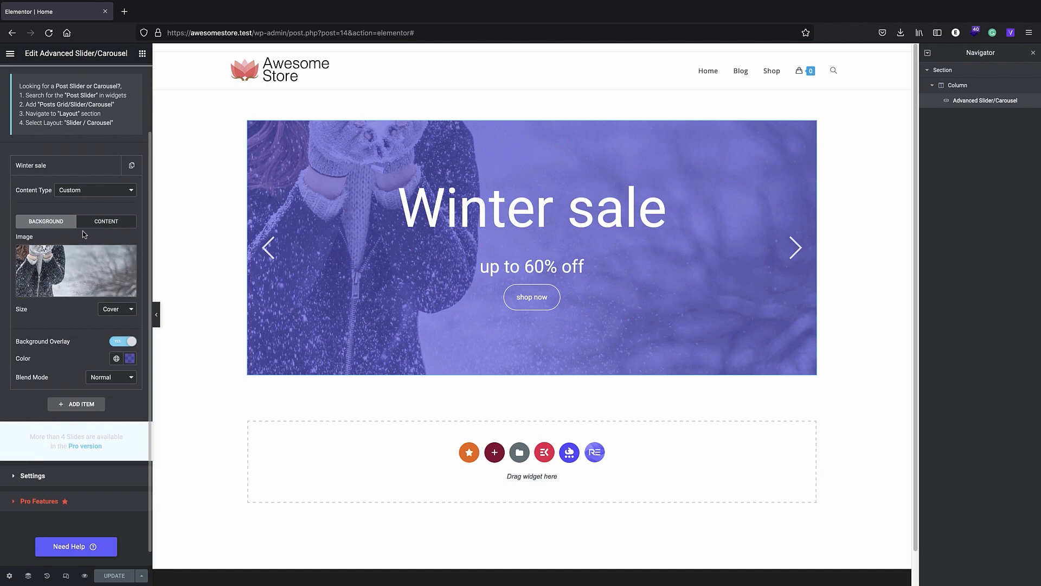
click(97, 221)
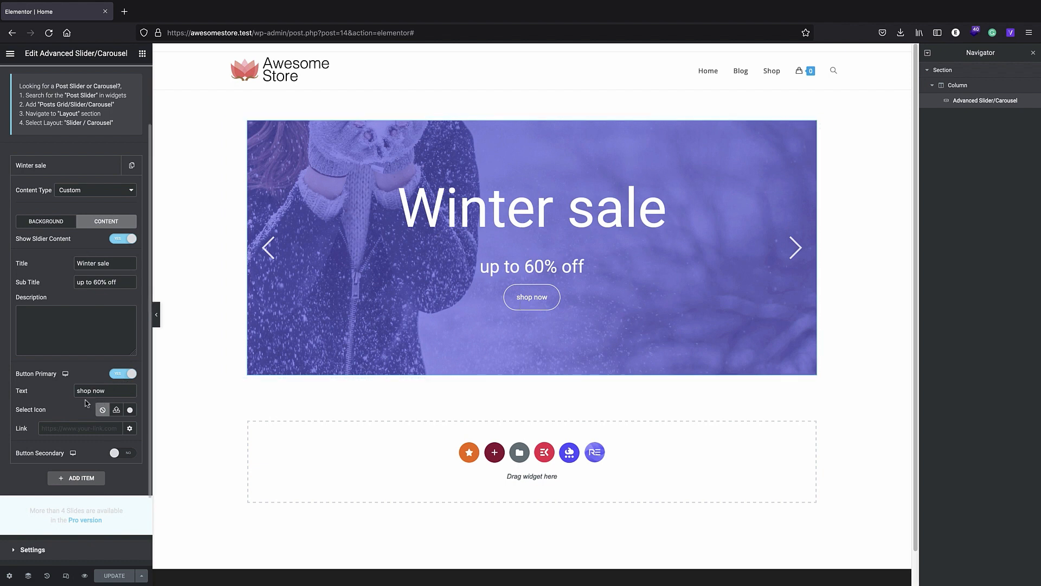
scroll(90, 245, up, 3)
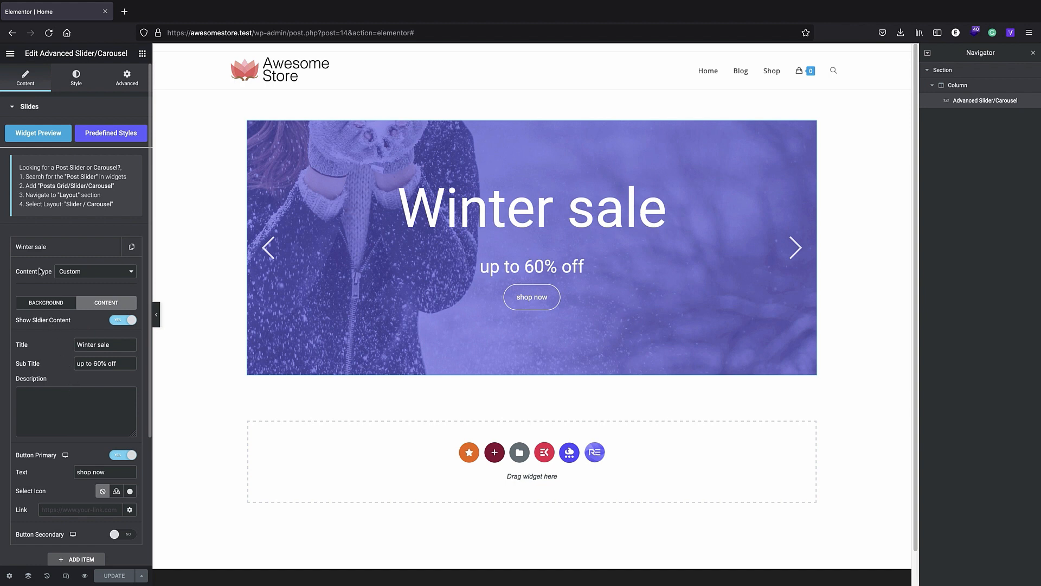
Duplicate the Winter sale slide twice
click(48, 246)
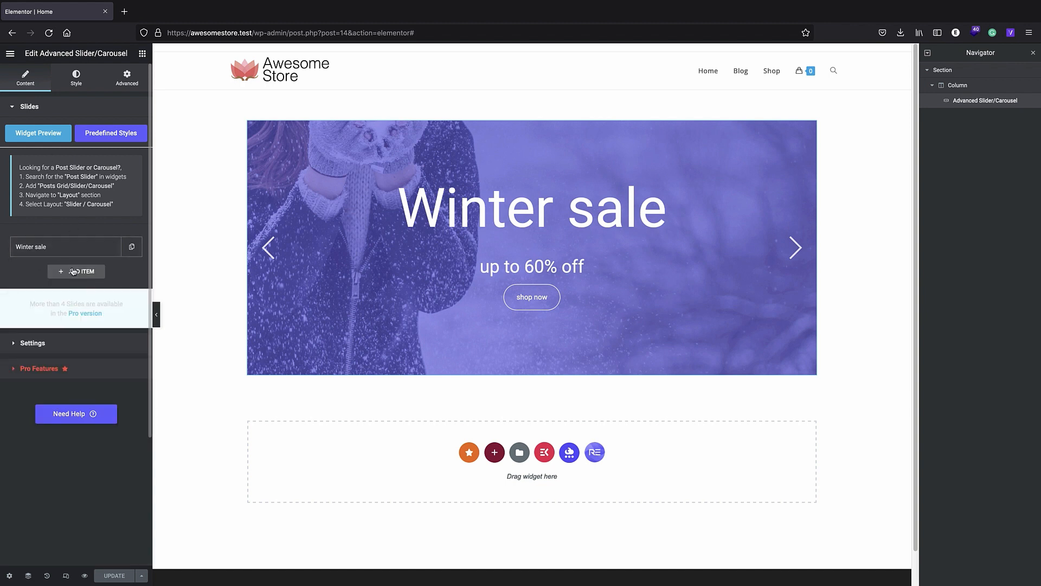
click(132, 249)
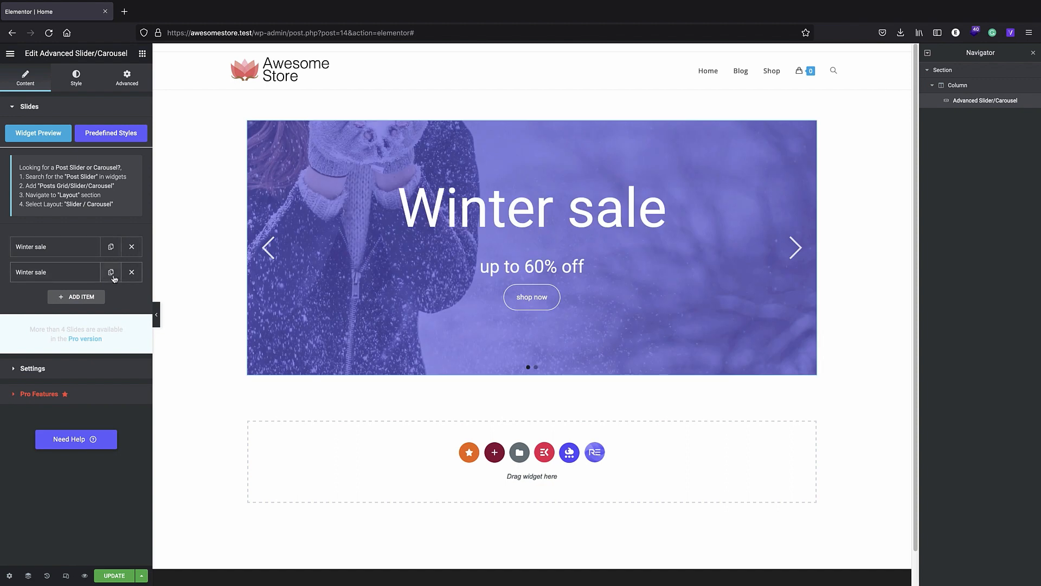
click(111, 272)
Upload newborn-g9b106bef4_1920.jpg and use it as the second slide's background image
click(61, 277)
click(109, 376)
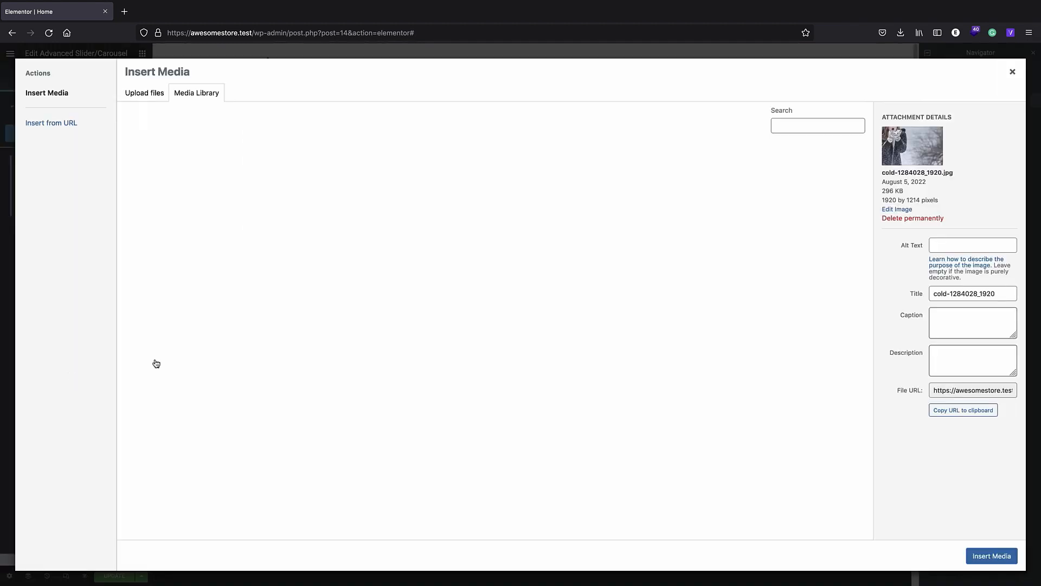
click(149, 93)
click(554, 282)
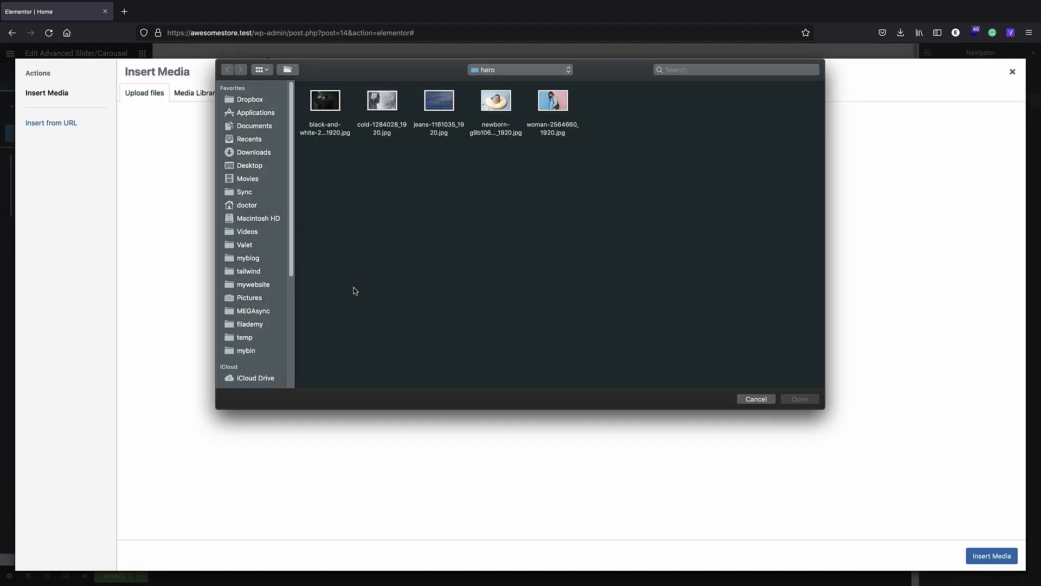
double_click(489, 112)
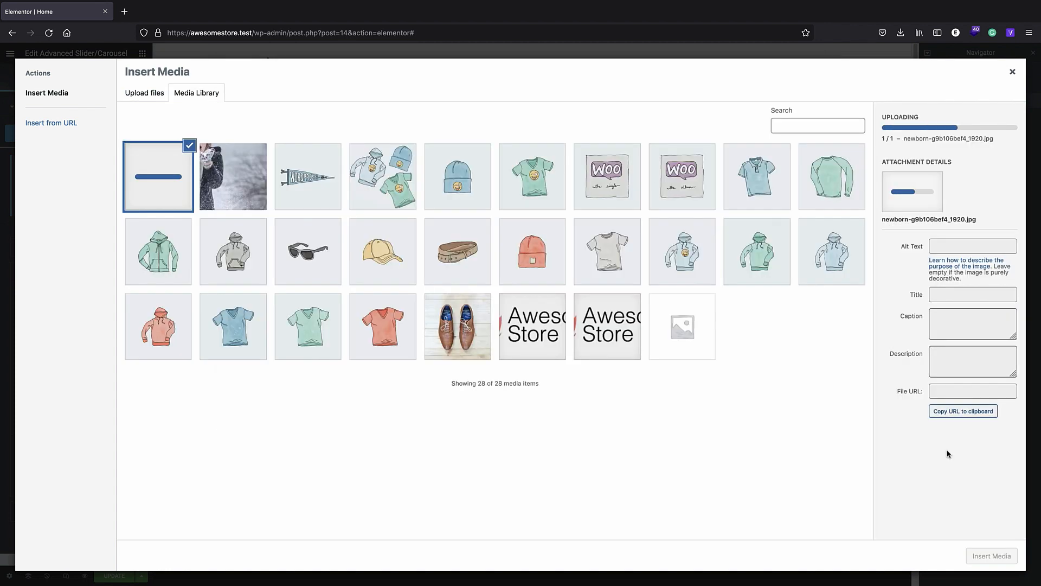
click(990, 555)
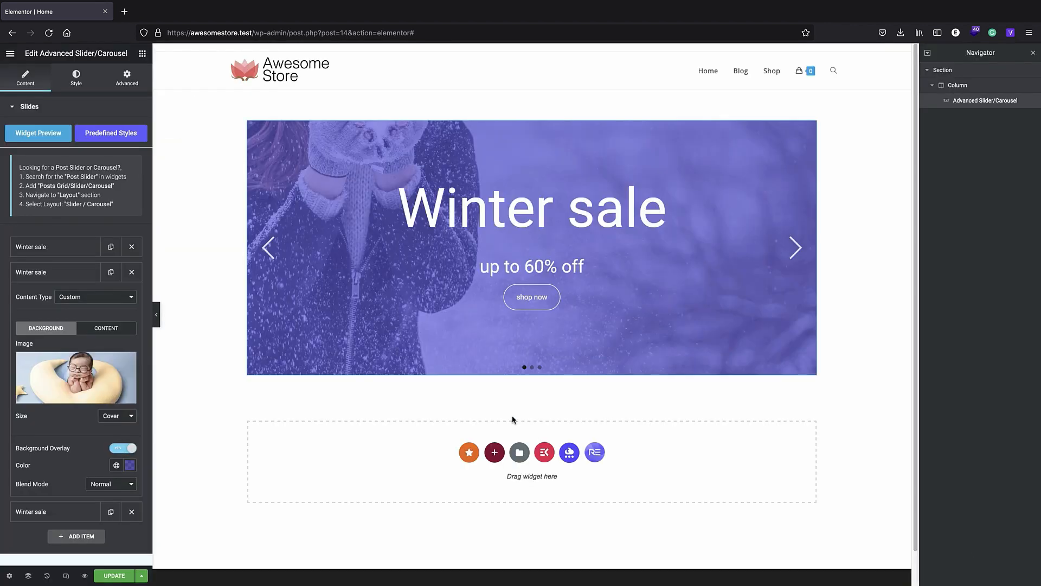
Change the background overlay of the second slide, showing the baby photo, to a semi-transparent teal
click(802, 248)
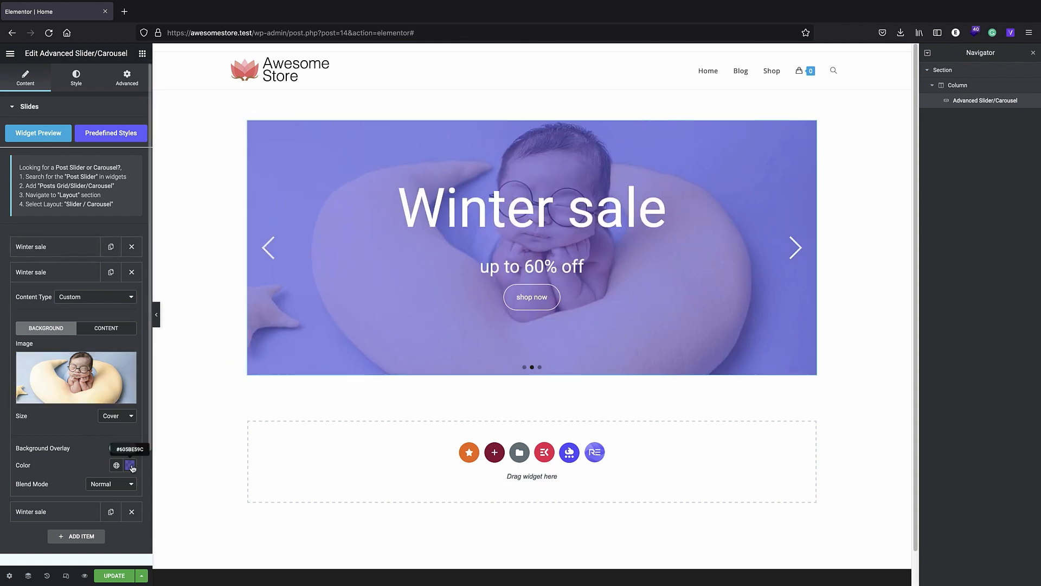
click(129, 464)
drag(136, 350, 152, 336)
drag(135, 415, 135, 415)
click(92, 226)
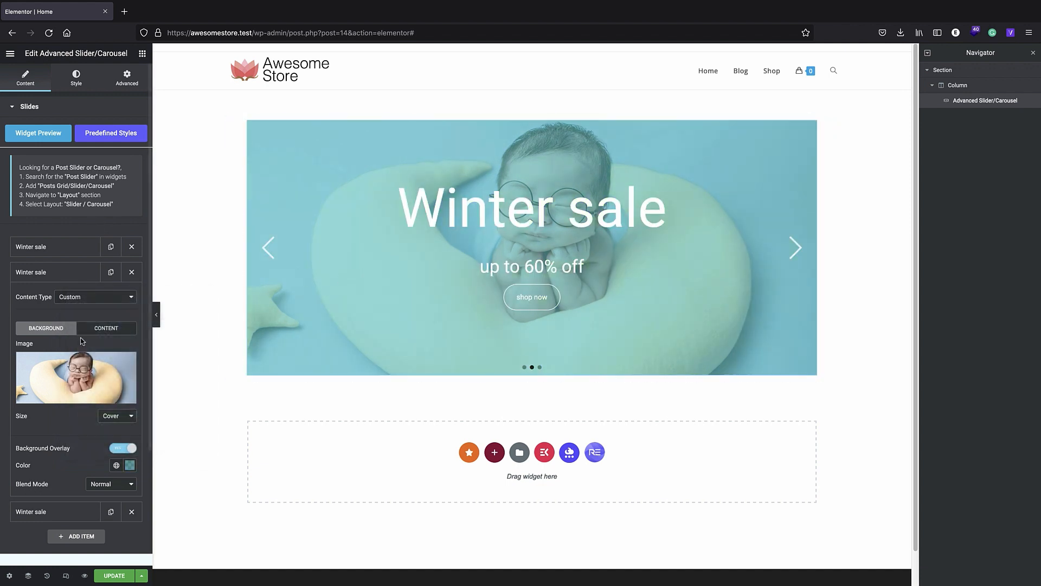
Change the second slide's title to "baby collection sale", update the page and show that slide in the preview
scroll(72, 184, down, 5)
scroll(70, 174, up, 5)
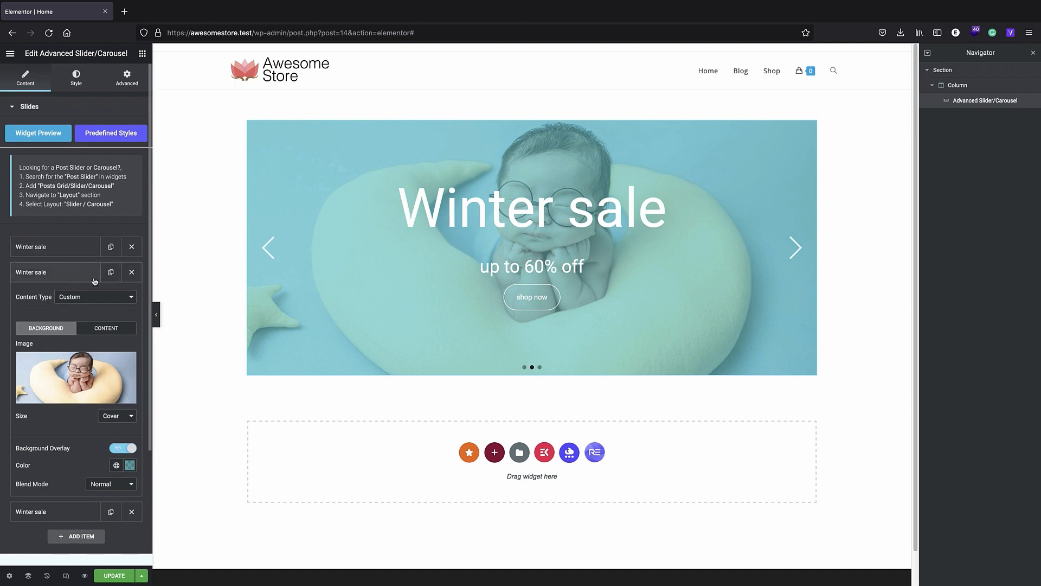
mouse_move(87, 359)
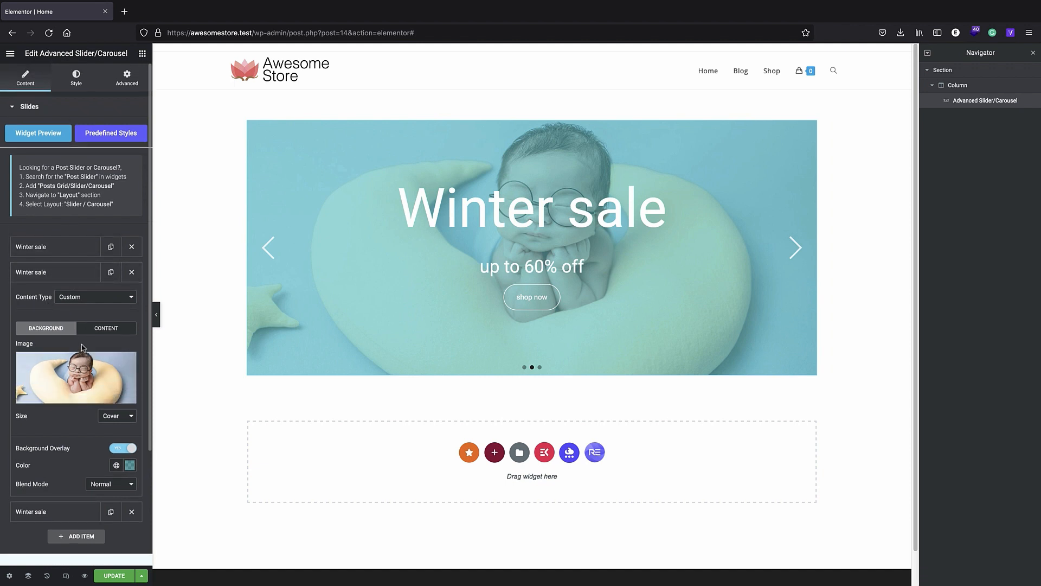
click(90, 332)
scroll(68, 440, down, 1)
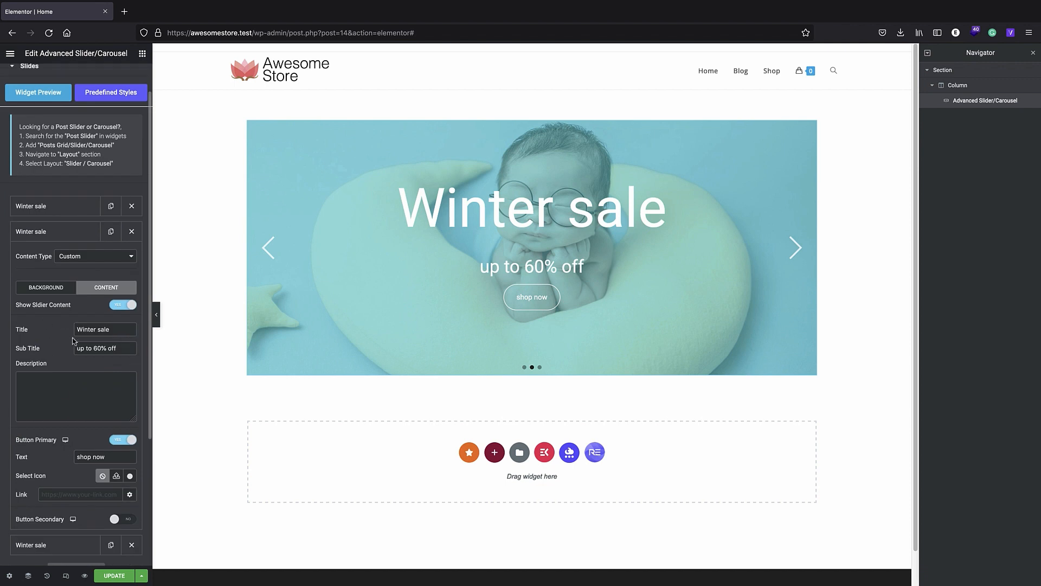
double_click(89, 331)
text(baby col)
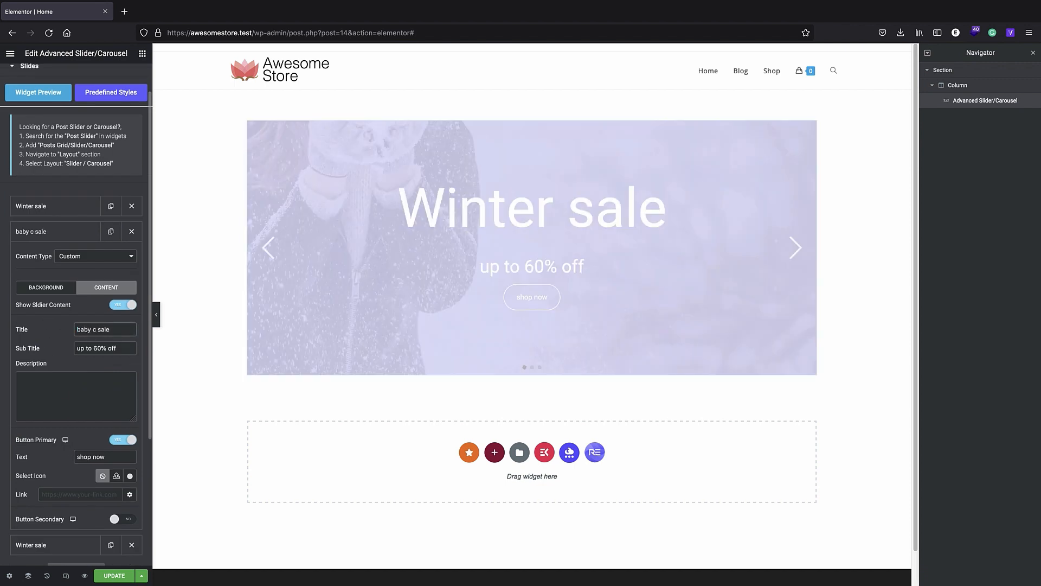
text(lection)
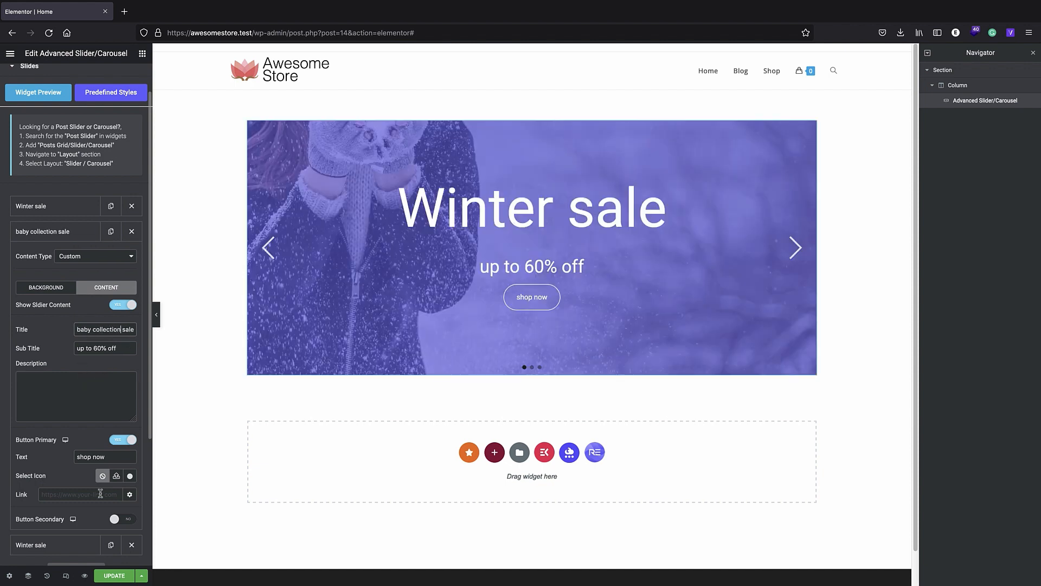
click(114, 575)
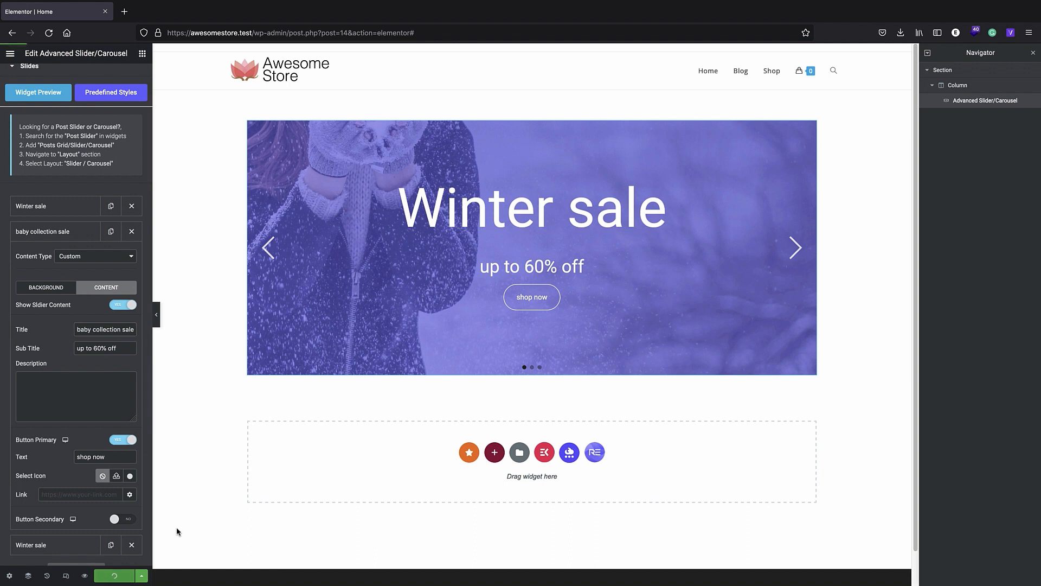
click(796, 247)
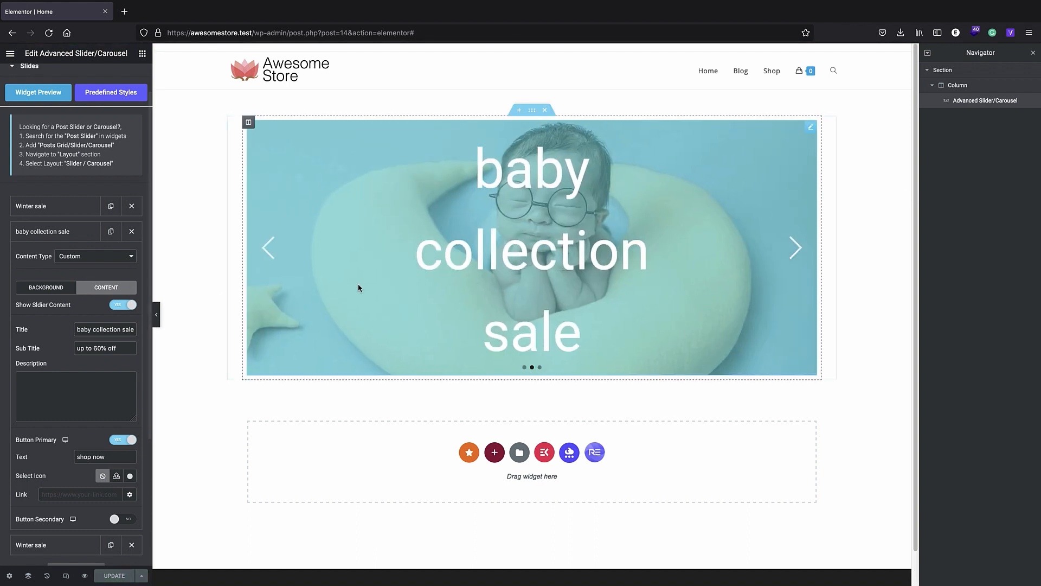
Set the font size of the slider titles to 4.5 em in the title typography and update the page
scroll(358, 288, down, 1)
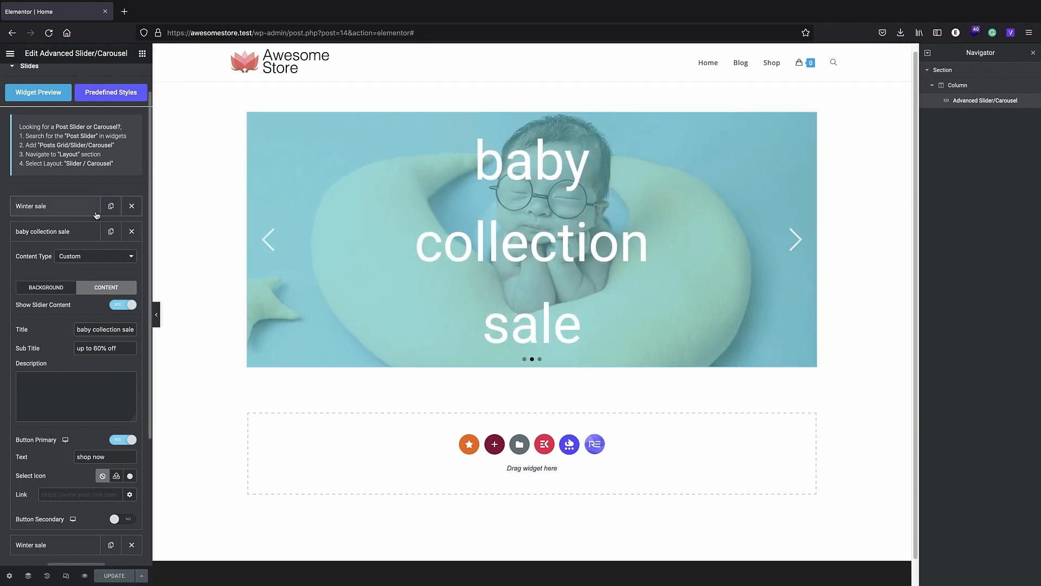
scroll(57, 151, up, 2)
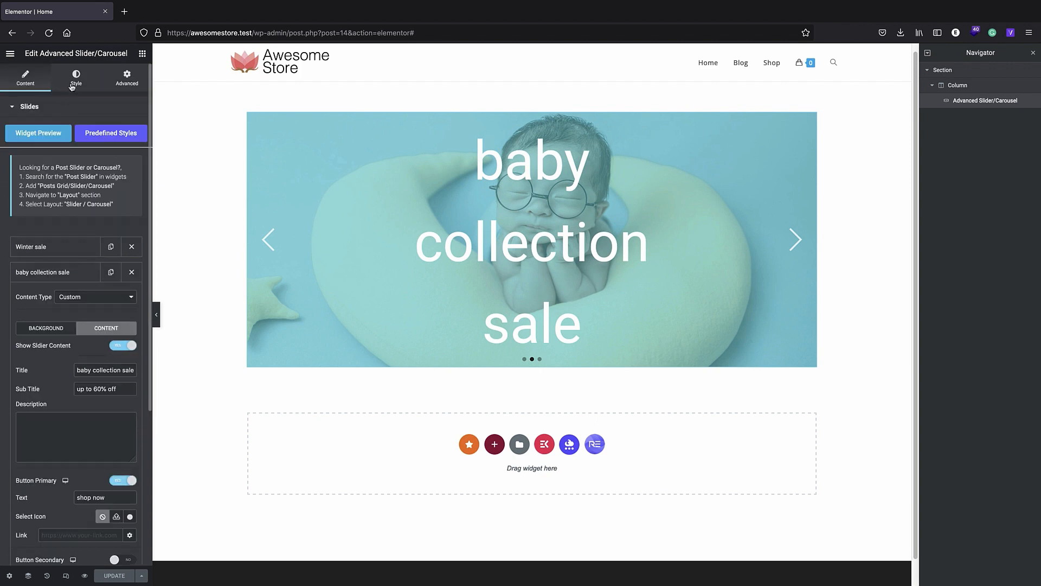
click(75, 85)
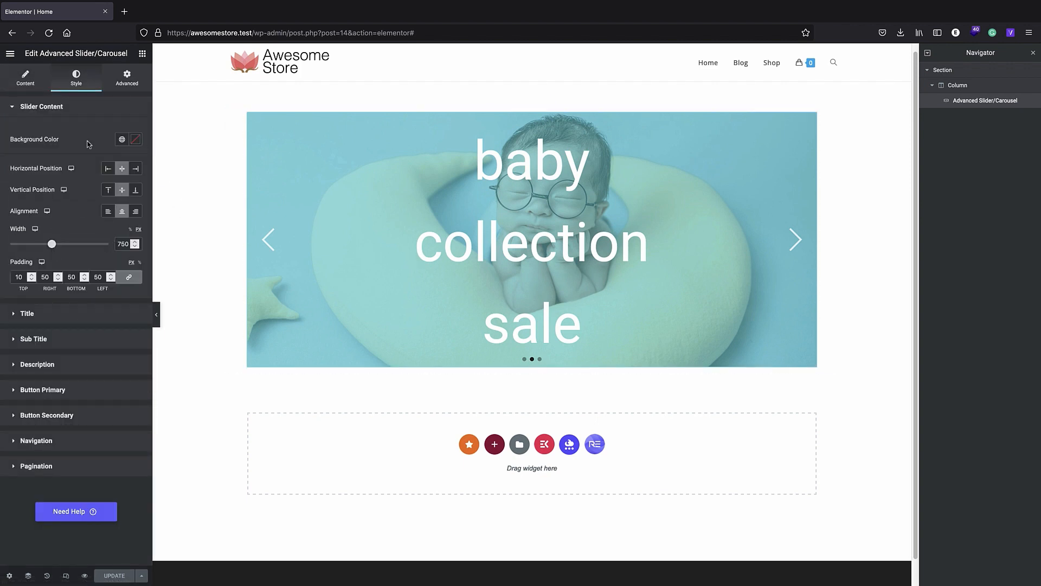
click(41, 312)
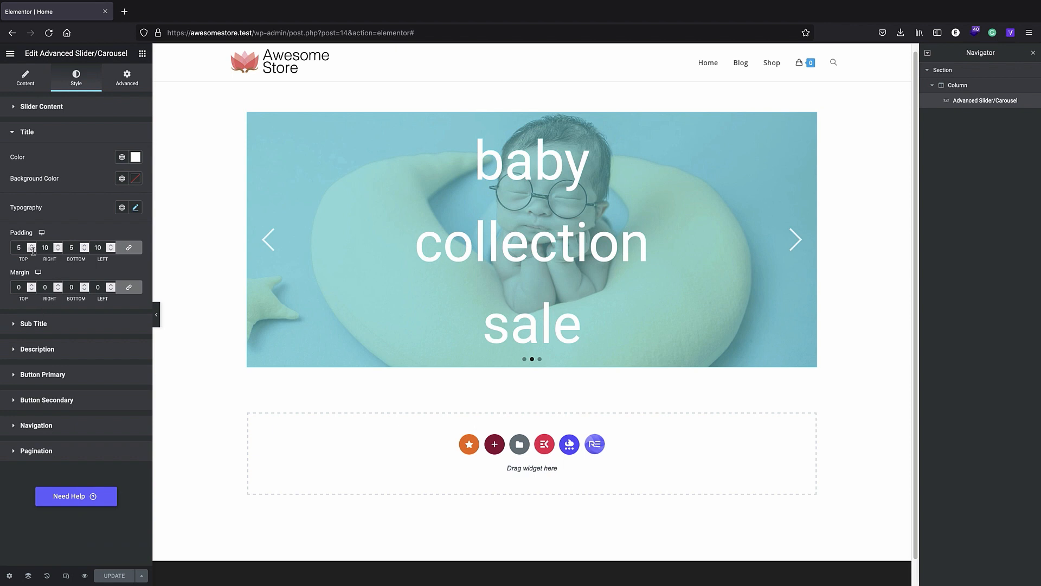
click(135, 208)
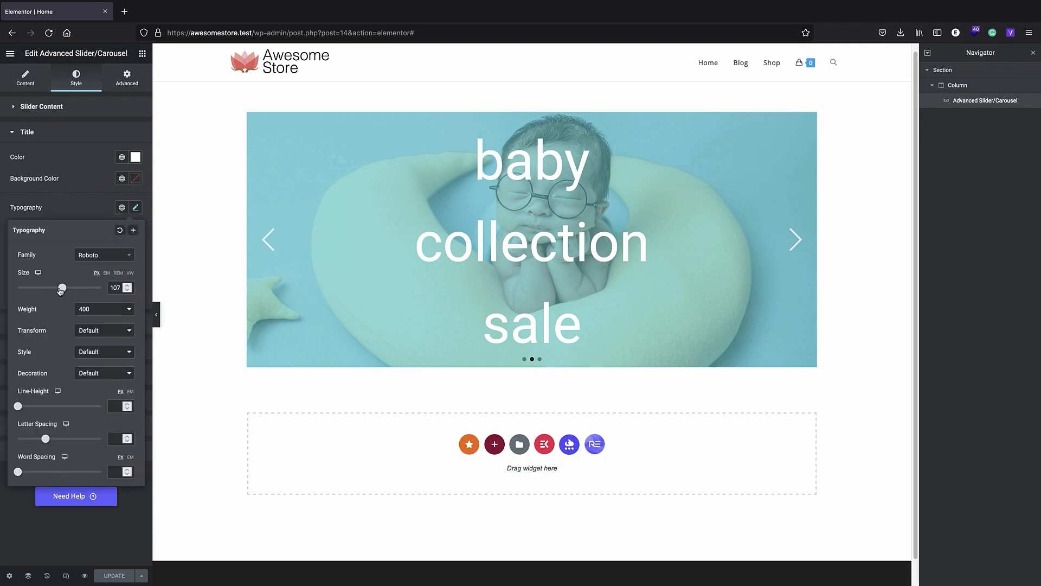
click(106, 272)
mouse_move(63, 288)
mouse_down()
mouse_move(18, 287)
mouse_move(46, 287)
mouse_up()
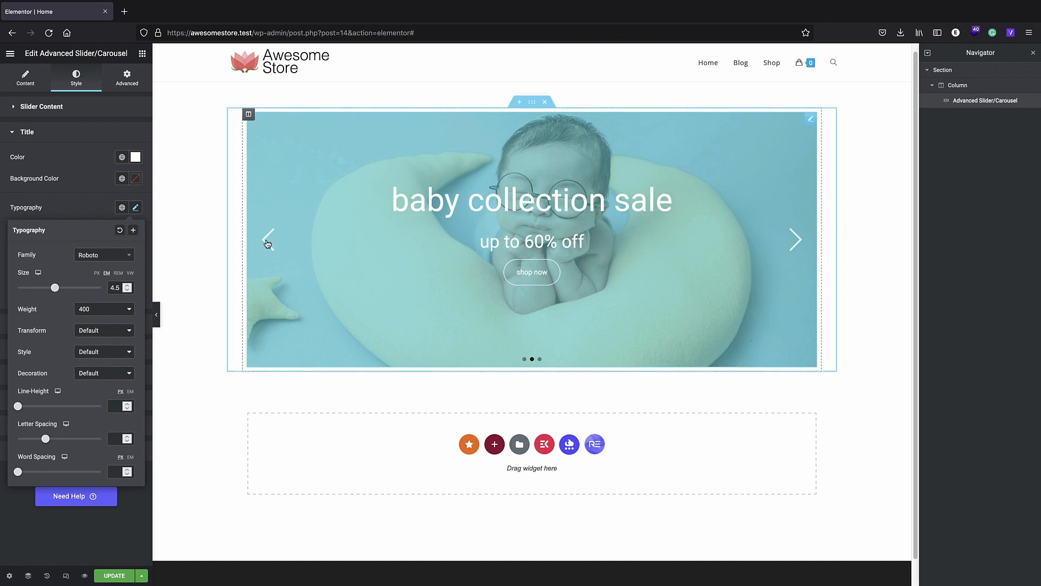
click(268, 245)
click(269, 246)
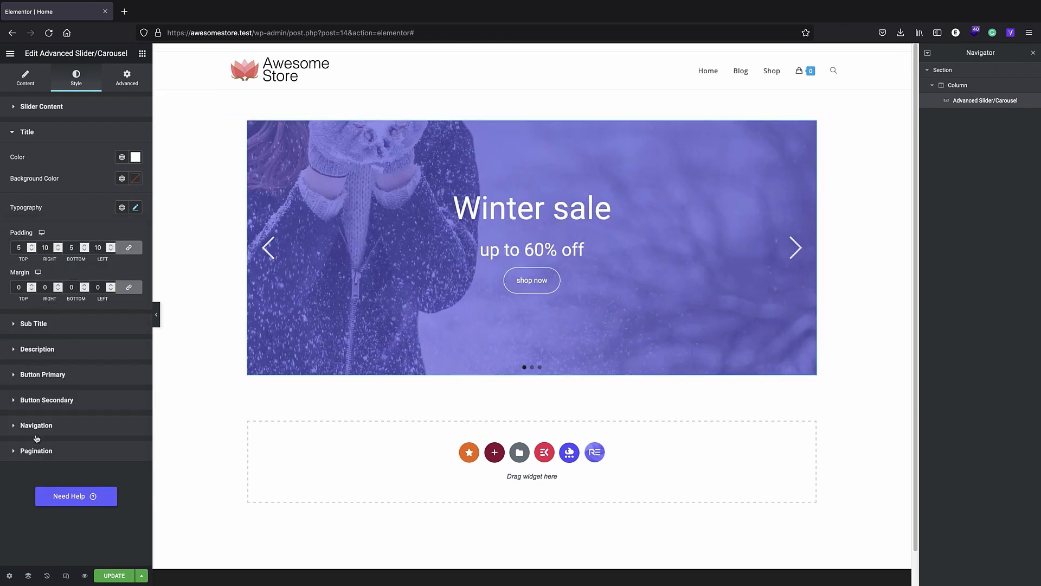
click(111, 576)
Page through the slider, delete the third slide, the spare Winter sale duplicate, and update the page
click(795, 249)
click(798, 249)
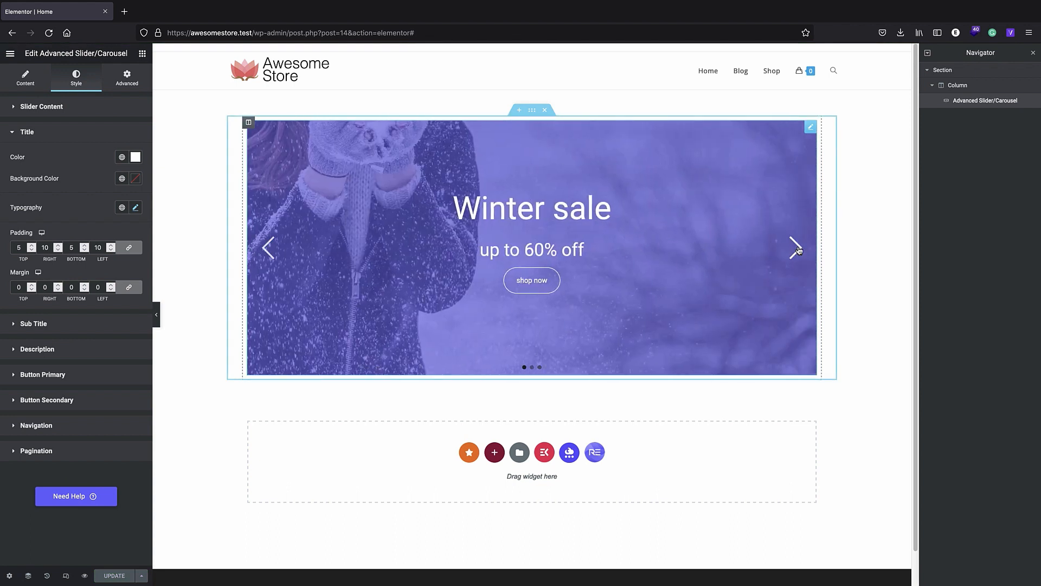
click(799, 249)
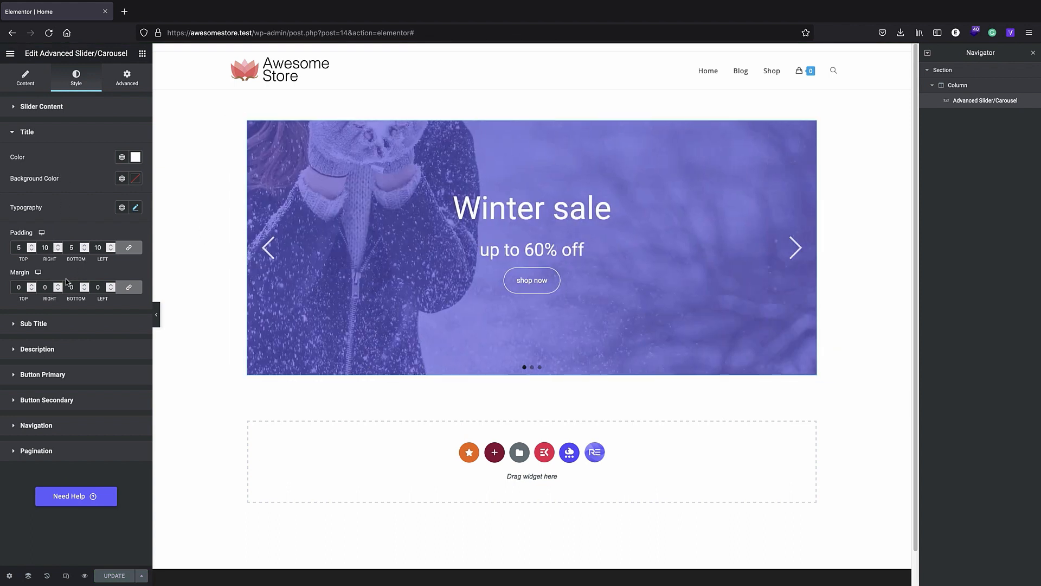
click(36, 86)
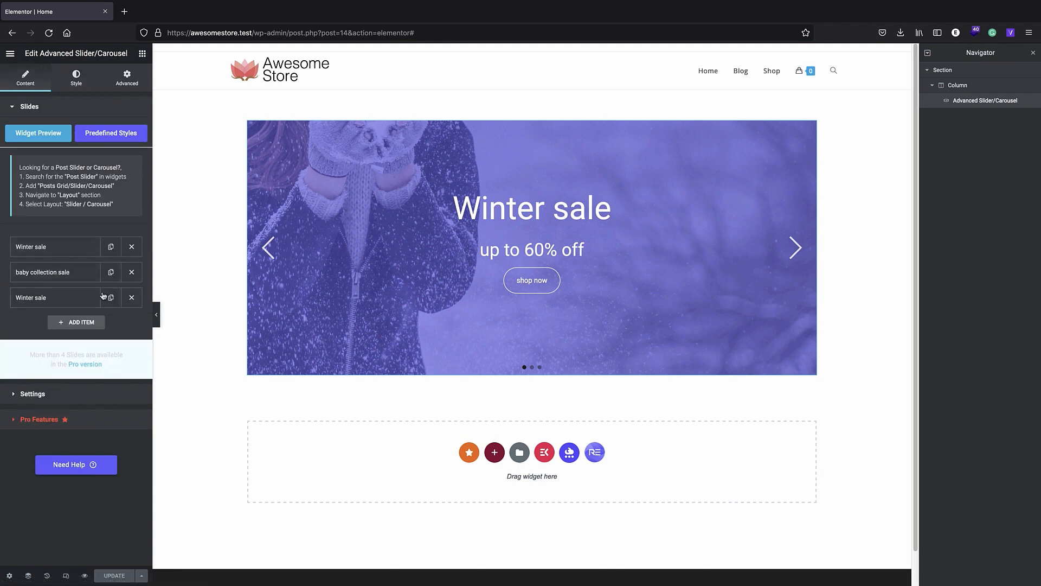
click(132, 298)
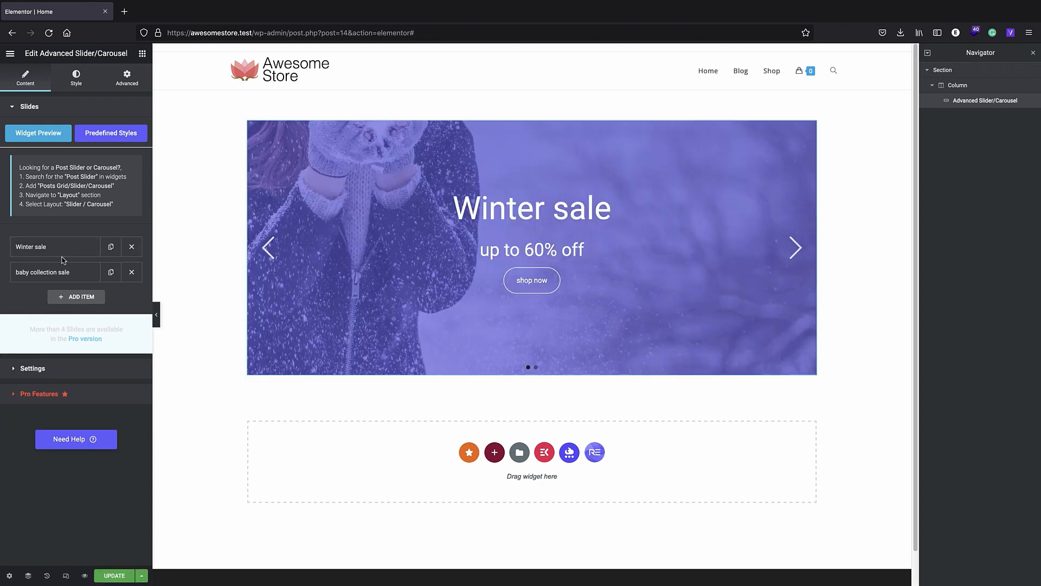
click(110, 577)
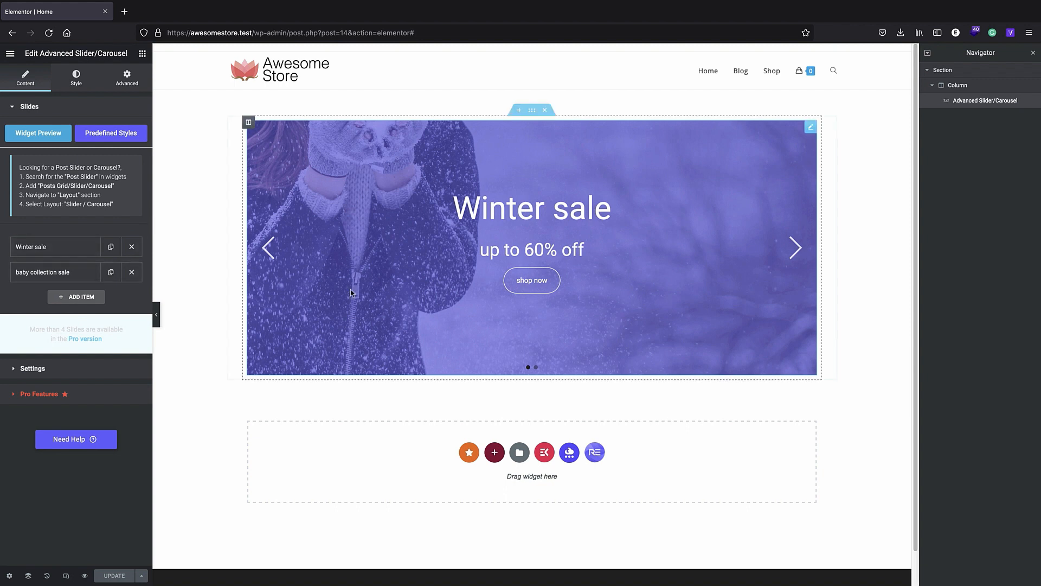
Add the Royal Addons Woo Grid/Slider/Carousel widget in a new section below the slider
scroll(350, 289, down, 1)
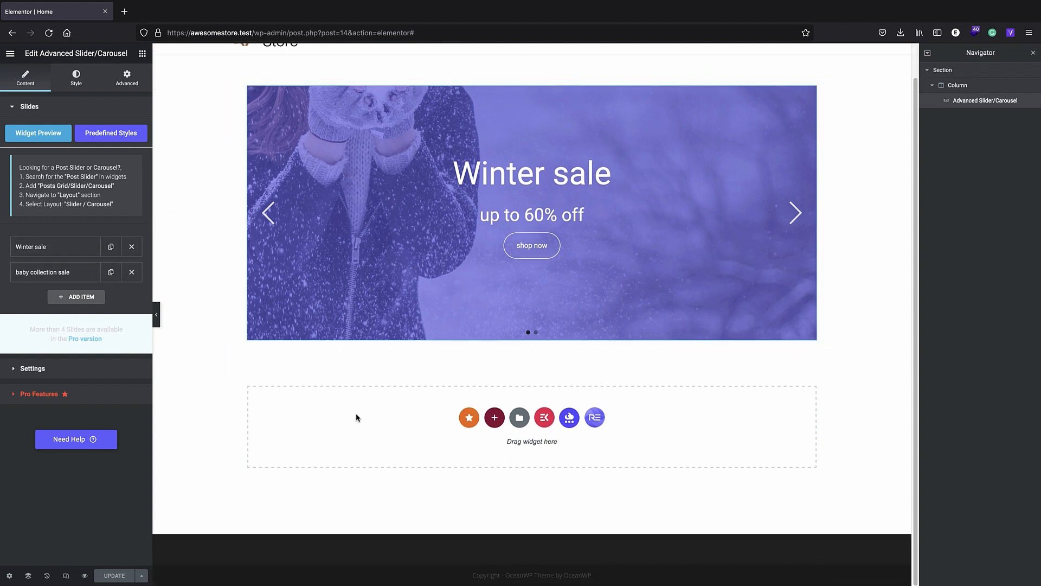
click(142, 53)
scroll(92, 271, down, 10)
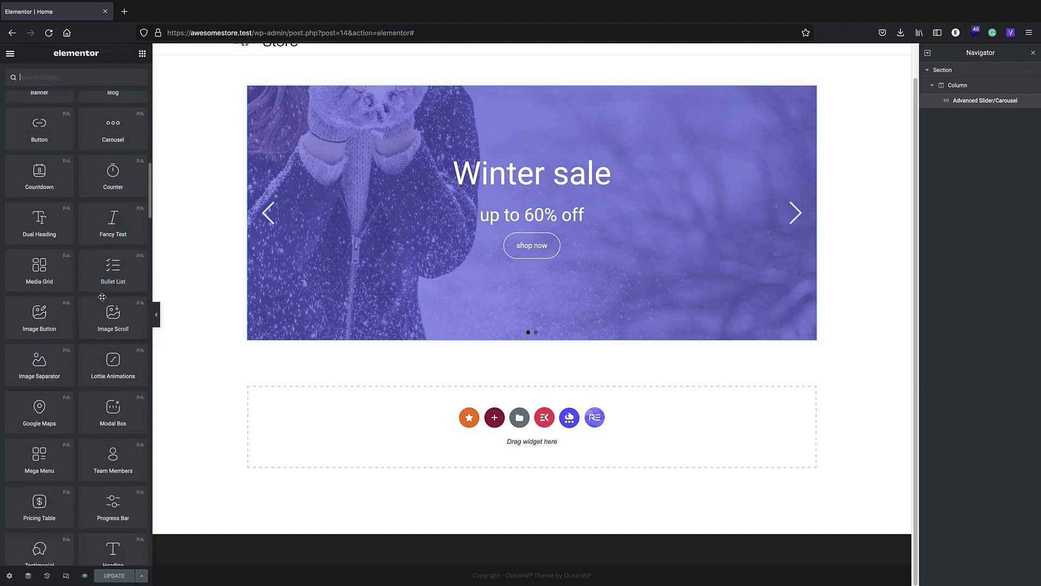
scroll(102, 297, down, 8)
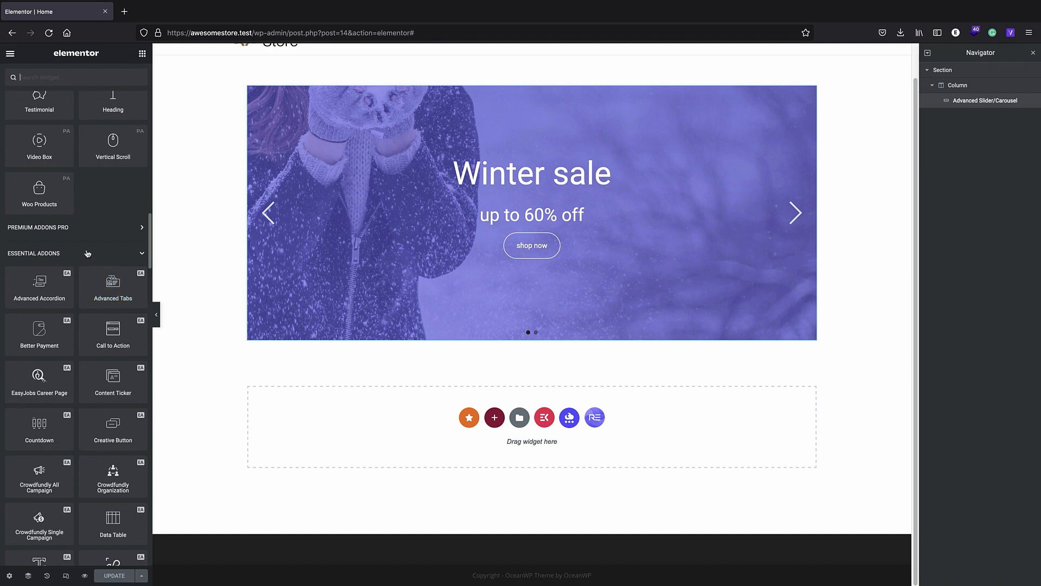
scroll(92, 266, down, 15)
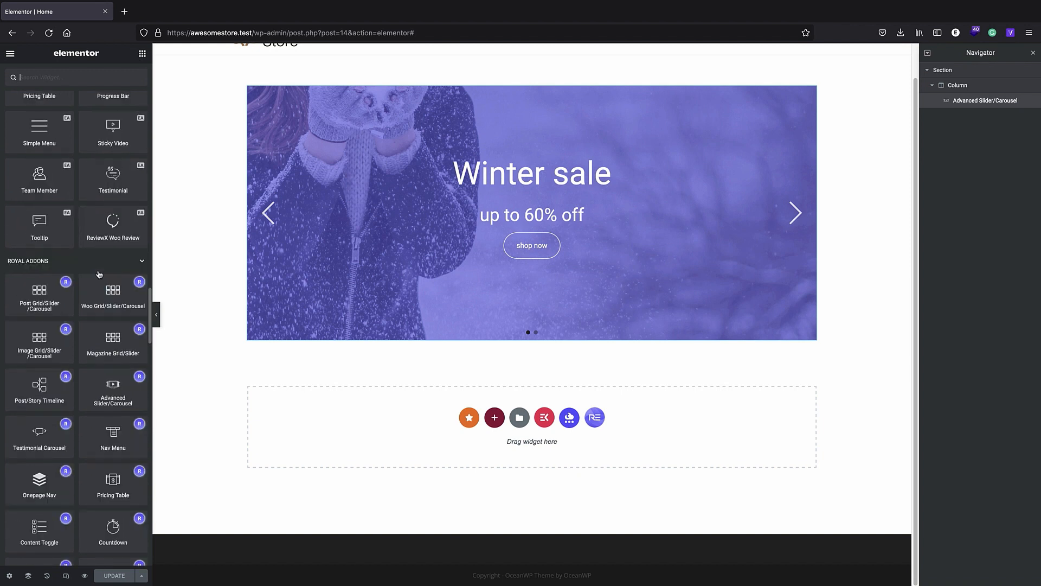
scroll(100, 274, down, 1)
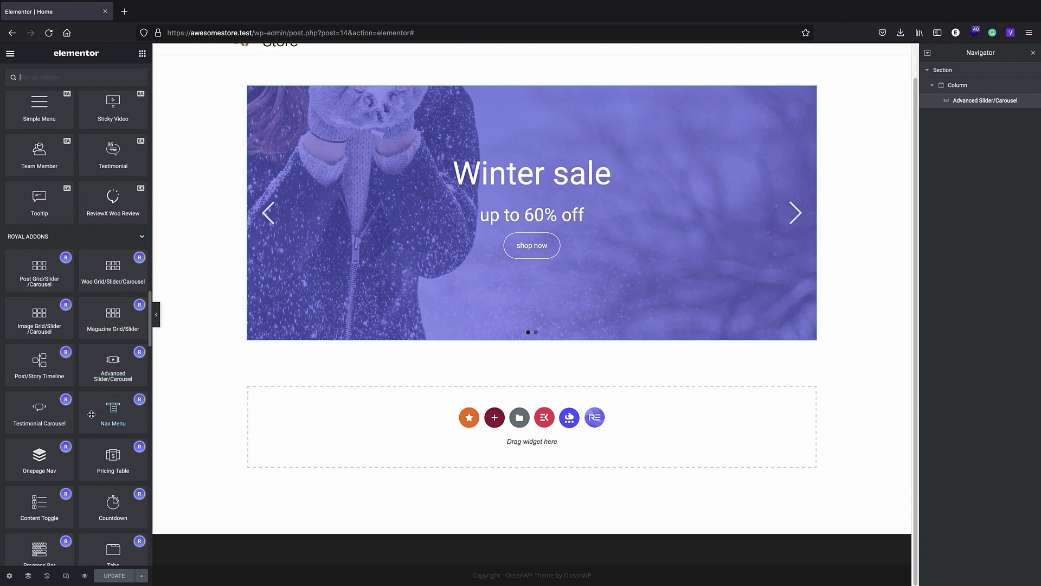
drag(110, 291, 527, 414)
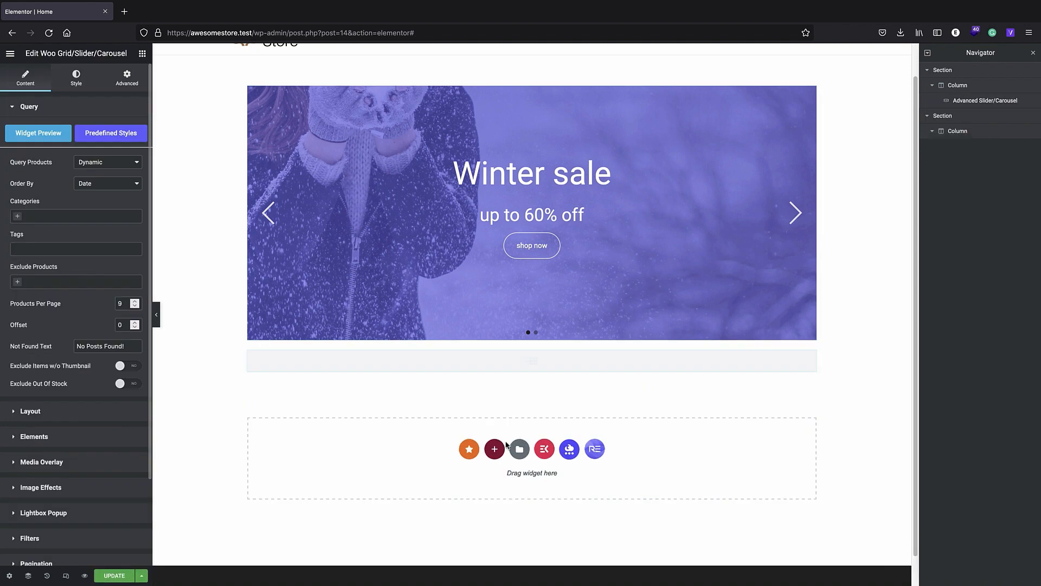
Look through the product grid, try its Clothing and Hoodies filters, and return to the main category filters
scroll(516, 304, down, 10)
scroll(516, 304, down, 4)
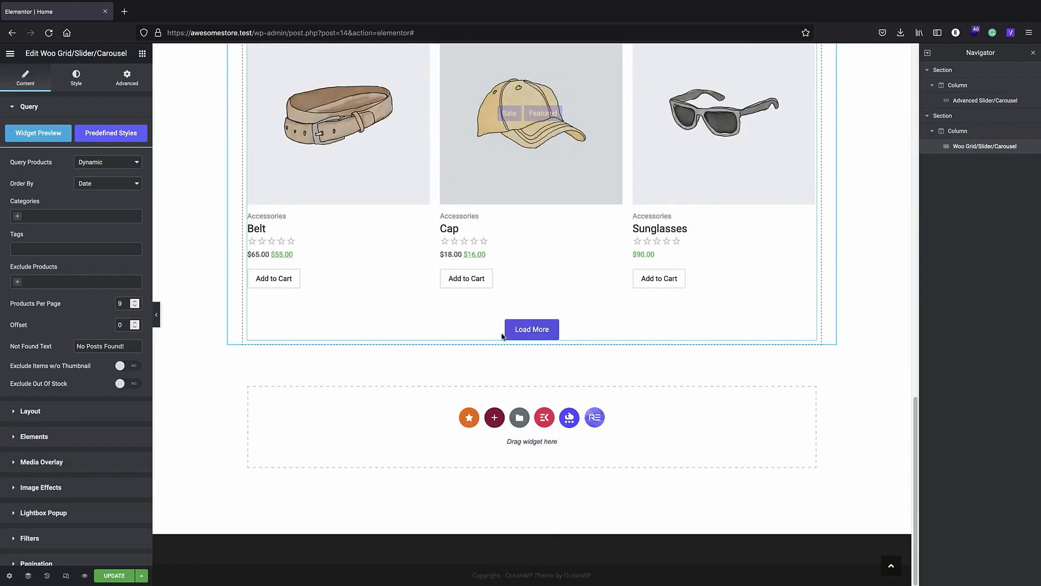
scroll(517, 304, up, 14)
click(495, 109)
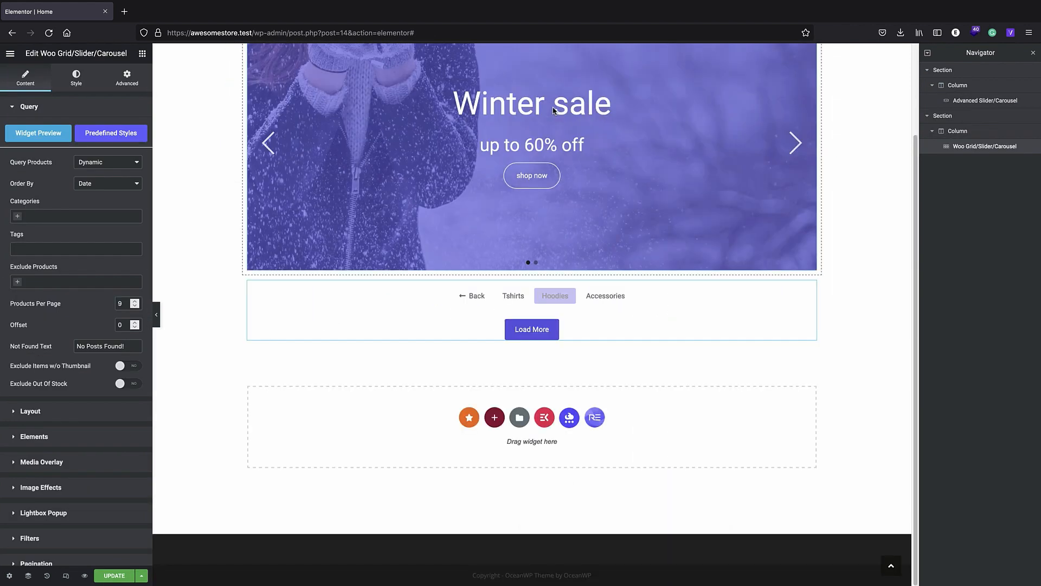
click(555, 296)
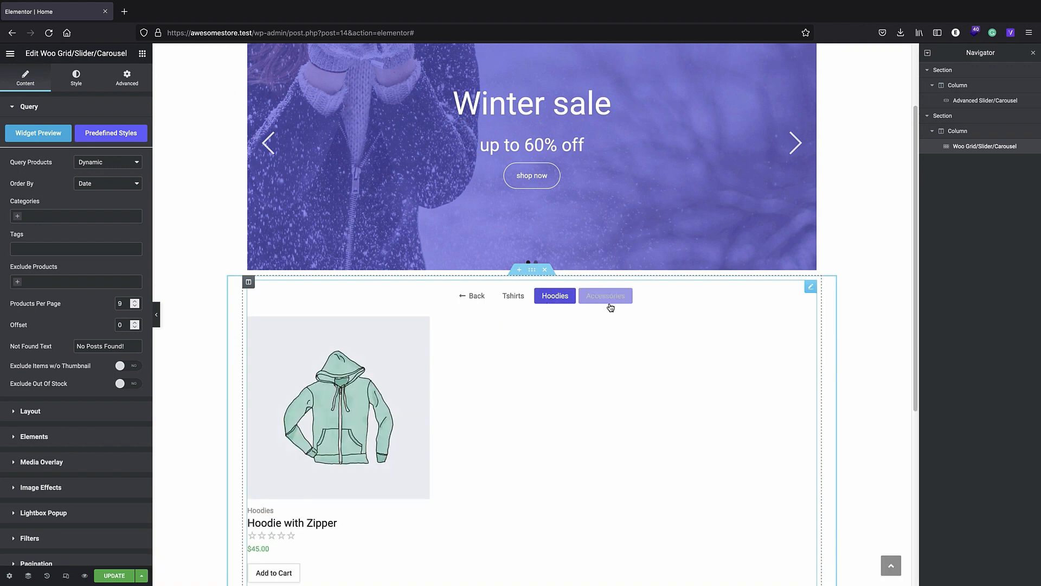
click(470, 300)
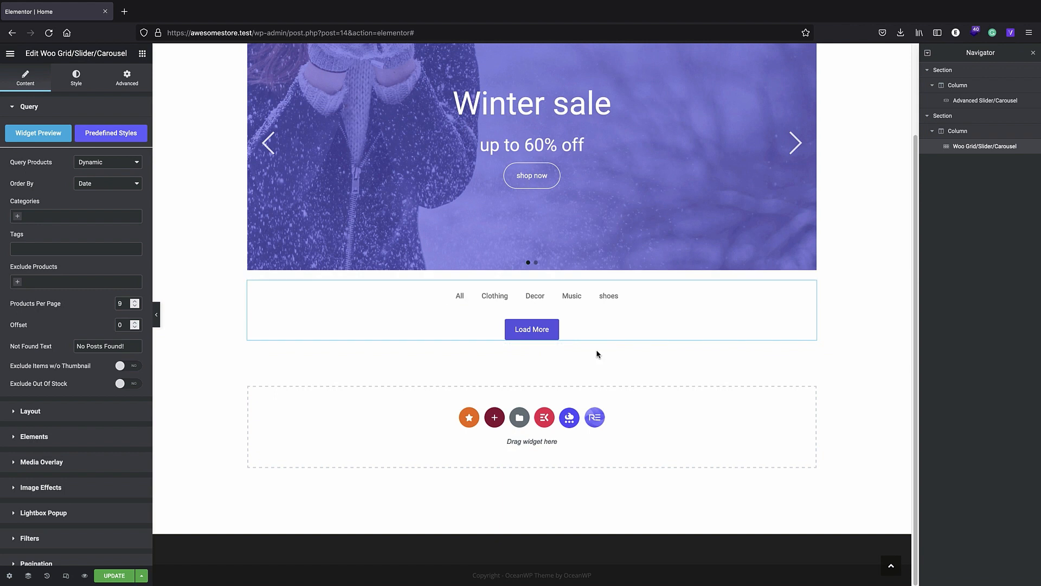
click(125, 575)
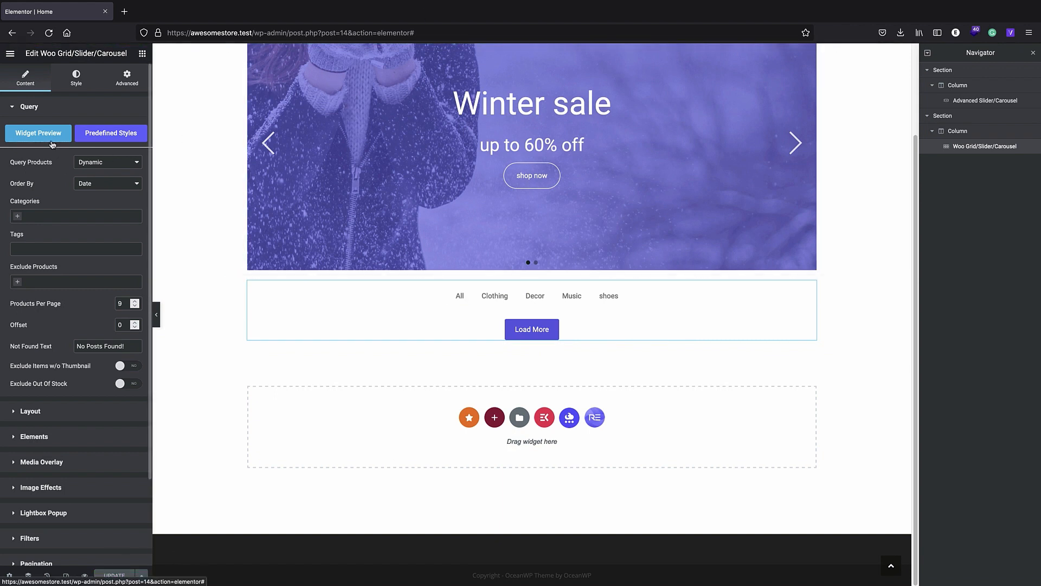
drag(414, 33, 253, 37)
key(BackSpace)
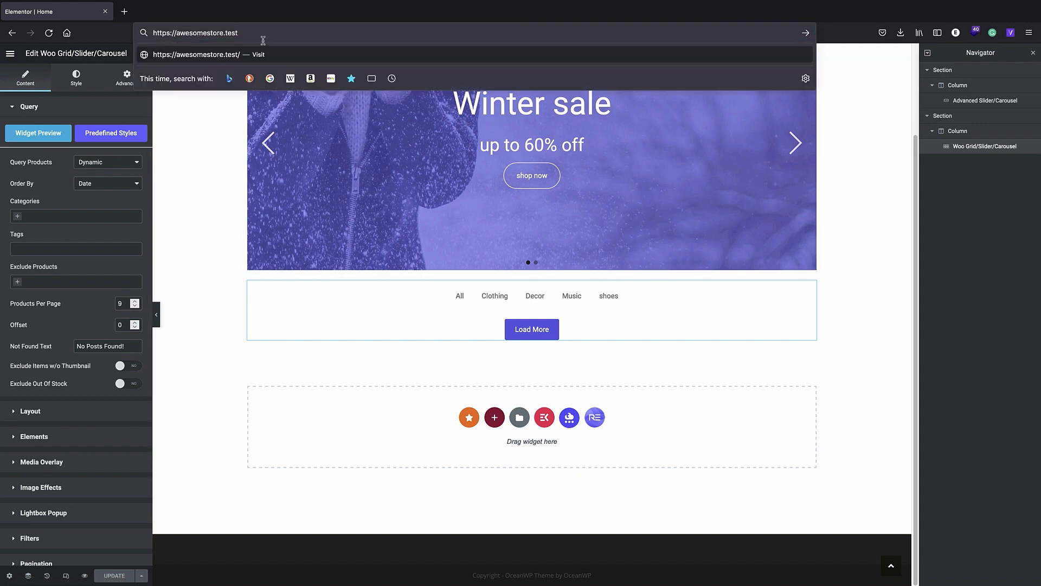
key(Return)
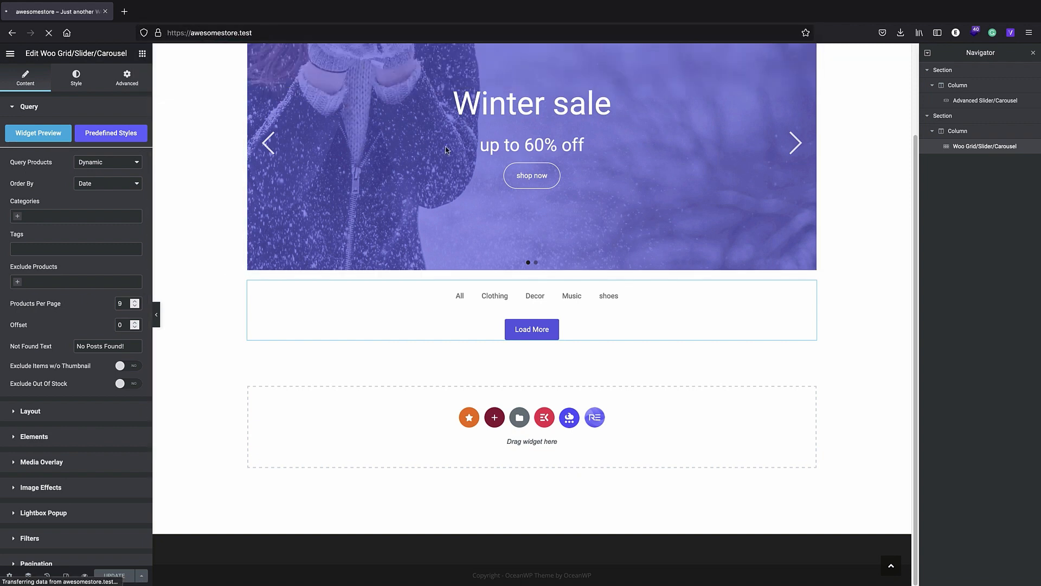
scroll(444, 211, down, 12)
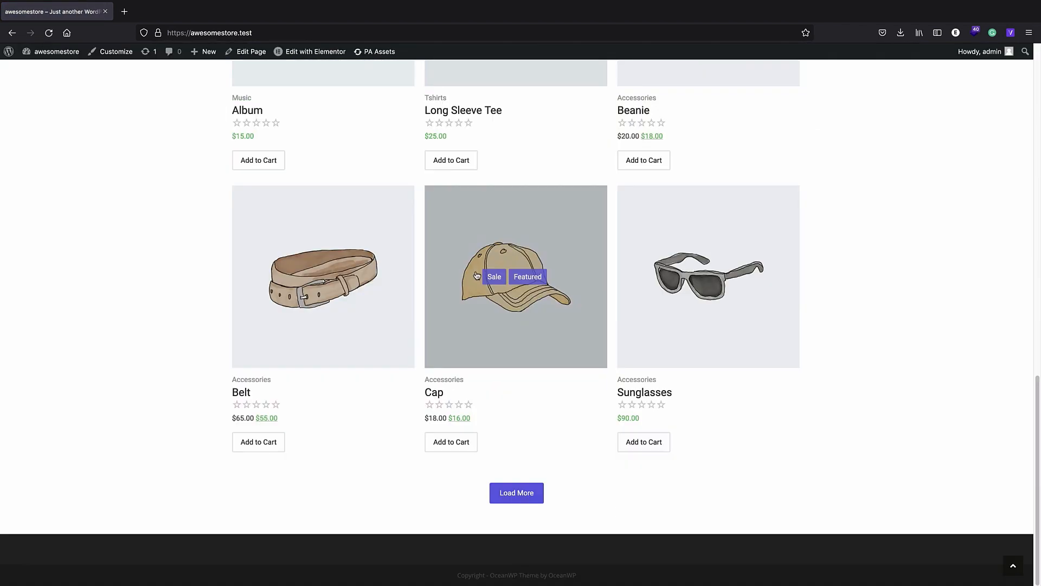
scroll(530, 193, up, 12)
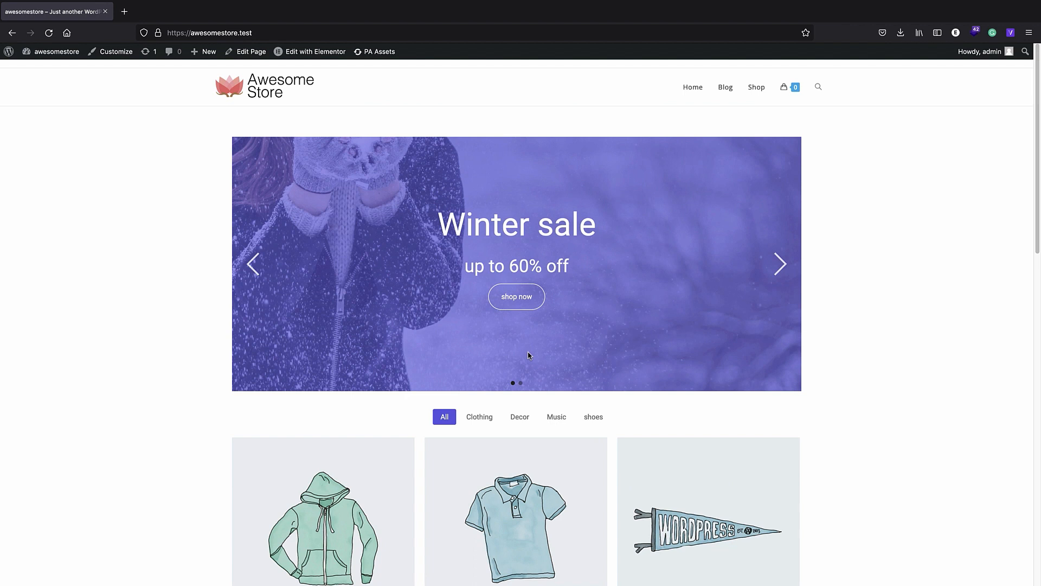
View the store's Shop and Blog pages, return to Home, and look through the home page from header to footer
click(756, 87)
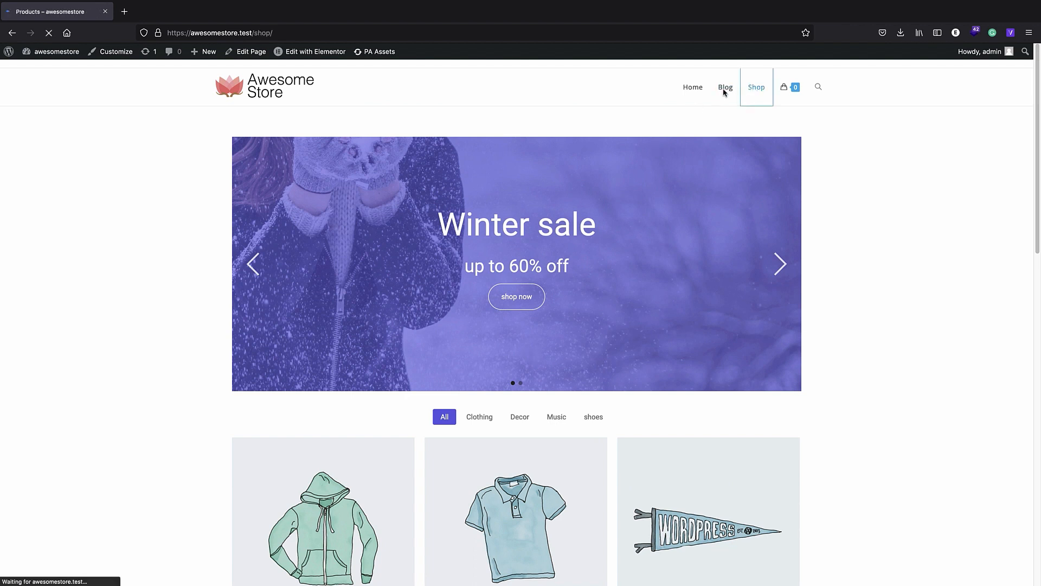
click(732, 92)
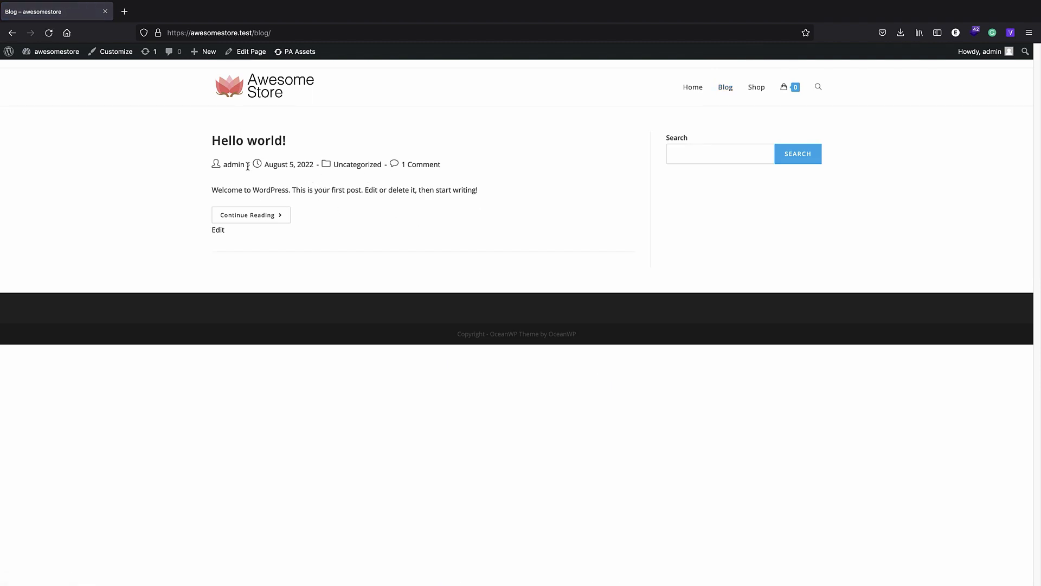
click(756, 89)
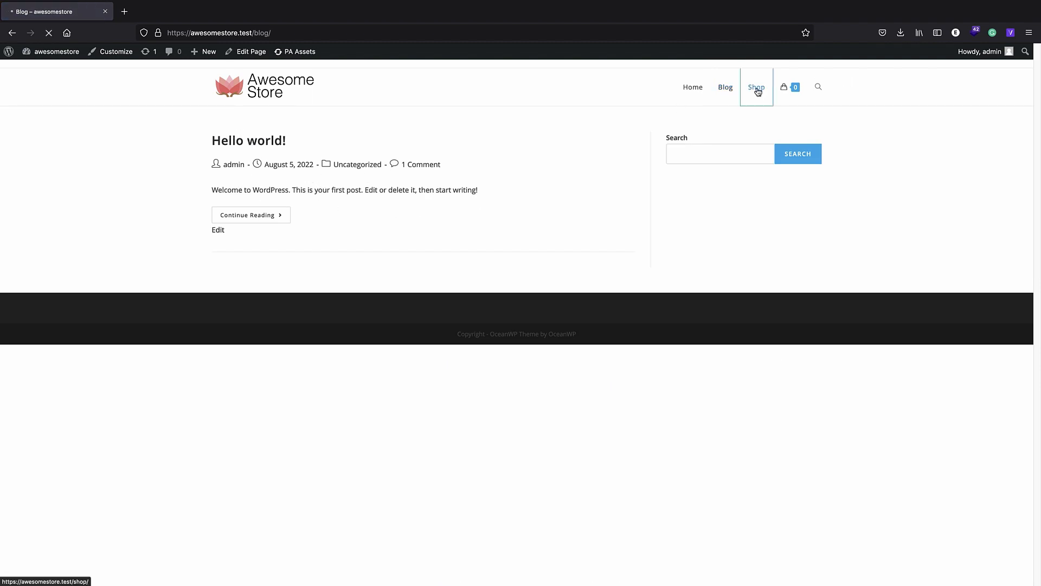
click(693, 90)
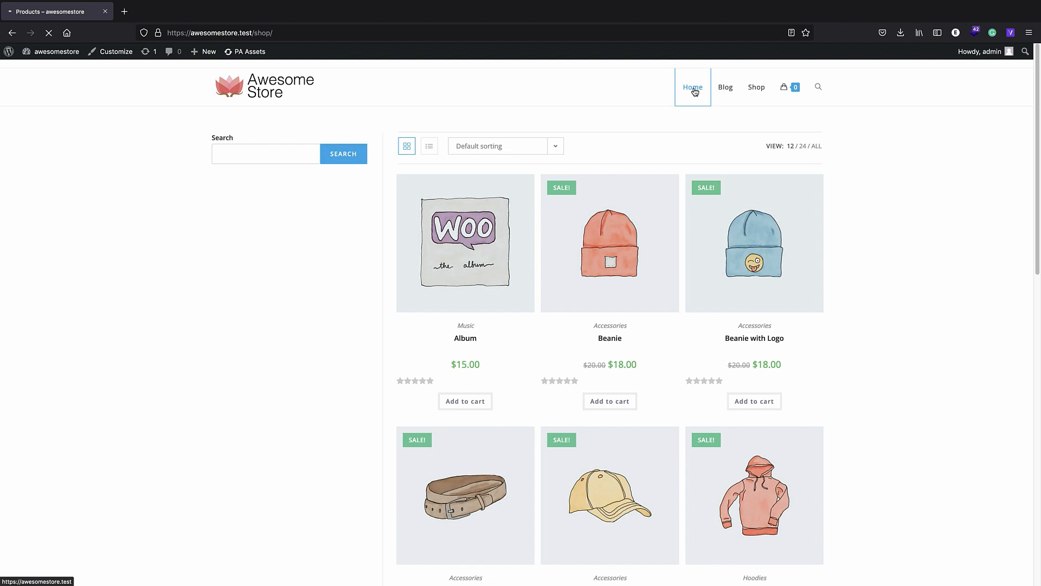
scroll(482, 236, down, 15)
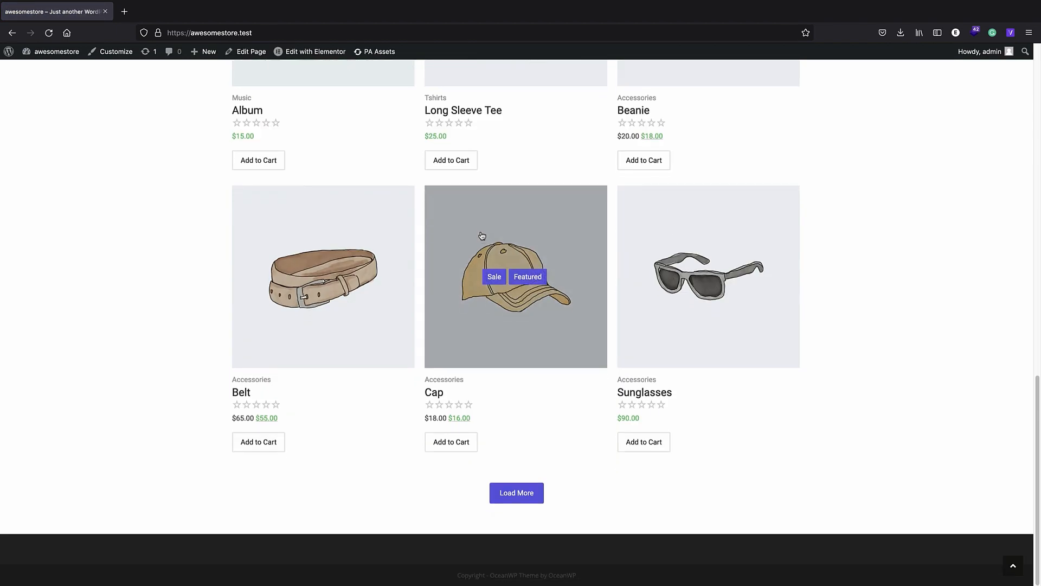
key(Home)
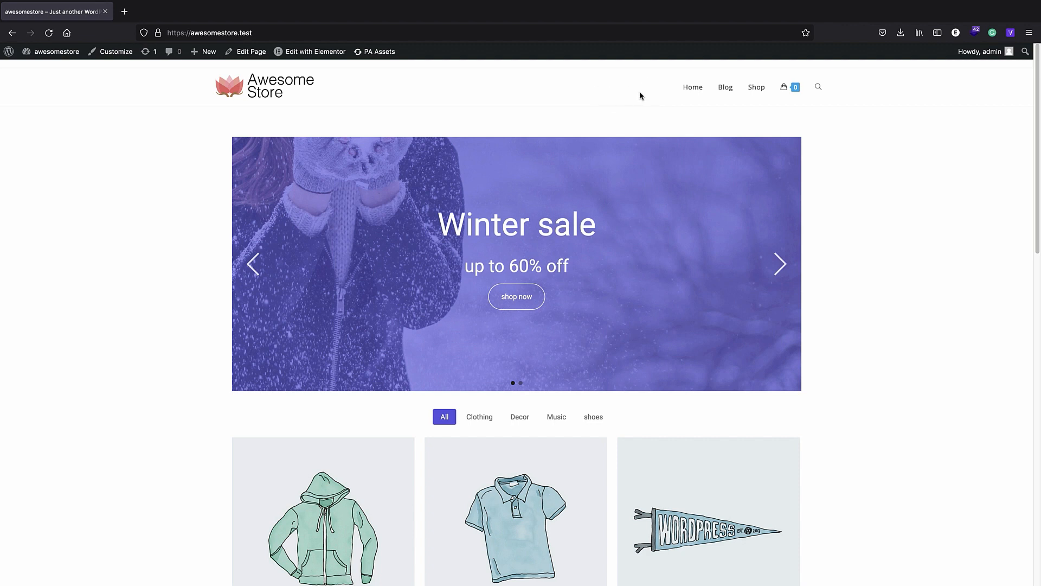
key(End)
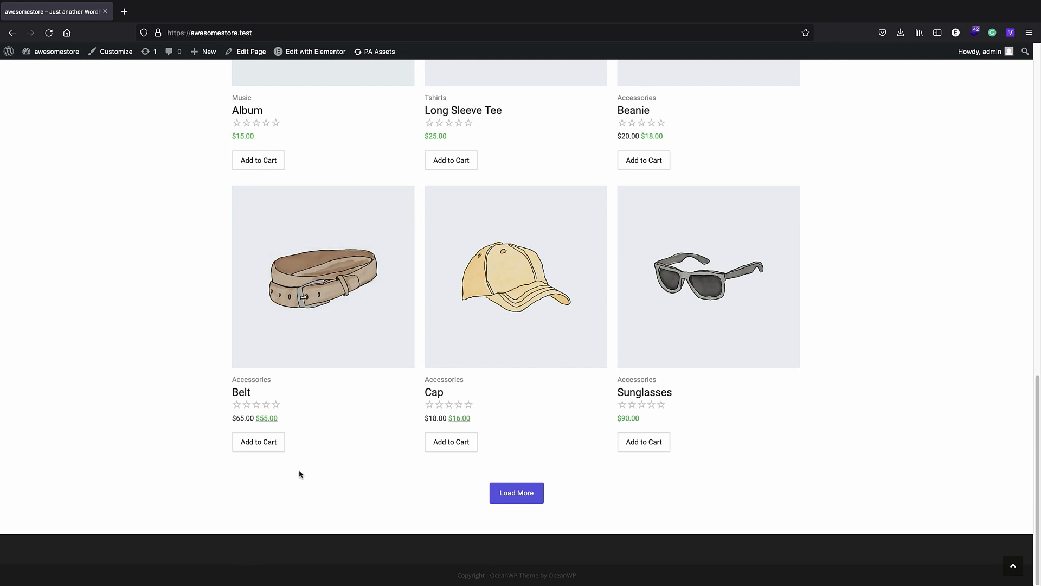
key(Home)
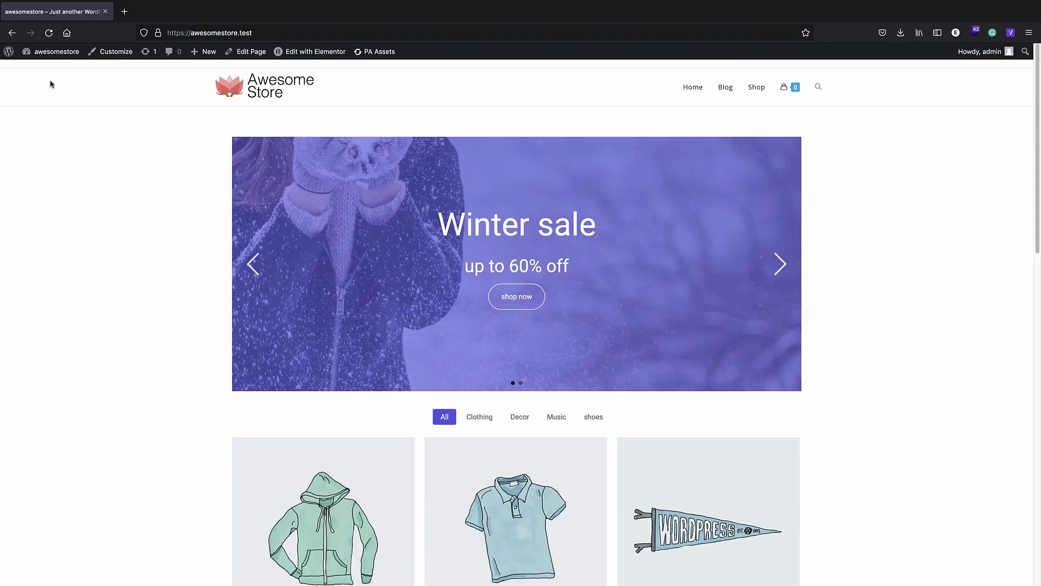
Enable the "Anyone can register" membership option in the WordPress General Settings and save the changes
click(9, 52)
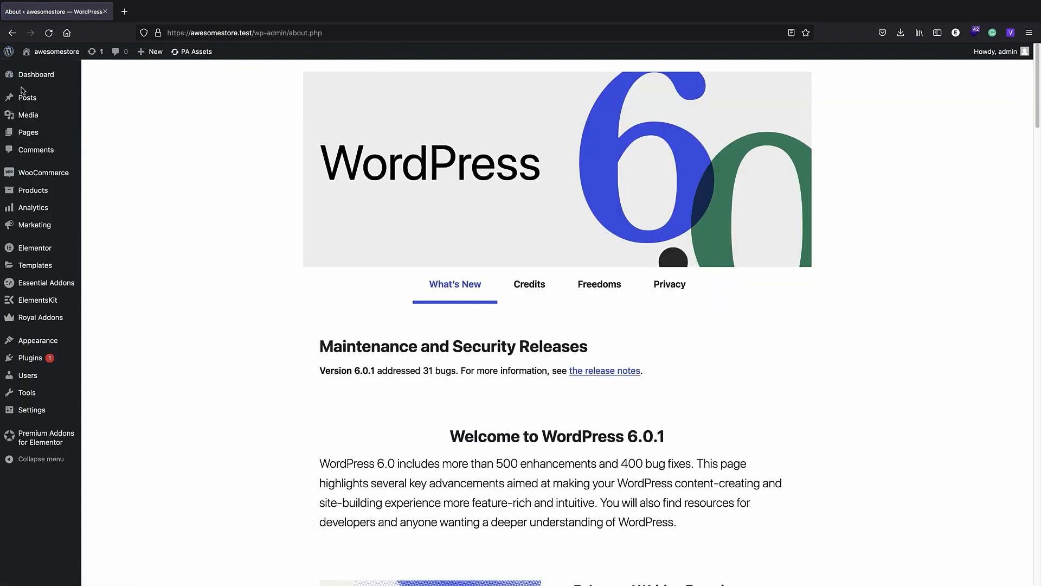
mouse_move(64, 419)
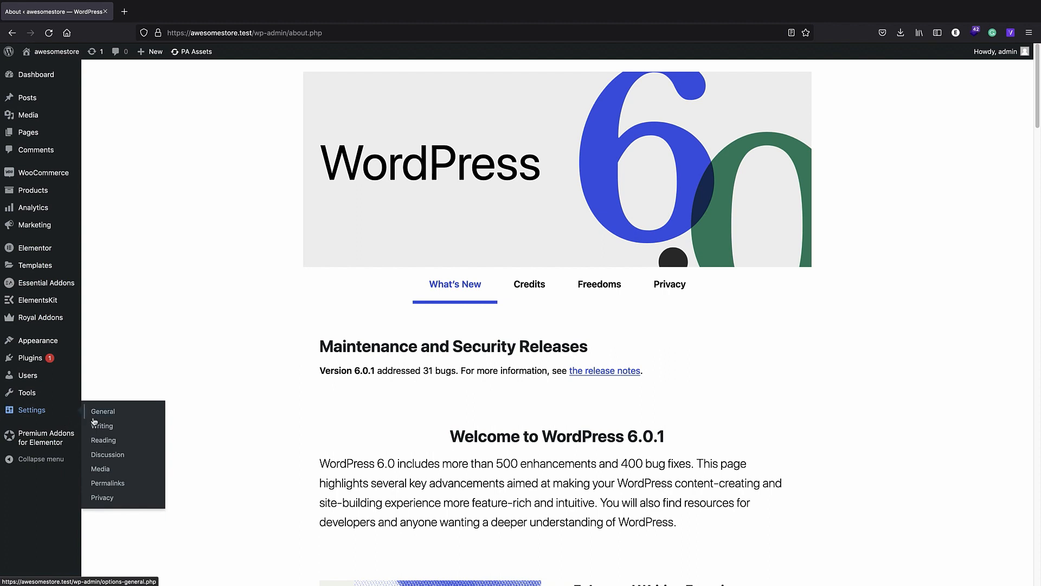
click(116, 417)
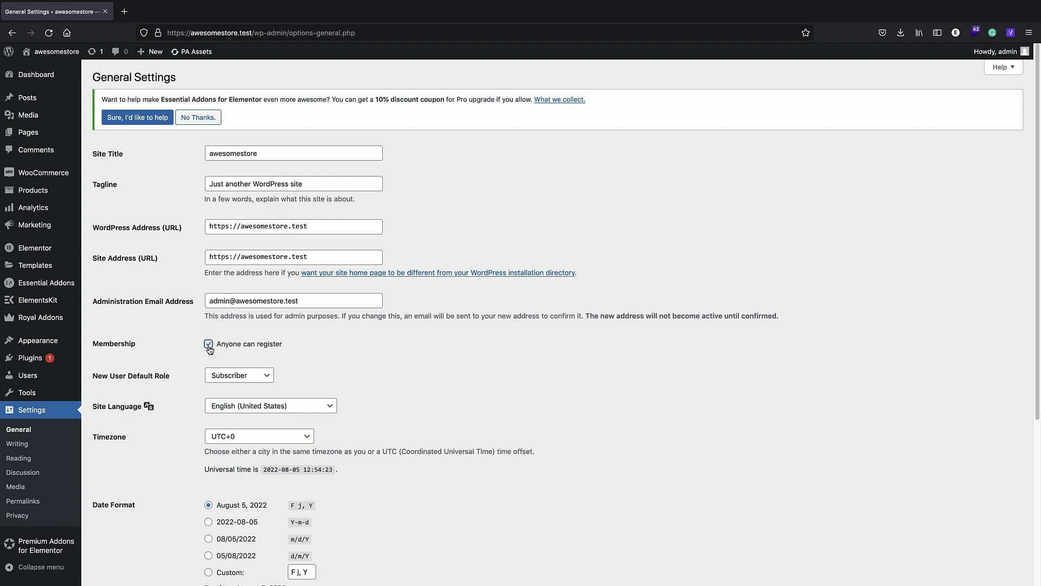
scroll(211, 347, down, 5)
click(120, 533)
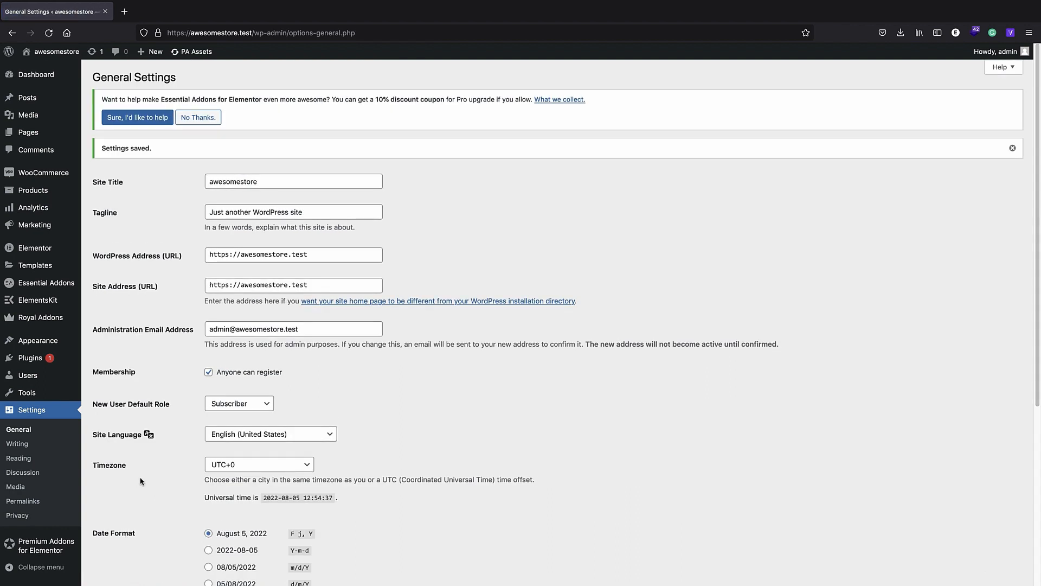
In WooCommerce Accounts & Privacy, disable guest orders, allow login and account creation during checkout and account creation on "My account", and save
click(40, 173)
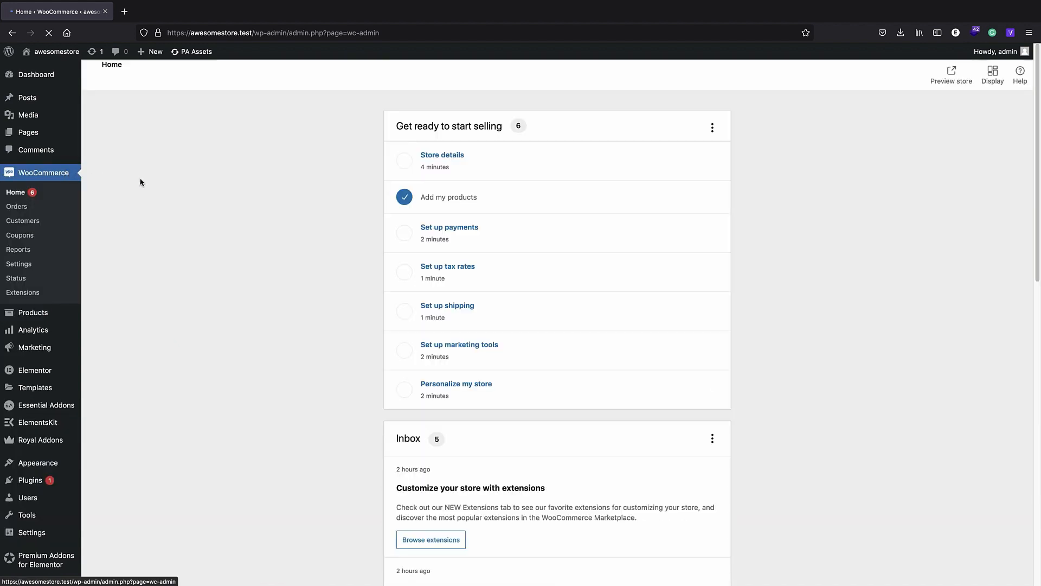
scroll(256, 218, down, 1)
scroll(256, 218, down, 6)
scroll(221, 231, up, 5)
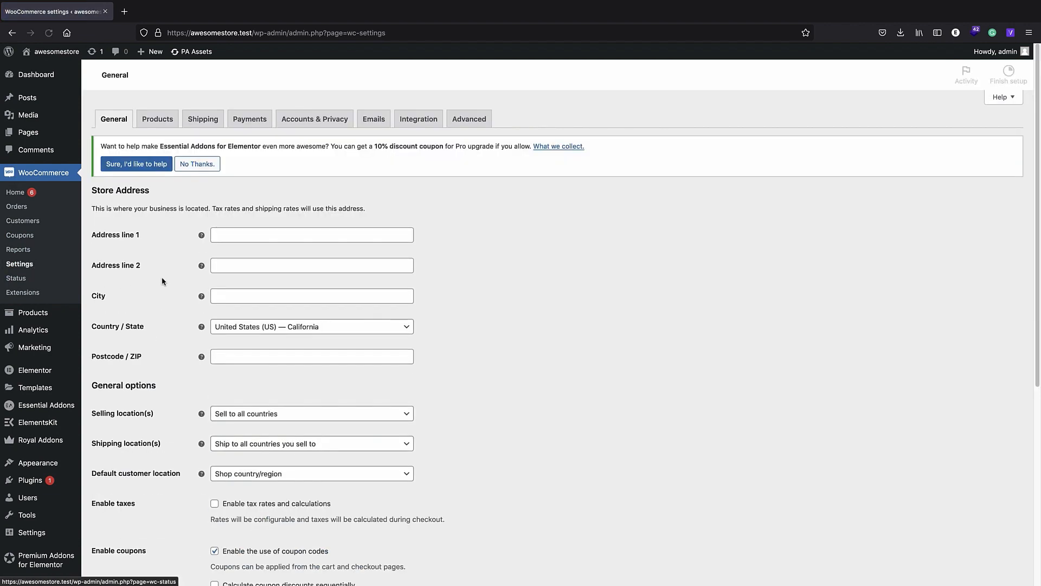
click(315, 140)
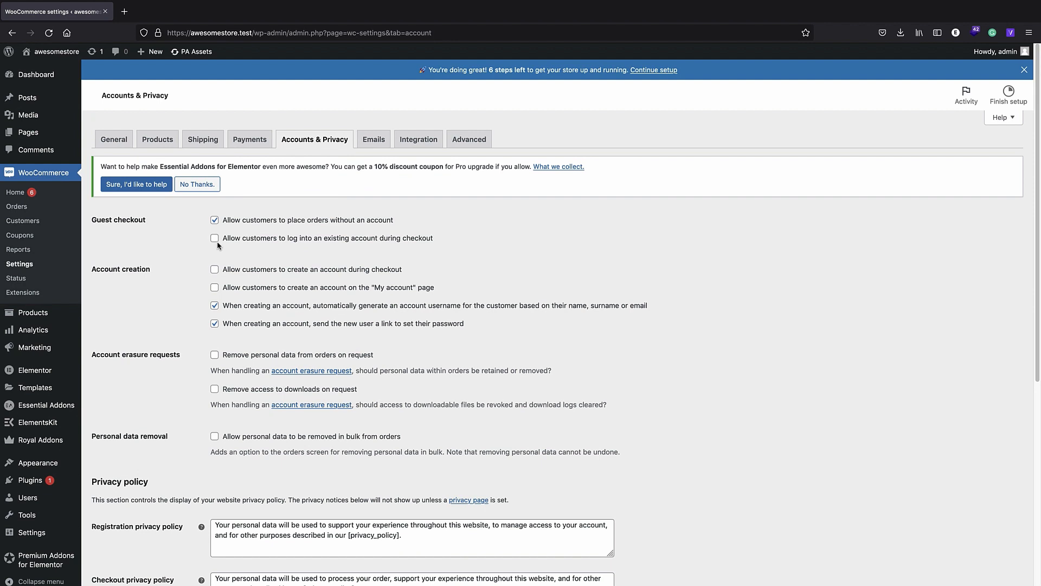
click(215, 240)
click(215, 271)
click(217, 293)
click(214, 220)
scroll(352, 386, down, 6)
click(133, 532)
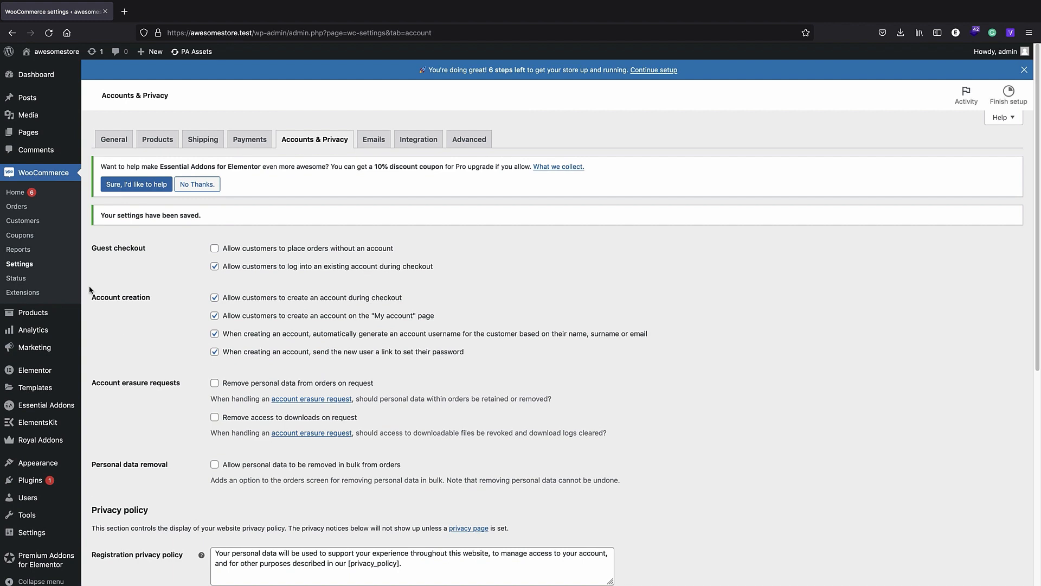
Add the My account page to the main navigation menu and save the menu
mouse_move(47, 462)
click(103, 498)
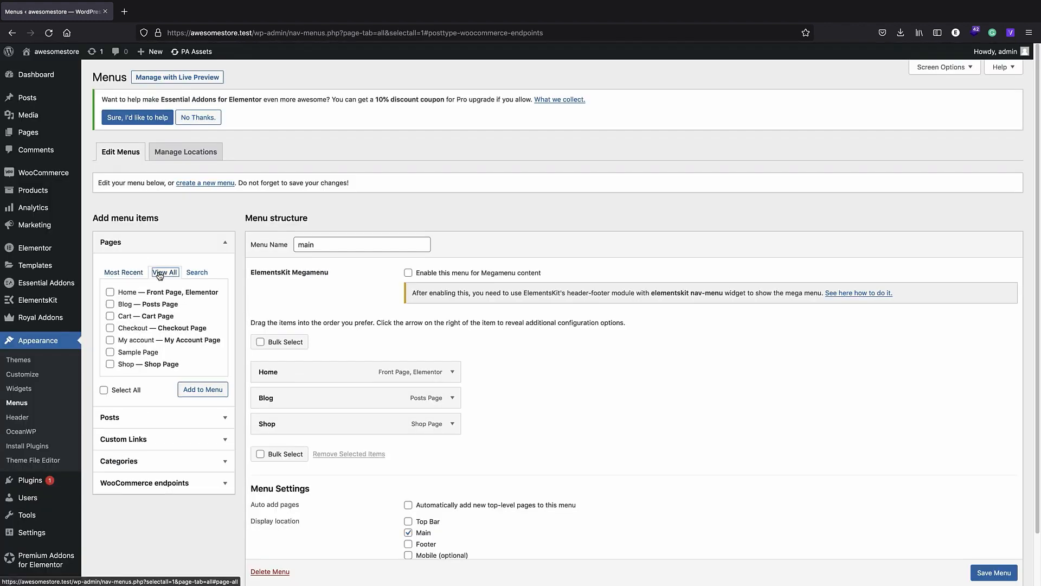
click(113, 340)
click(204, 393)
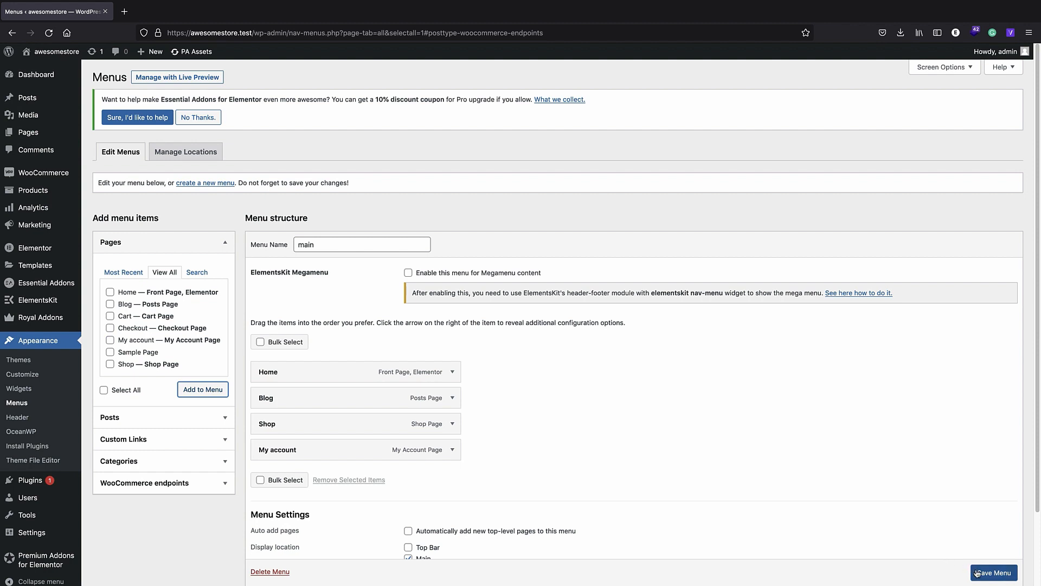
click(978, 572)
Open the live store in a new tab, view its My account page, and return to the home page
right_click(65, 50)
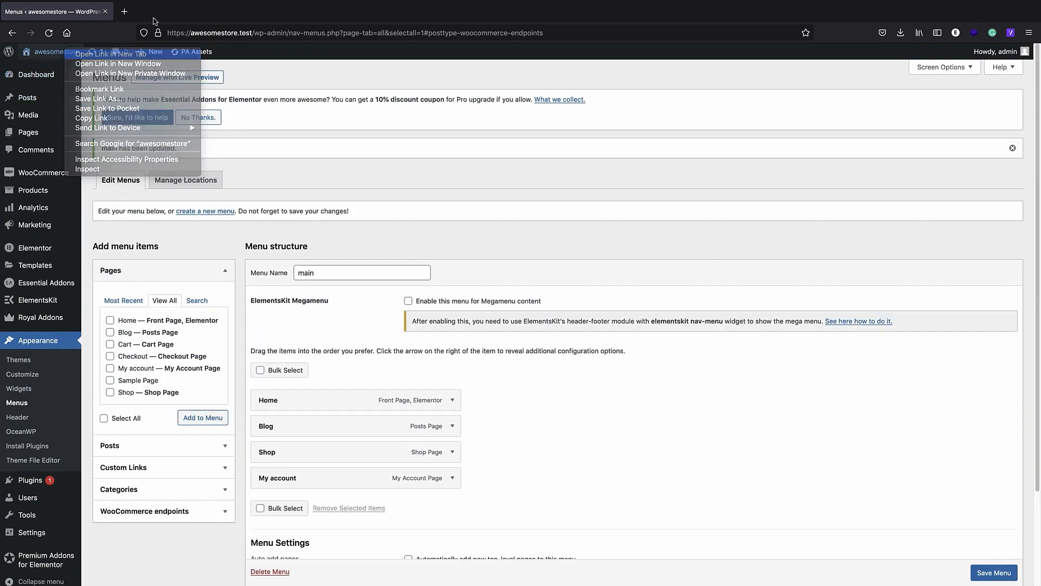
click(110, 53)
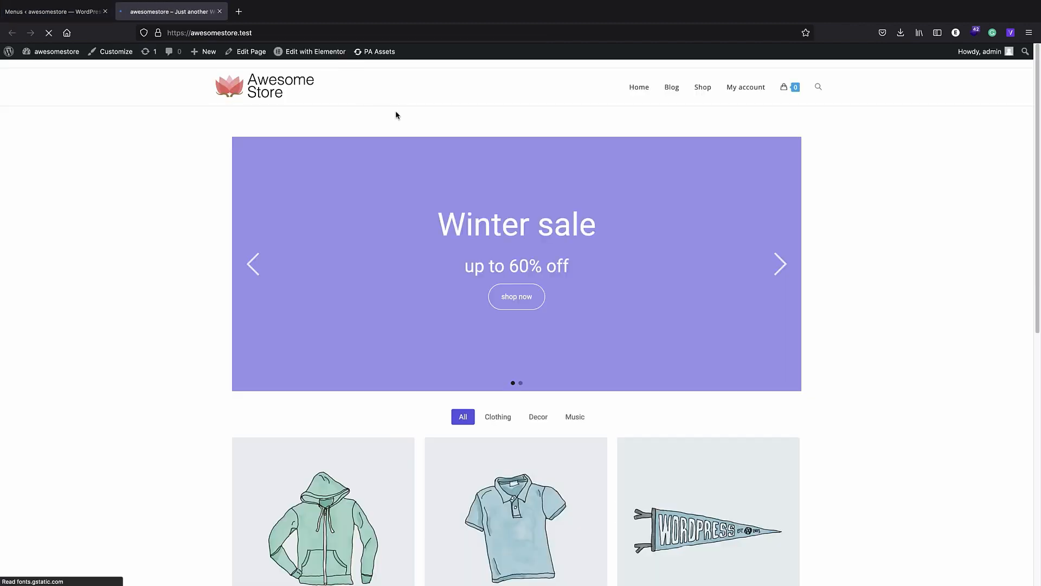
click(760, 91)
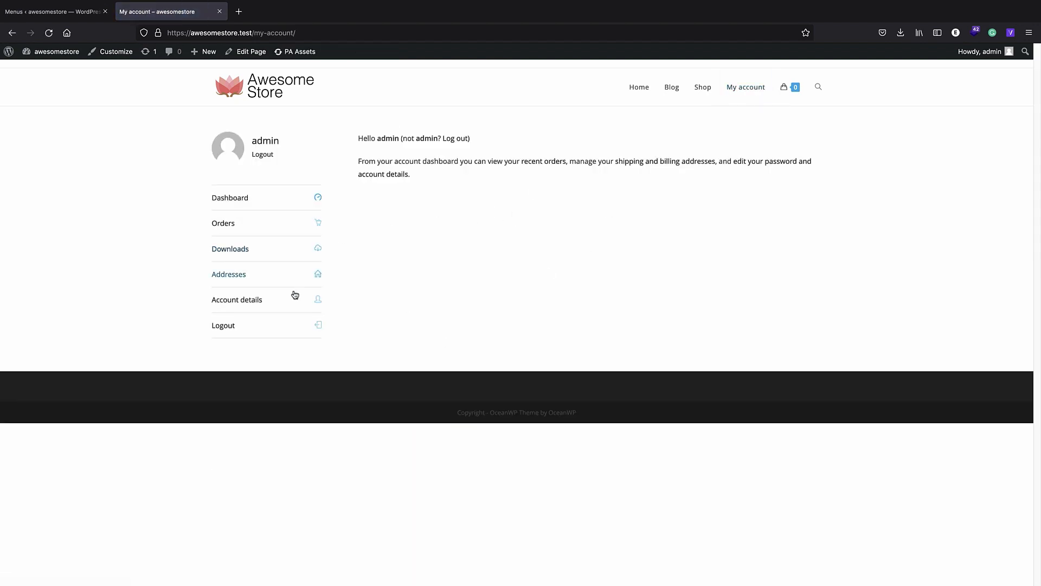
click(11, 33)
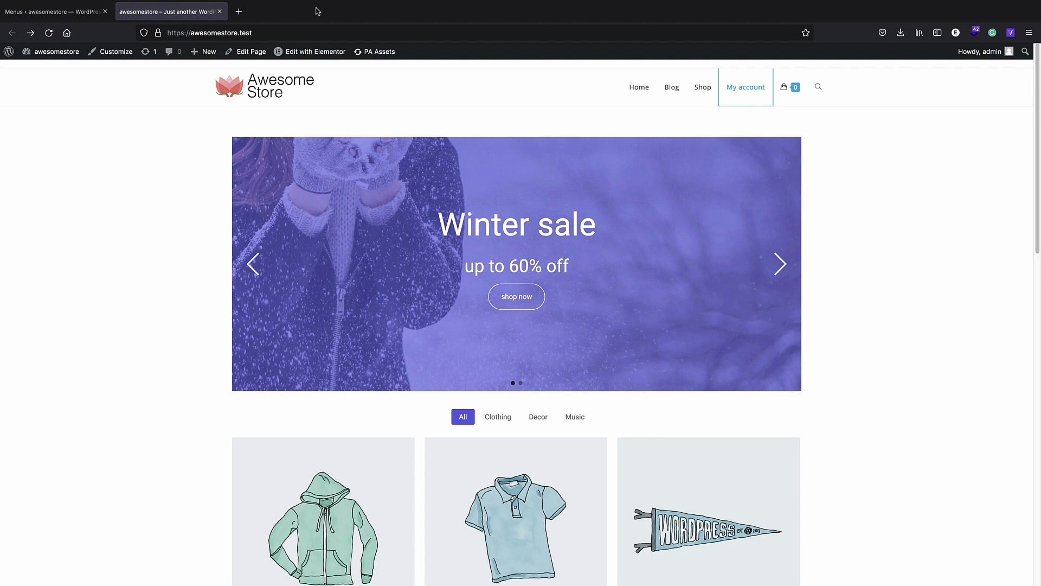
click(280, 34)
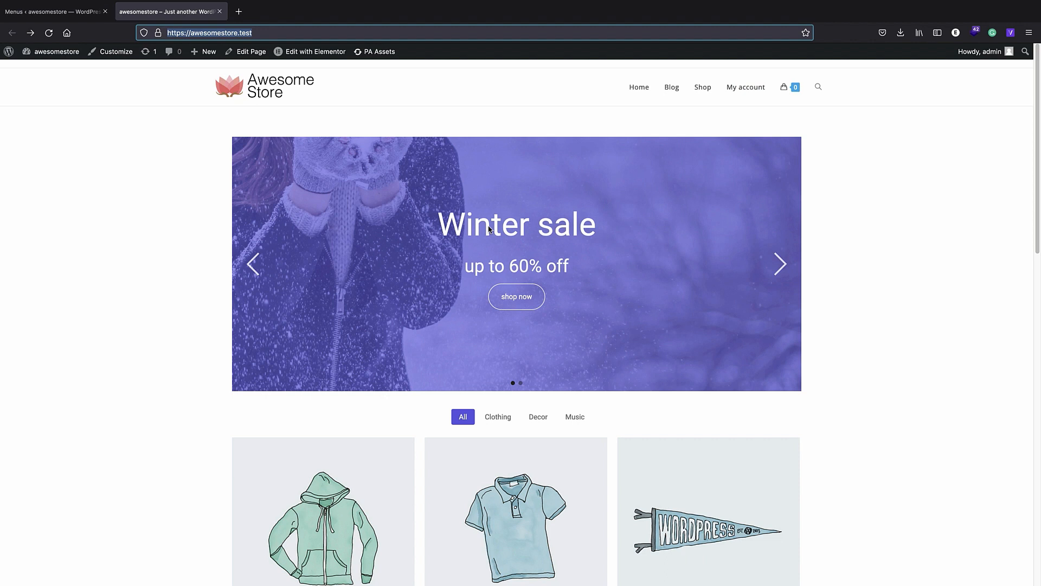
click(1028, 32)
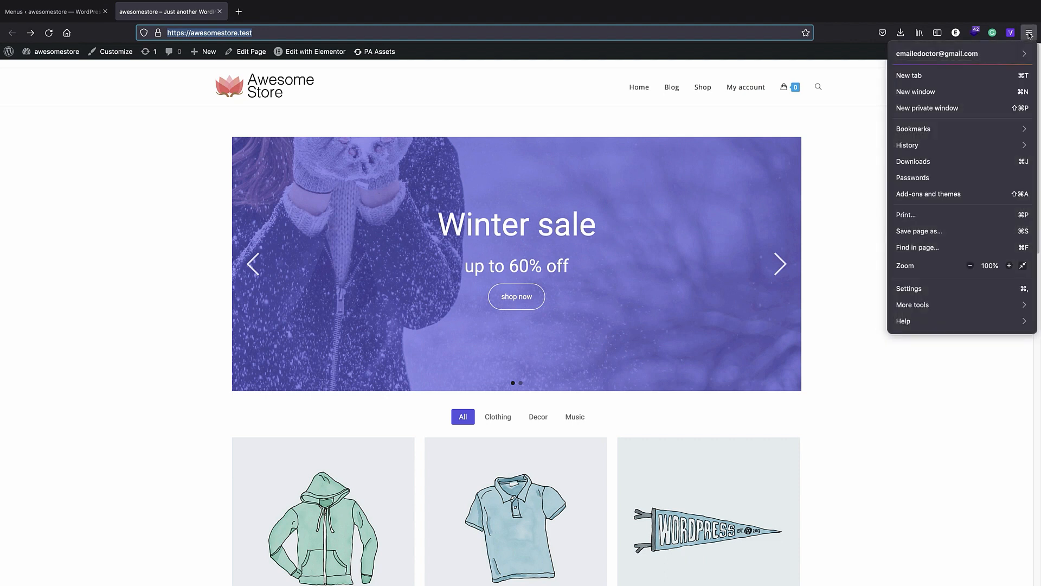
click(927, 108)
text(https://awesomestore.test/)
key(Return)
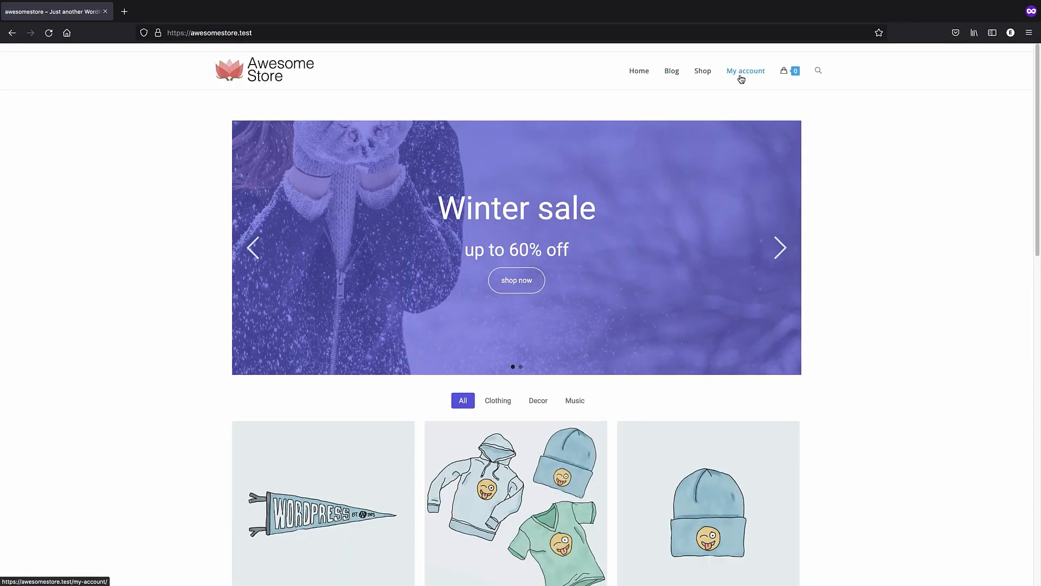
click(745, 78)
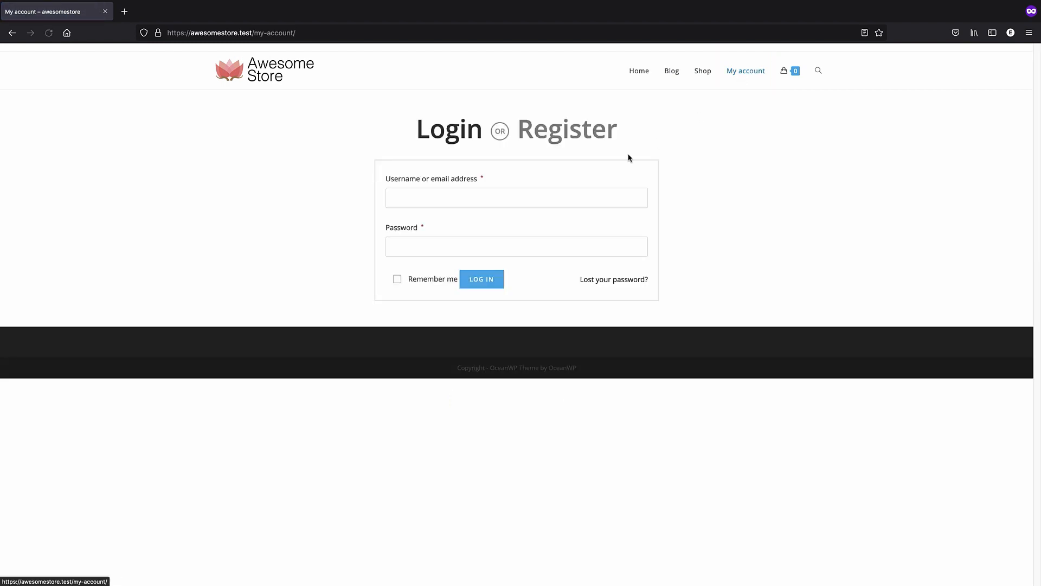
click(421, 199)
click(413, 252)
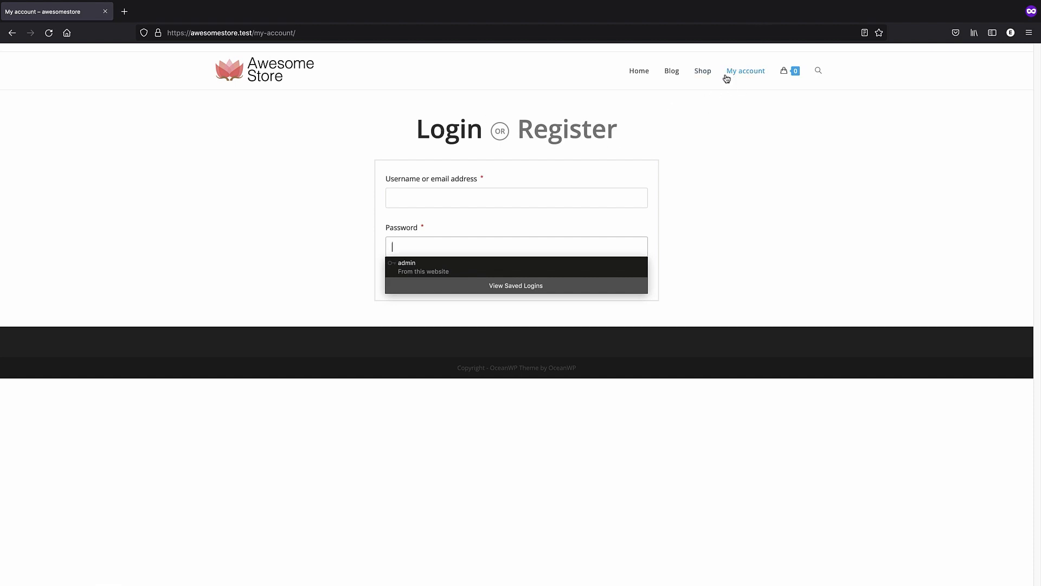
click(710, 130)
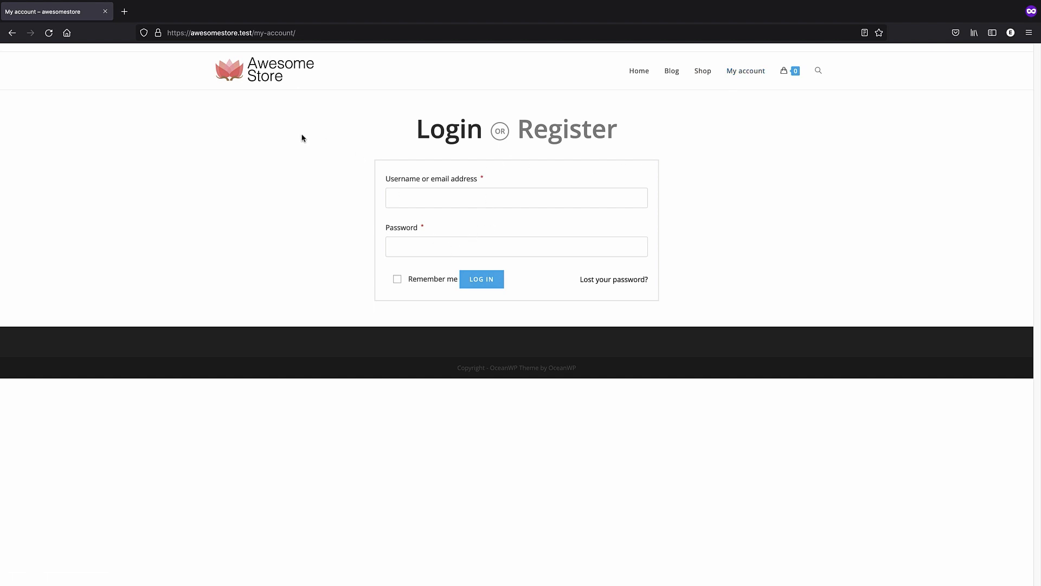
Return to the store's home page, close the private window, and switch back to the Menus admin tab
click(245, 82)
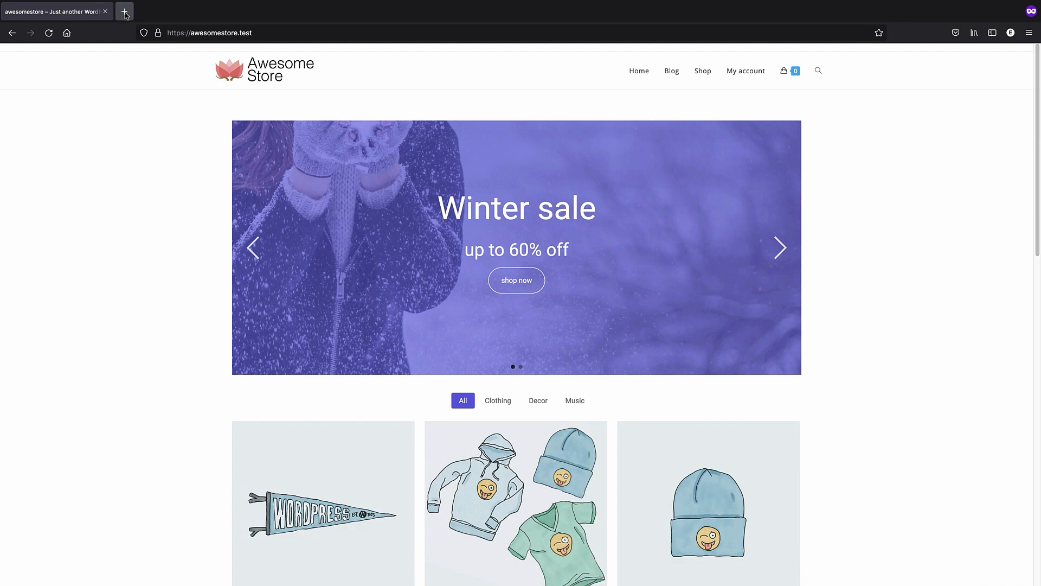
click(106, 13)
click(67, 13)
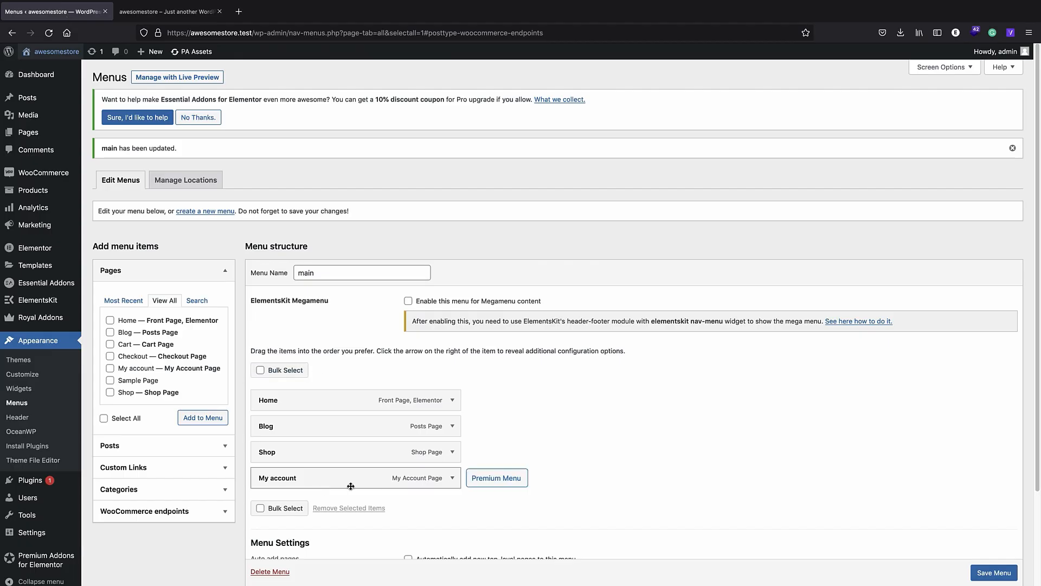
Try the navigation label "Log in/register" for the My account menu item
click(446, 483)
scroll(336, 456, down, 2)
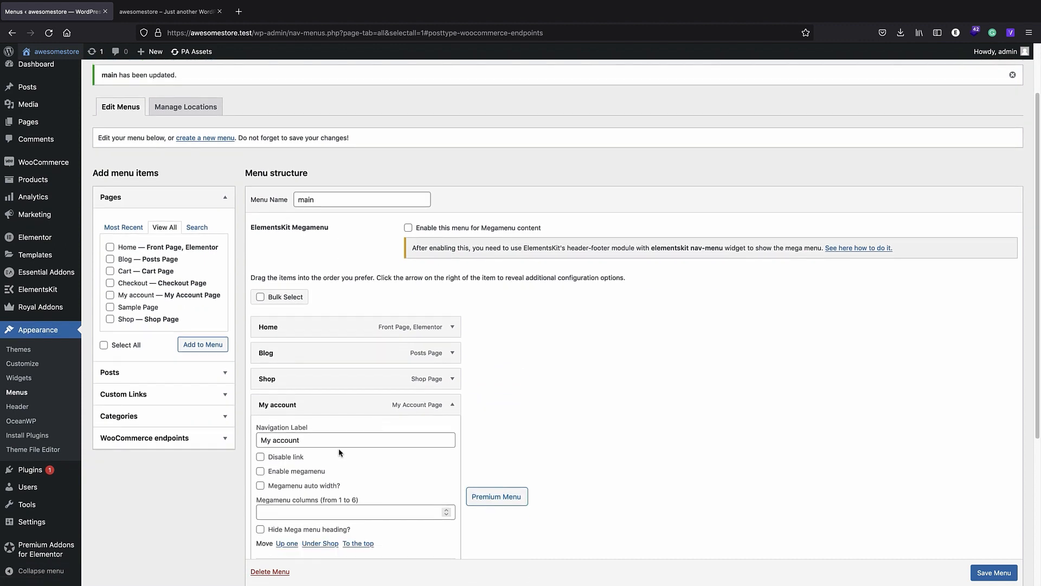
triple_click(289, 441)
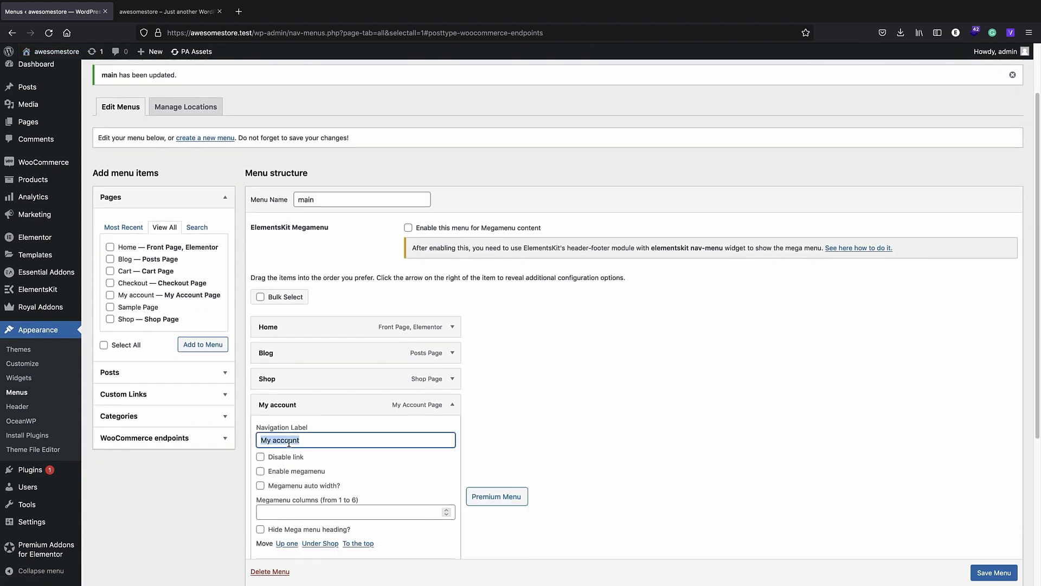
text(log in/register)
key(Delete)
text(L)
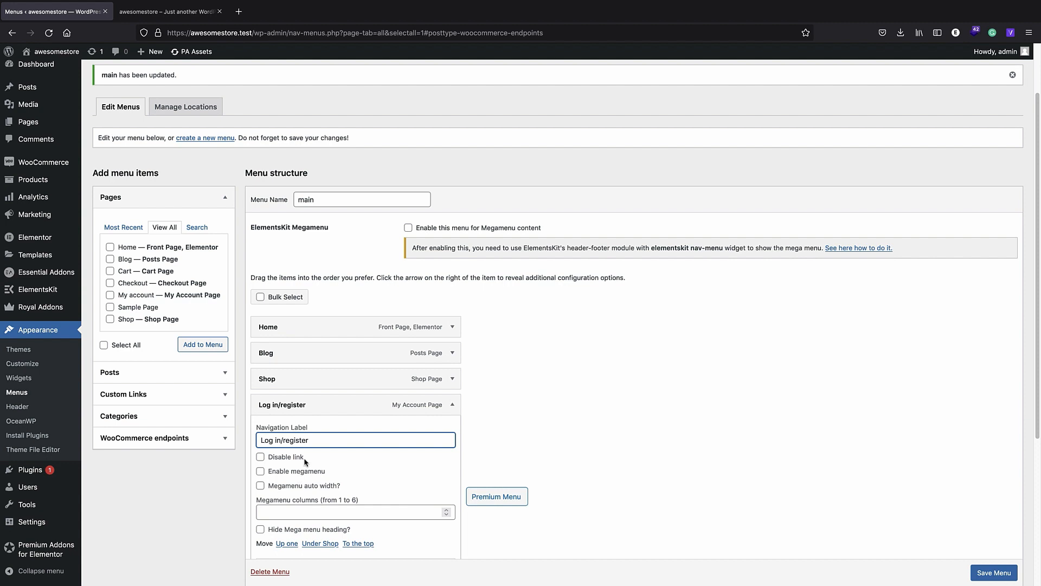
scroll(328, 445, down, 2)
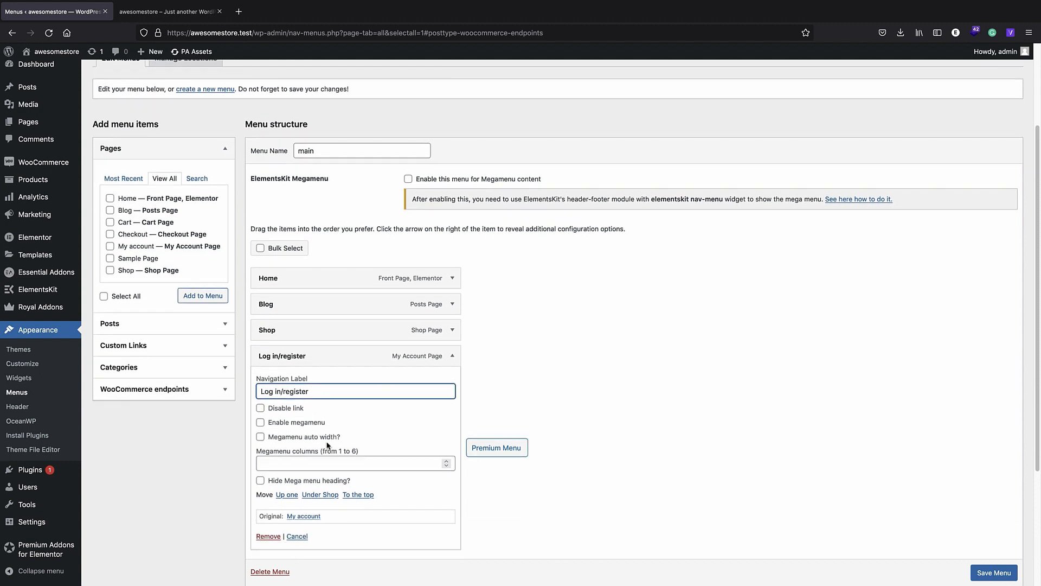
Undo the label change on the My account menu item and save the menu
key(super+z)
key(super+z)
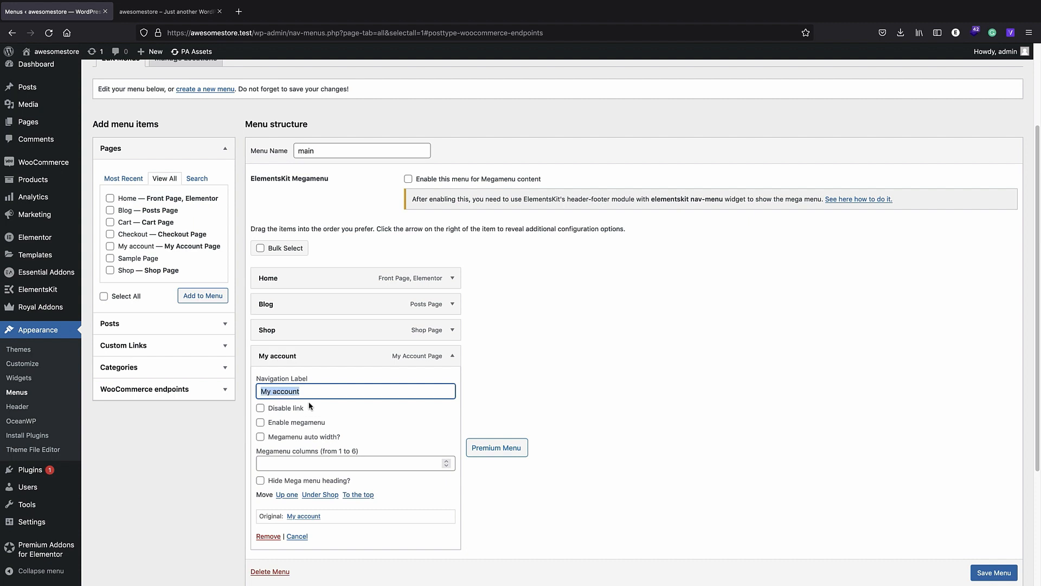
scroll(987, 568, down, 1)
click(988, 569)
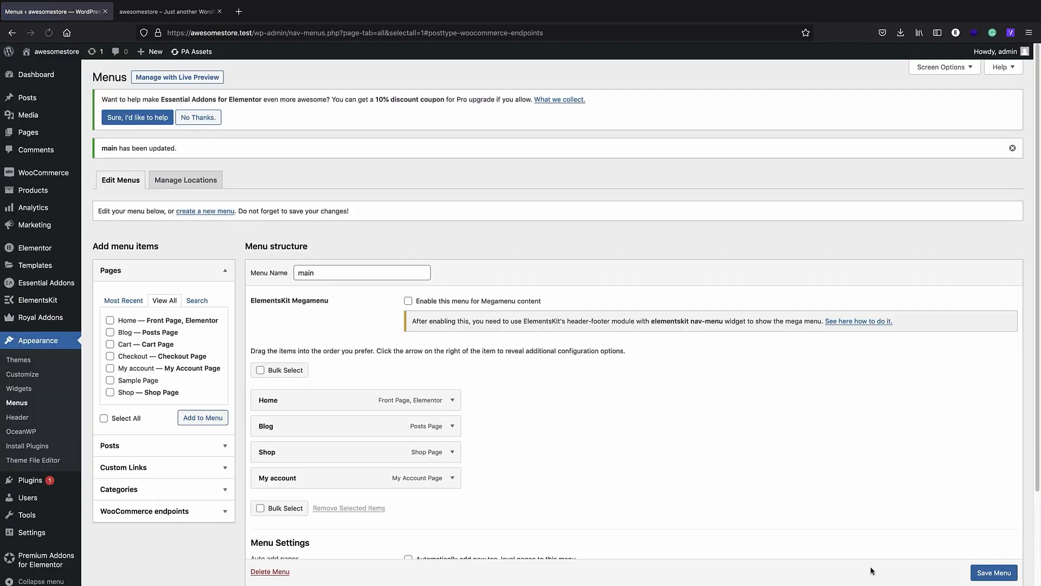
Enable the megamenu option for the Shop menu item and save the menu
scroll(327, 359, down, 3)
mouse_move(303, 333)
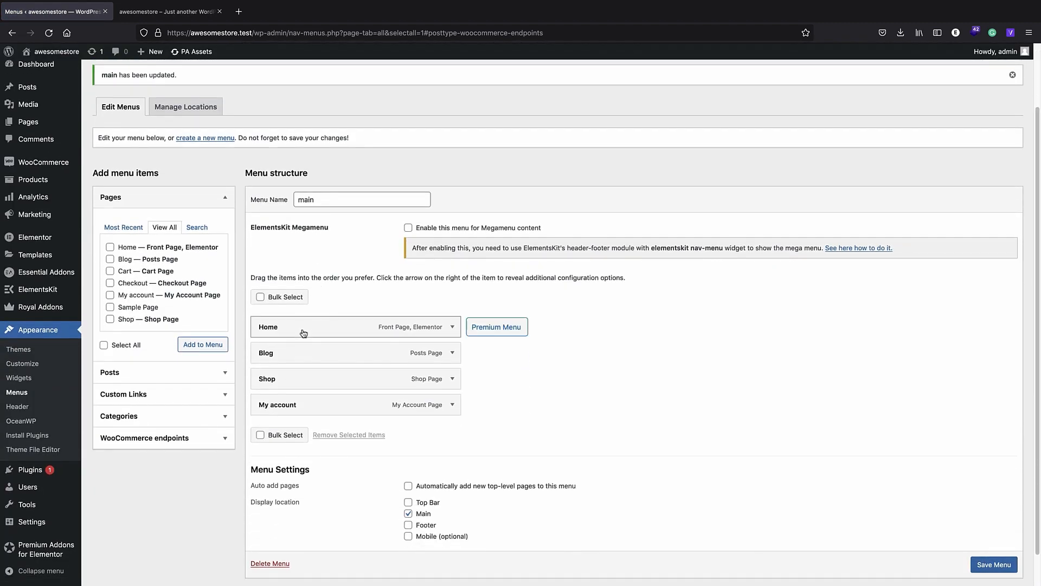
mouse_move(337, 399)
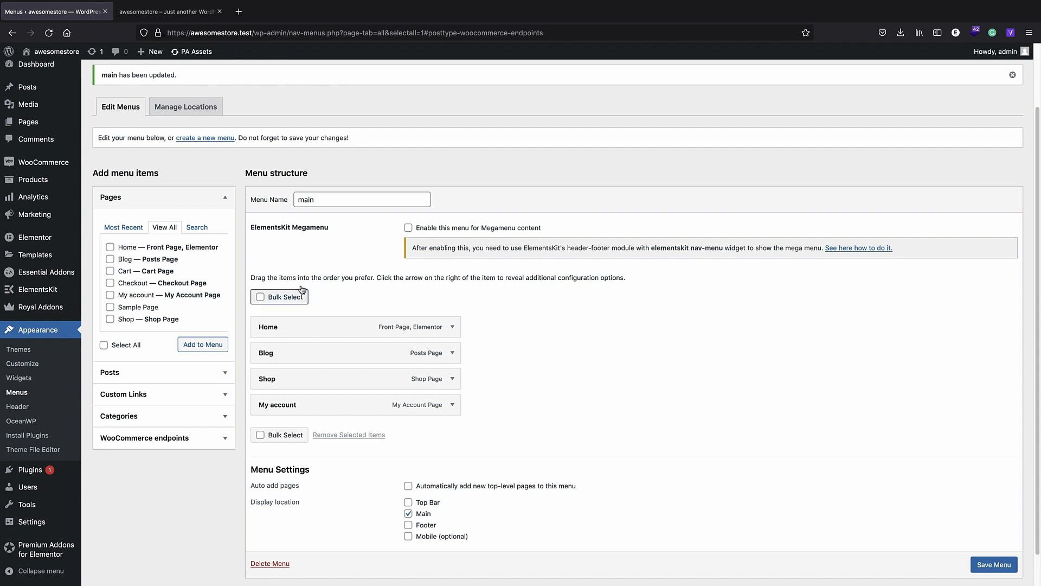
mouse_move(286, 378)
mouse_move(291, 408)
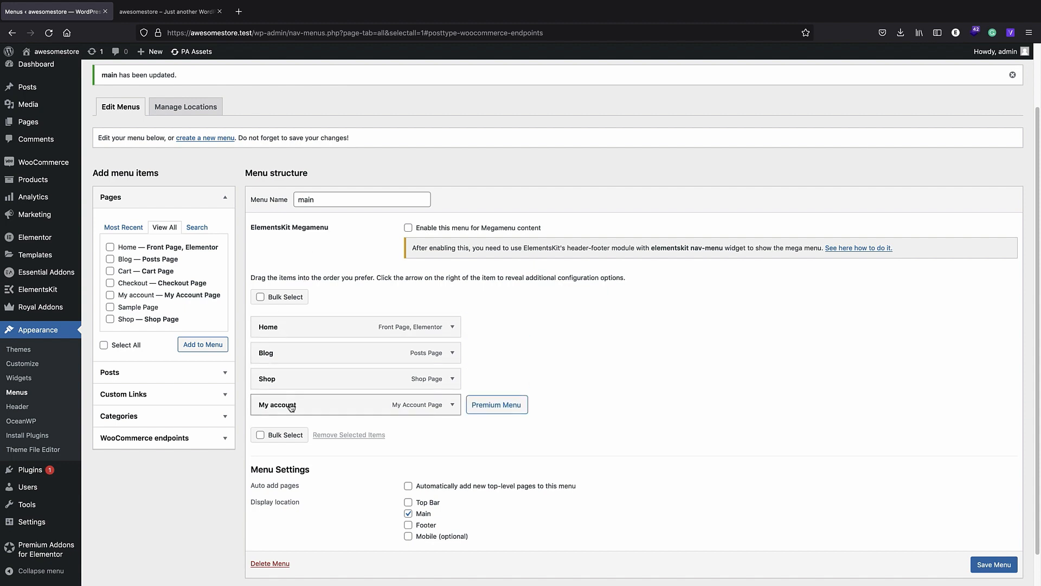
click(458, 379)
scroll(345, 404, down, 2)
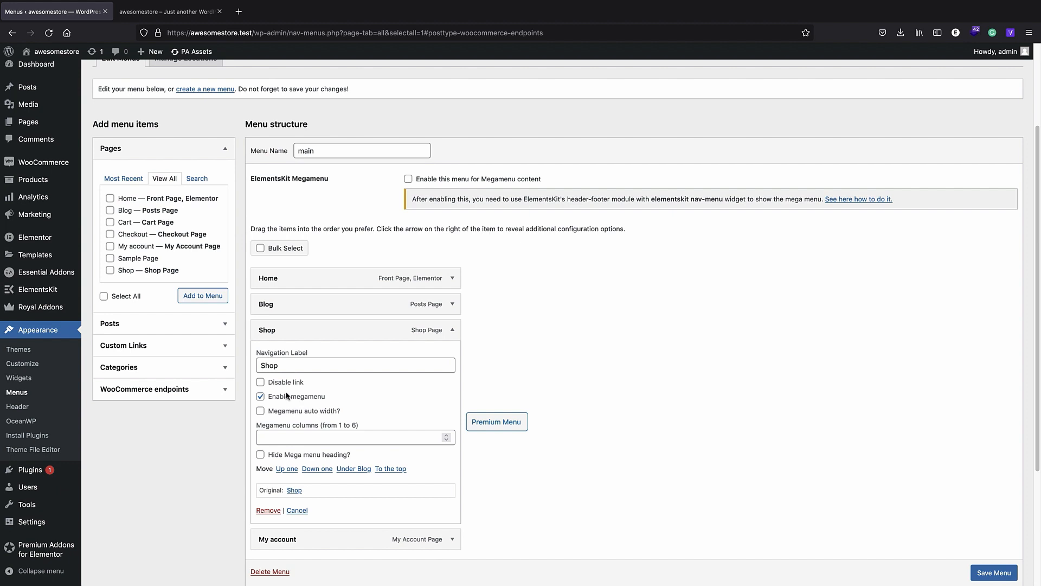
click(262, 398)
click(262, 398)
scroll(287, 390, down, 1)
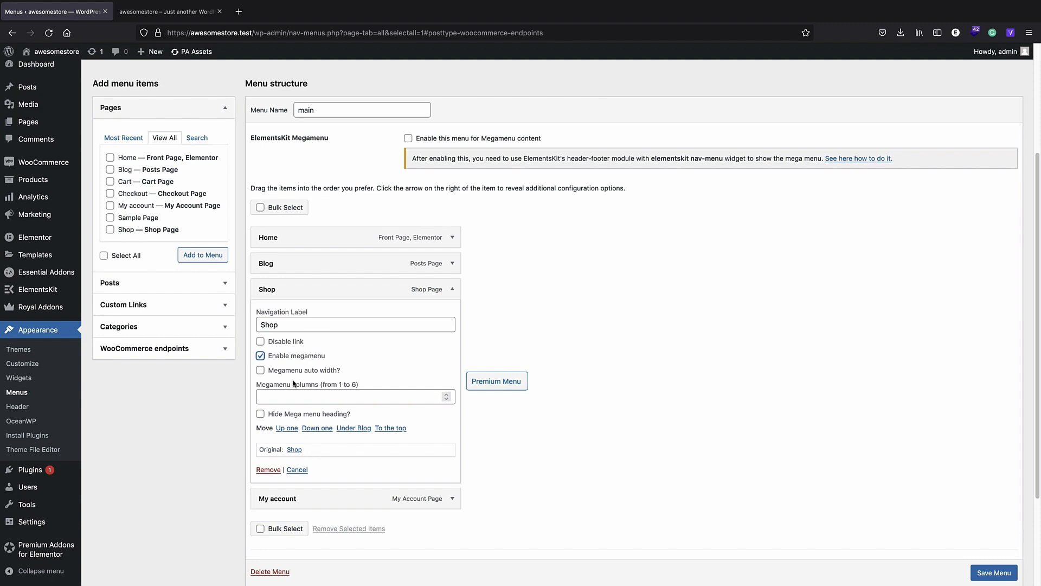
click(453, 288)
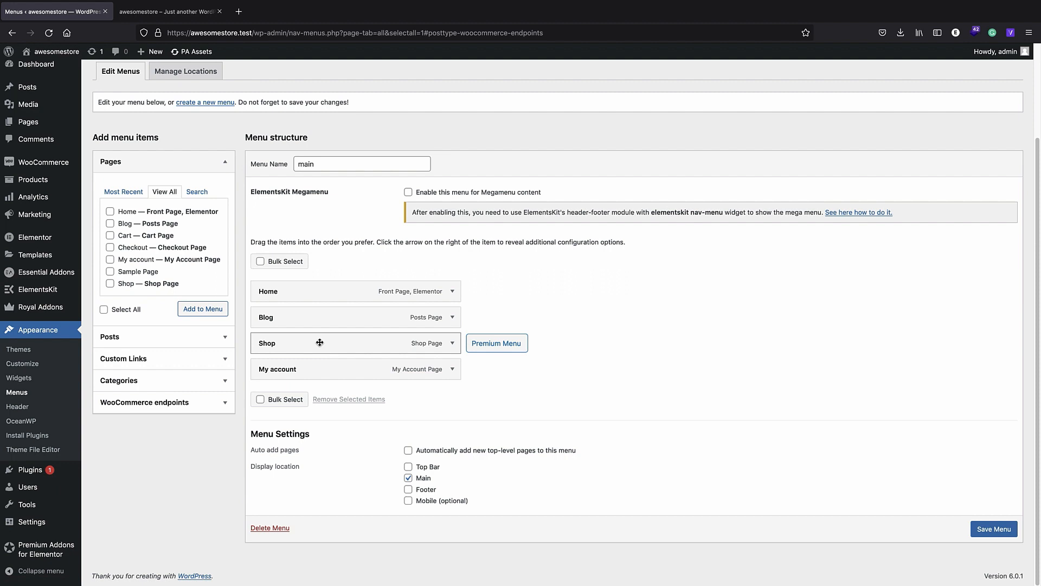
click(994, 529)
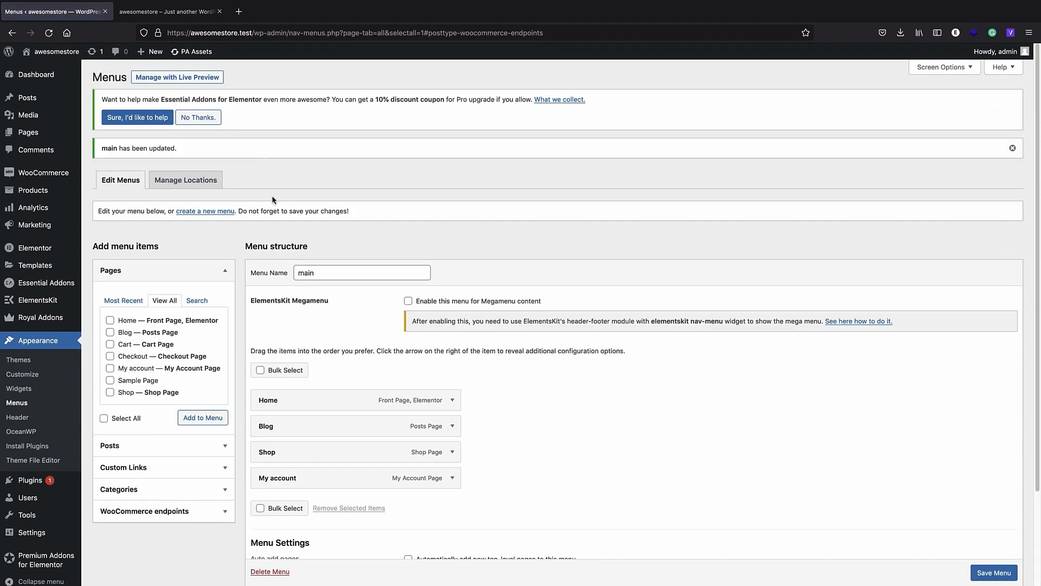
Switch to the store's browser tab and open the product categories list in the WordPress admin
click(184, 13)
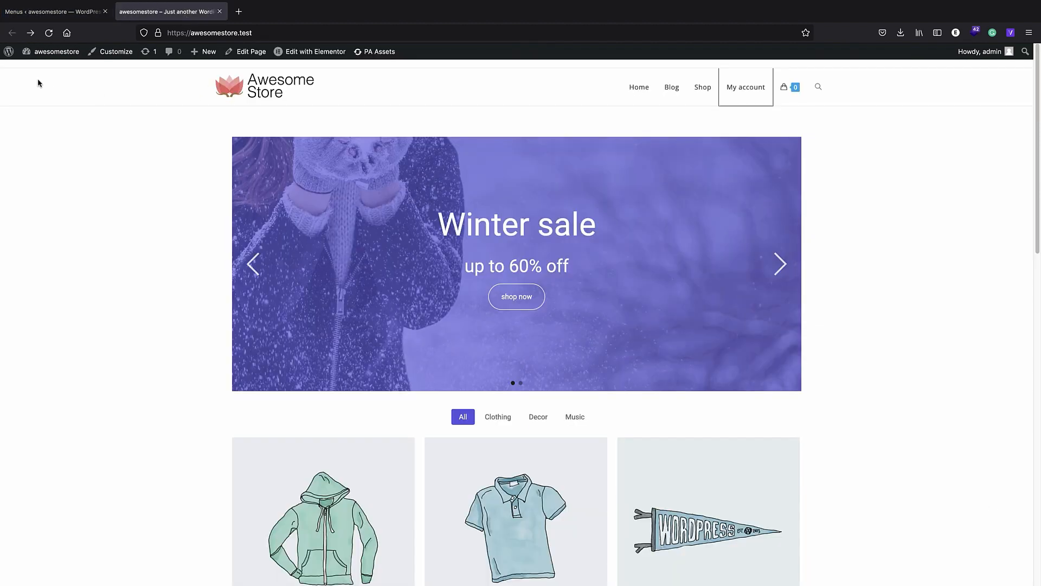
click(8, 52)
mouse_move(54, 106)
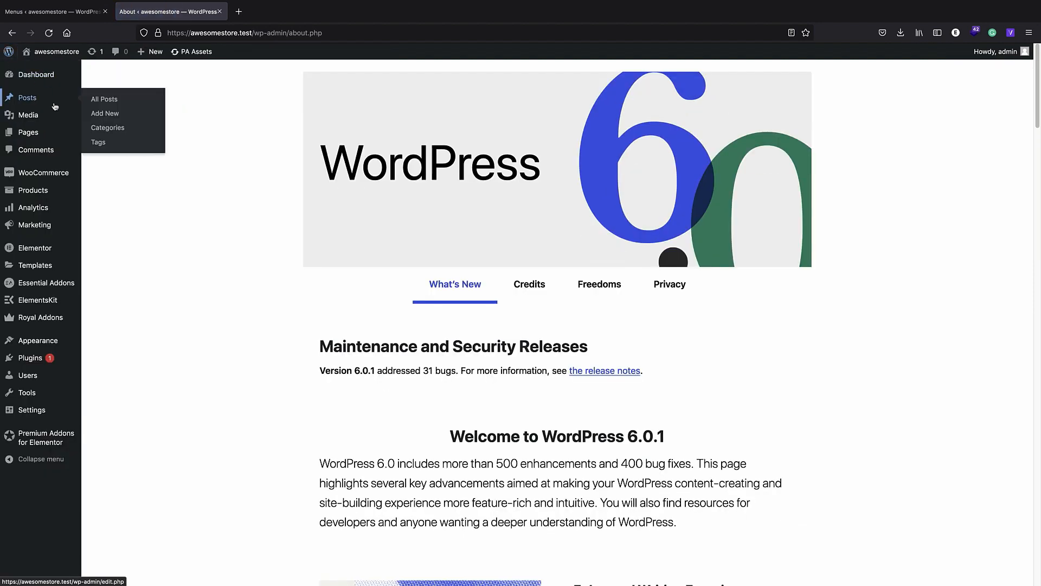
mouse_move(38, 190)
click(121, 224)
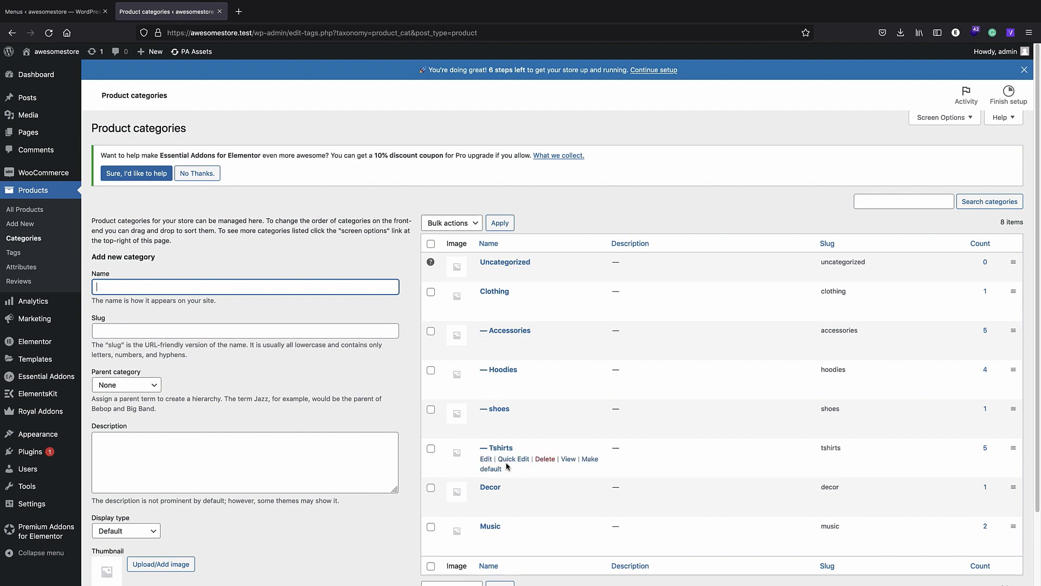
Review the Accessories category's settings, return to the product categories list, and look through the listed categories
click(510, 332)
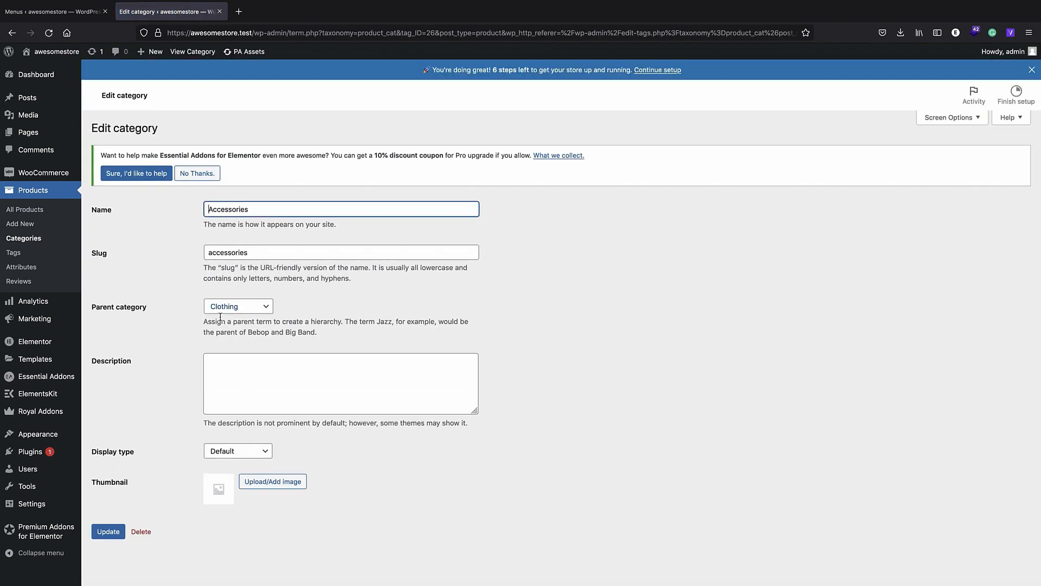
click(13, 34)
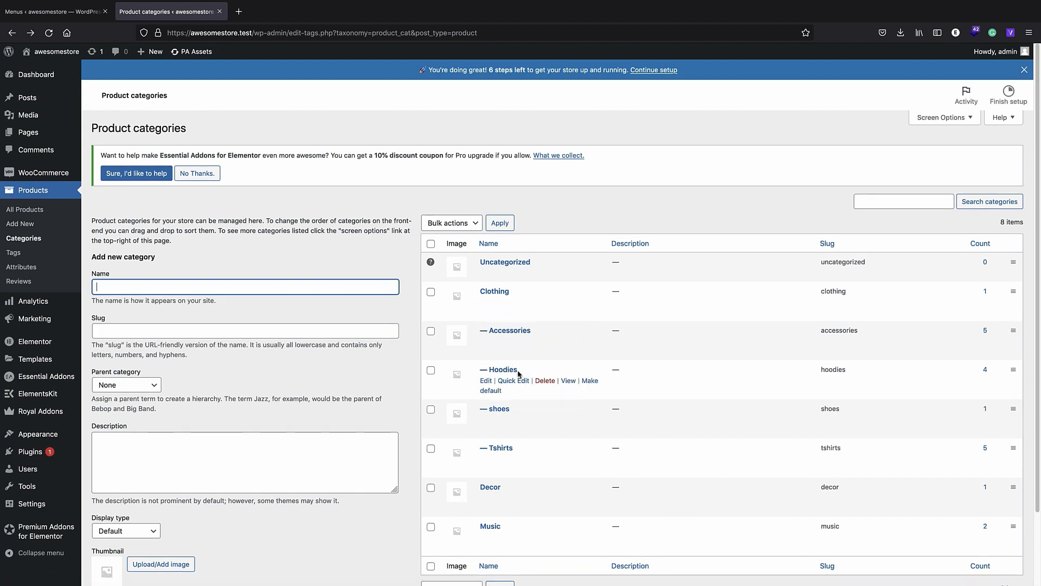
scroll(518, 373, down, 3)
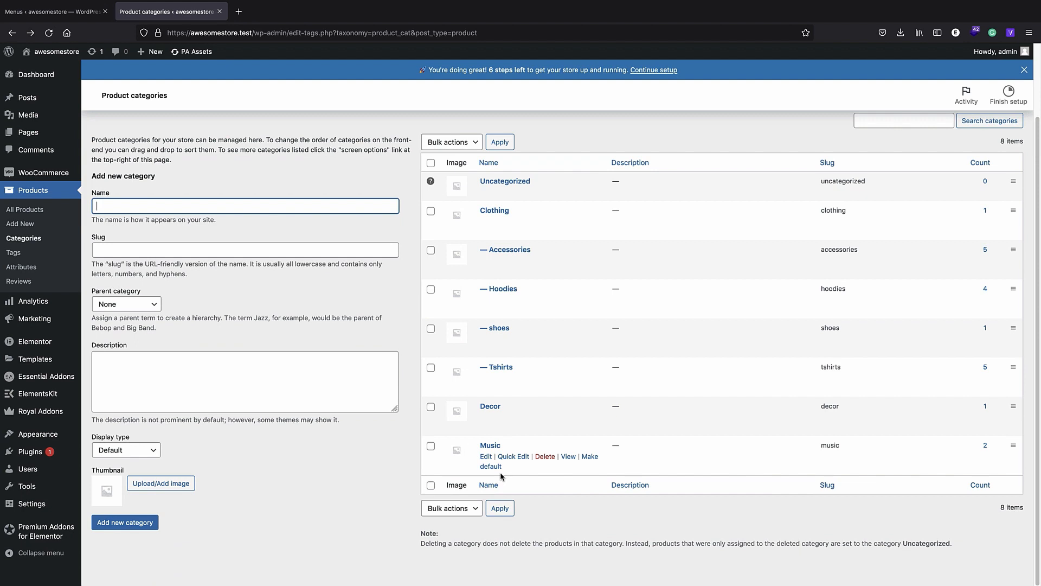
click(499, 328)
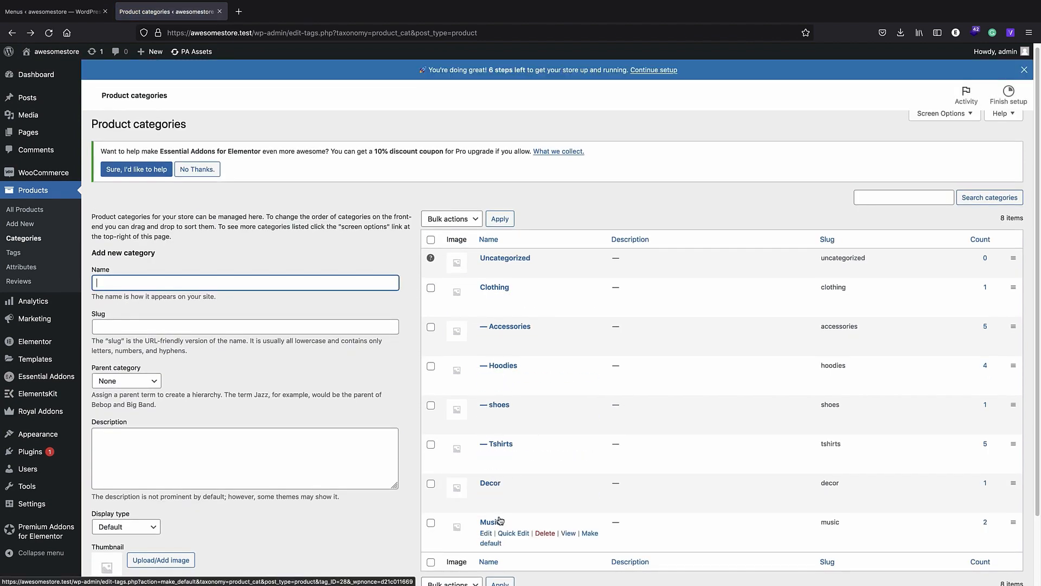
View the Music product category on the store and copy the address of its page
click(571, 535)
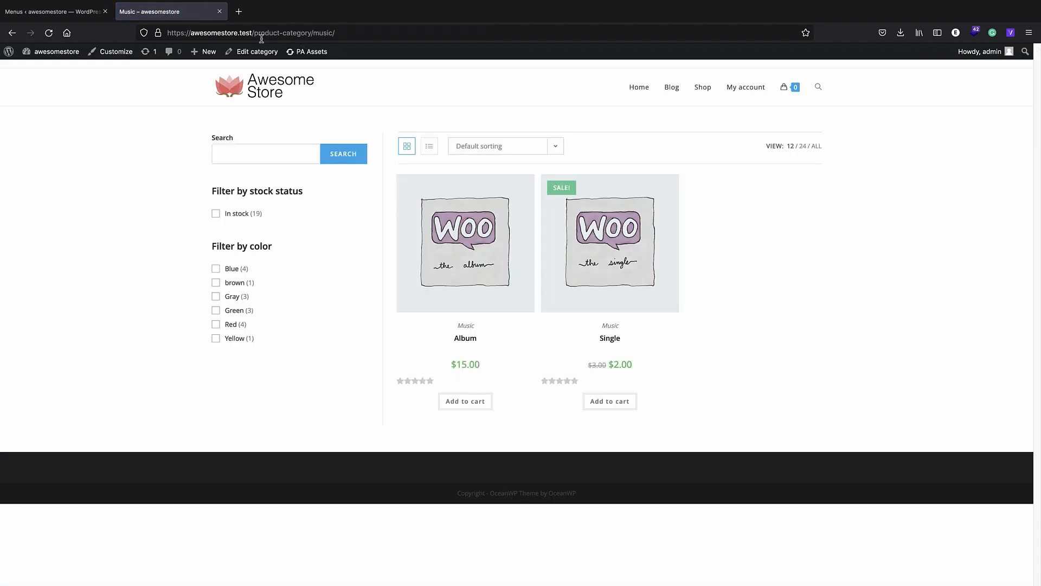
click(282, 33)
right_click(282, 33)
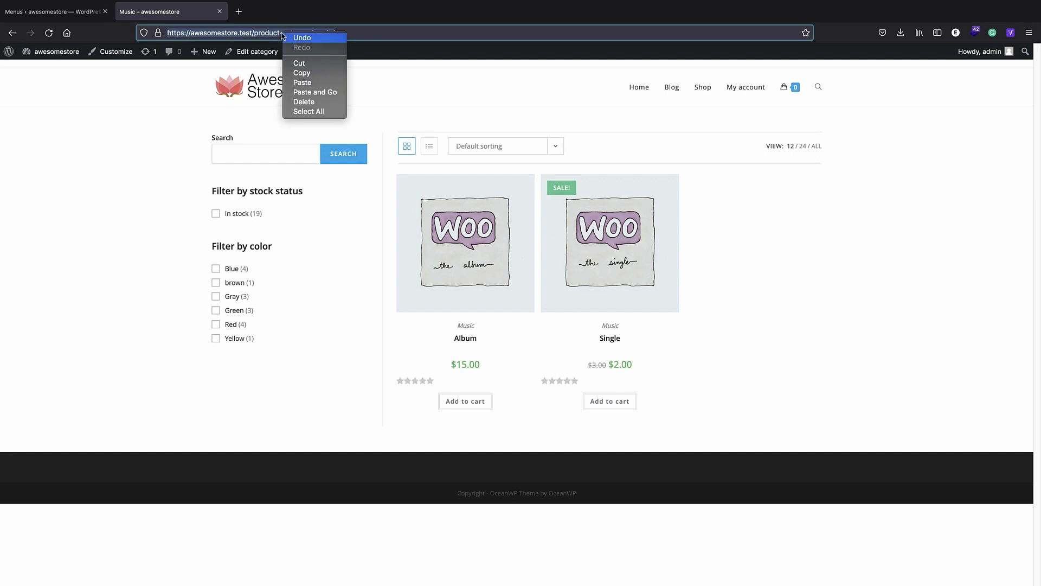
click(302, 71)
Add a custom link named music with the copied category URL to the main menu as a Shop sub item, and save the menu
click(24, 10)
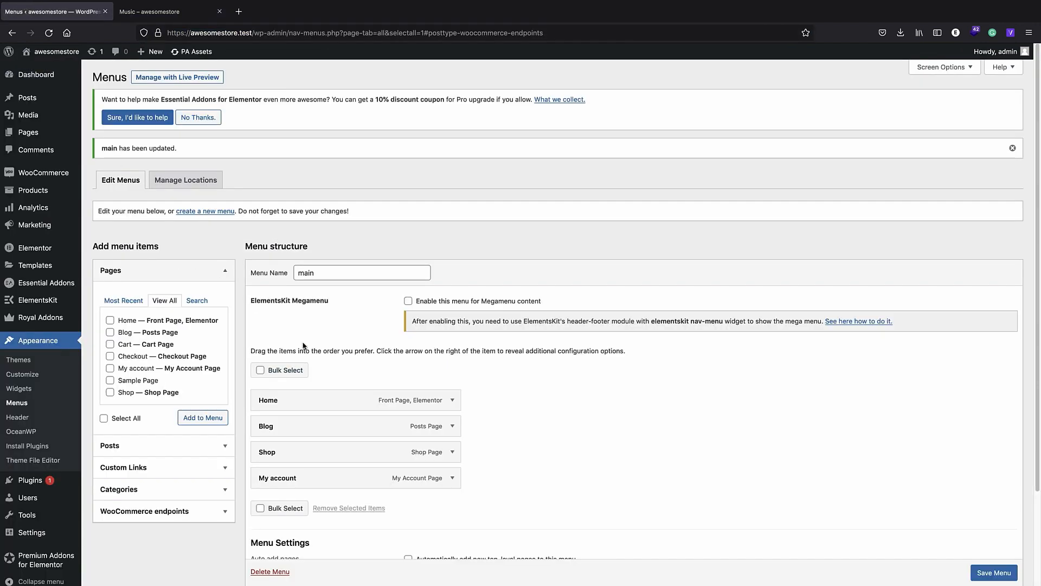
scroll(304, 346, down, 2)
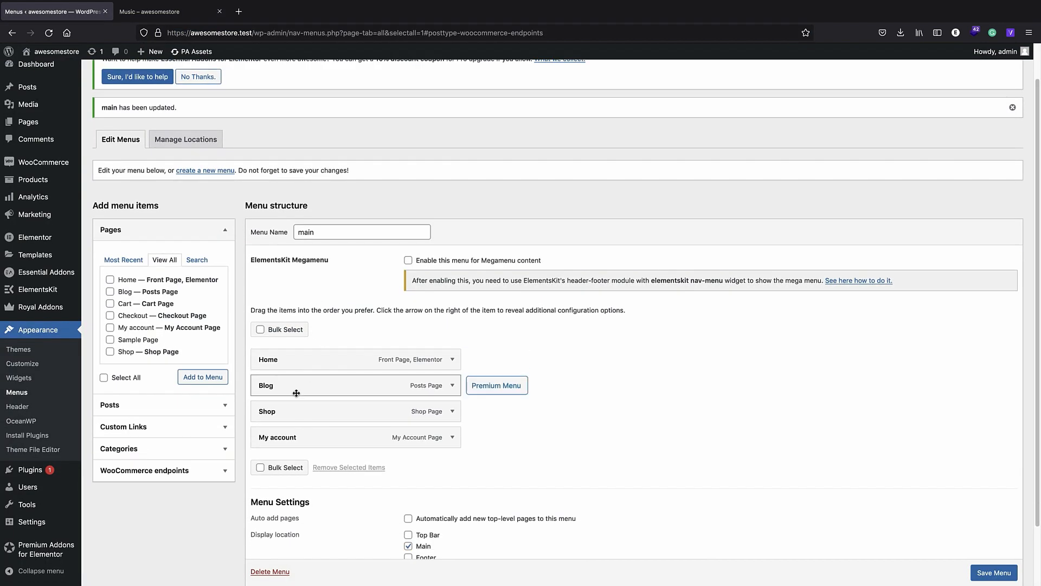
click(162, 426)
click(154, 307)
right_click(154, 307)
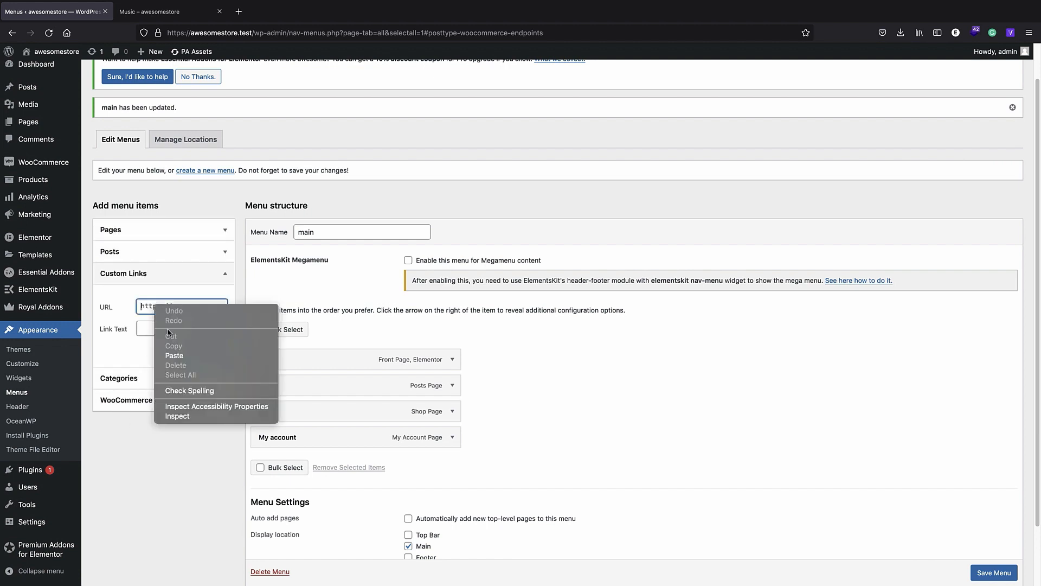
click(174, 355)
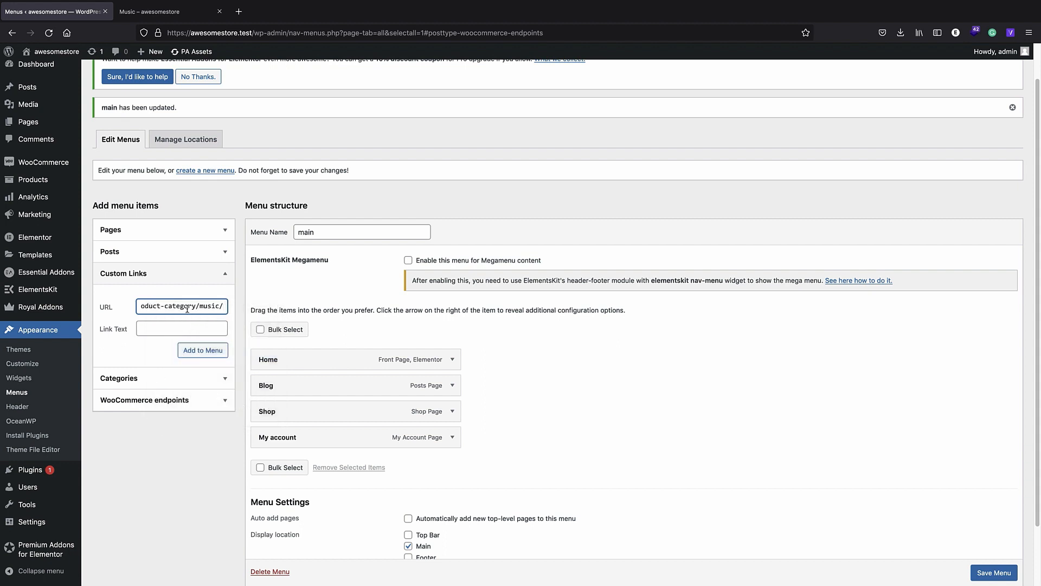
click(157, 330)
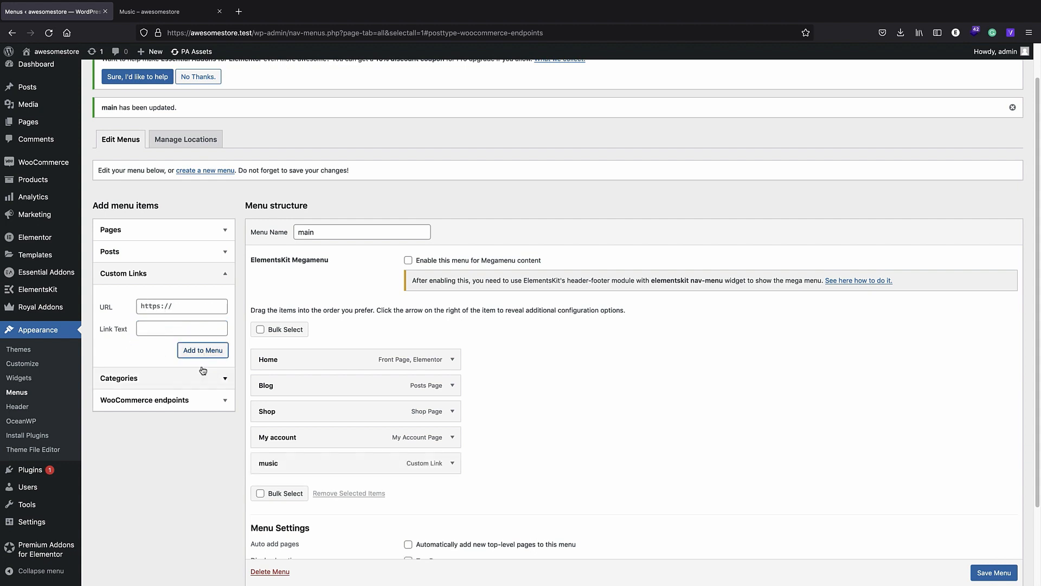
drag(269, 468, 292, 441)
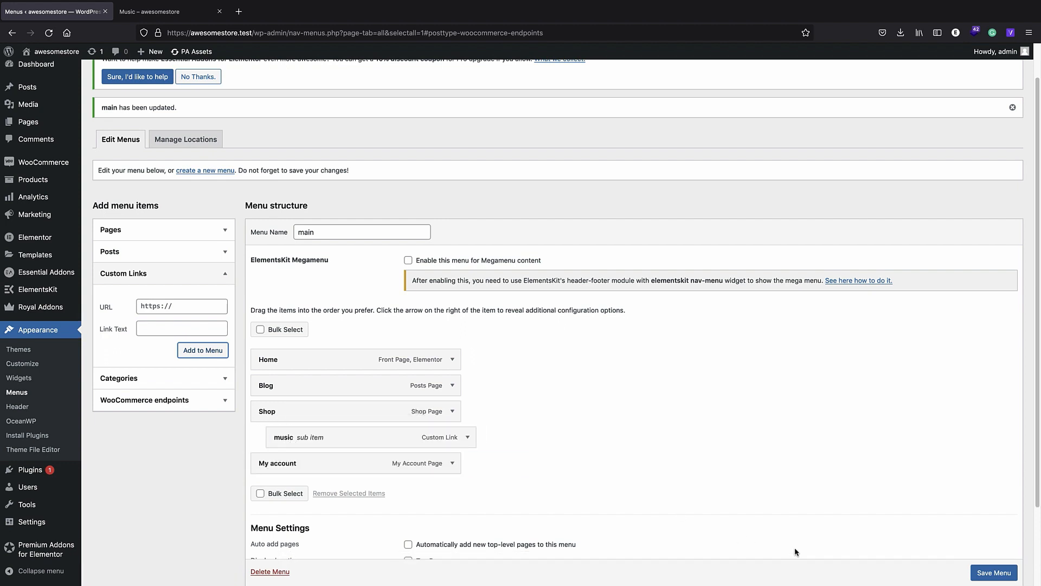
click(991, 565)
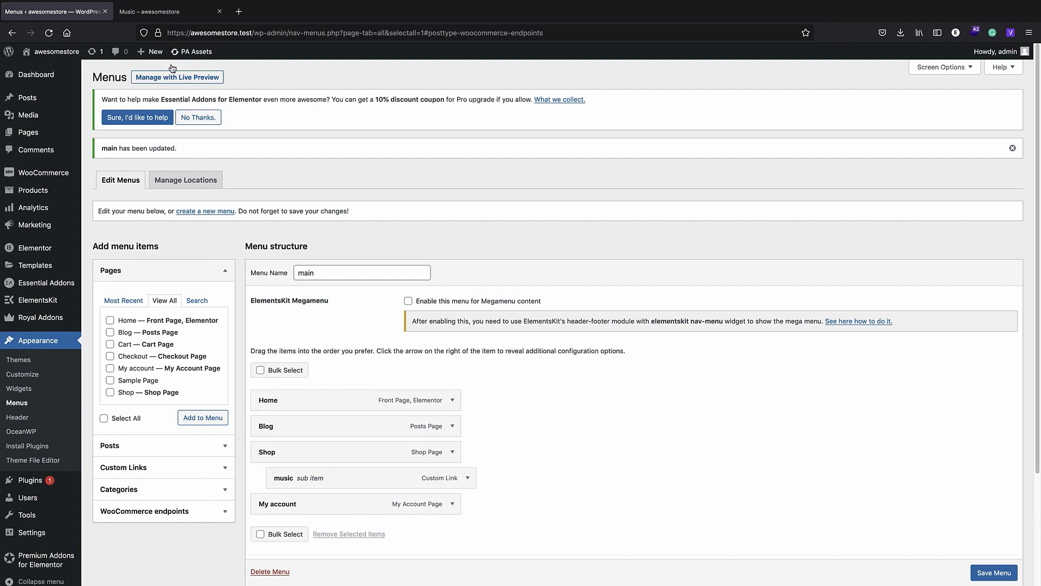
Add custom links for the decor, Tshirts, shoes, hoodies, accessories and clothing product categories as sub items of Shop
click(157, 18)
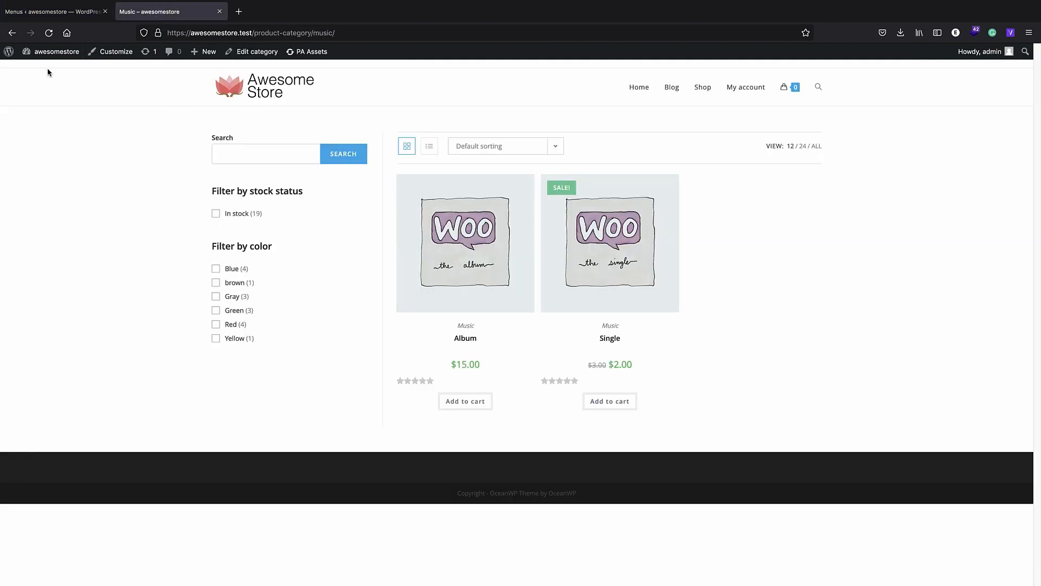
click(9, 51)
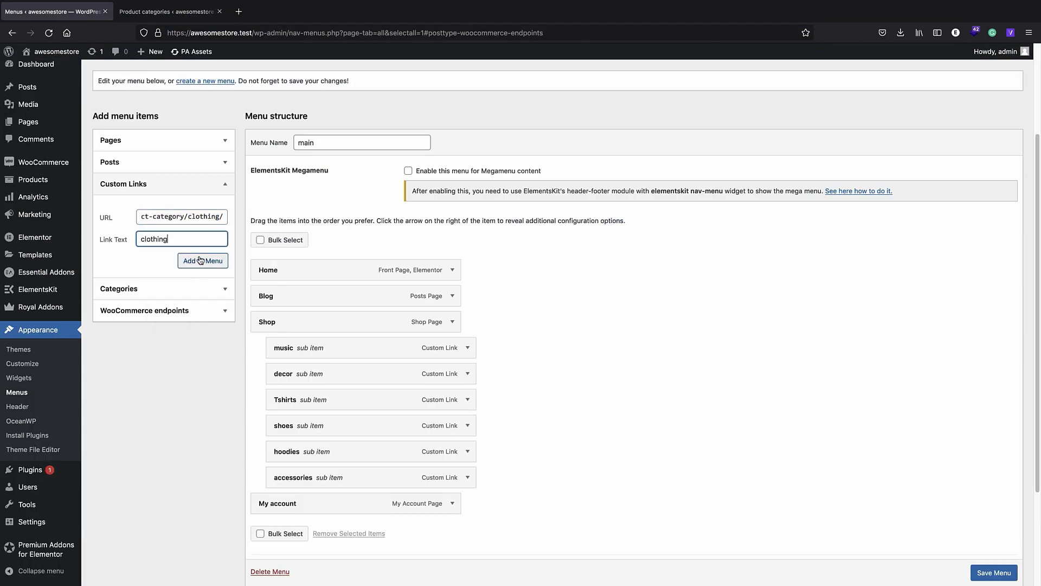
click(202, 261)
drag(282, 529, 299, 496)
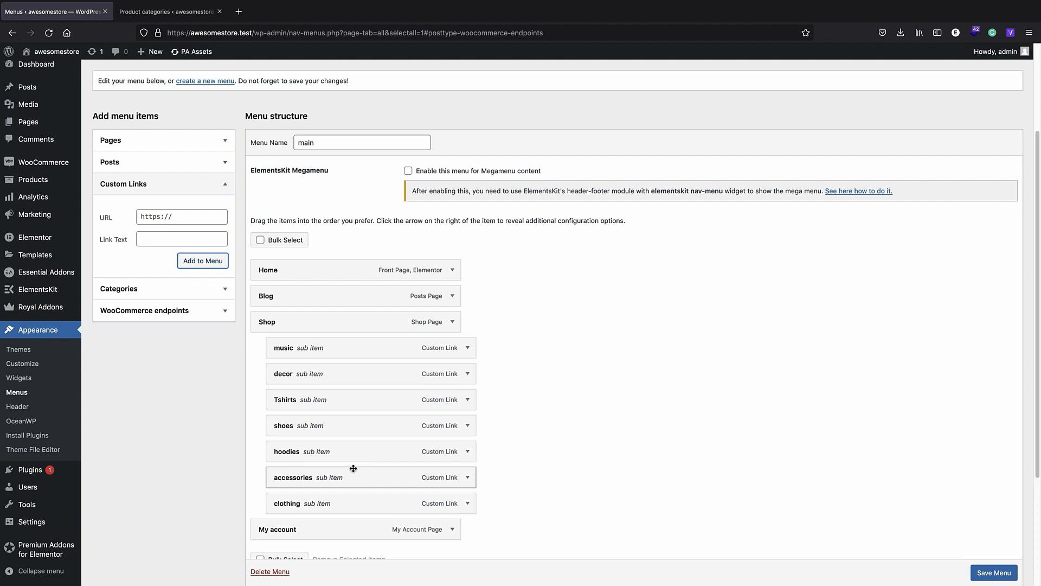
Move clothing to first place under Shop, nest Tshirts, hoodies, shoes and accessories beneath it, and save the menu
drag(313, 507, 307, 381)
drag(305, 425, 283, 371)
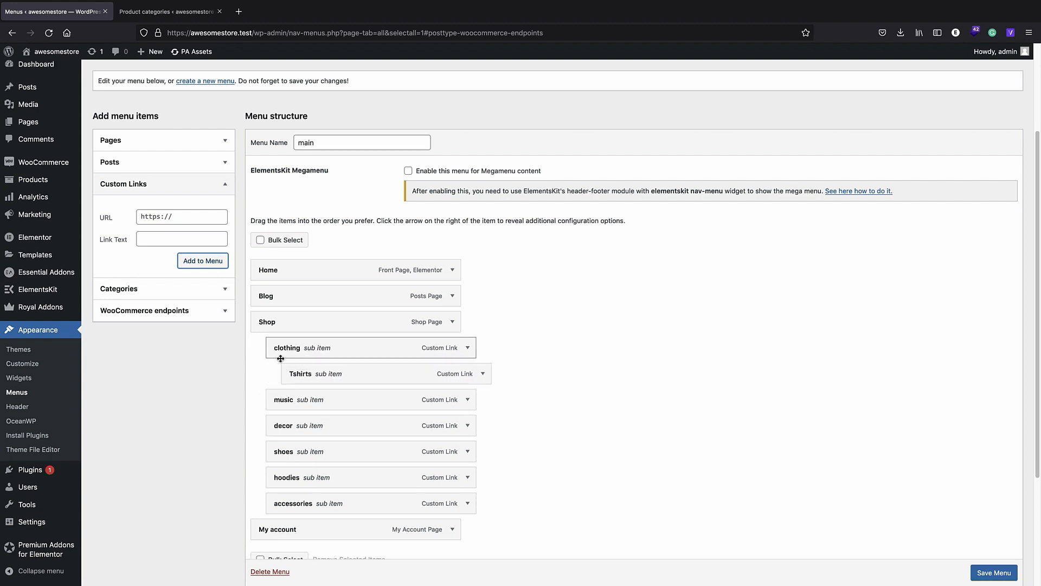
drag(291, 483, 322, 446)
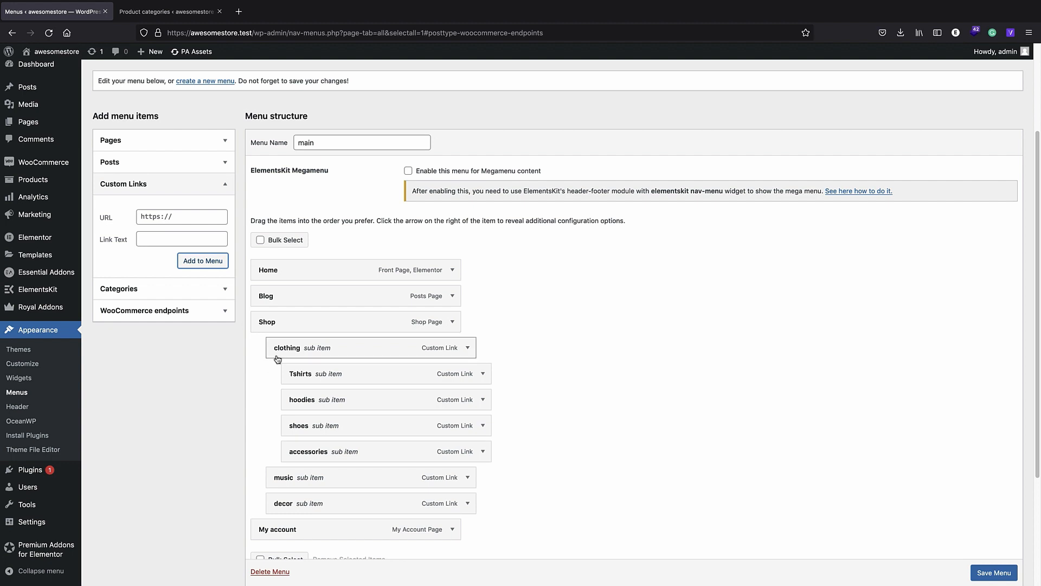
click(994, 572)
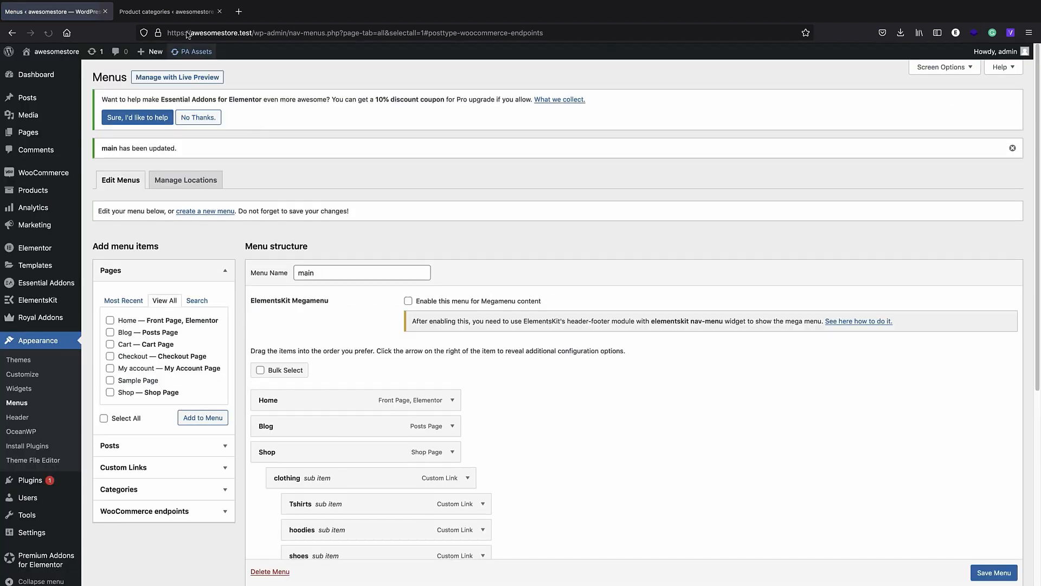
Open the store's home page, check the Shop submenu, and look through the page from header to footer
click(193, 12)
click(49, 55)
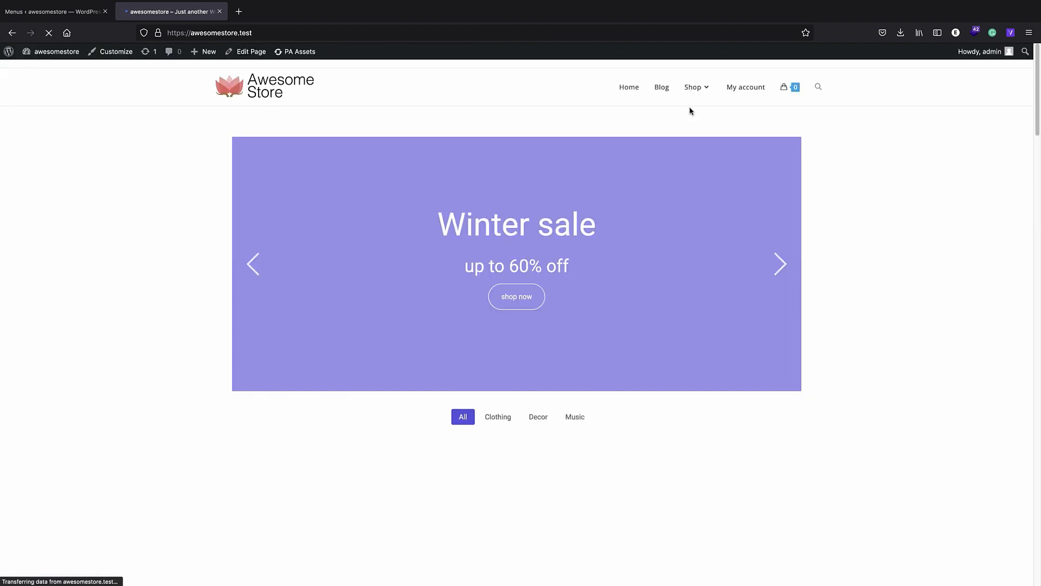
mouse_move(701, 88)
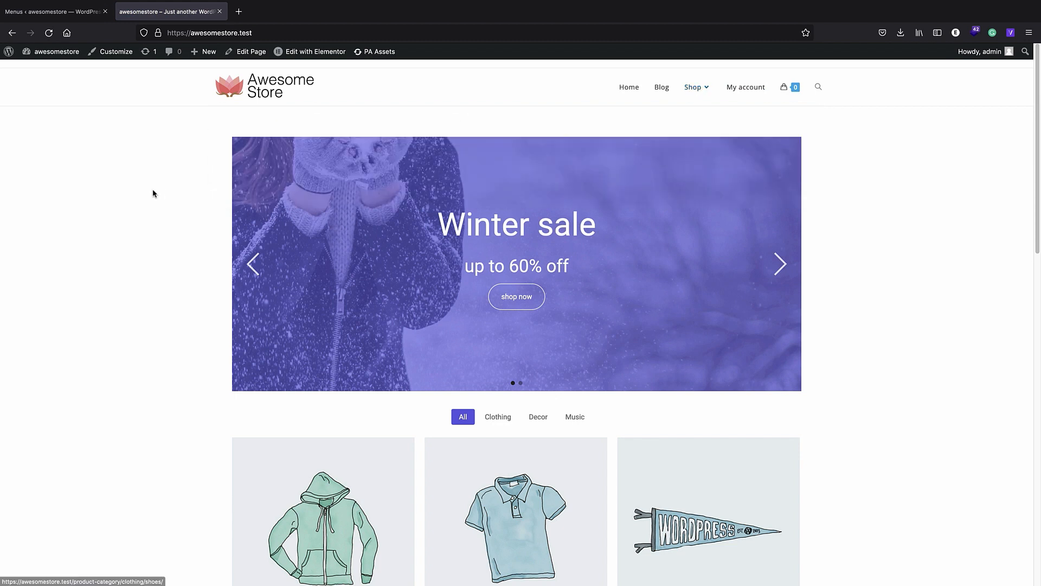
scroll(201, 191, down, 15)
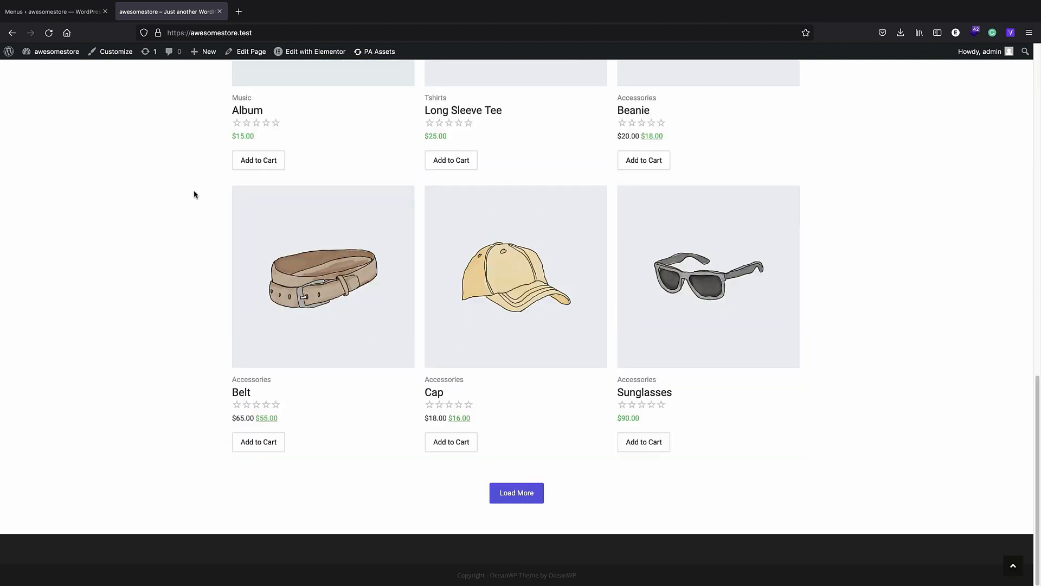
scroll(209, 187, up, 15)
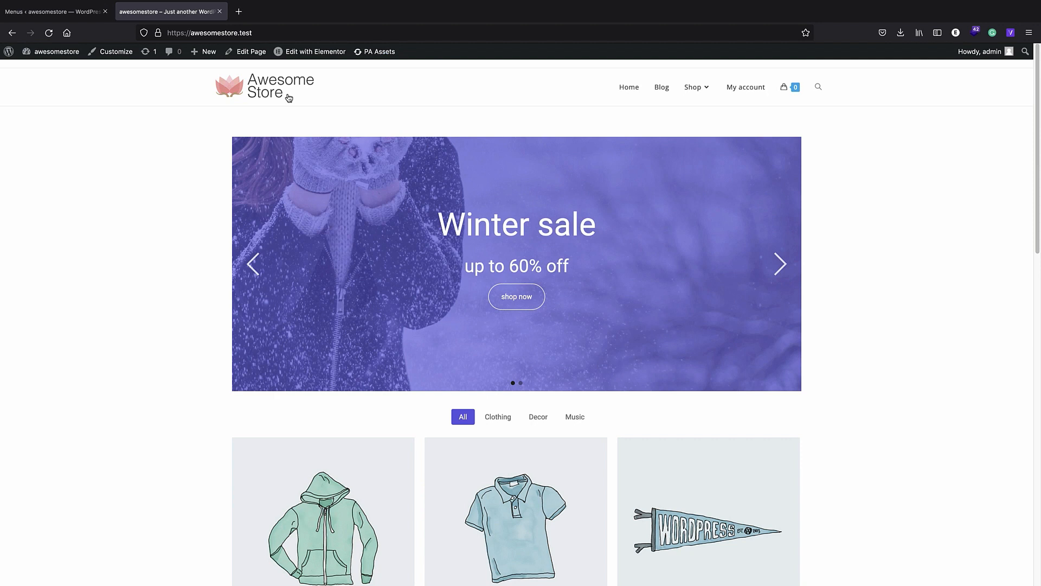
scroll(344, 177, down, 15)
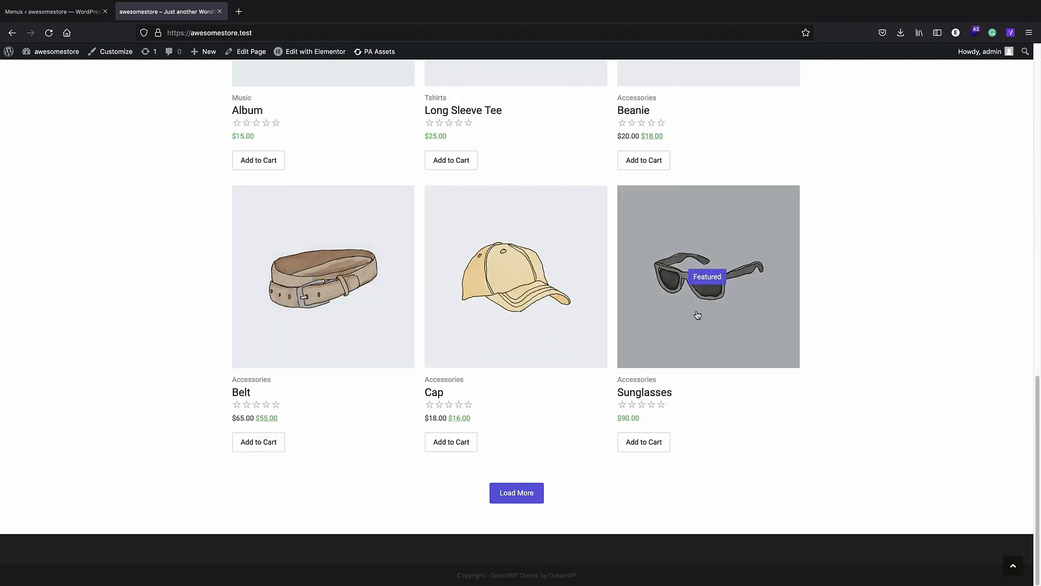
scroll(697, 315, up, 15)
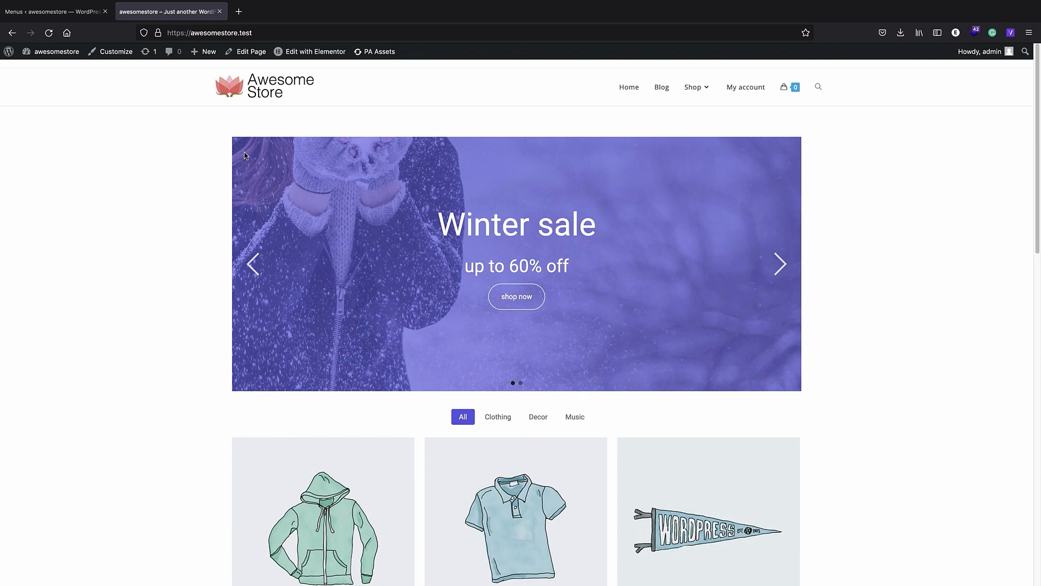
Open the General Styling options in the theme customizer and set the primary color to black (#000000)
click(111, 53)
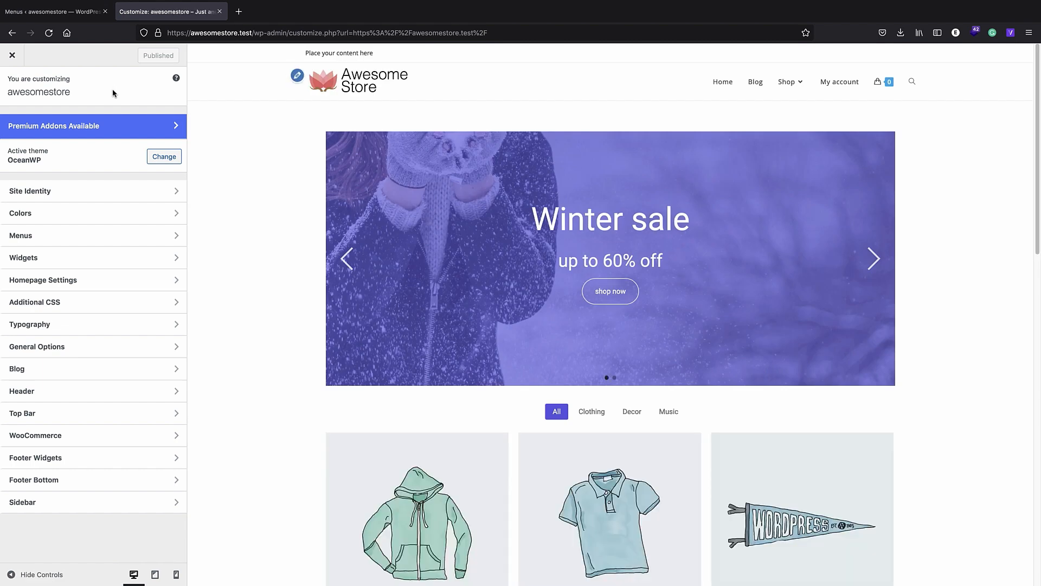
click(73, 215)
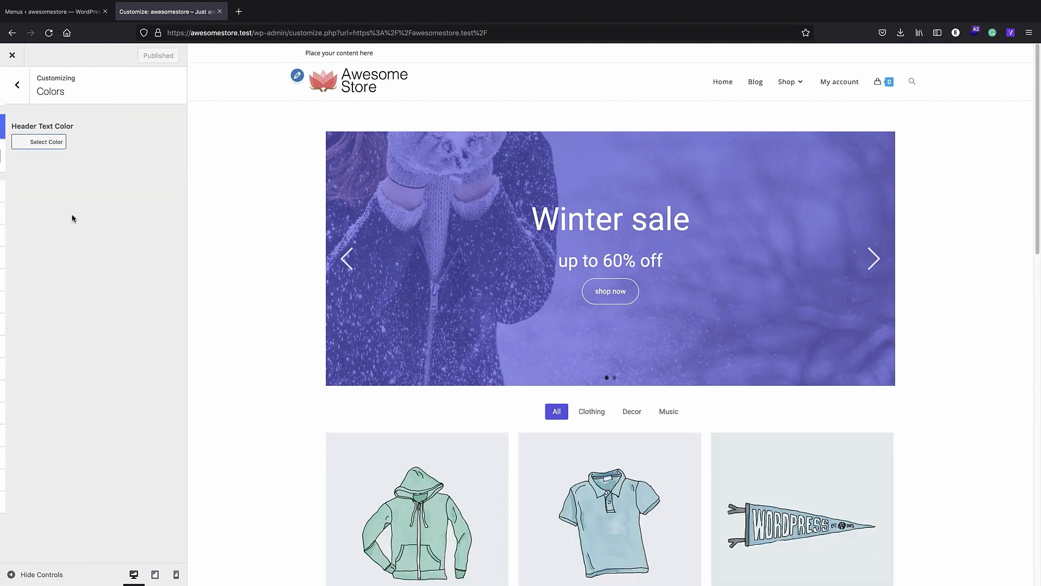
click(13, 85)
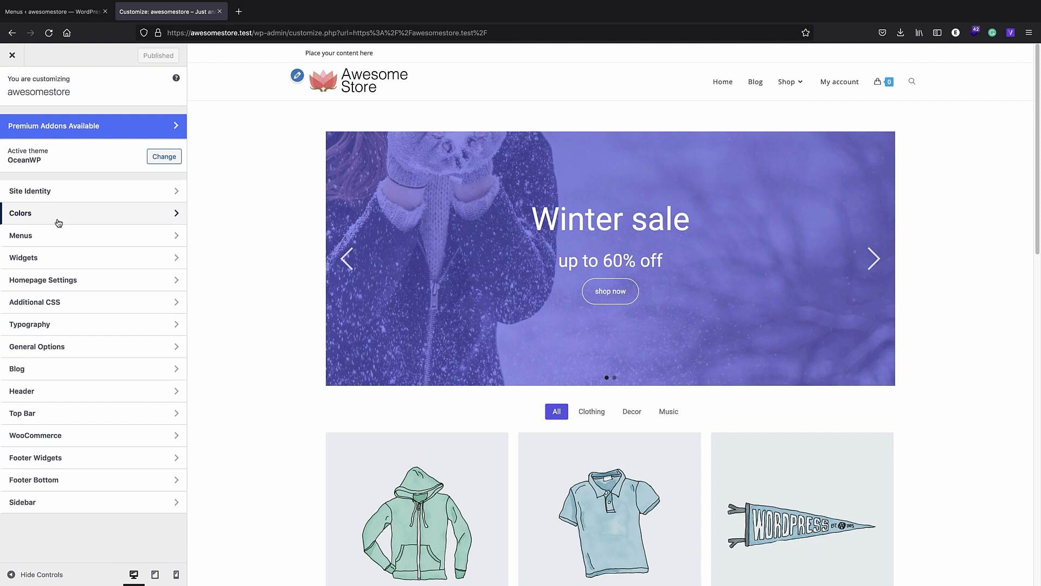
click(71, 347)
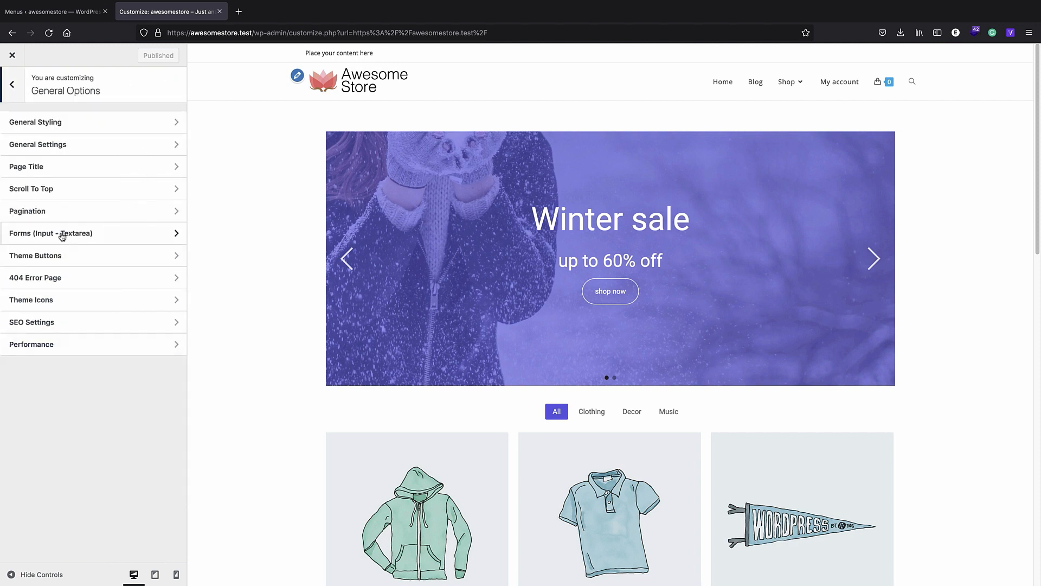
click(54, 122)
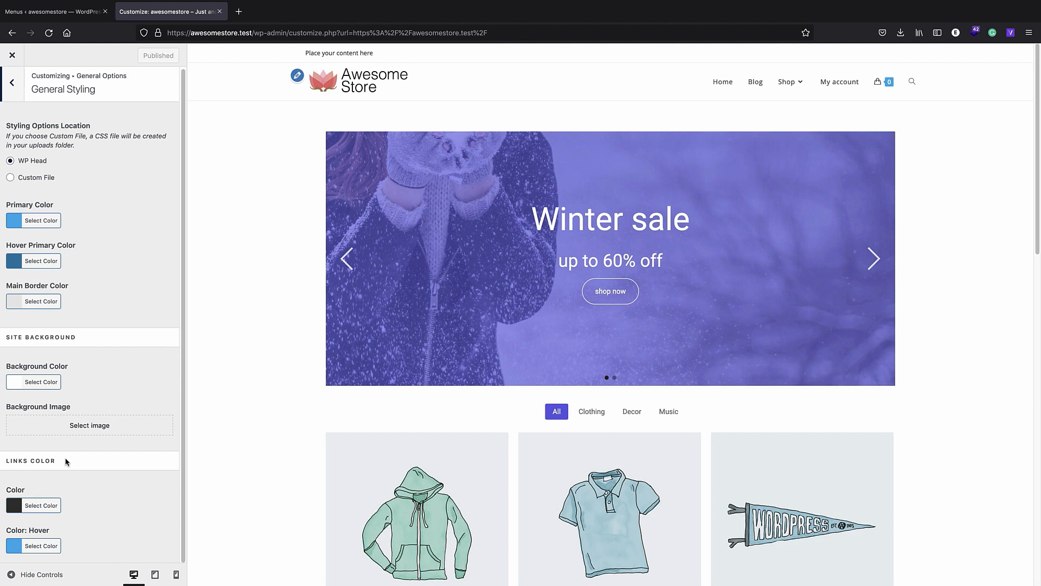
click(16, 223)
click(17, 357)
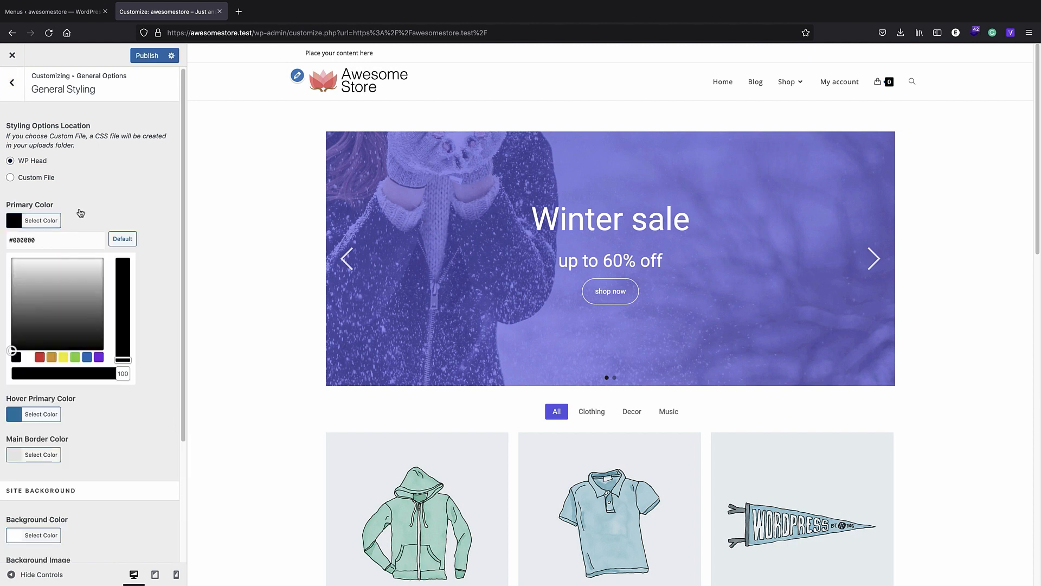
click(80, 213)
Set the hover primary color to the dark magenta #c60070
click(17, 261)
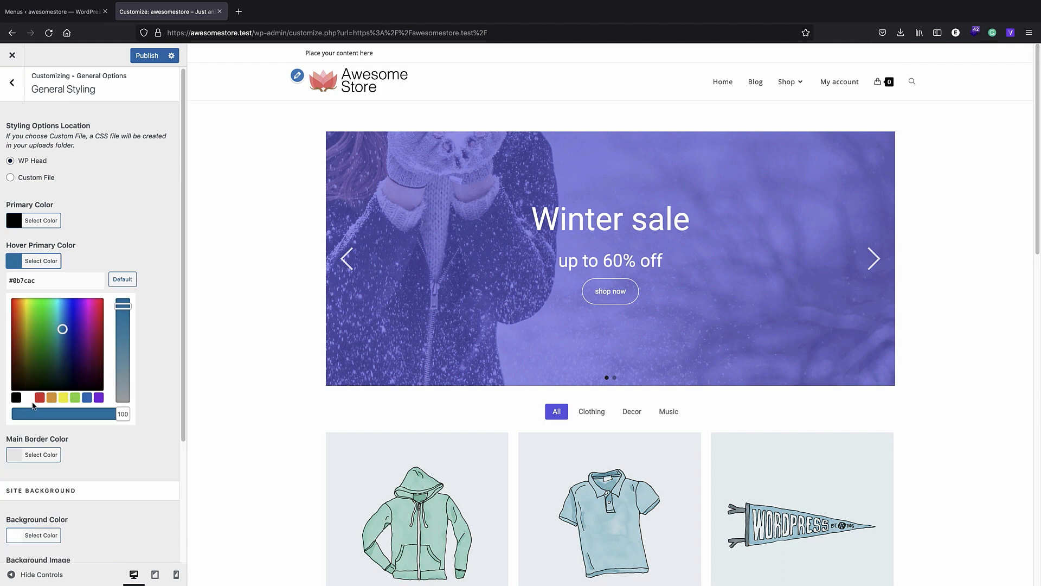
drag(61, 346, 2, 295)
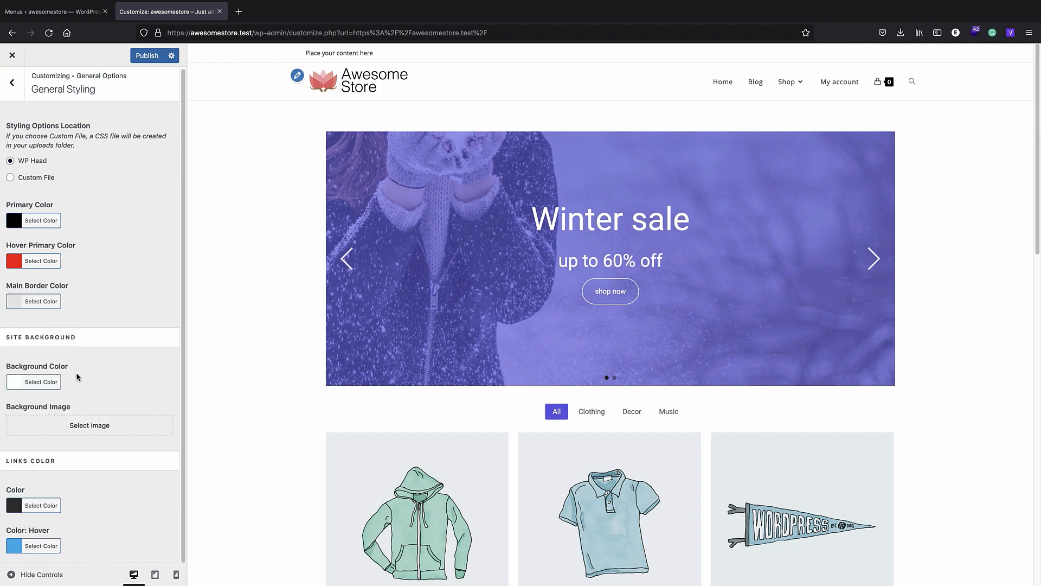
click(16, 262)
mouse_move(48, 359)
mouse_down()
mouse_move(13, 348)
mouse_move(14, 382)
mouse_move(14, 293)
mouse_move(89, 302)
mouse_move(91, 325)
mouse_move(93, 307)
mouse_up()
drag(118, 356, 120, 364)
click(122, 300)
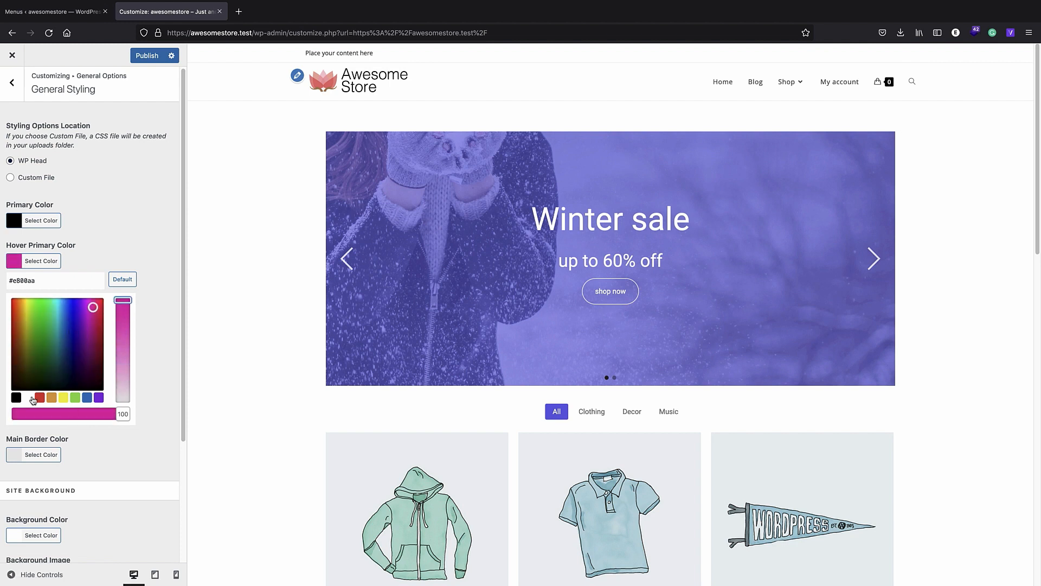
drag(85, 333, 94, 317)
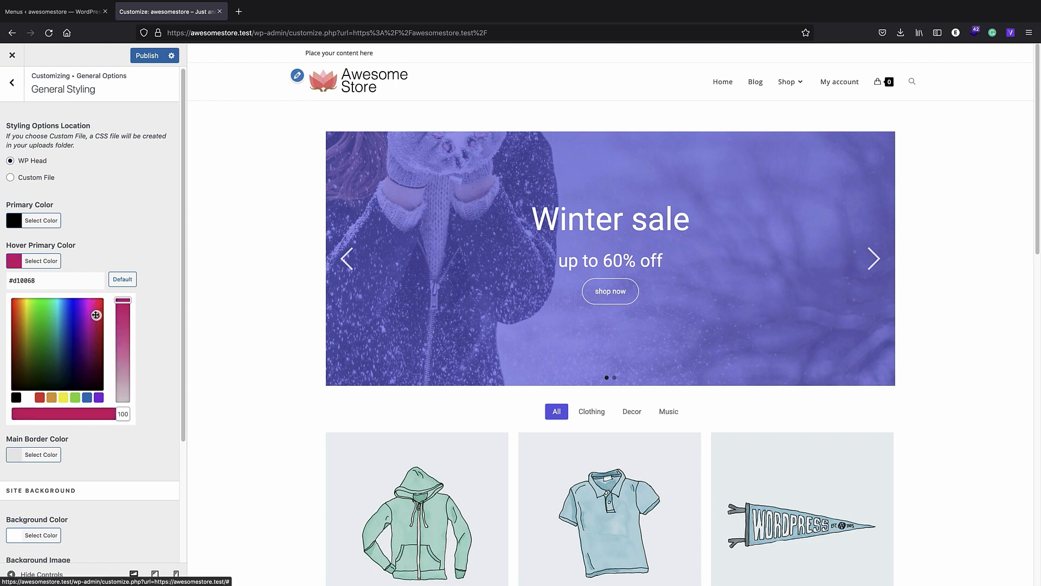
click(113, 249)
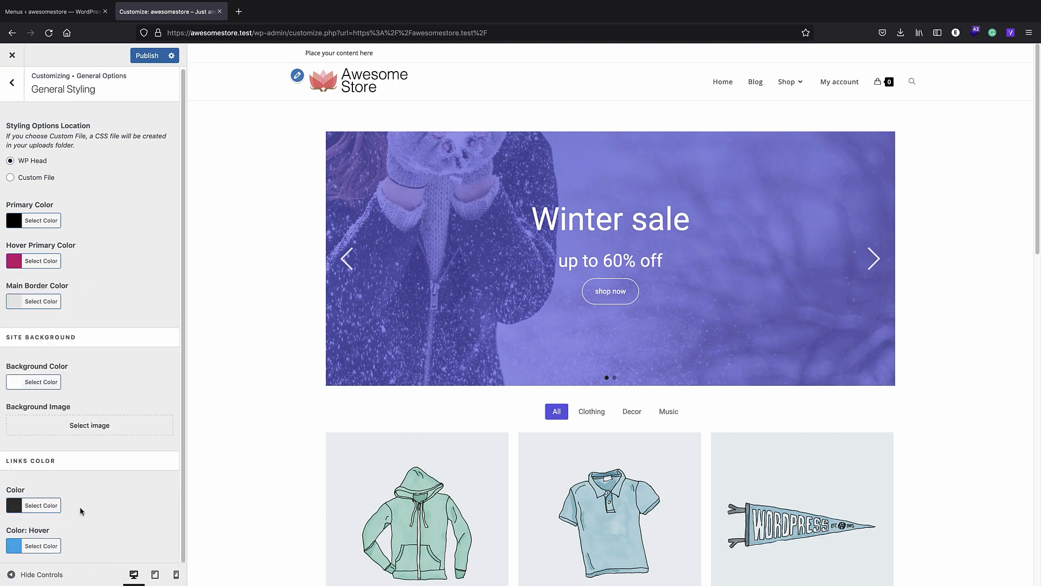
Copy the hover primary color code #c60070 into the links' hover color and publish the changes
click(24, 263)
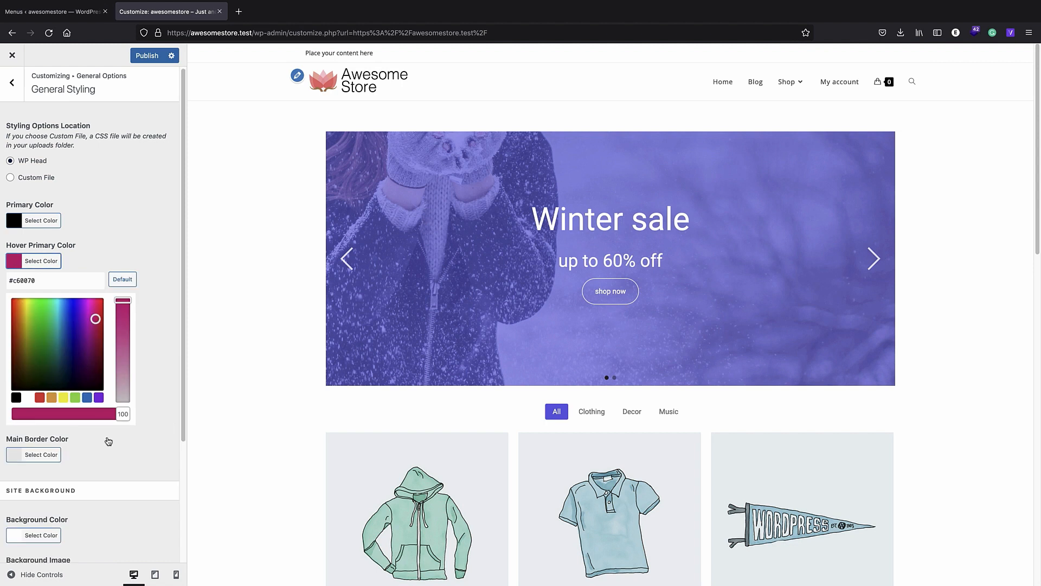
triple_click(46, 281)
right_click(46, 280)
click(66, 321)
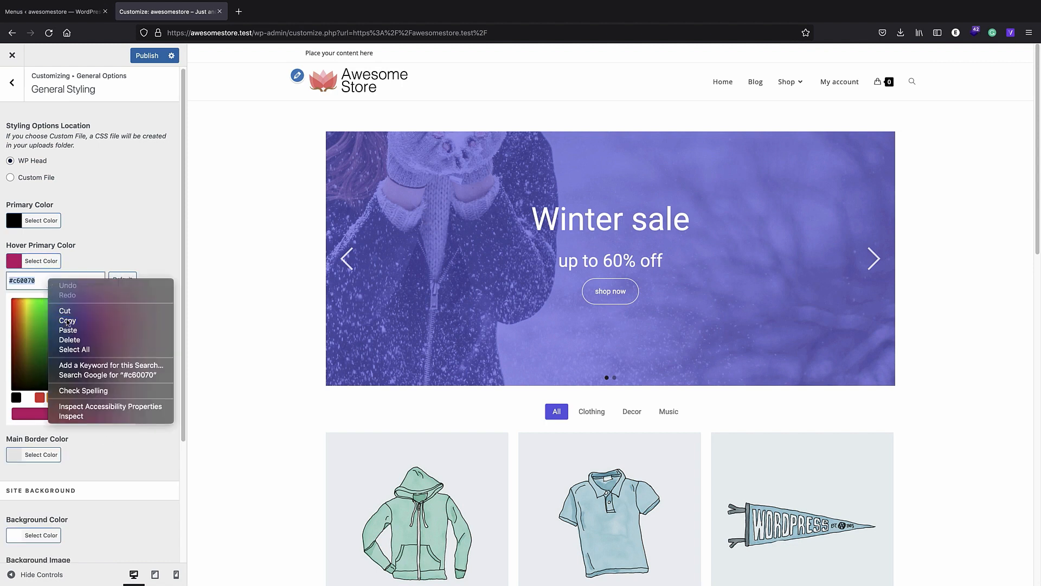
click(117, 224)
click(14, 552)
triple_click(62, 413)
right_click(62, 413)
click(79, 459)
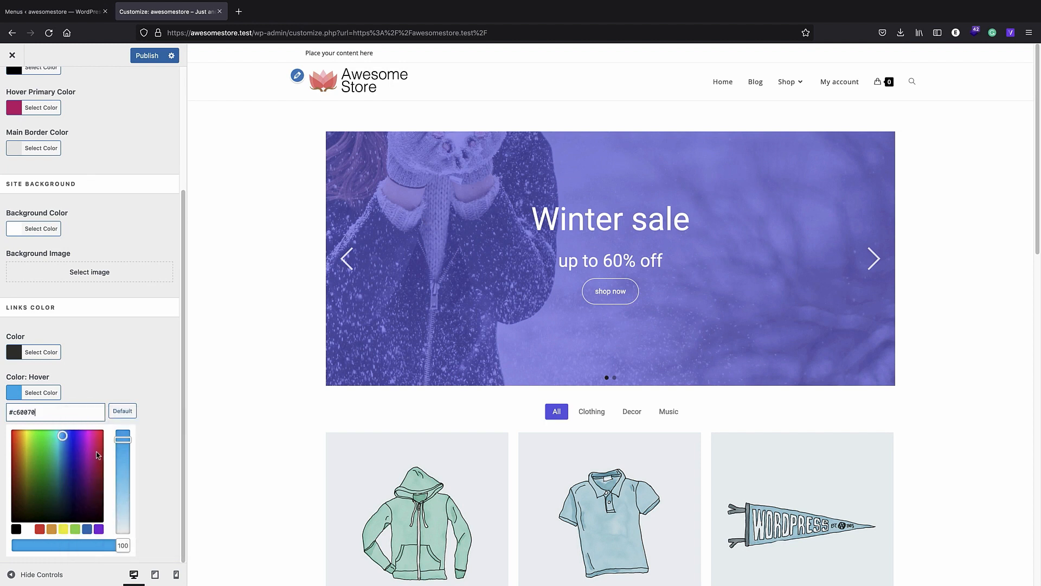
click(147, 55)
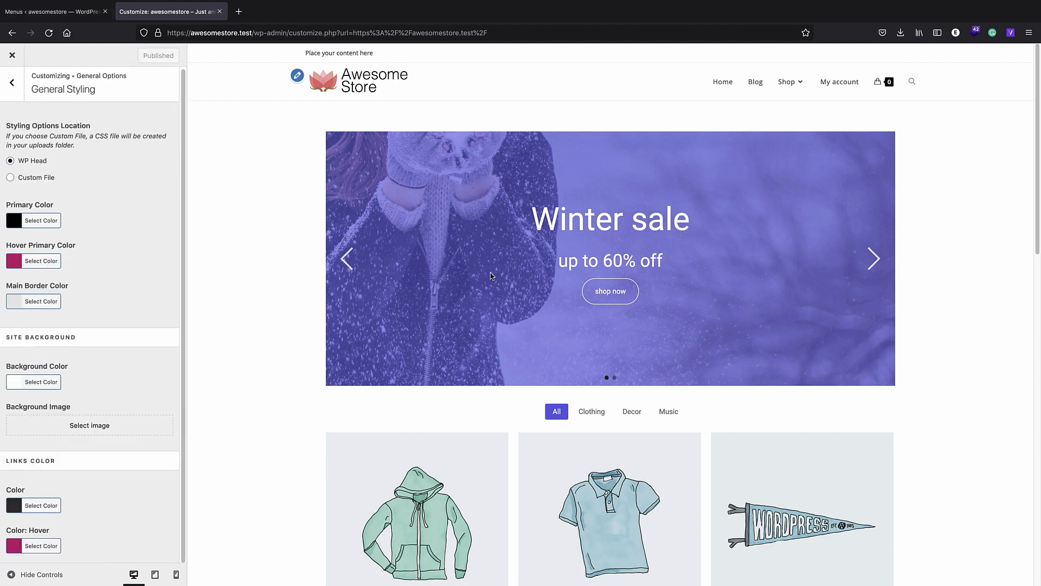
Review the home page preview down to the footer and close the customizer
scroll(490, 275, down, 15)
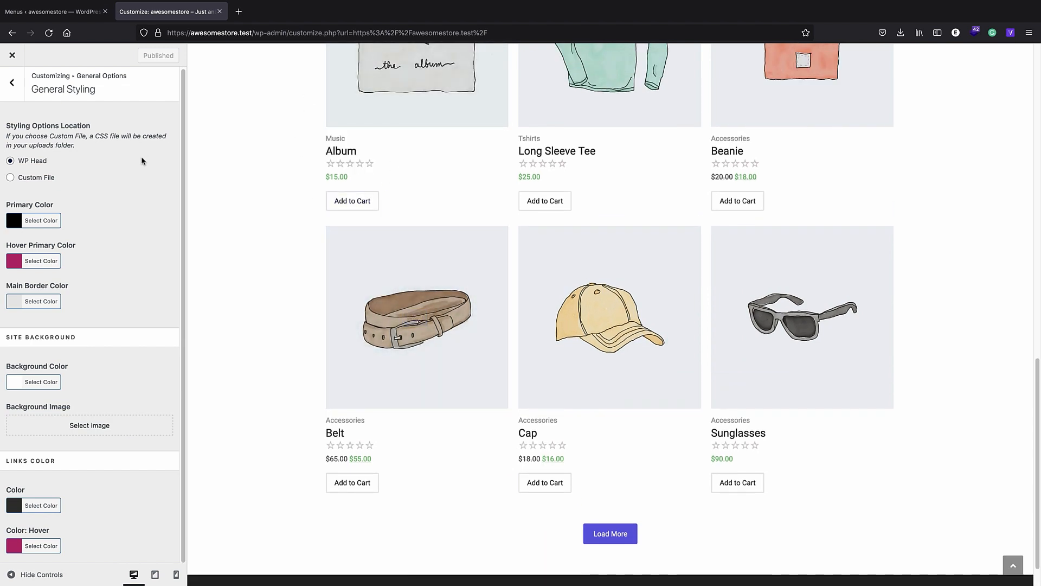
scroll(504, 450, down, 2)
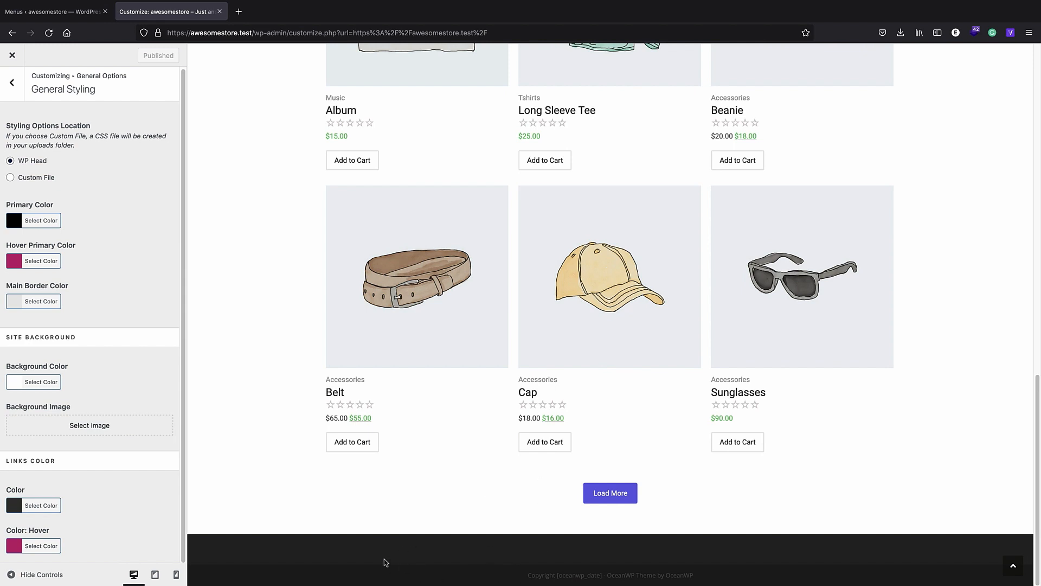
scroll(456, 332, up, 15)
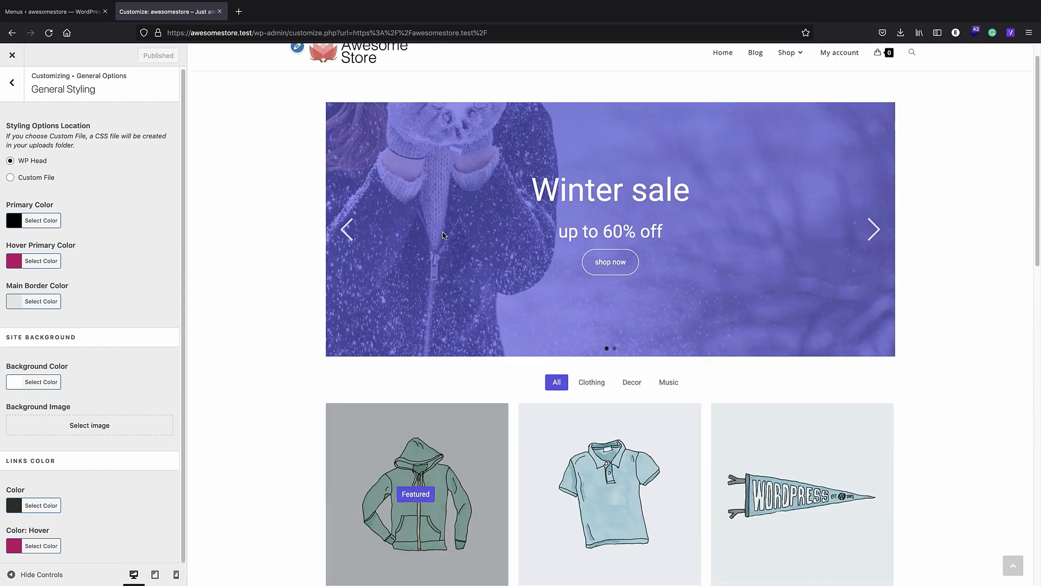
click(12, 55)
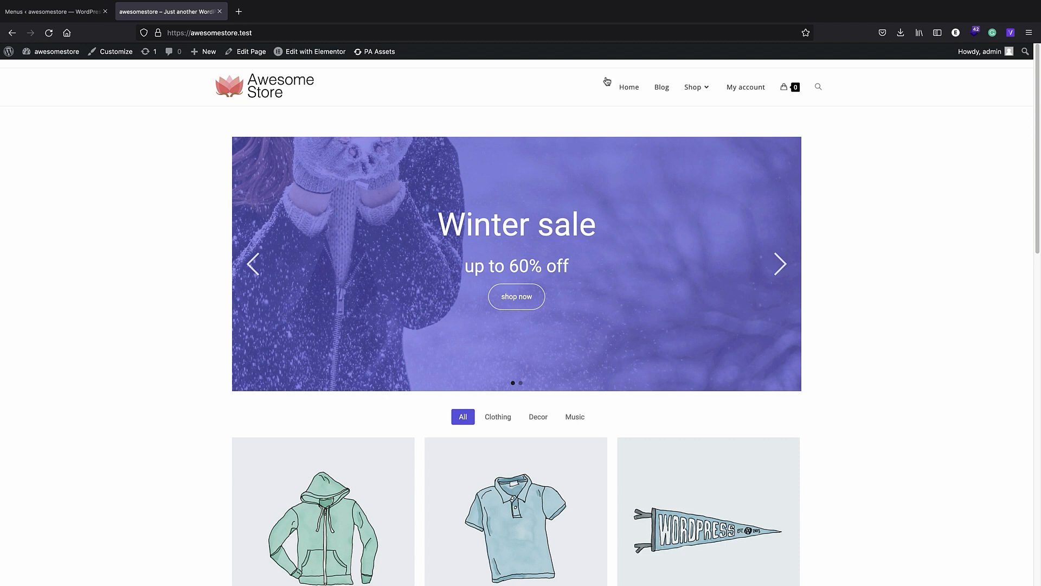
View the WordPress Pennant product page by way of the Decor category under Shop, and go back
mouse_move(692, 96)
click(544, 140)
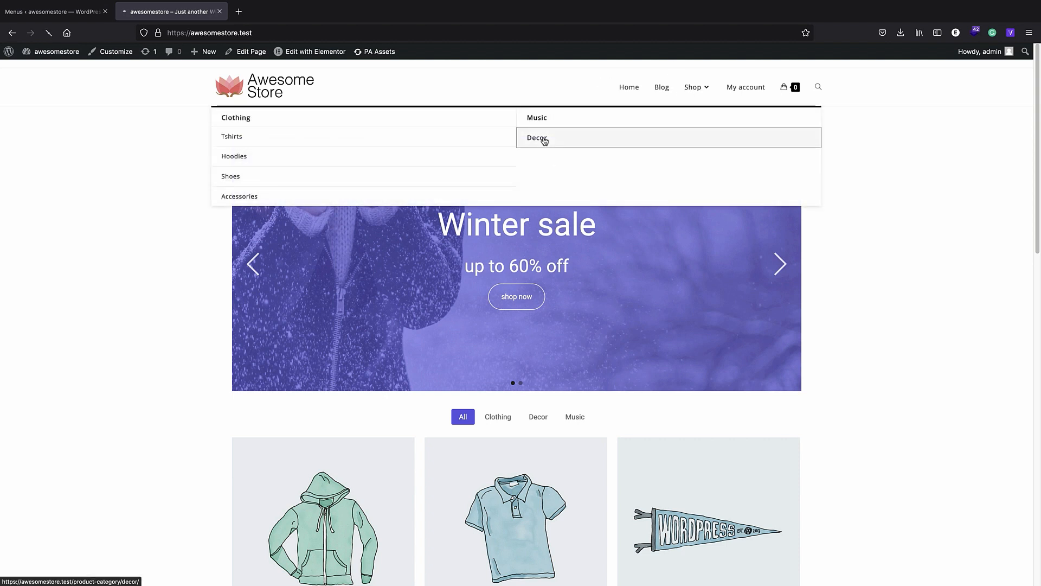
click(452, 236)
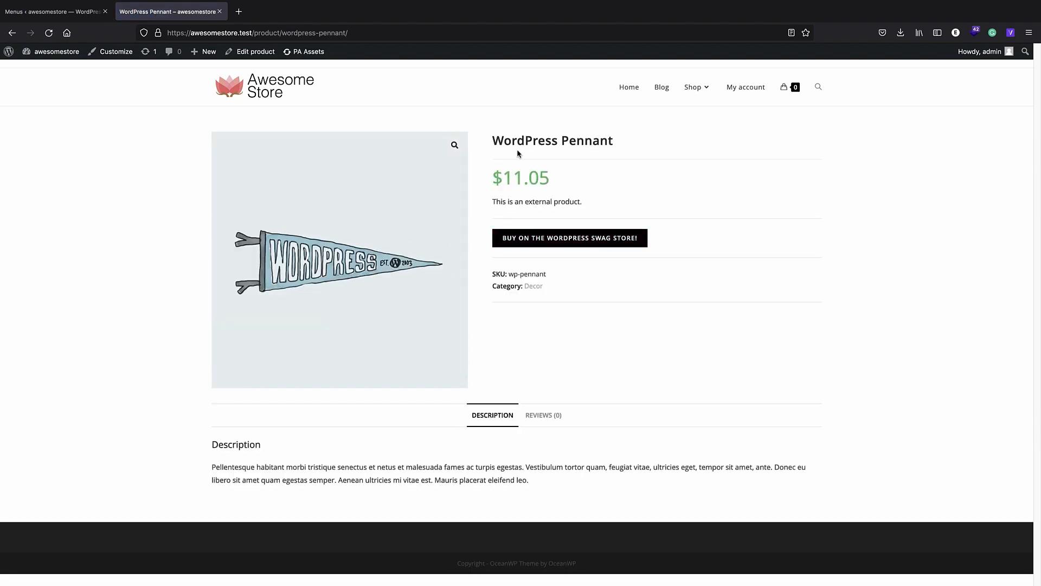
click(17, 37)
Browse the Shop page, check the Cap product in Quick View, and return to the home page
click(703, 91)
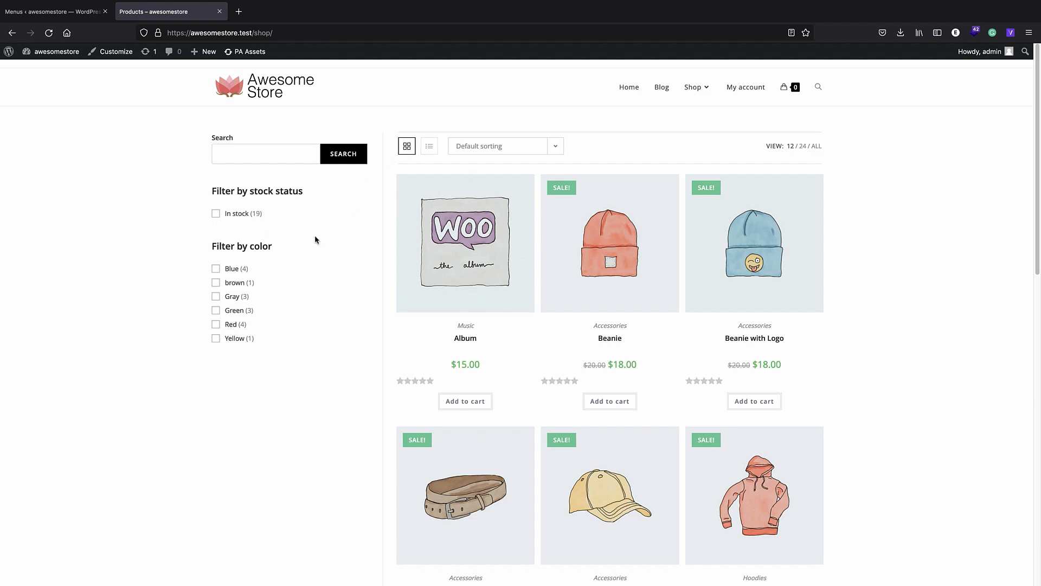
scroll(477, 287, down, 5)
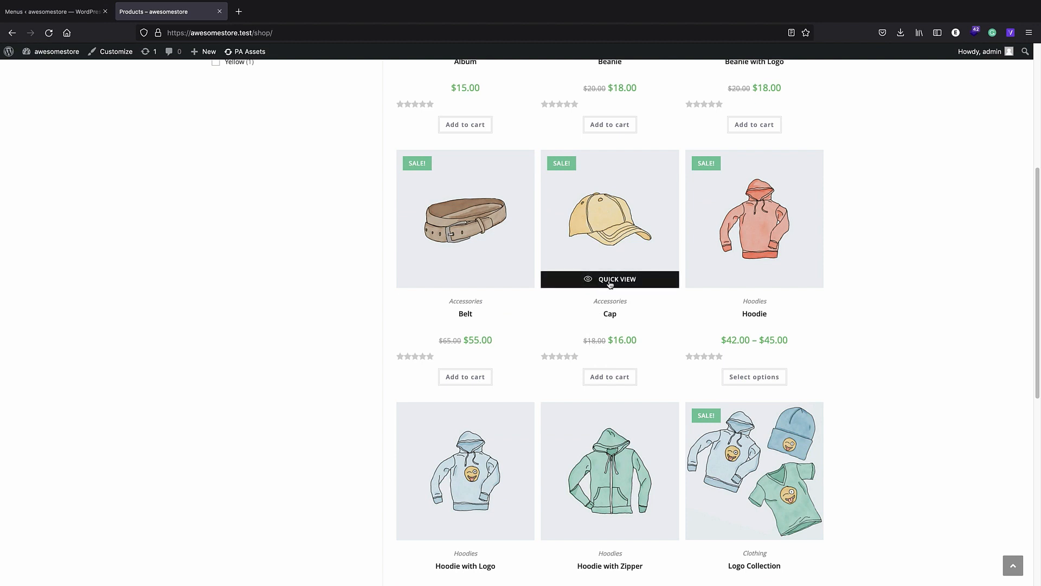
click(616, 284)
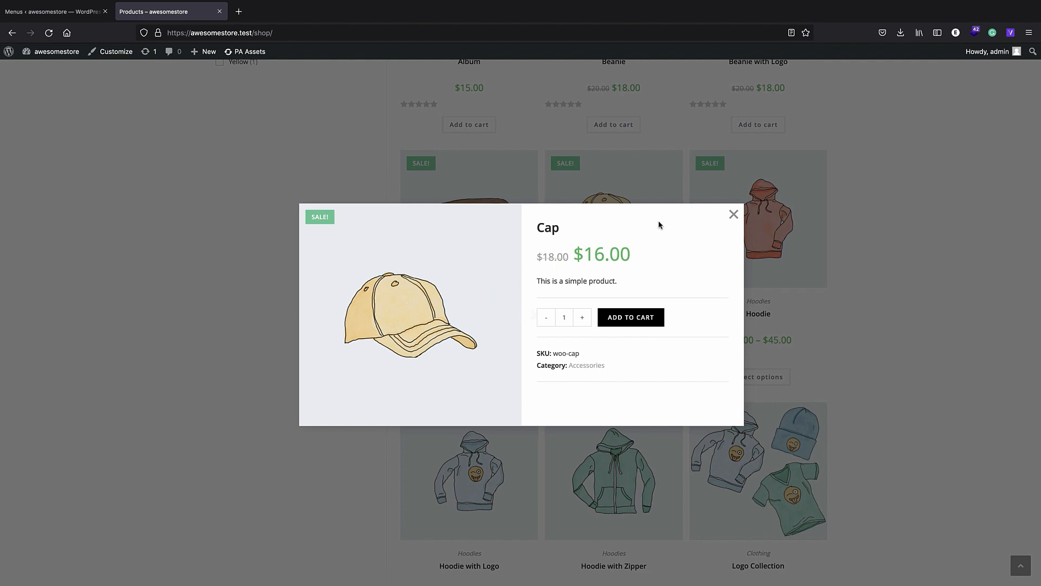
click(733, 213)
scroll(550, 228, down, 7)
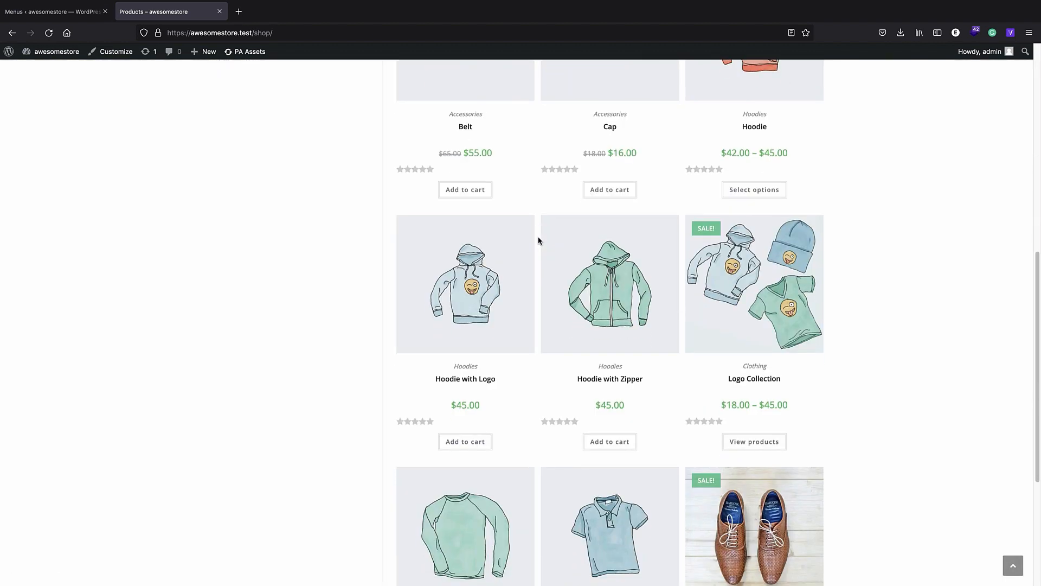
scroll(537, 242, down, 1)
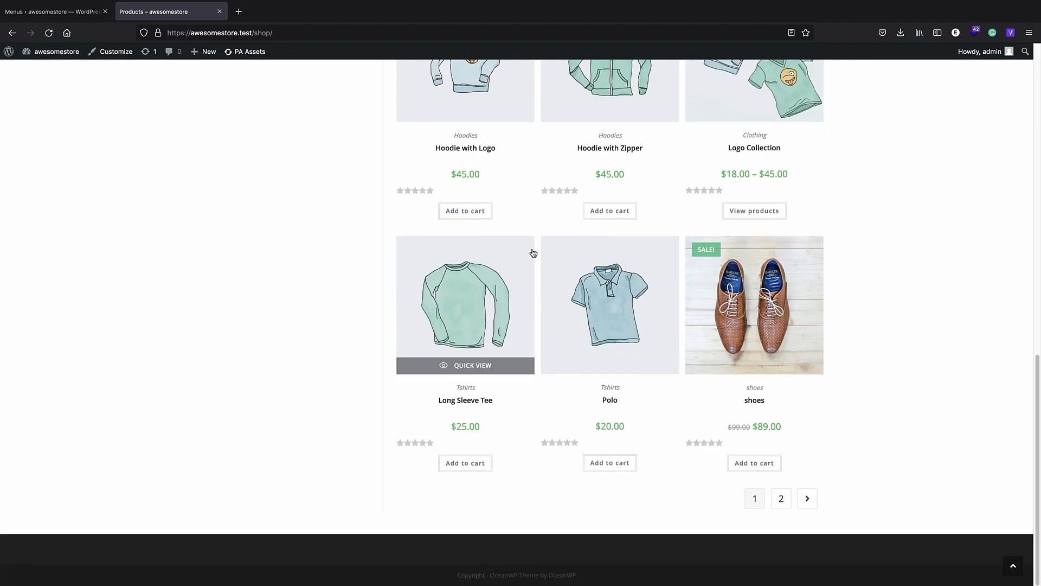
scroll(532, 253, up, 13)
click(268, 96)
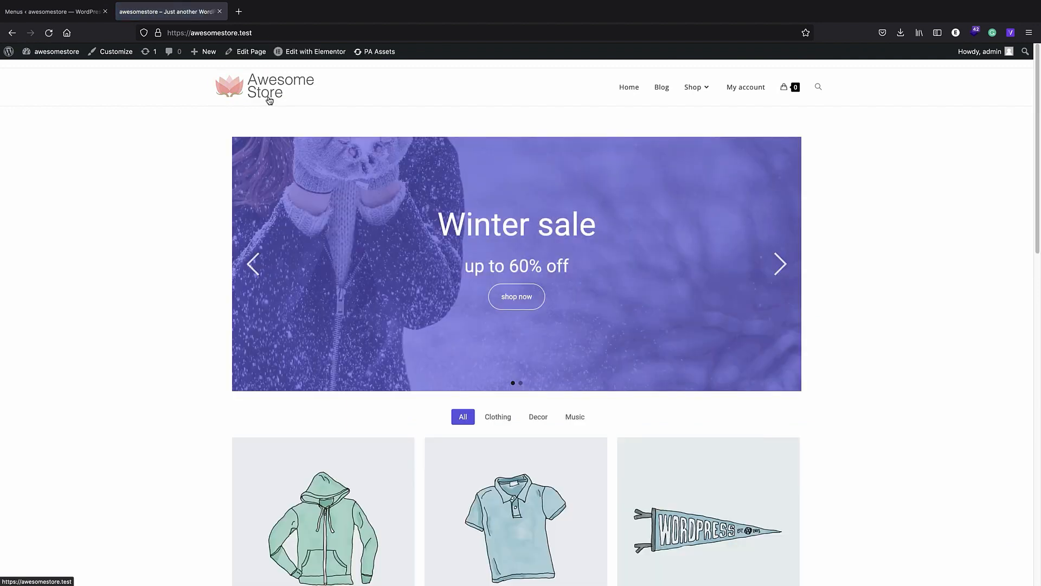